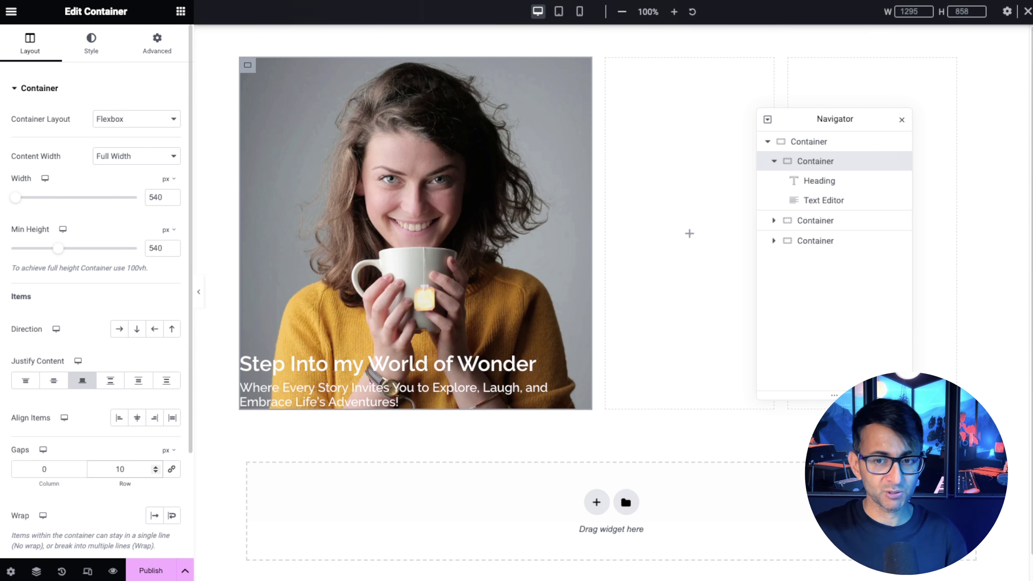
# Give the heading a semi-transparent black background with color code #000000A6, and select that code for reuse
pyautogui.click(829, 181)
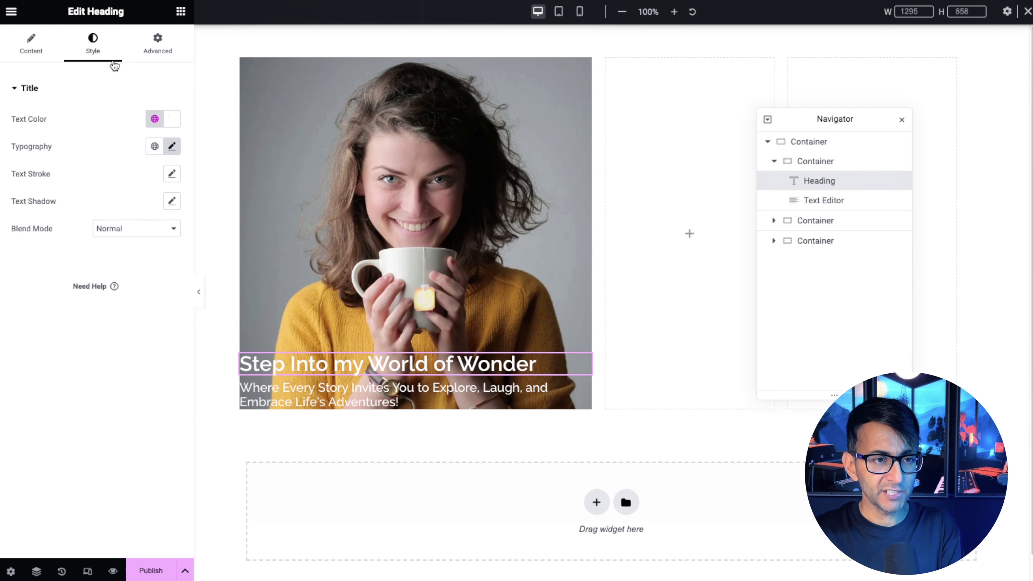
pyautogui.click(157, 51)
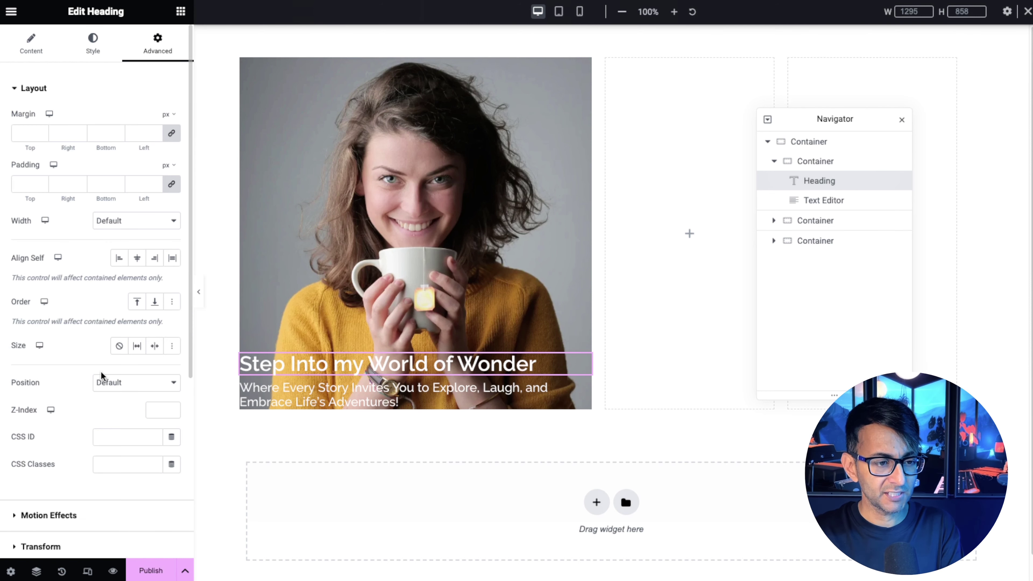
pyautogui.scroll(-5, 102, 402)
pyautogui.click(73, 307)
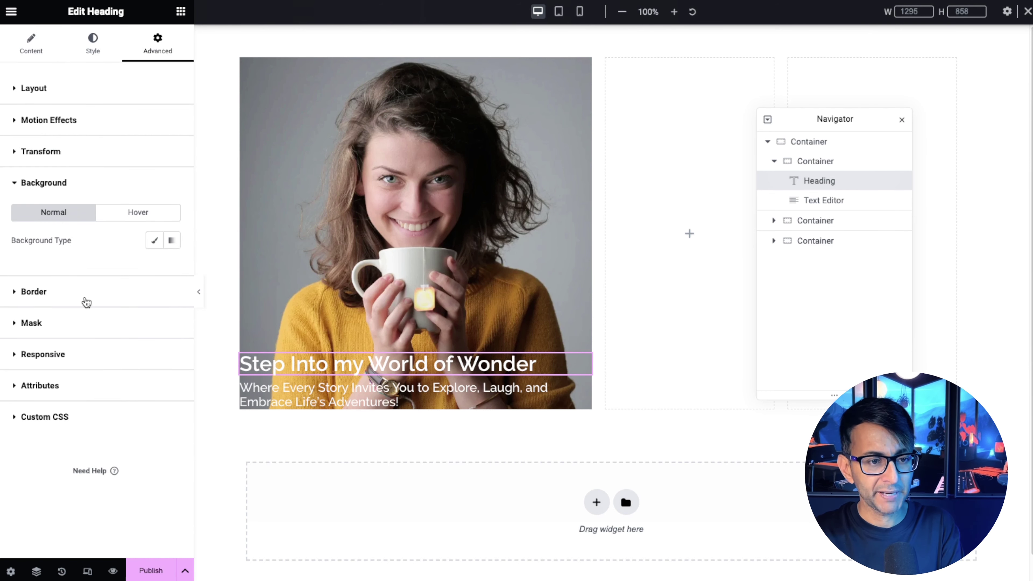
pyautogui.click(154, 240)
pyautogui.click(171, 268)
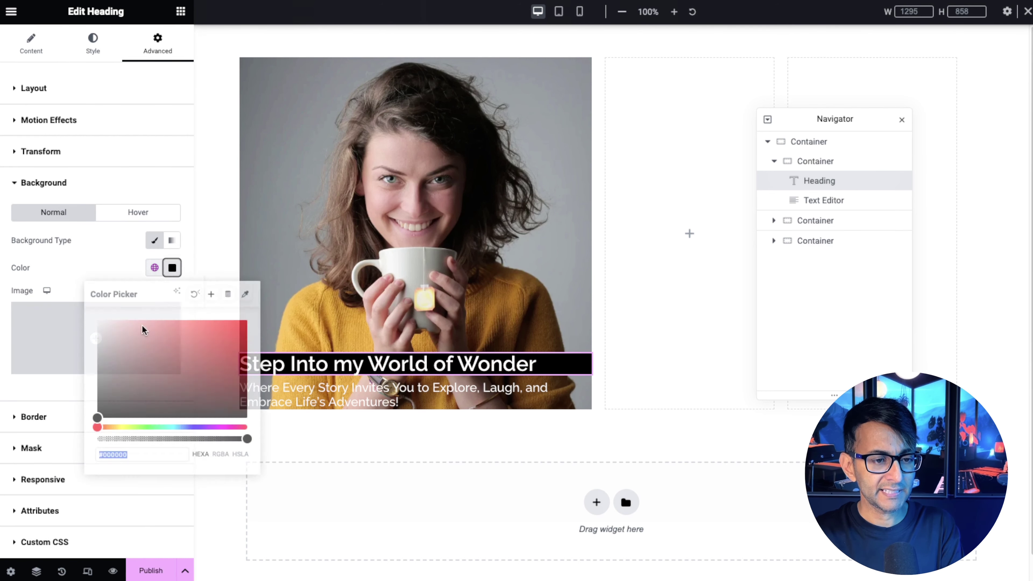
pyautogui.moveTo(244, 438); pyautogui.dragTo(194, 441)
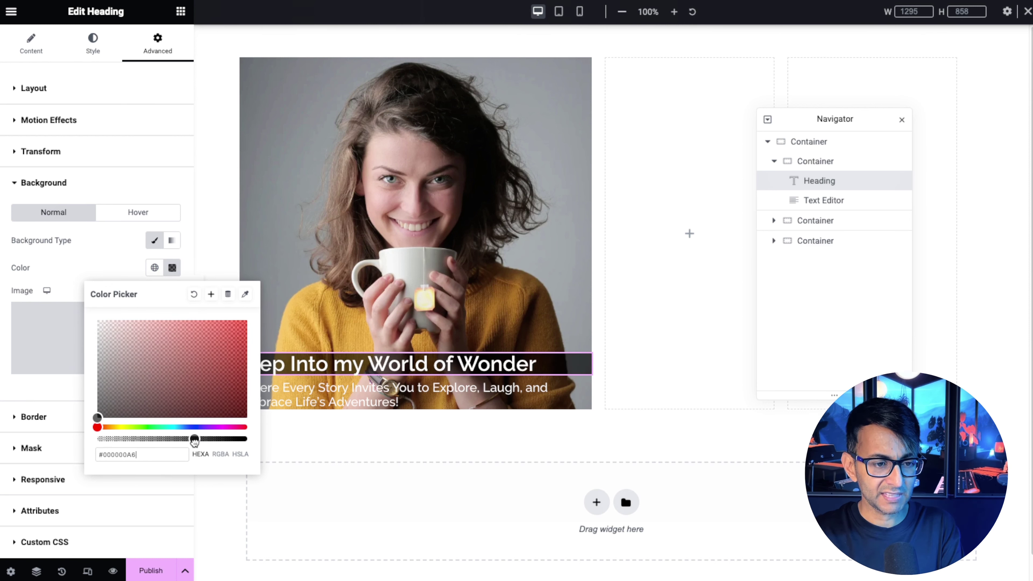
pyautogui.moveTo(136, 454); pyautogui.dragTo(84, 452)
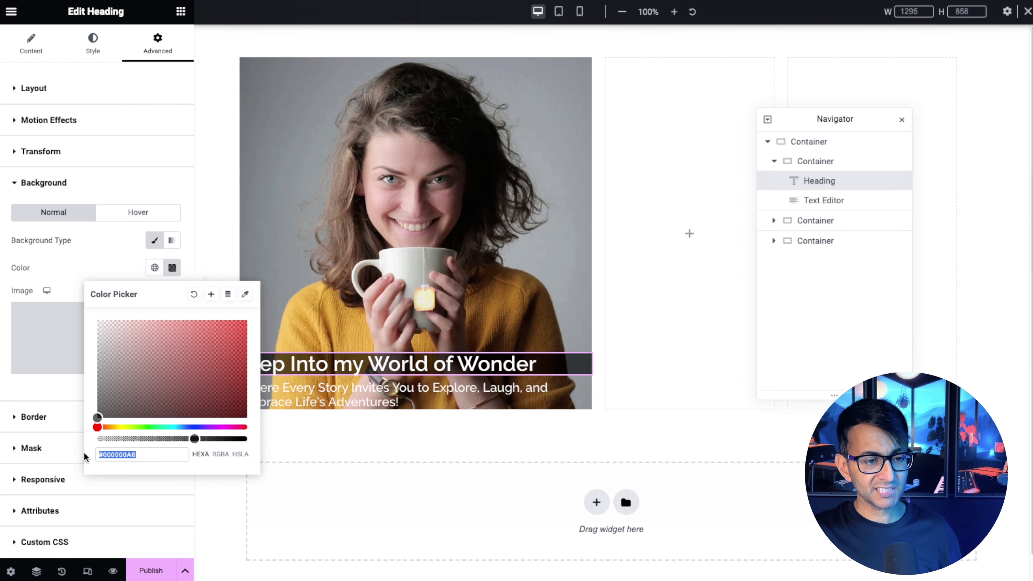
pyautogui.click(156, 456)
pyautogui.moveTo(157, 454); pyautogui.dragTo(92, 452)
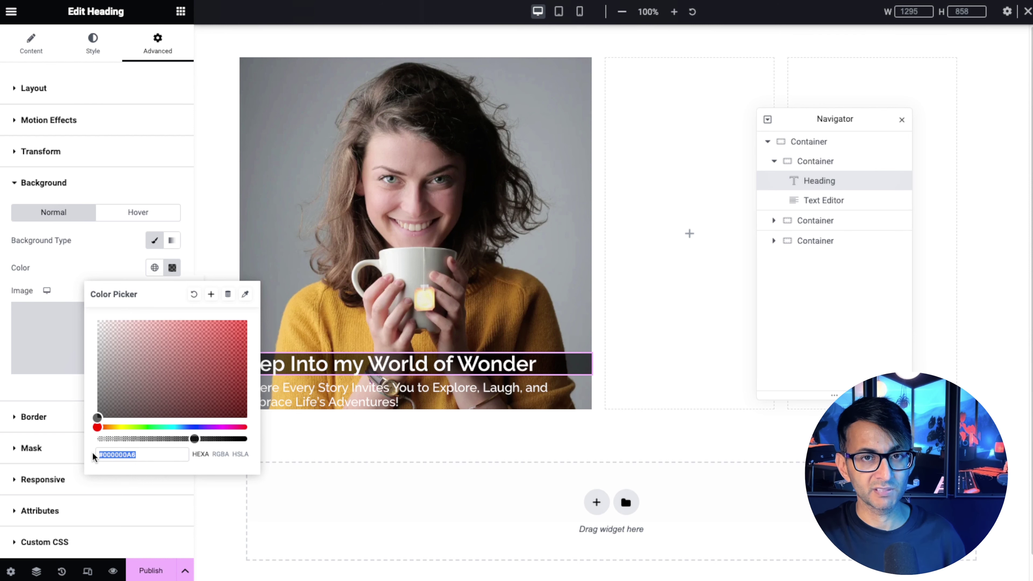
# Give the Text Editor widget below the heading the same #000000A6 classic background color
pyautogui.click(813, 200)
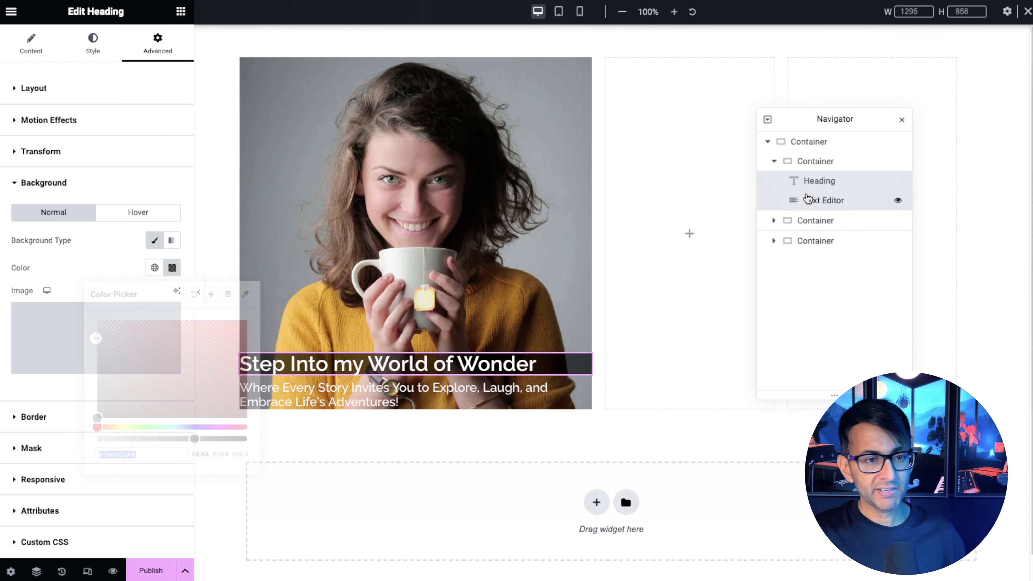
pyautogui.click(161, 57)
pyautogui.scroll(-6, 118, 452)
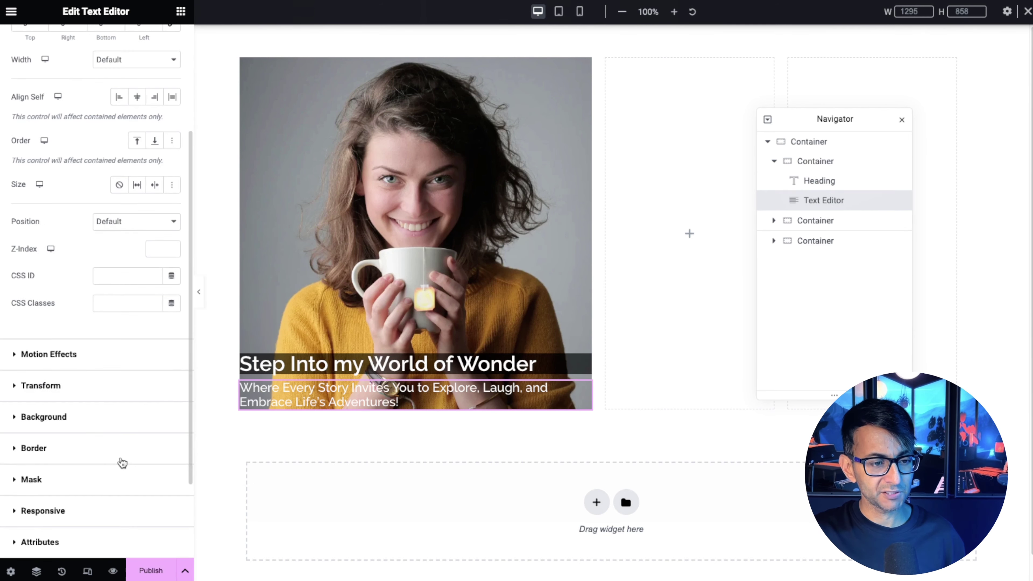
pyautogui.click(108, 310)
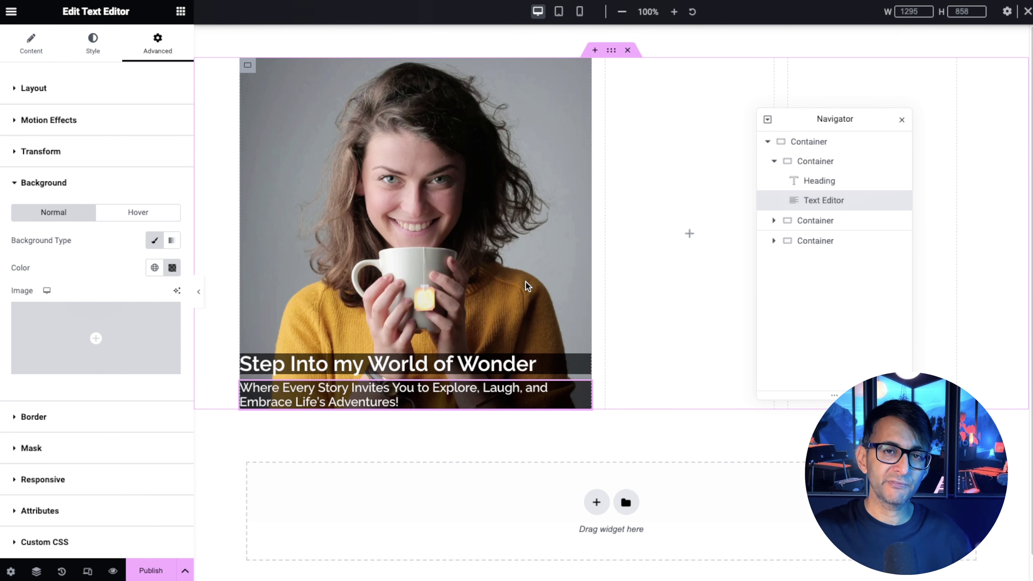
# Set the row gap of the container holding the heading and text to 0 px
pyautogui.click(830, 168)
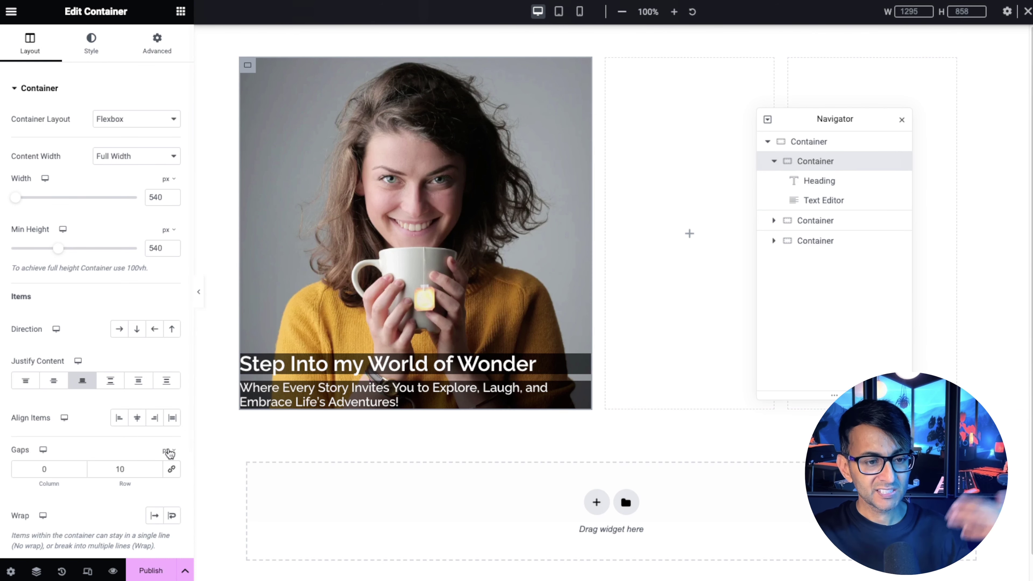
pyautogui.doubleClick(113, 467)
pyautogui.write('0')
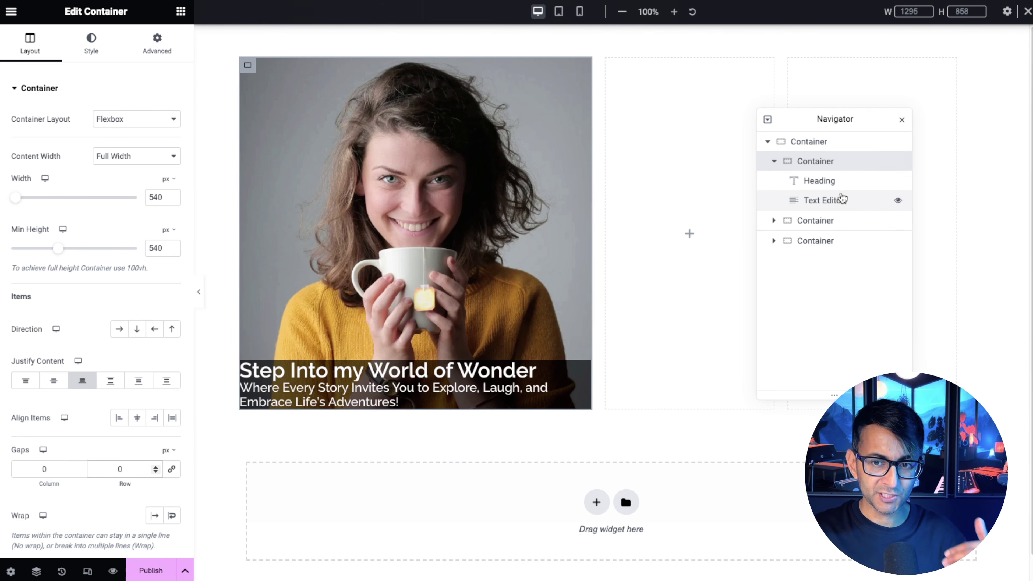
# Set the heading's padding to 5 px top and bottom and 20 px left and right, with a 60 px right margin
pyautogui.click(840, 182)
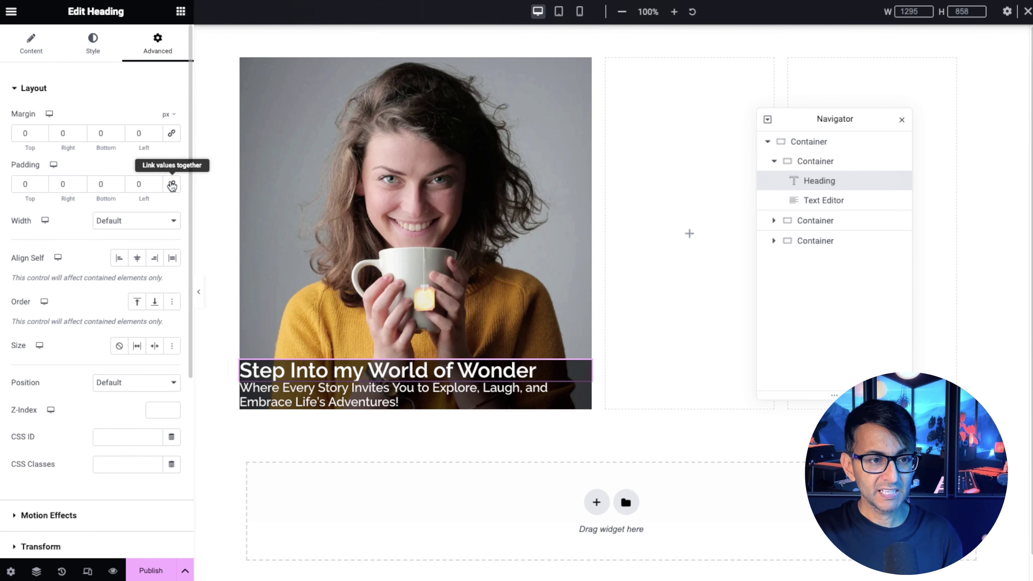
pyautogui.doubleClick(30, 190)
pyautogui.write('5')
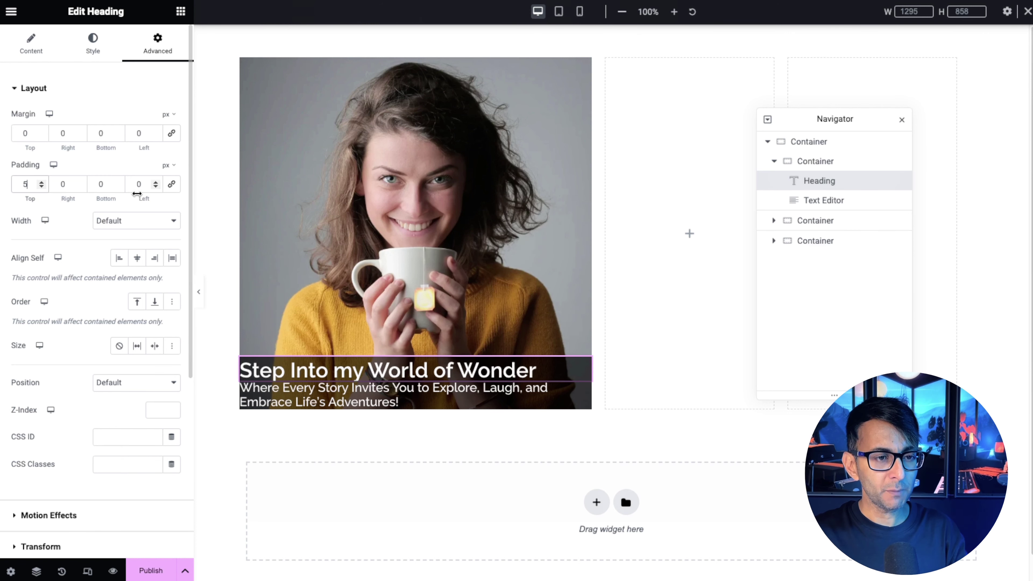
pyautogui.doubleClick(140, 184)
pyautogui.write('20')
pyautogui.doubleClick(77, 184)
pyautogui.write('20')
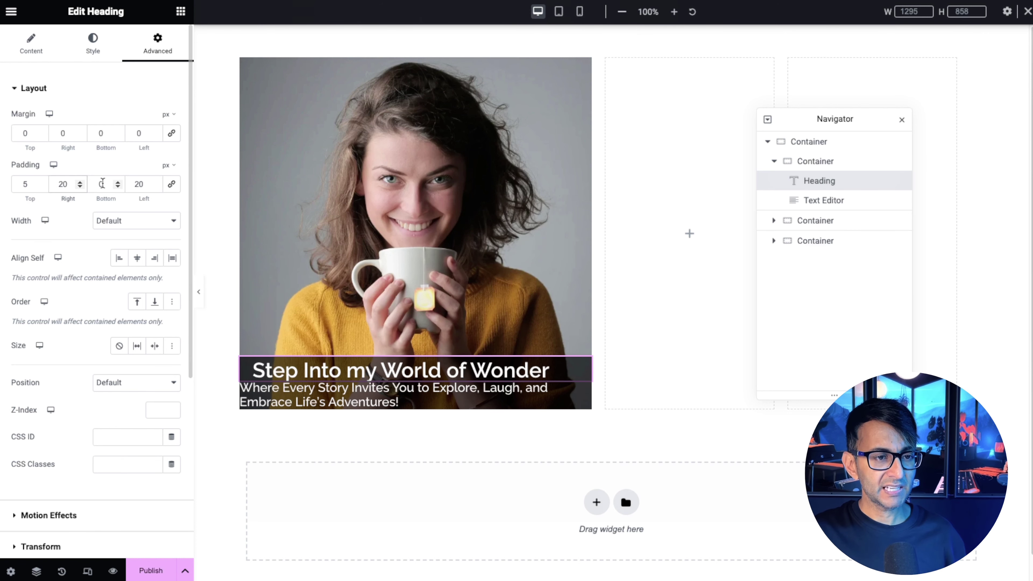
pyautogui.press('Tab')
pyautogui.write('5')
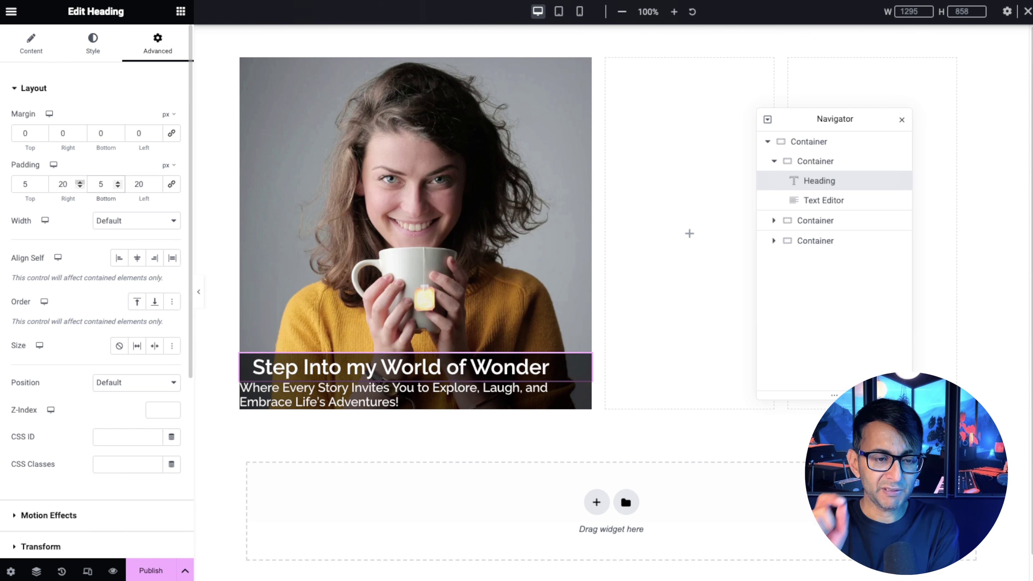
pyautogui.doubleClick(66, 134)
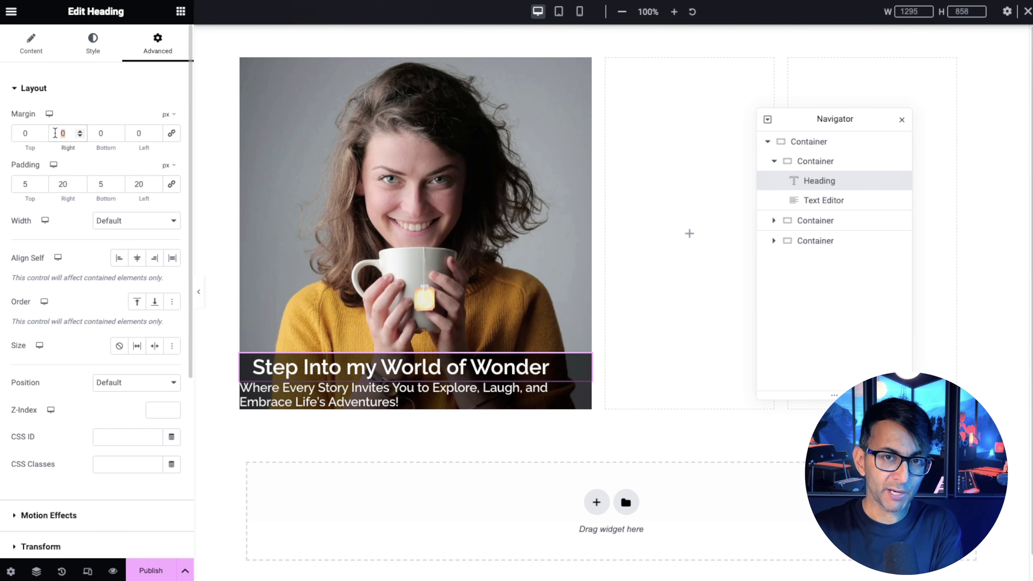
pyautogui.write('60')
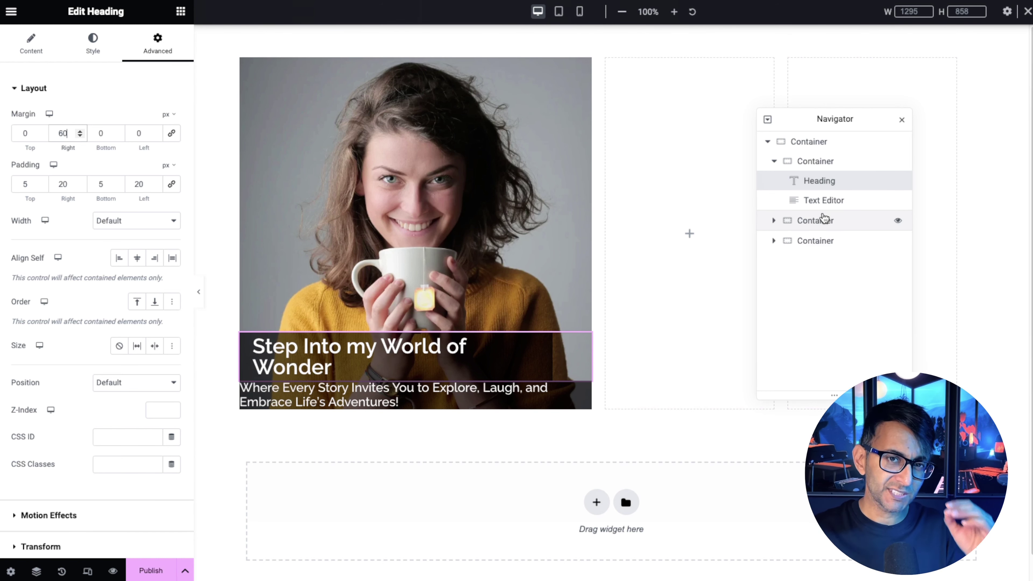
# Set the Text Editor's padding to 5 px top and bottom and 20 px left and right, with a 60 px right margin
pyautogui.click(826, 200)
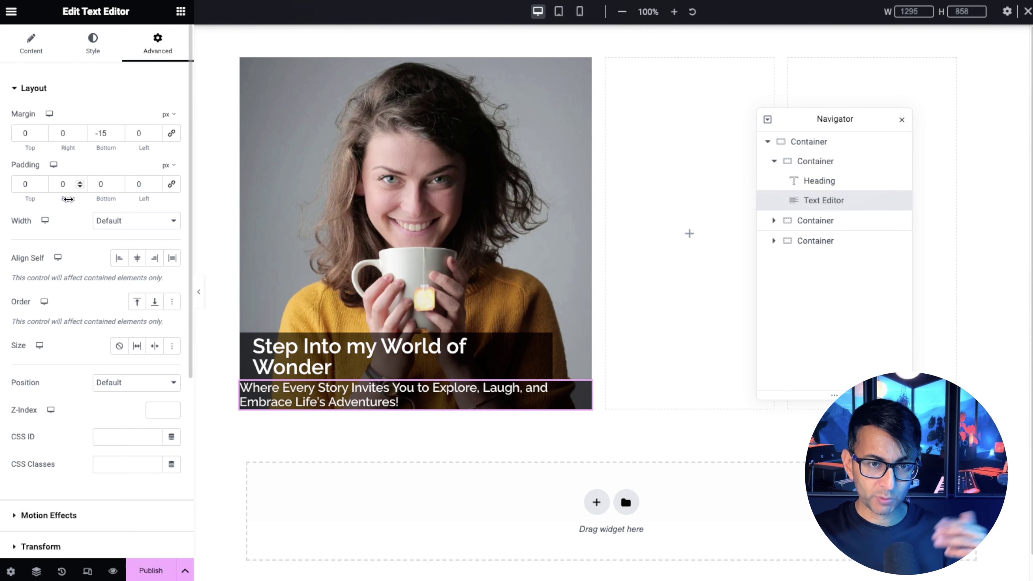
pyautogui.click(25, 184)
pyautogui.write('5')
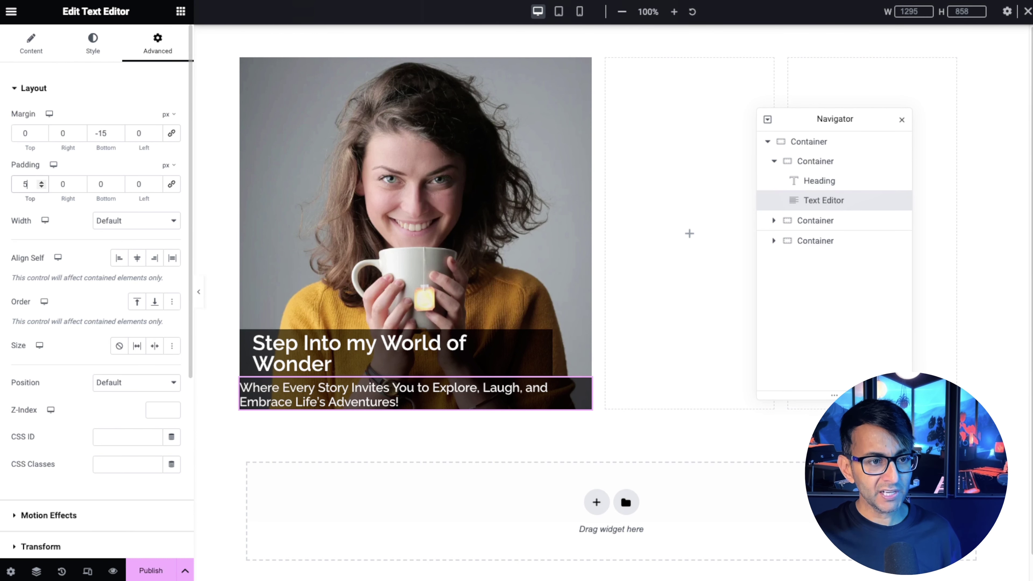
pyautogui.press('Tab')
pyautogui.write('20')
pyautogui.press('Tab')
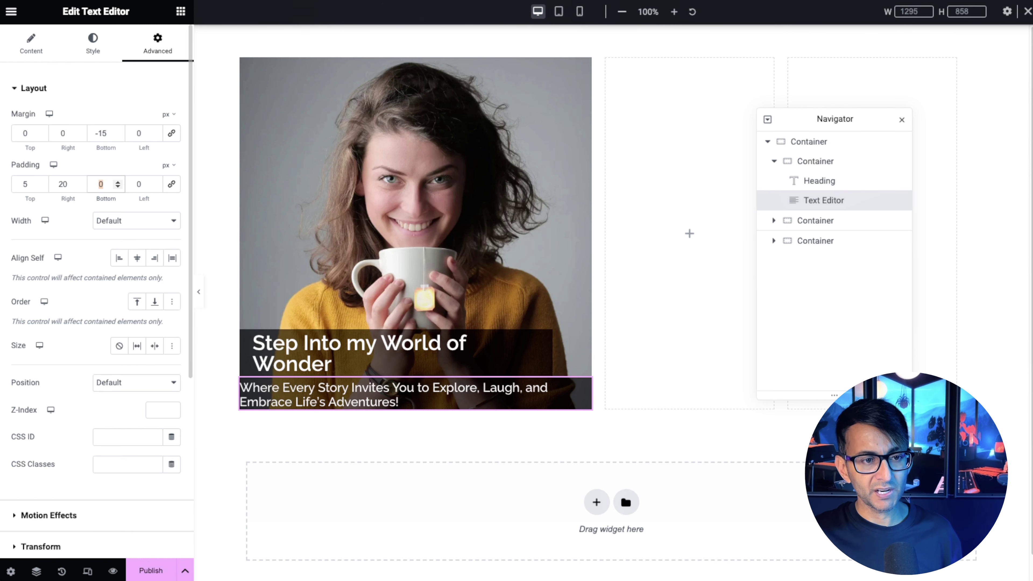
pyautogui.write('5')
pyautogui.press('Tab')
pyautogui.write('20')
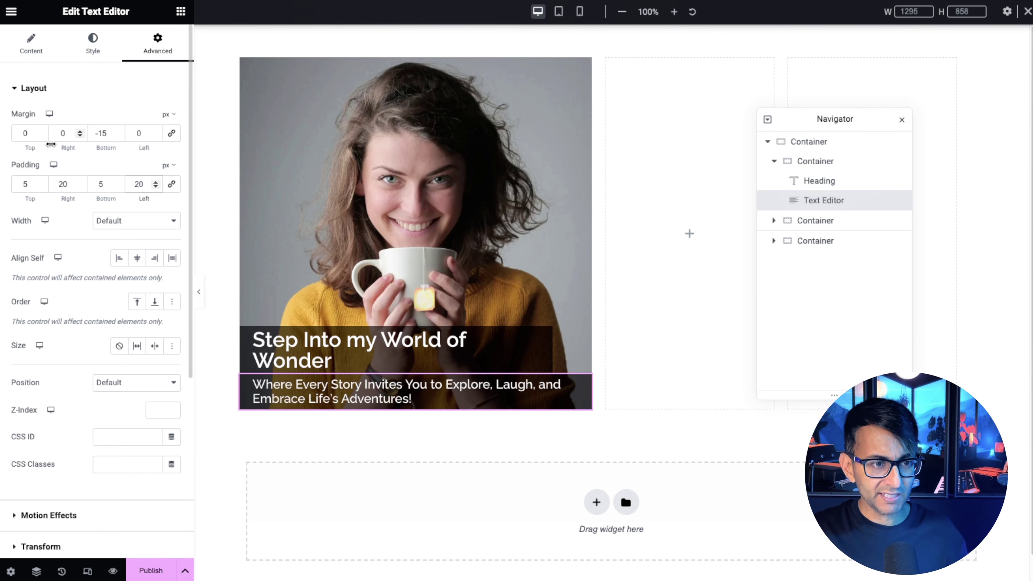
pyautogui.doubleClick(67, 134)
pyautogui.write('60')
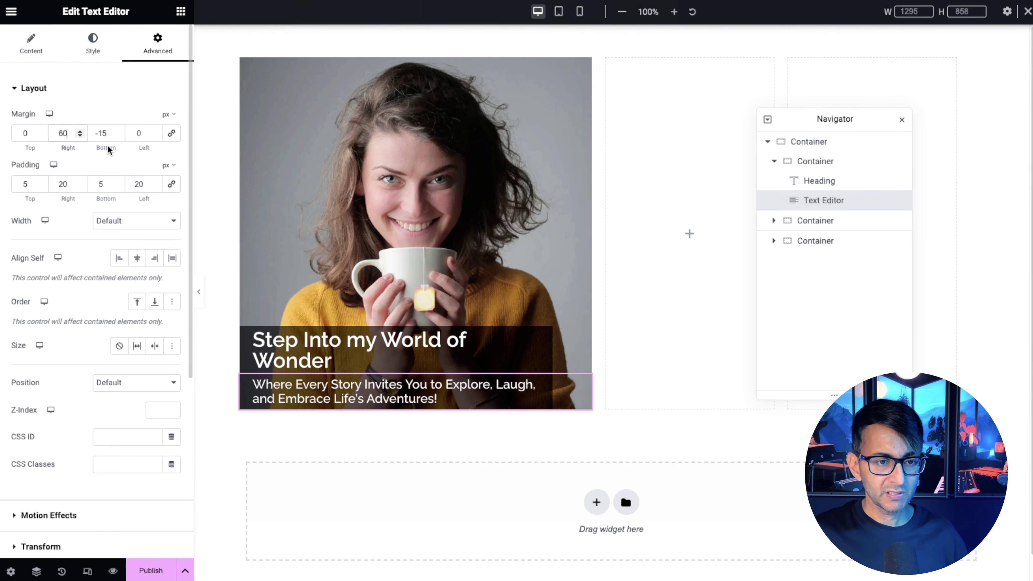
# Preview the image card with its text overlay at full width, and return to the editing controls
pyautogui.click(198, 292)
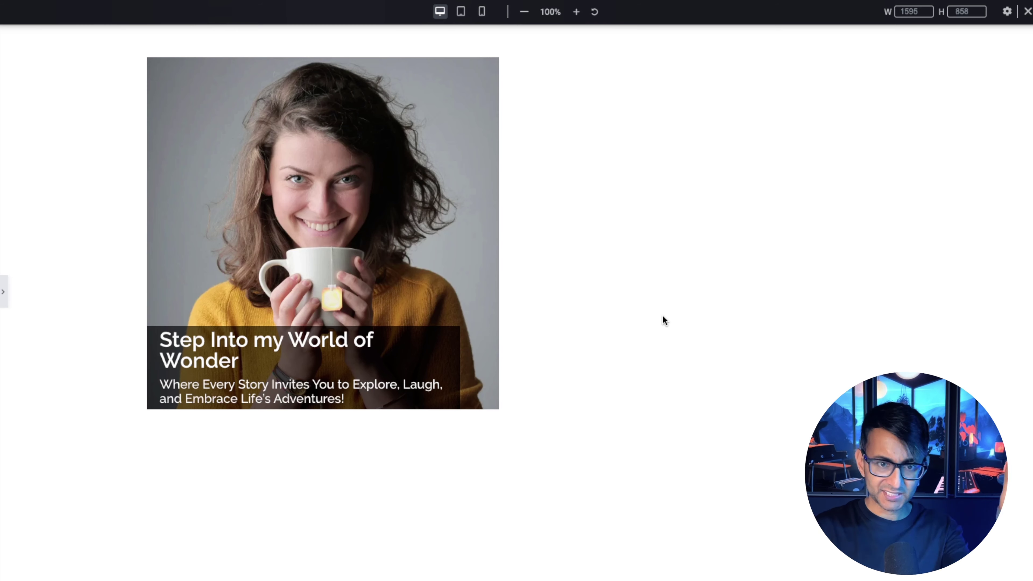
pyautogui.click(3, 298)
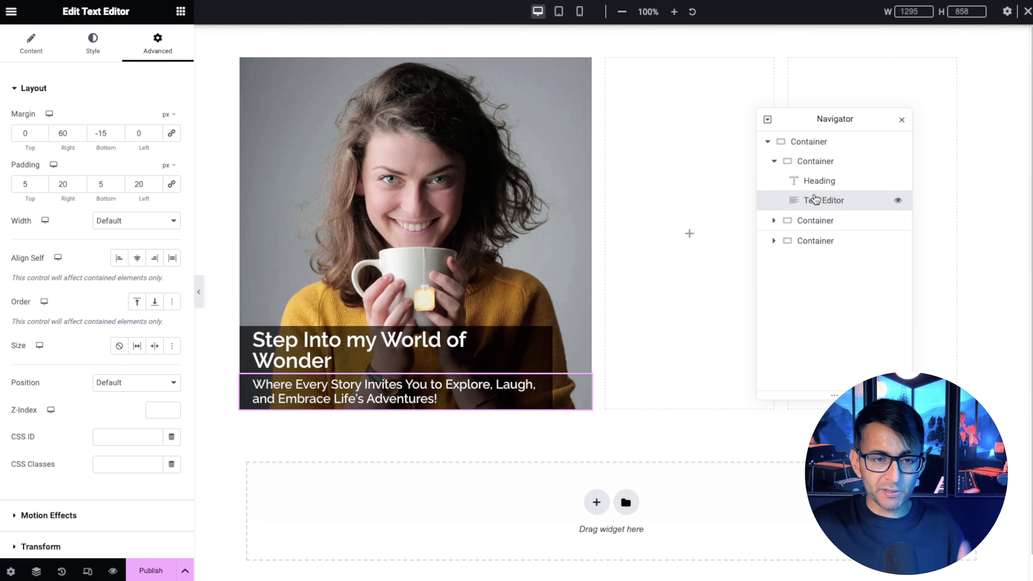
# In the mobile layout, unlink the margins and set the right margin to 30 px for both the heading and the Text Editor
pyautogui.click(578, 12)
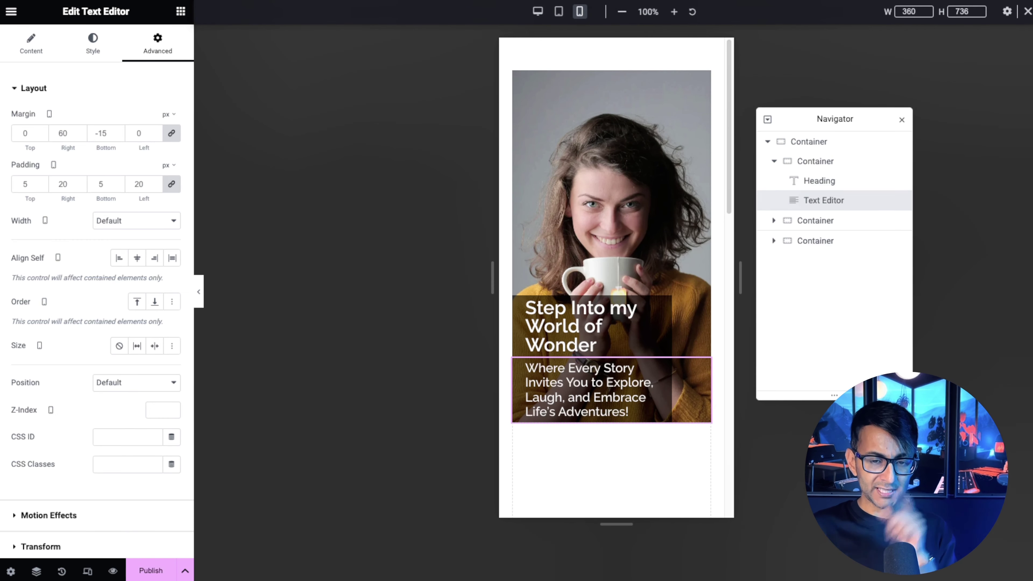
pyautogui.click(848, 182)
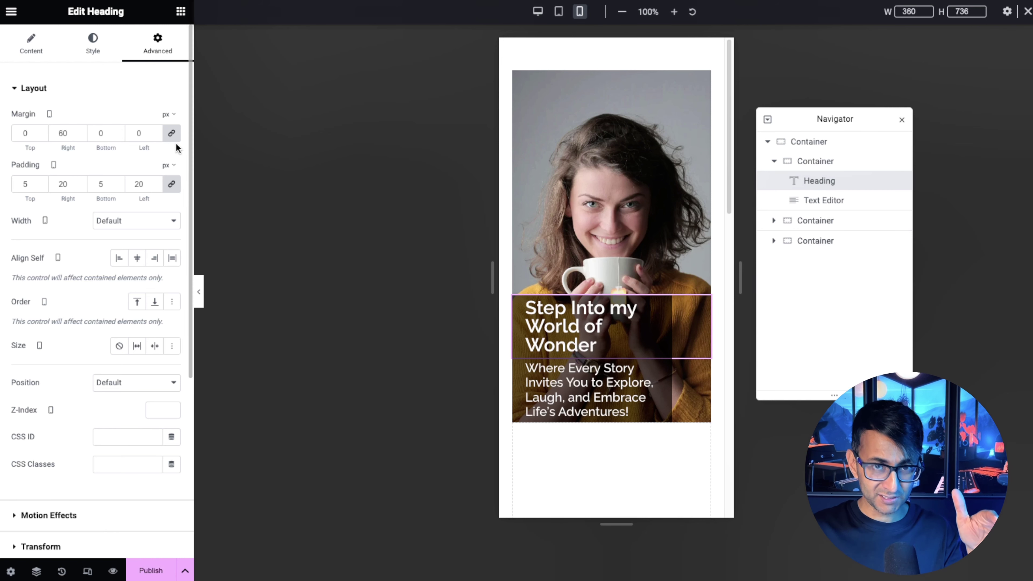
pyautogui.click(171, 134)
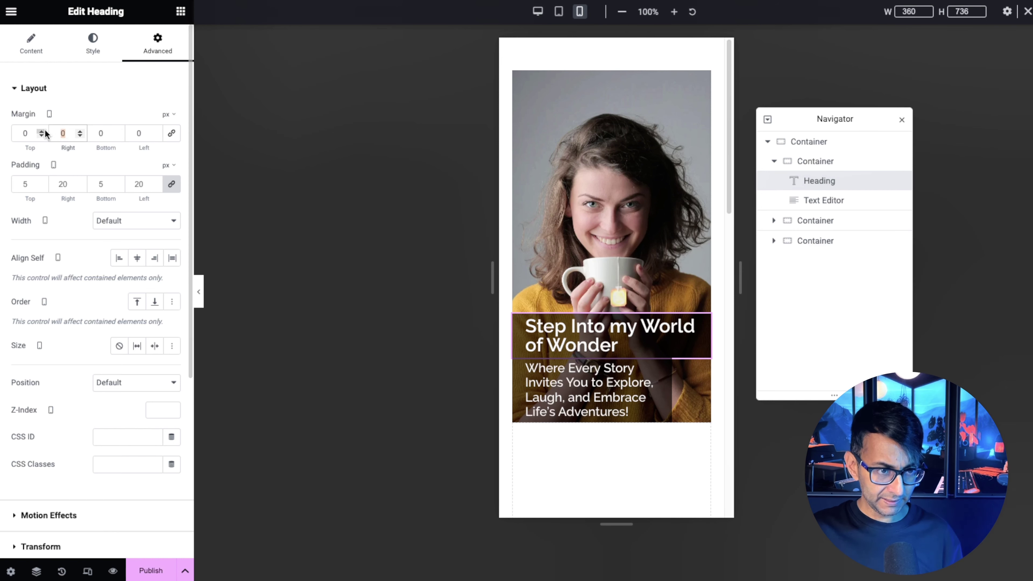
pyautogui.click(832, 200)
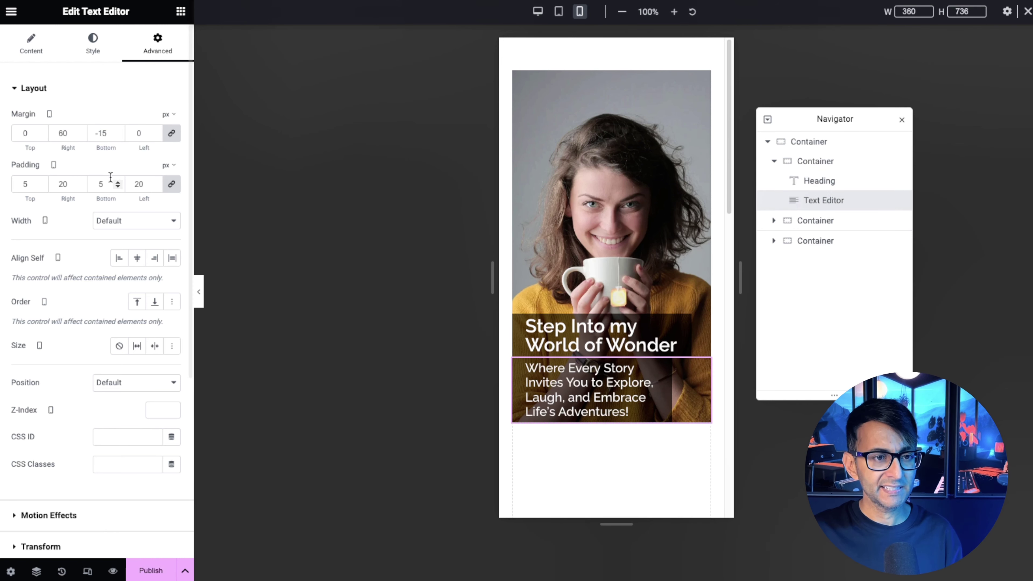
pyautogui.doubleClick(65, 134)
pyautogui.write('30')
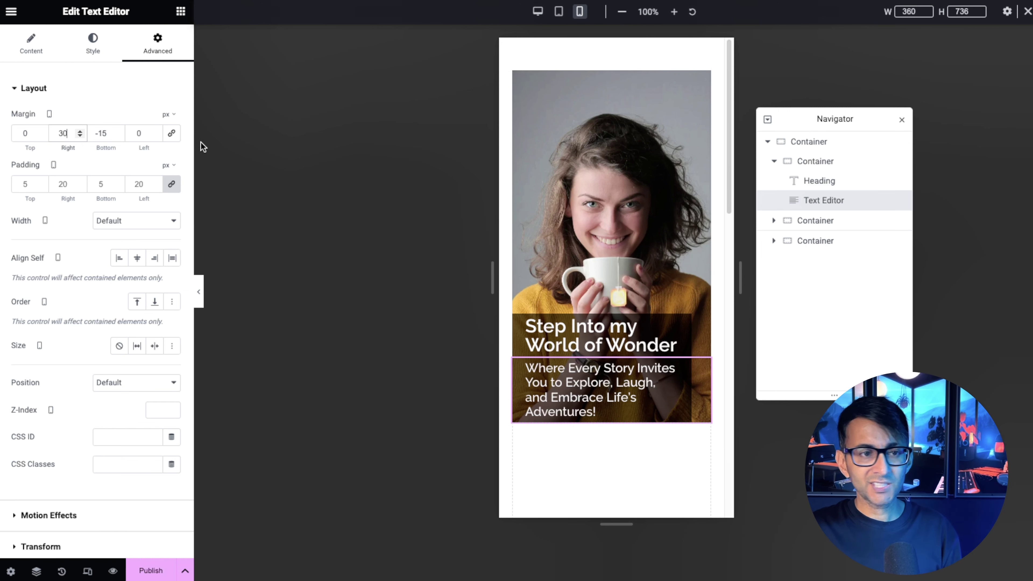
# Open the Text Editor's typography settings and the unit choices for its font size
pyautogui.click(35, 43)
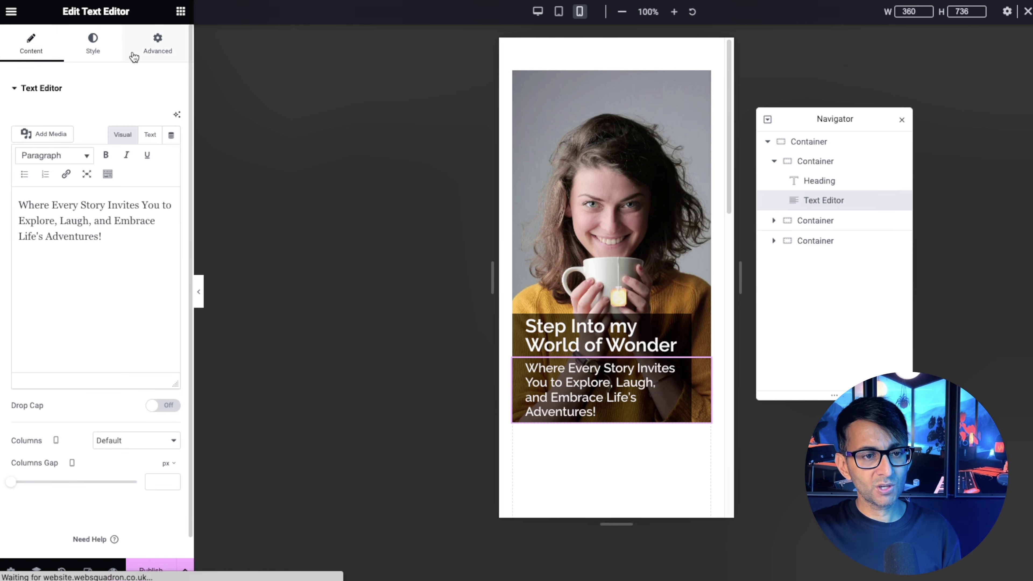
pyautogui.click(91, 42)
pyautogui.click(172, 173)
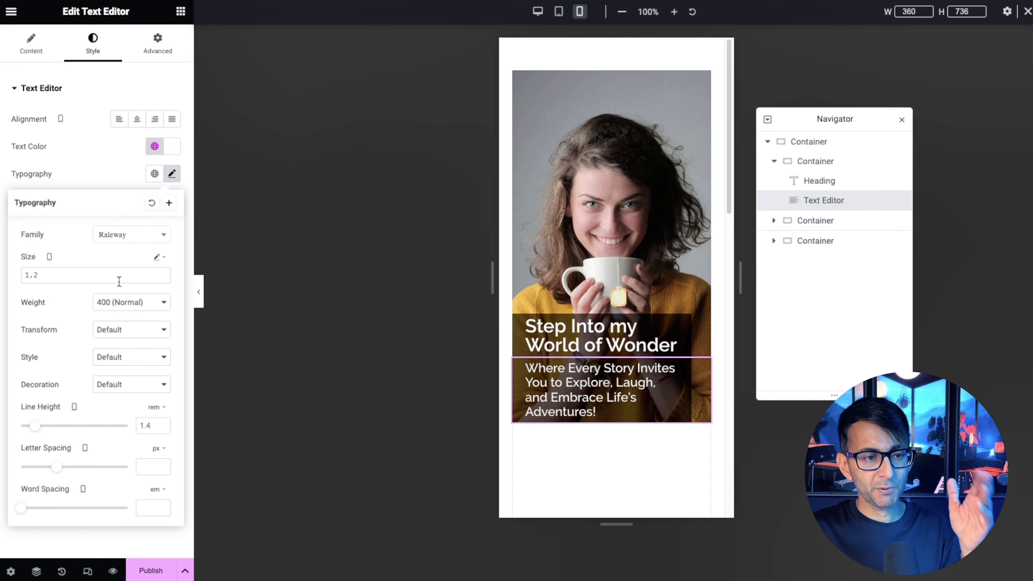
pyautogui.click(165, 259)
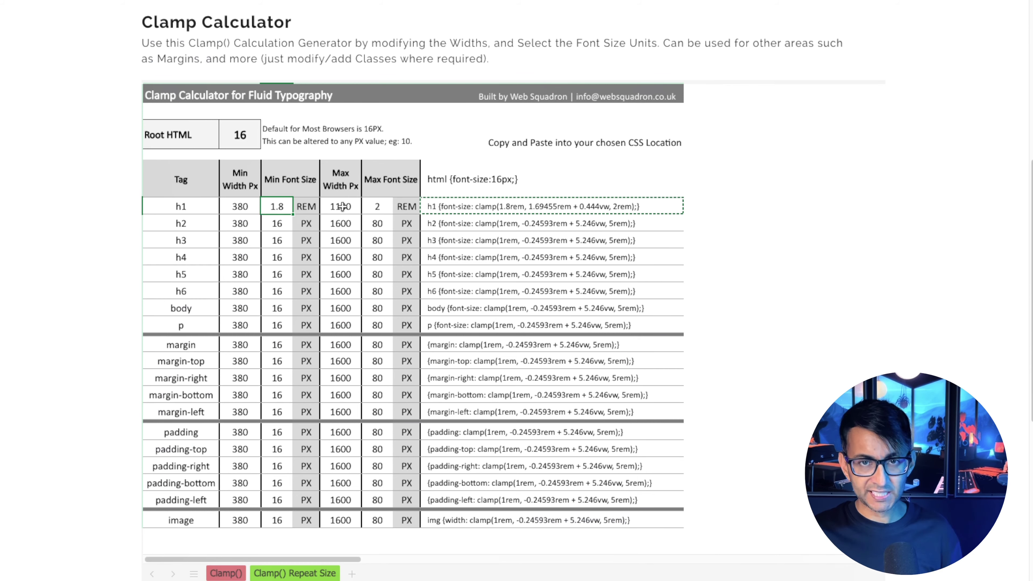
# In the Clamp Calculator's h1 row, set the minimum font size to 1 REM and the maximum to 1.2 REM
pyautogui.write('1')
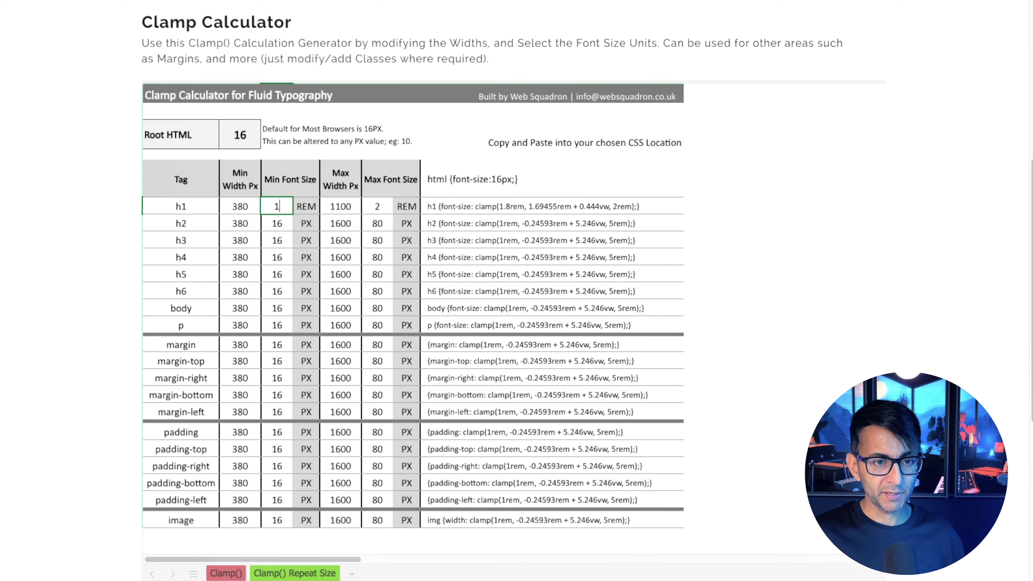
pyautogui.scroll(1, 356, 227)
pyautogui.click(378, 223)
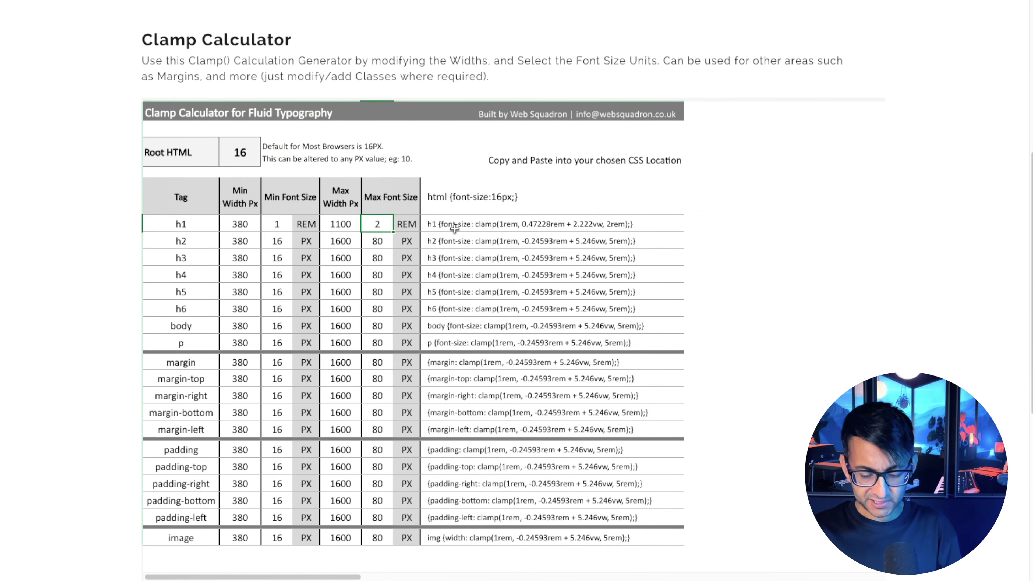
pyautogui.write('1.2')
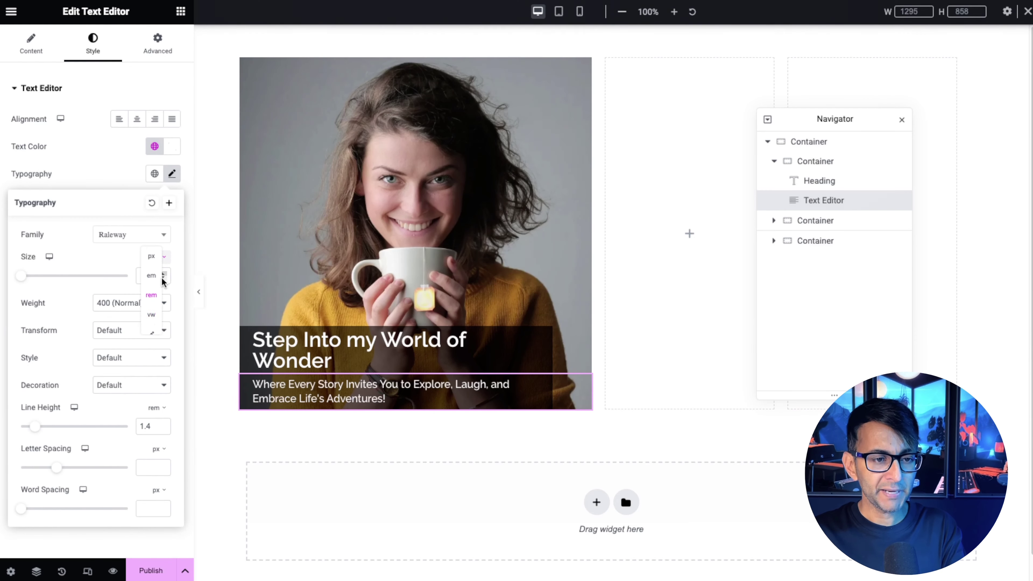
# Set the Text Editor's custom font size to clamp(1rem, 0.89455rem + 0.444vw, 1.2rem) and check it in the mobile layout
pyautogui.click(151, 332)
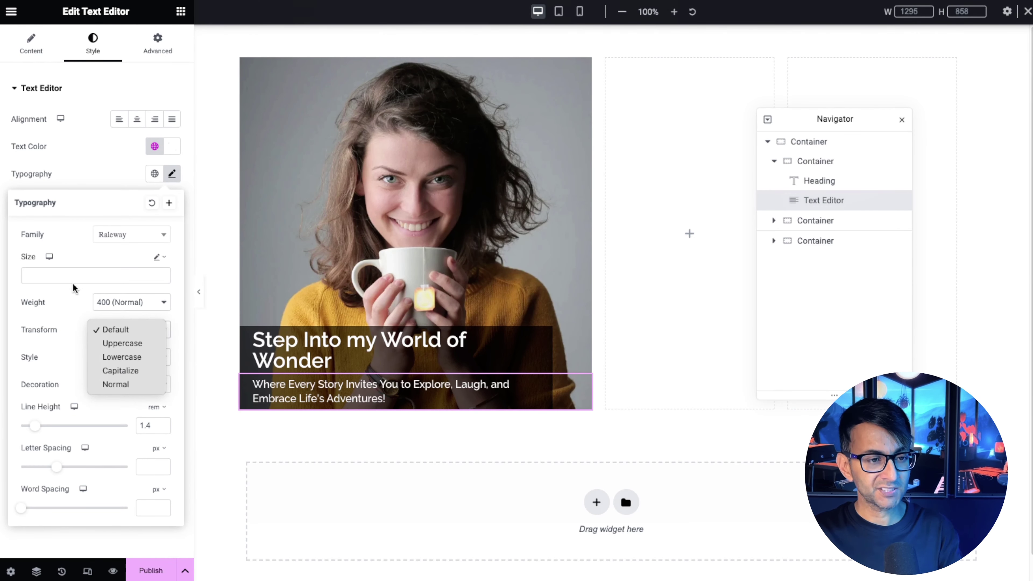
pyautogui.click(80, 277)
pyautogui.click(81, 276)
pyautogui.write('clamp(1rem, 0.89455rem + 0.444vw, 1.2rem)')
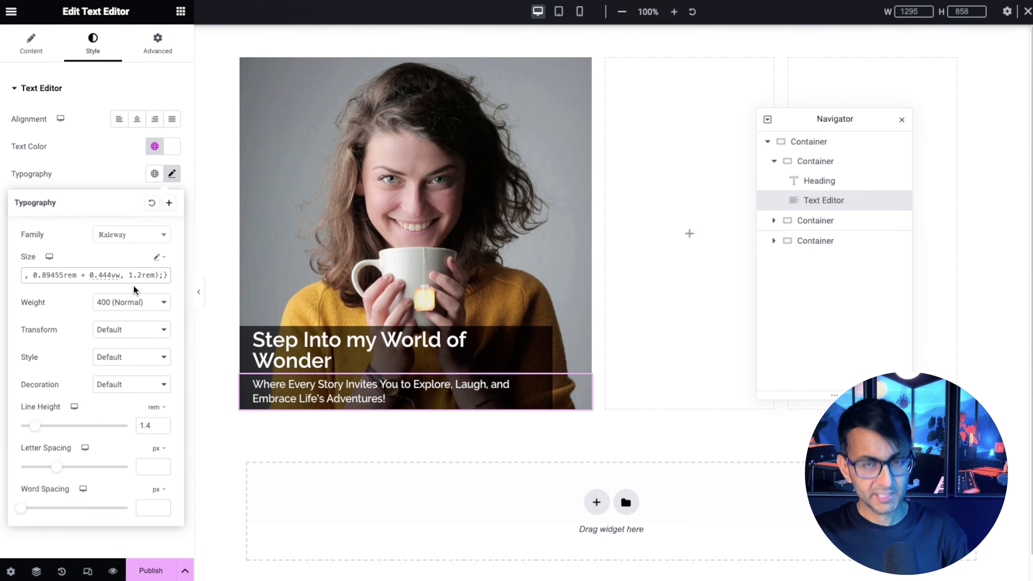
pyautogui.press('Escape')
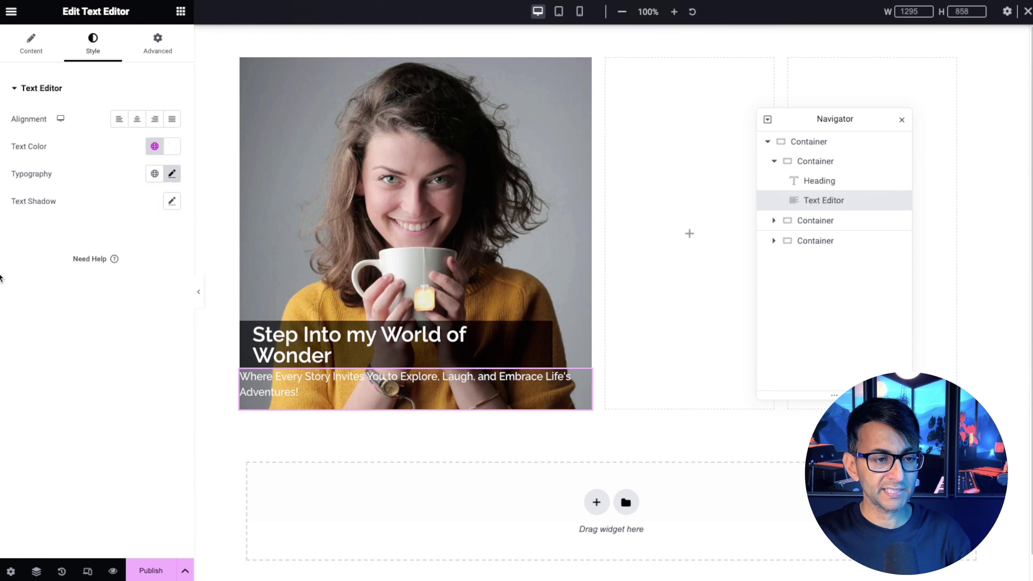
pyautogui.click(171, 173)
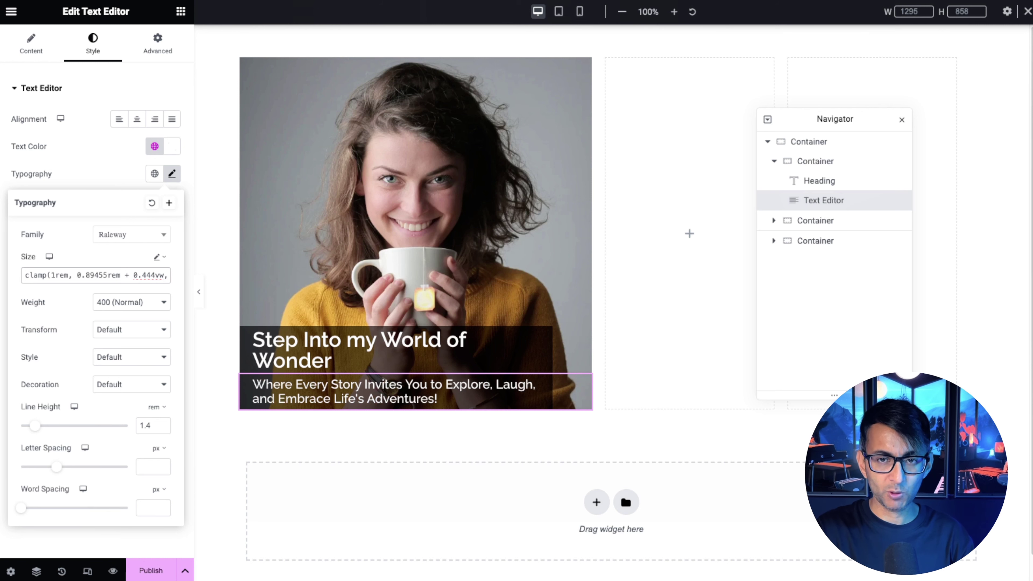
pyautogui.click(580, 11)
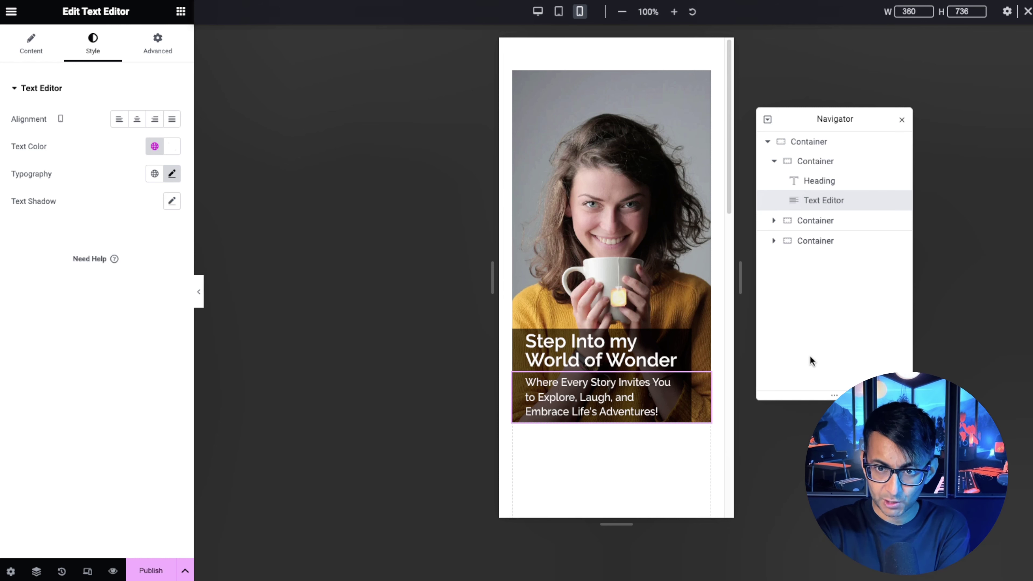
pyautogui.click(537, 12)
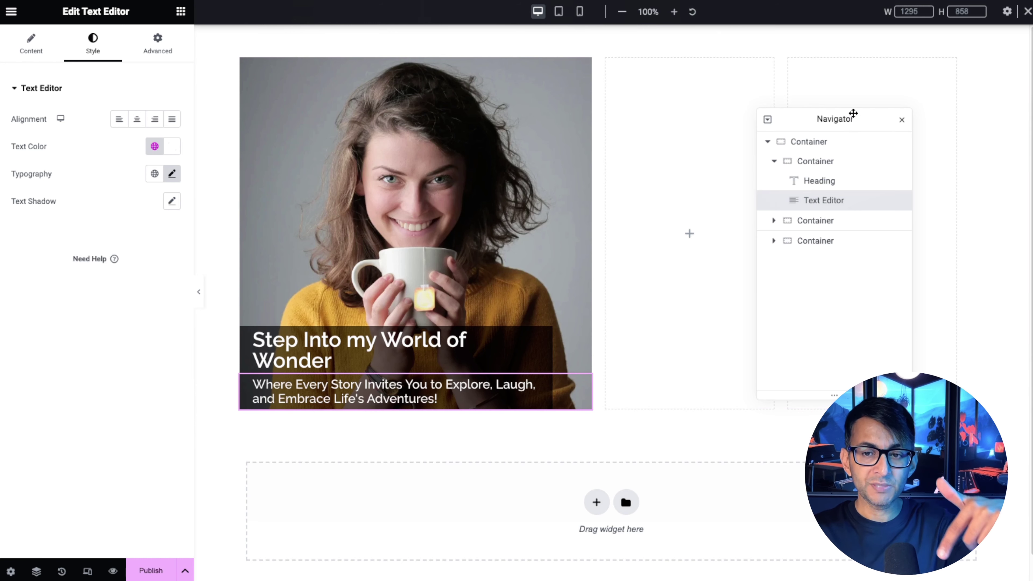
# Give the third container a classic background image of the woman in the scarf, centred, no-repeat, with Cover display size
pyautogui.moveTo(854, 122); pyautogui.dragTo(158, 220)
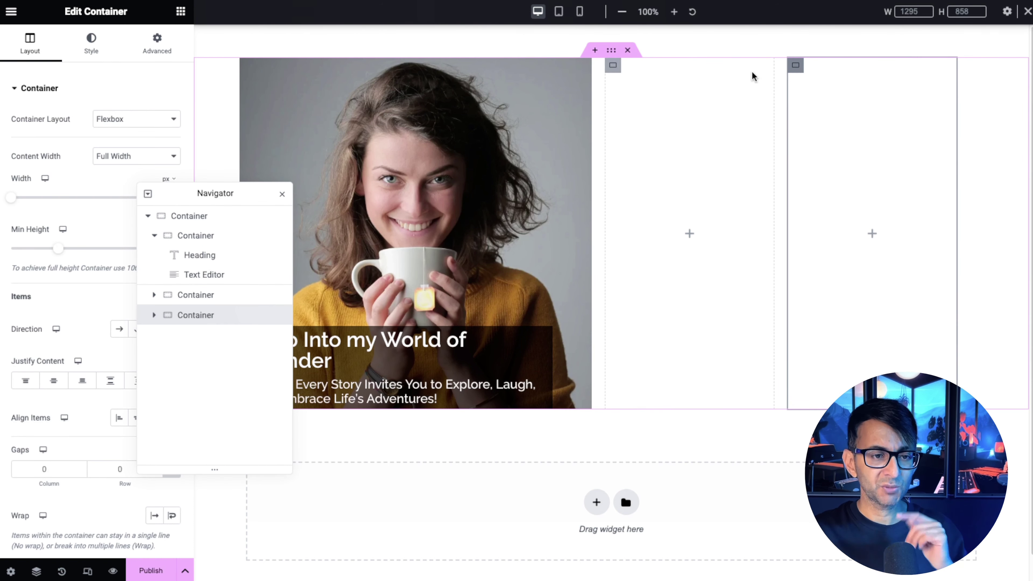
pyautogui.click(91, 45)
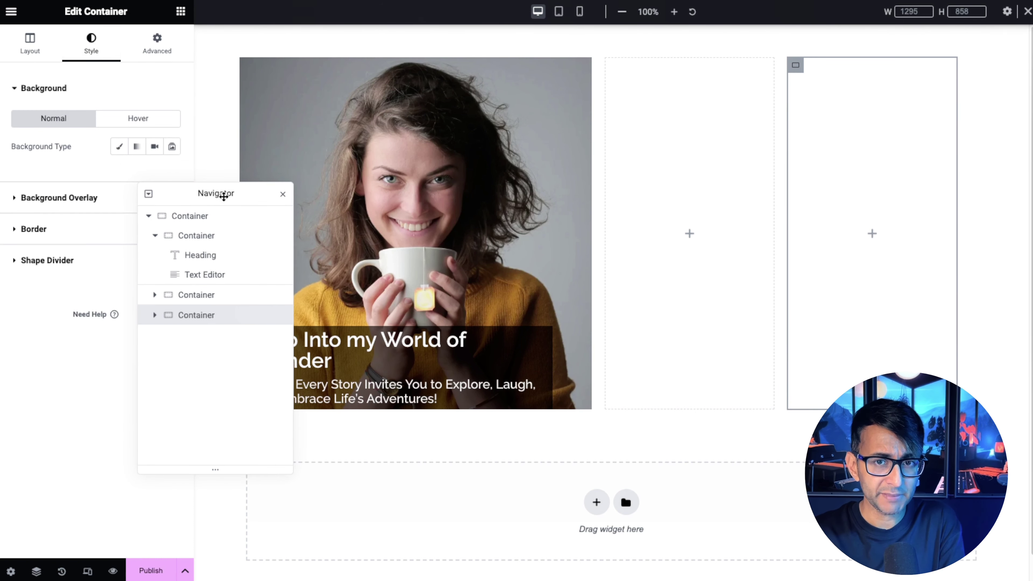
pyautogui.moveTo(215, 193); pyautogui.dragTo(522, 210)
pyautogui.click(122, 146)
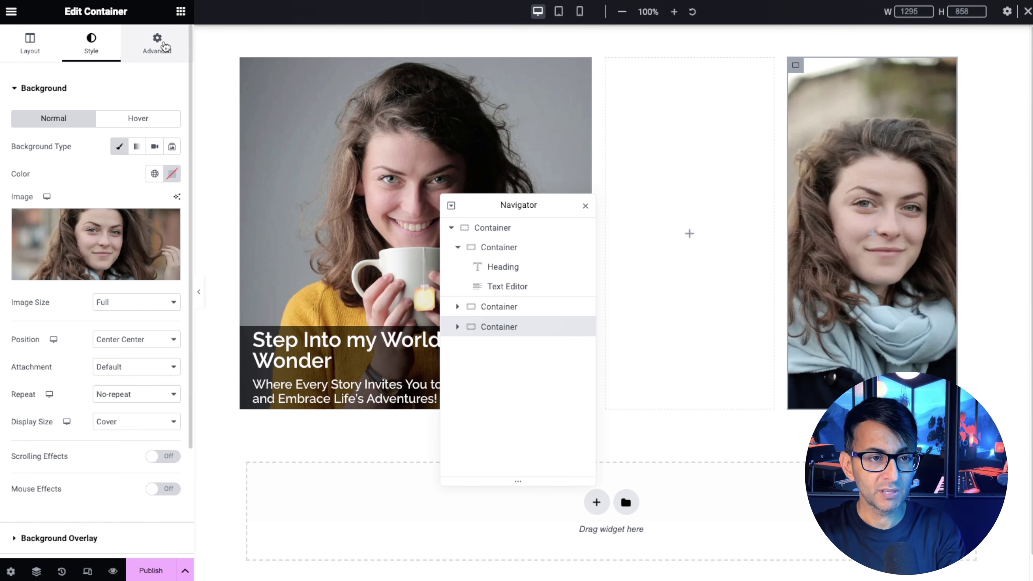
# Find the Loop Grid widget and place it in the empty middle container
pyautogui.click(505, 306)
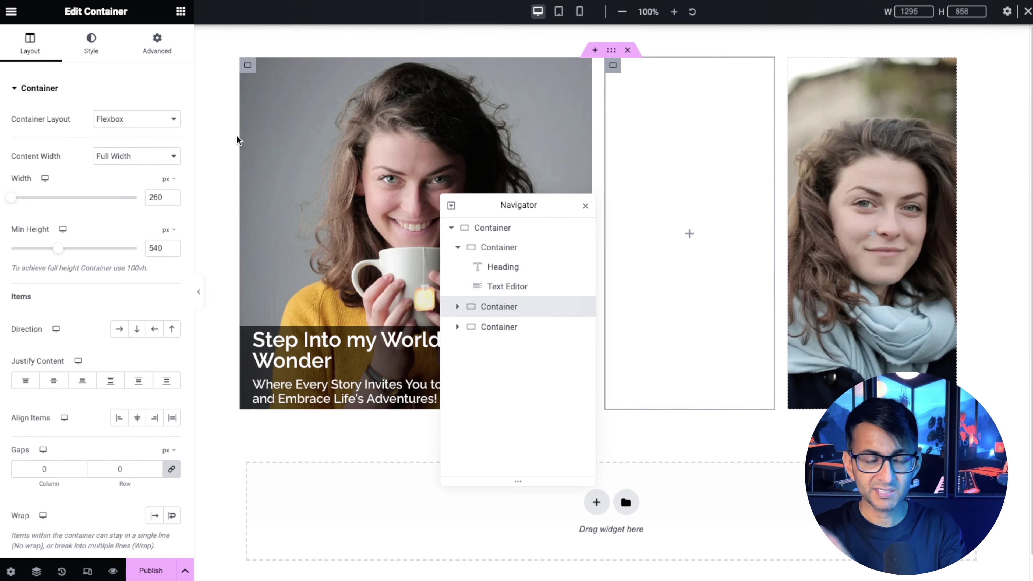
pyautogui.click(181, 11)
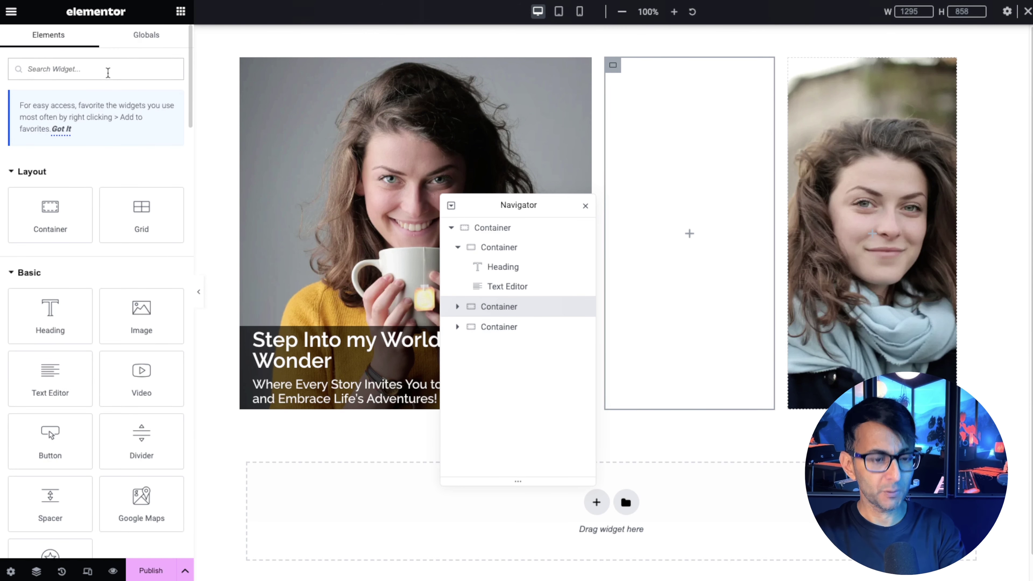
pyautogui.write('loo')
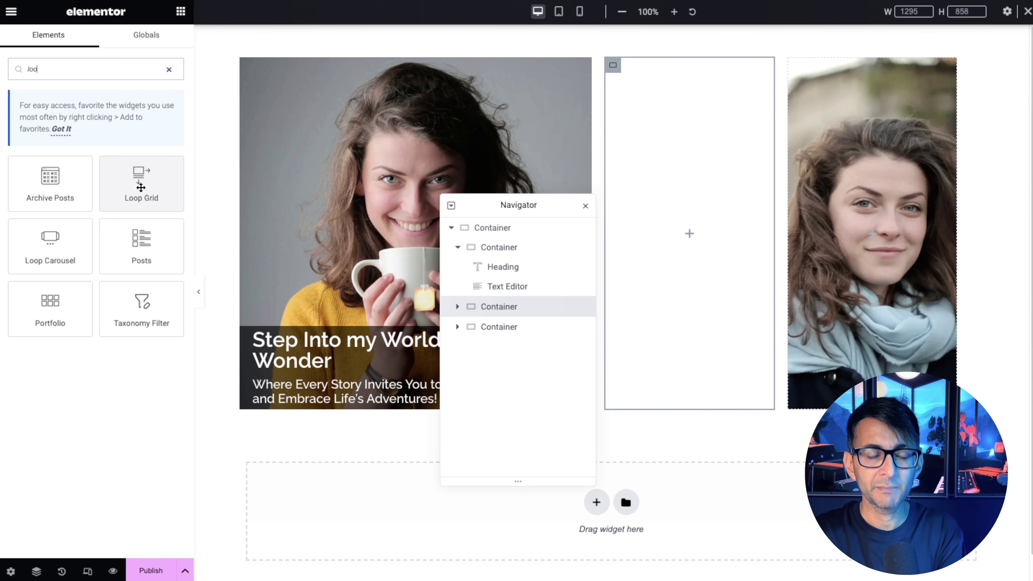
pyautogui.moveTo(139, 188); pyautogui.dragTo(654, 207)
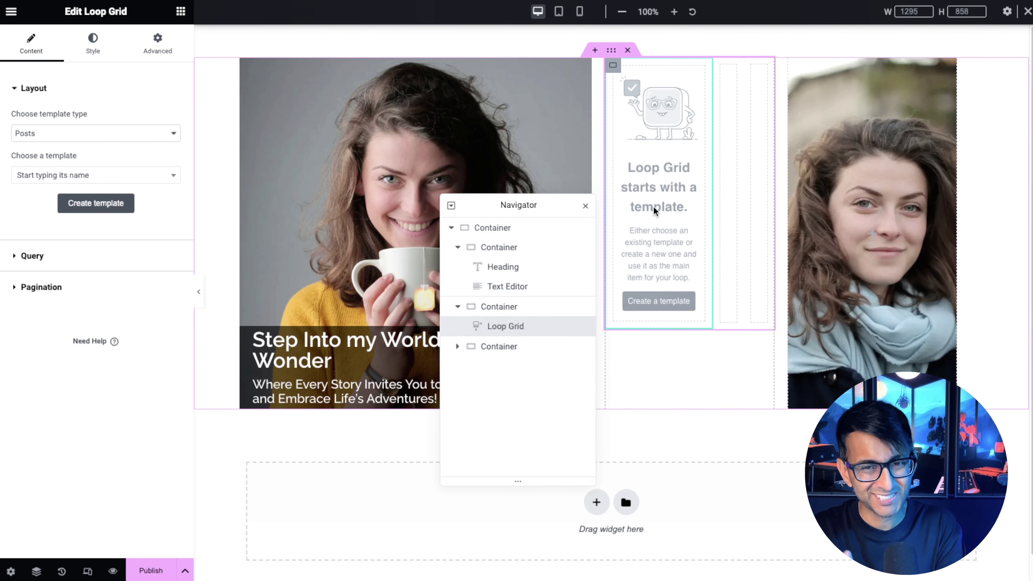
# Create a Posts template for the Loop Grid, saving the page changes, and return to the page from the template
pyautogui.click(97, 135)
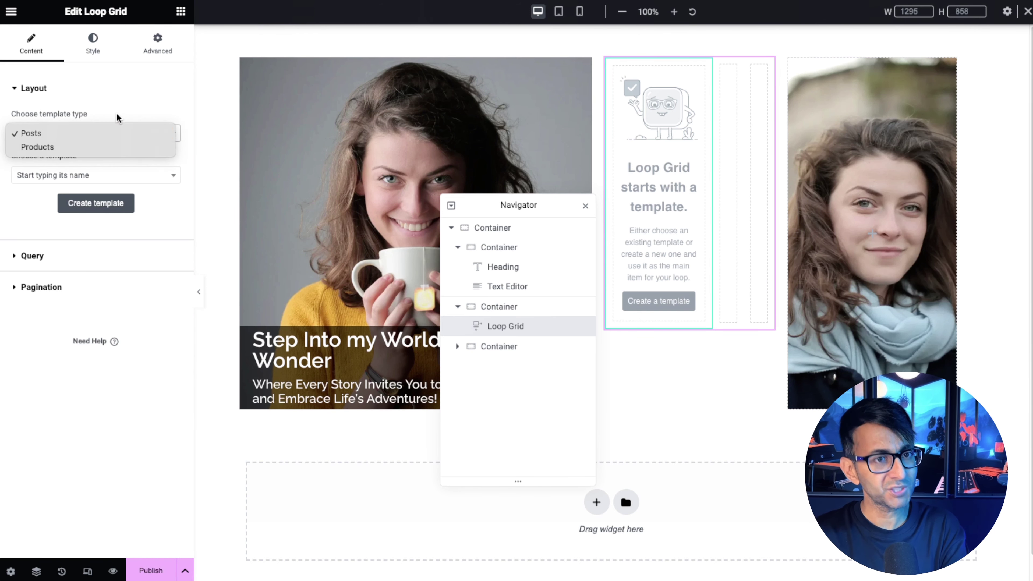
pyautogui.click(102, 133)
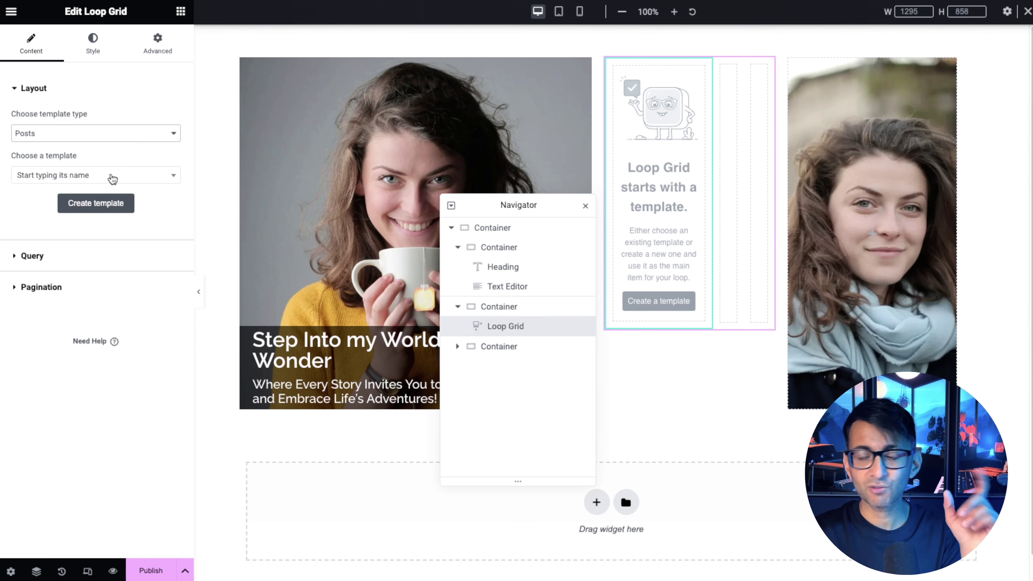
pyautogui.click(662, 304)
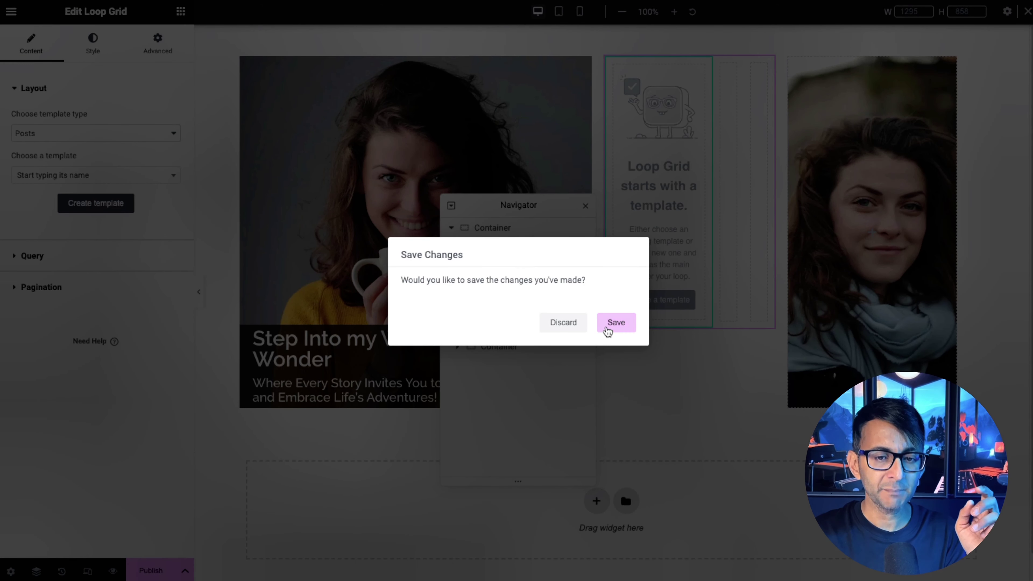
pyautogui.click(616, 323)
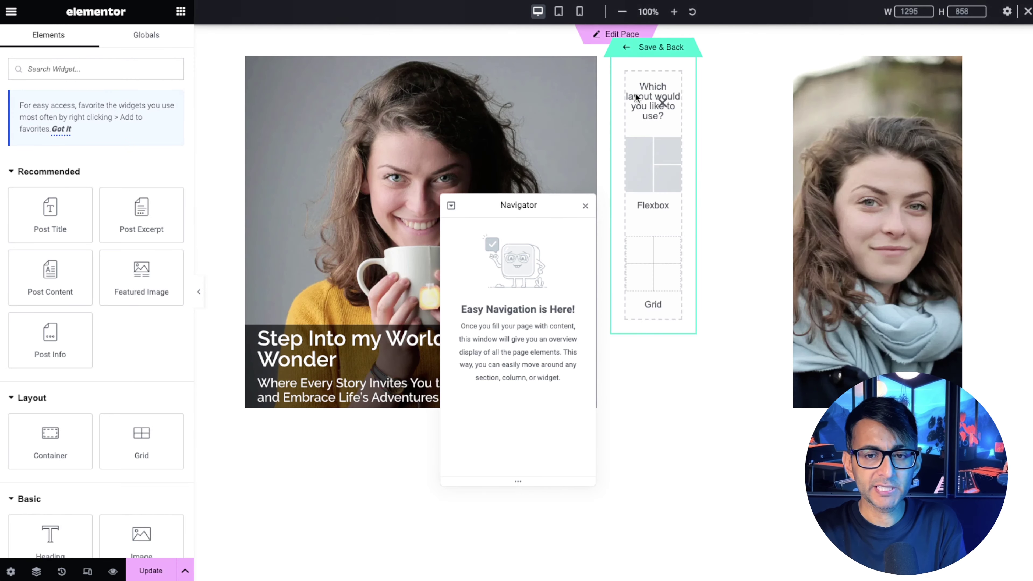
pyautogui.click(651, 167)
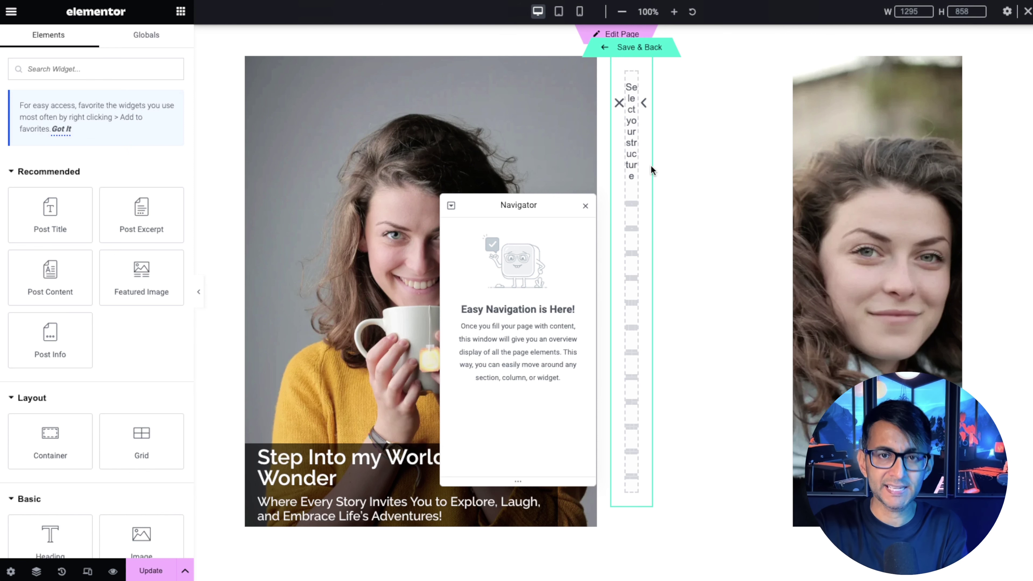
pyautogui.click(635, 53)
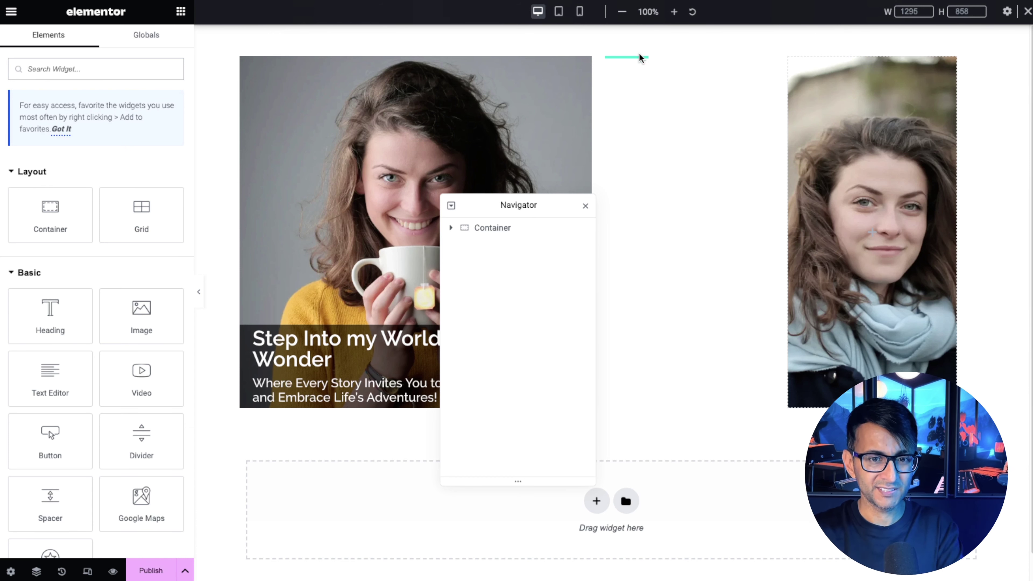
# Set the Loop Grid to 1 column and 2 items per page
pyautogui.click(452, 228)
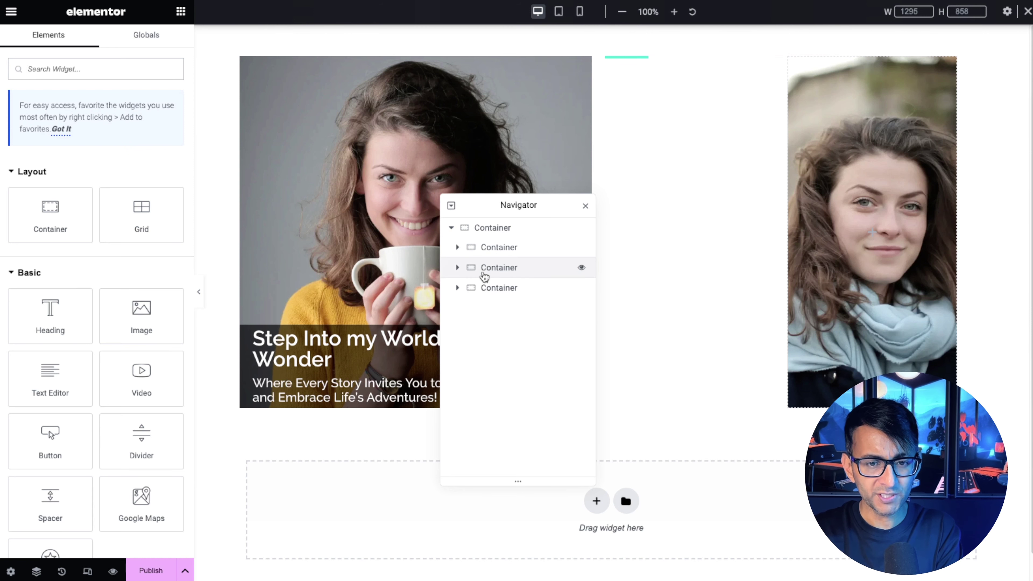
pyautogui.click(457, 268)
pyautogui.click(507, 290)
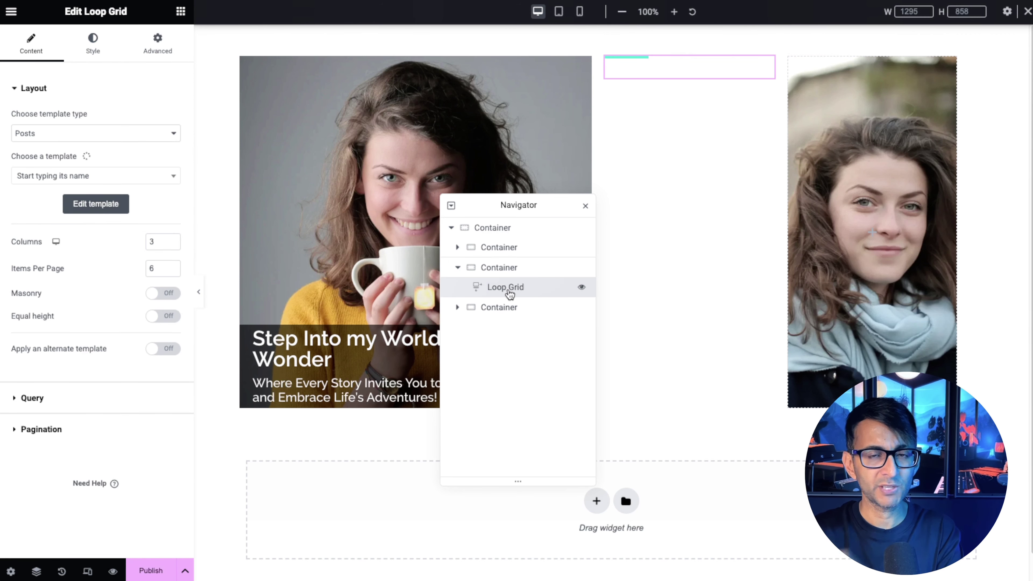
pyautogui.moveTo(161, 244); pyautogui.dragTo(134, 247)
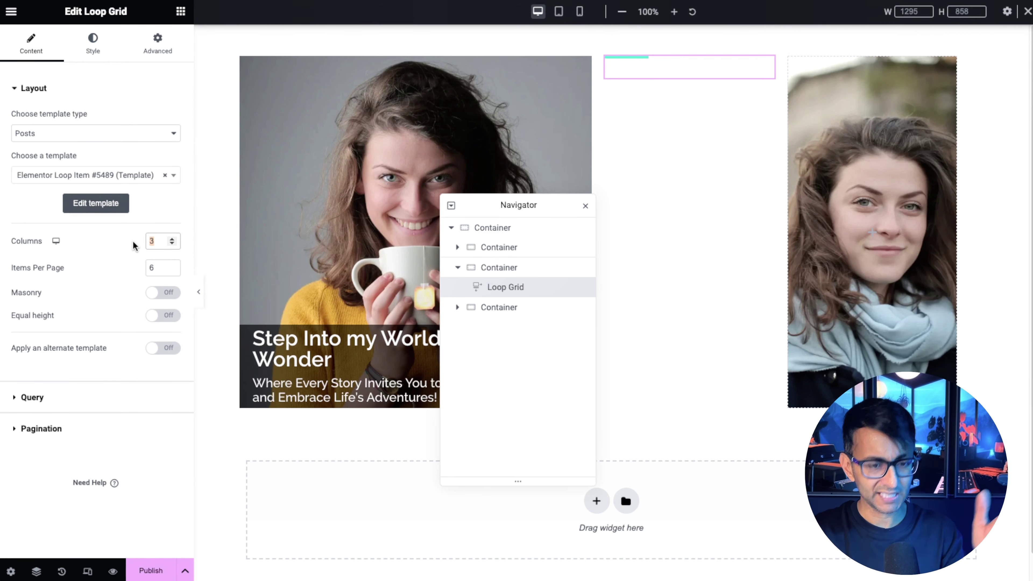
pyautogui.write('1')
pyautogui.press('Tab')
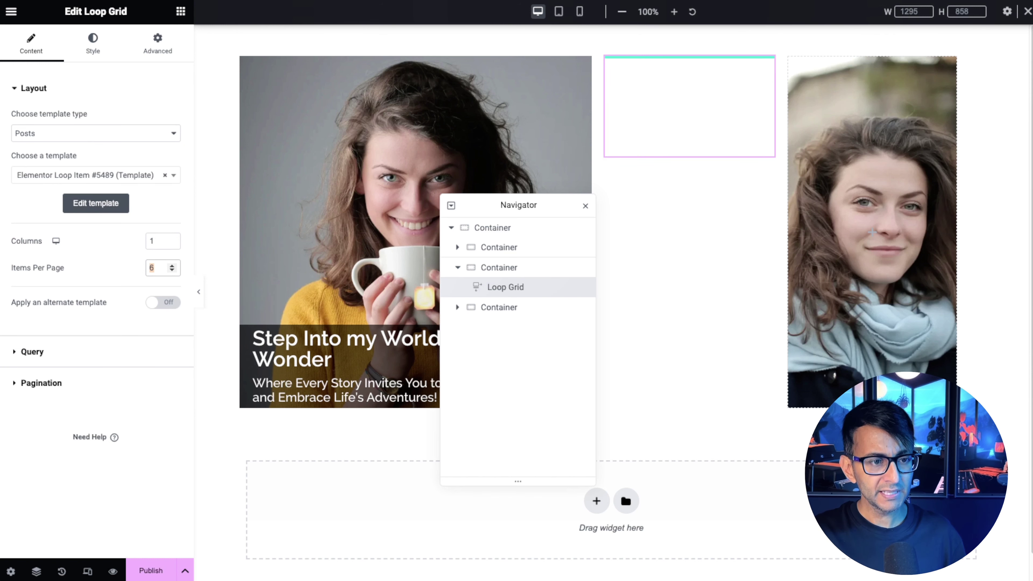
pyautogui.write('2')
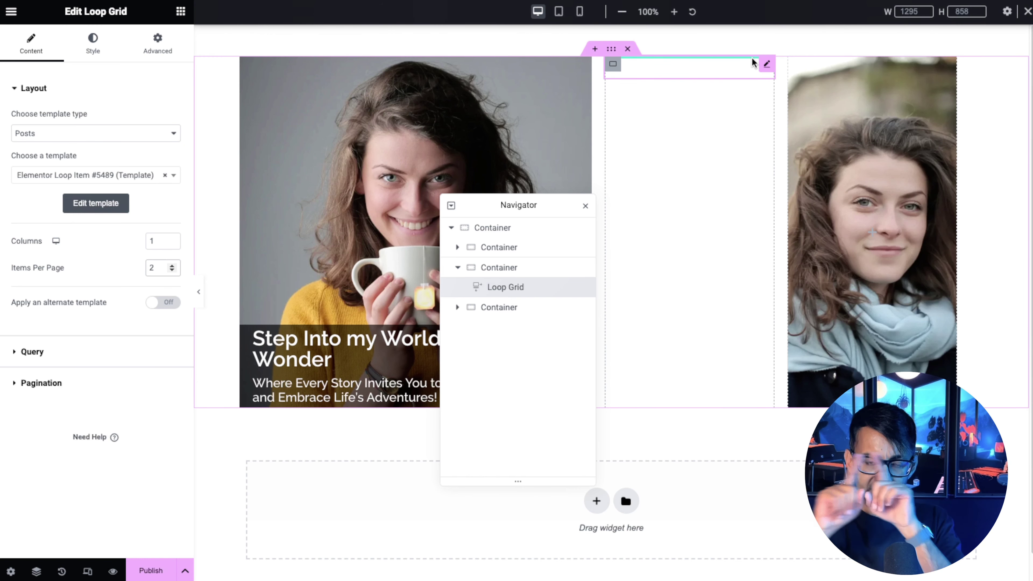
pyautogui.click(672, 85)
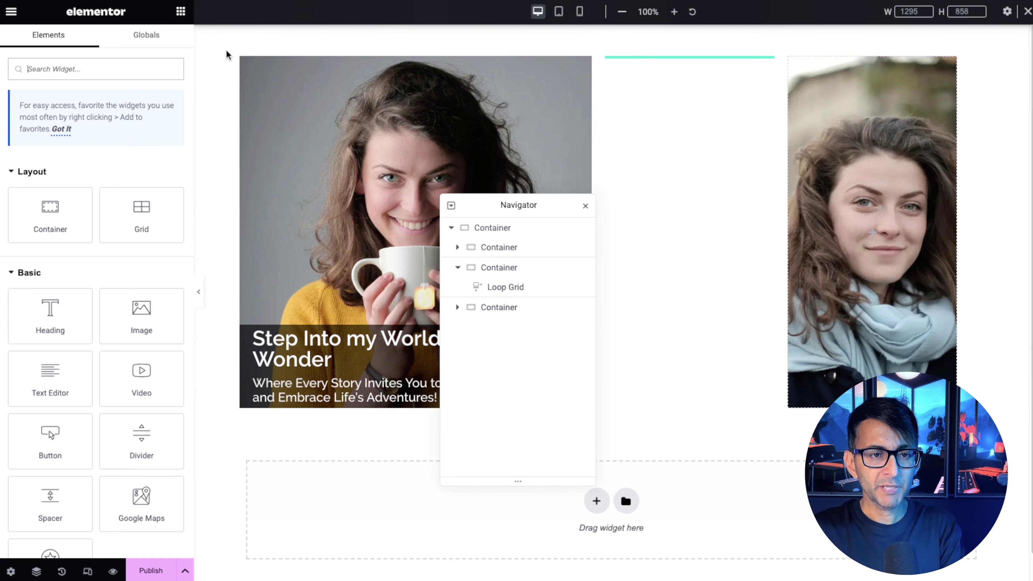
# Copy the first image card's container and paste it into the Loop Grid's template
pyautogui.rightClick(249, 67)
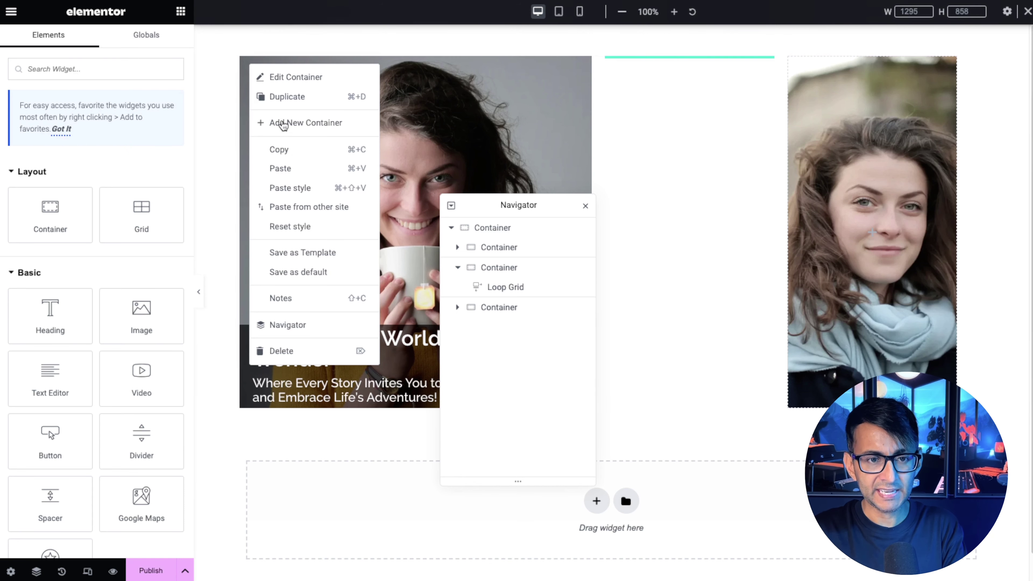
pyautogui.click(290, 150)
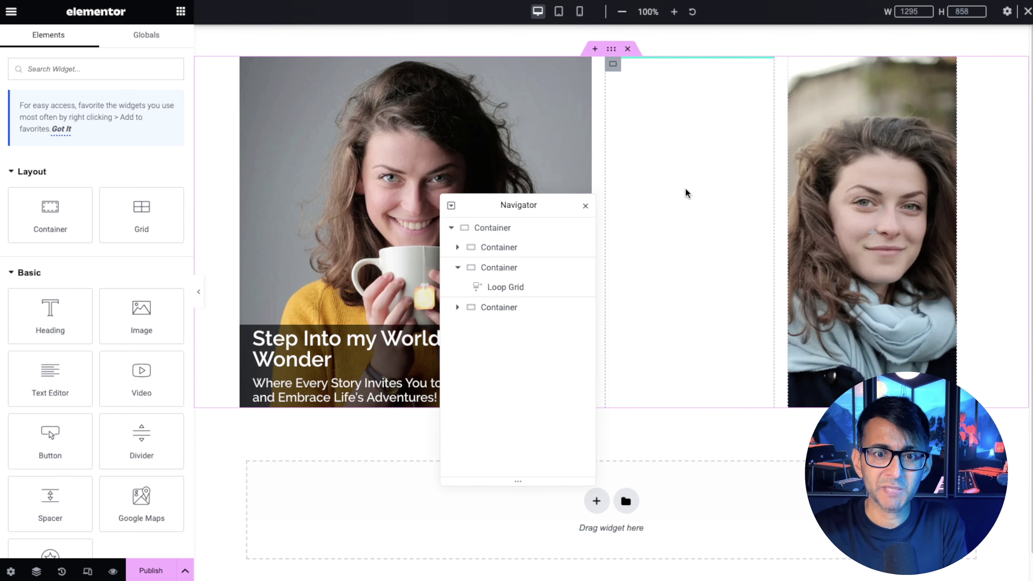
pyautogui.click(518, 287)
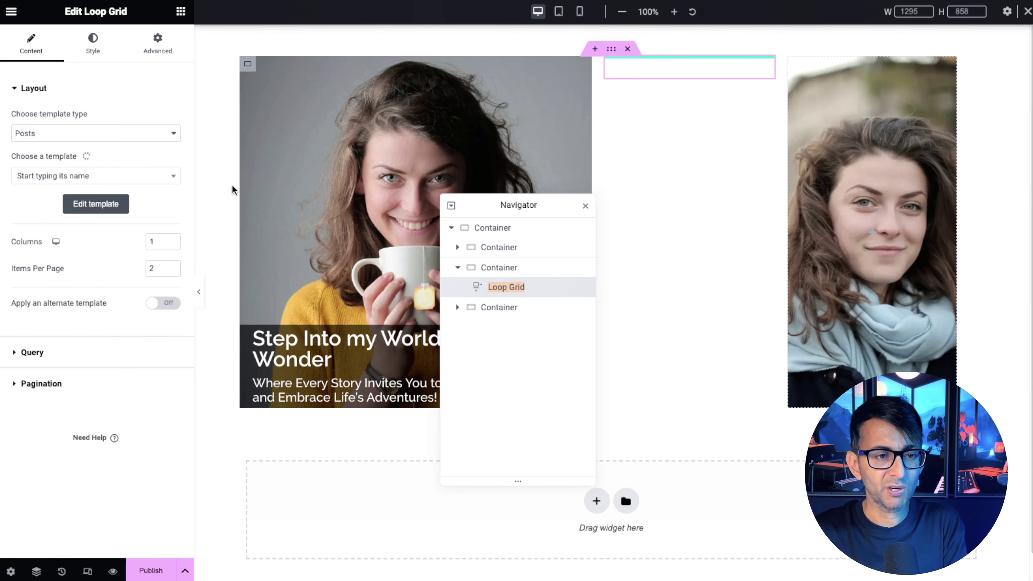
pyautogui.click(105, 204)
pyautogui.rightClick(655, 101)
pyautogui.click(686, 109)
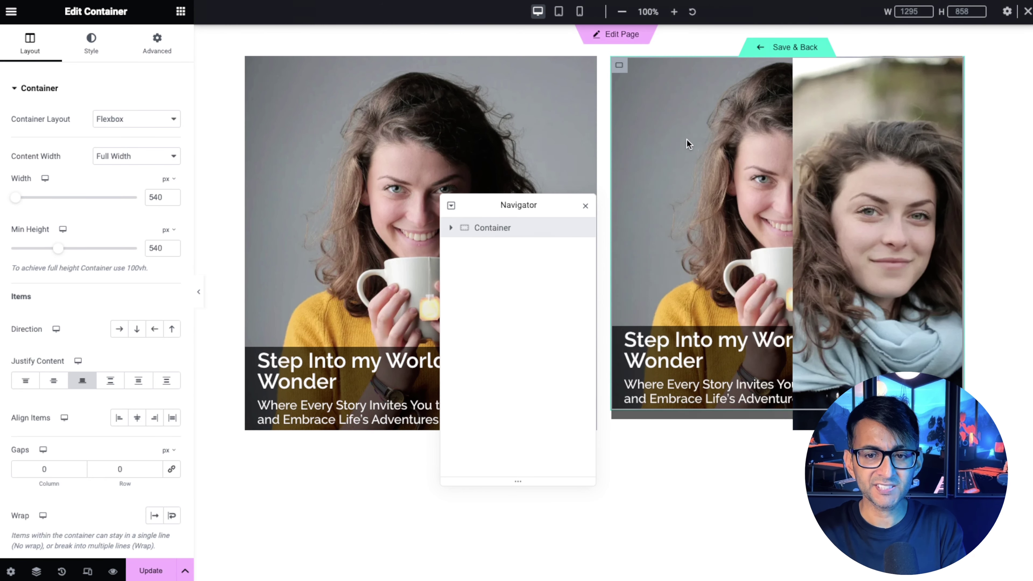
# Set the pasted card container's width and minimum height to 260 px each
pyautogui.click(450, 228)
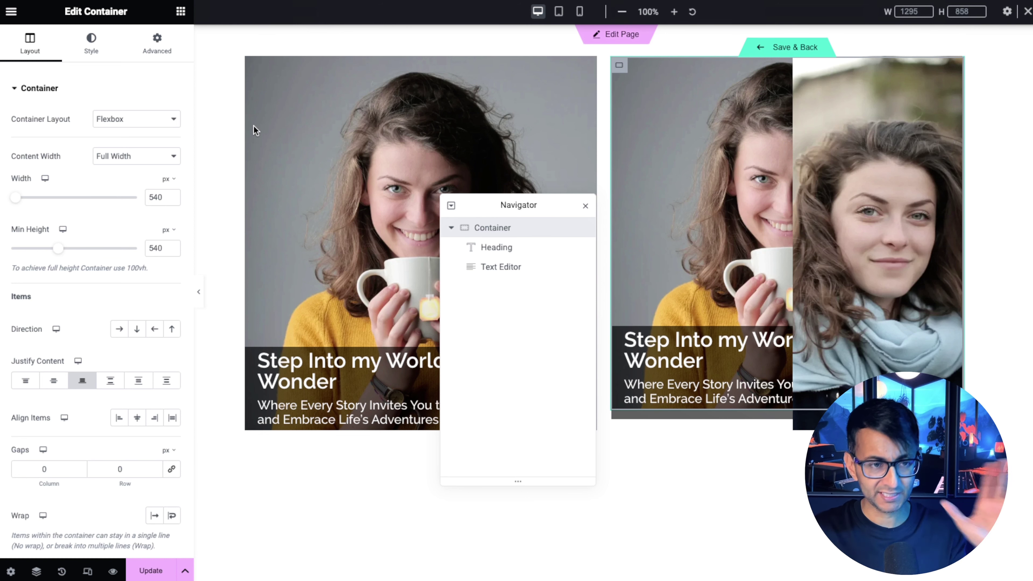
pyautogui.doubleClick(159, 197)
pyautogui.write('260')
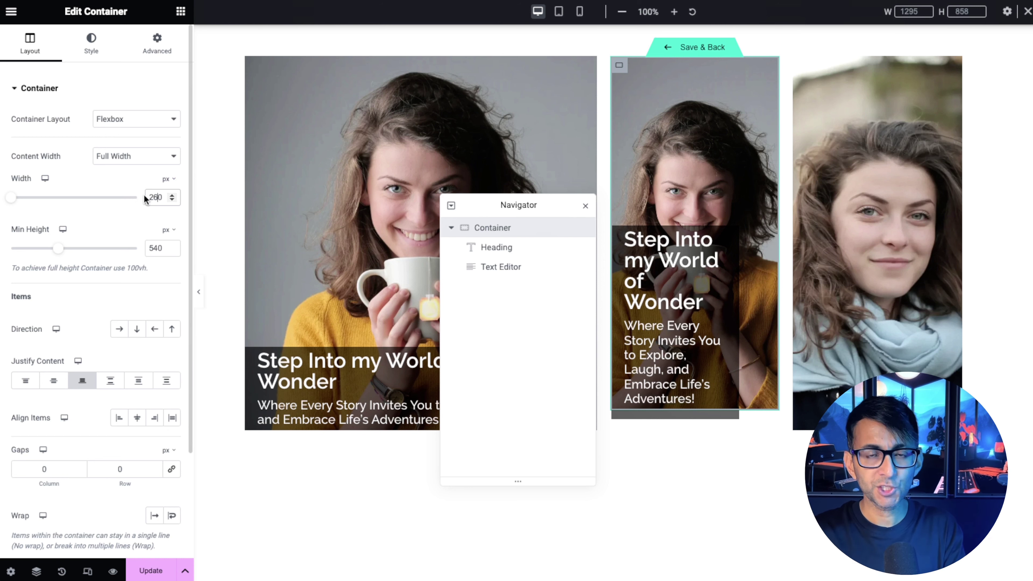
pyautogui.doubleClick(152, 247)
pyautogui.write('260')
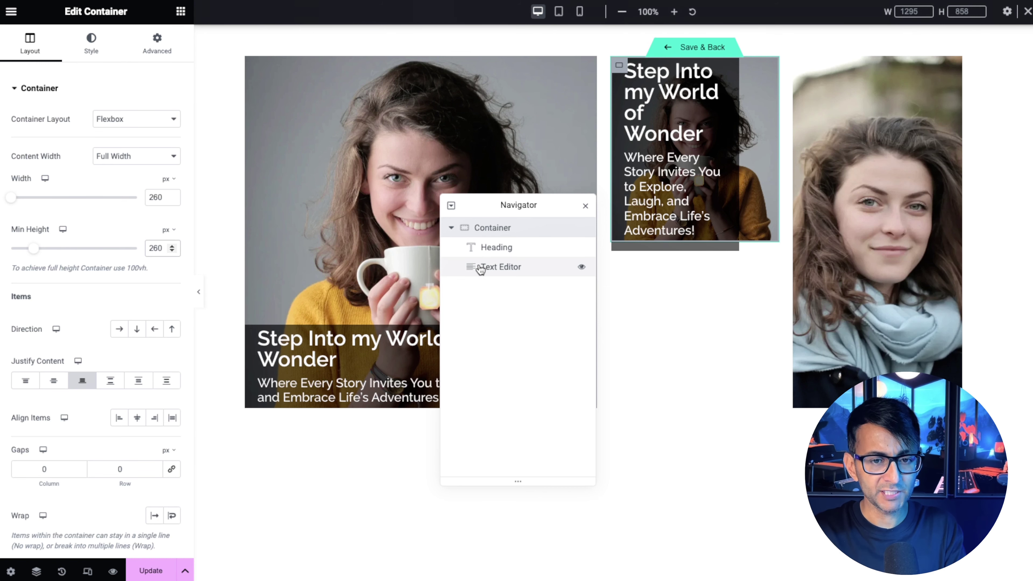
# Replace the loop card heading's clamp font size with 1.2 rem
pyautogui.click(495, 248)
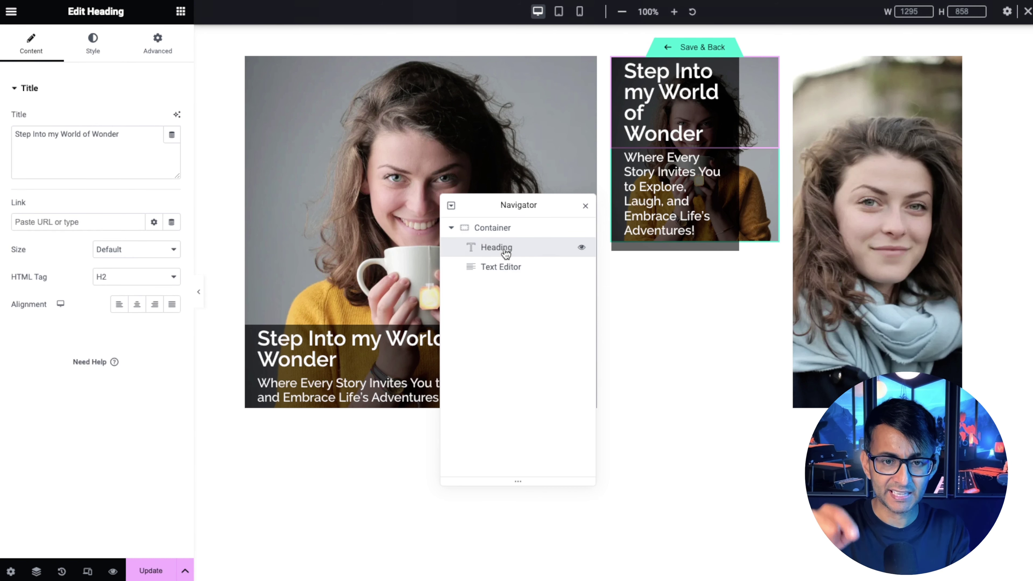
pyautogui.click(96, 52)
pyautogui.click(173, 147)
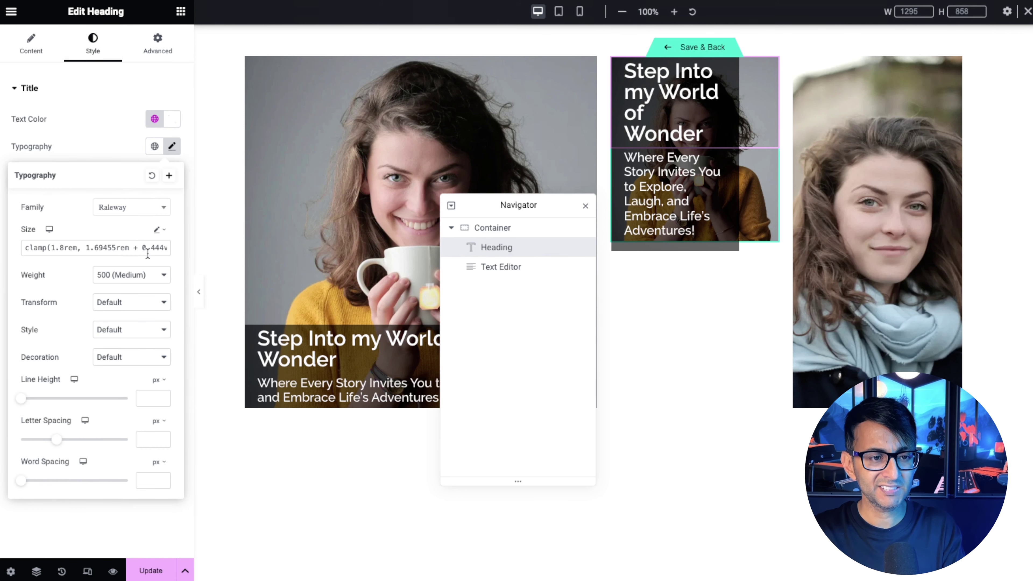
pyautogui.click(81, 248)
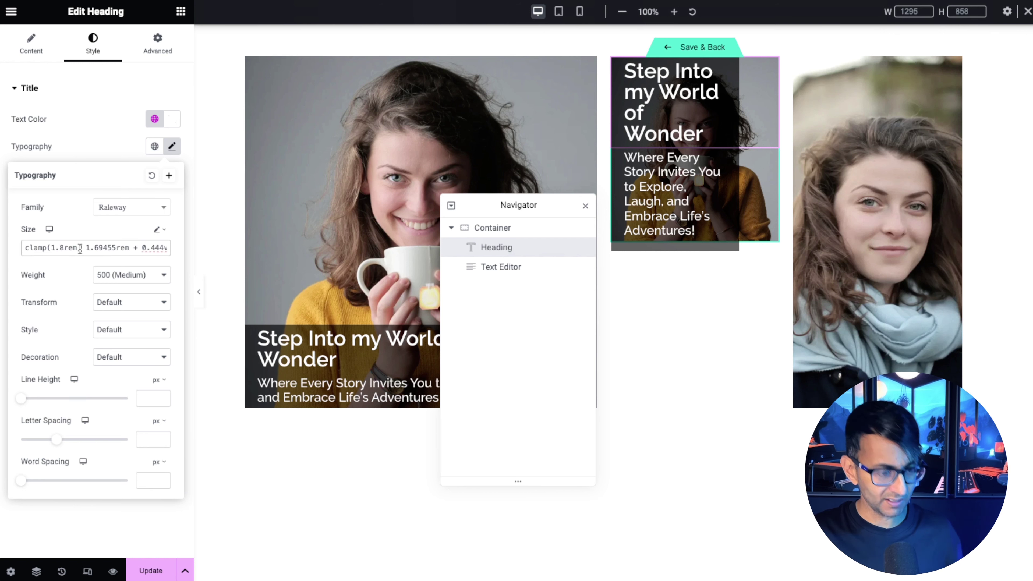
pyautogui.hotkey('ctrl', 'a')
pyautogui.press('BackSpace')
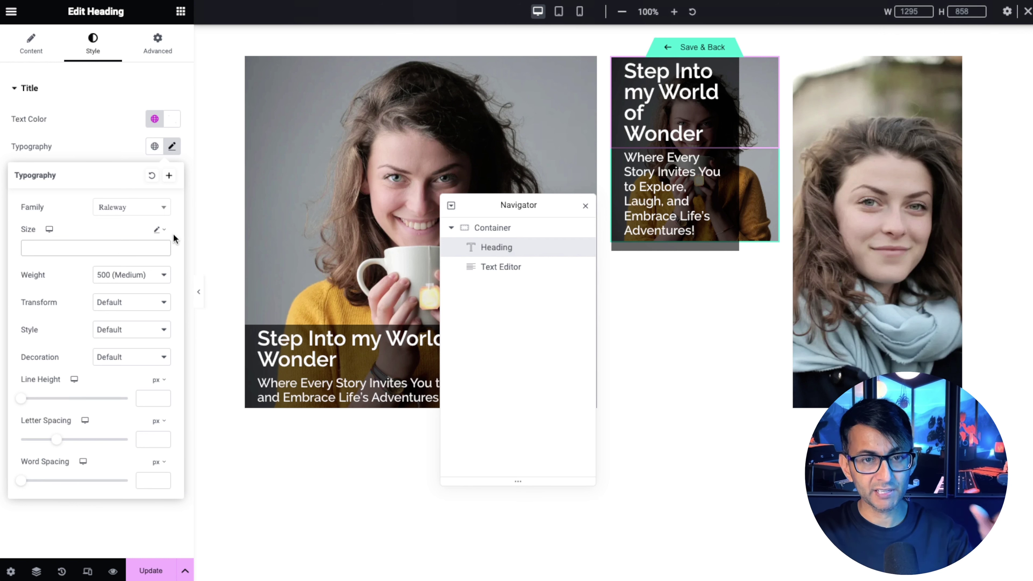
pyautogui.click(159, 229)
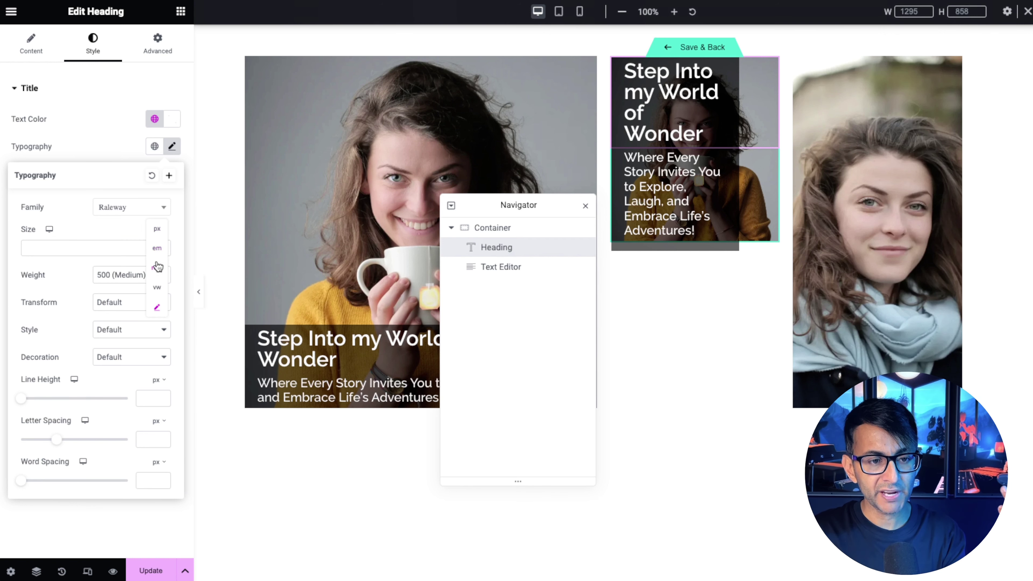
pyautogui.click(157, 267)
pyautogui.click(152, 248)
pyautogui.write('1')
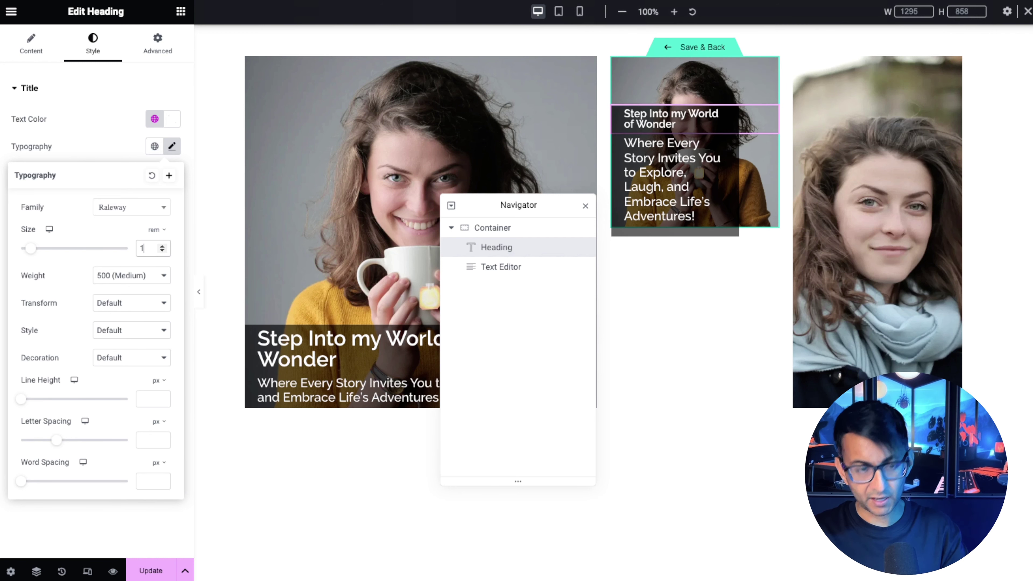
pyautogui.write('.2')
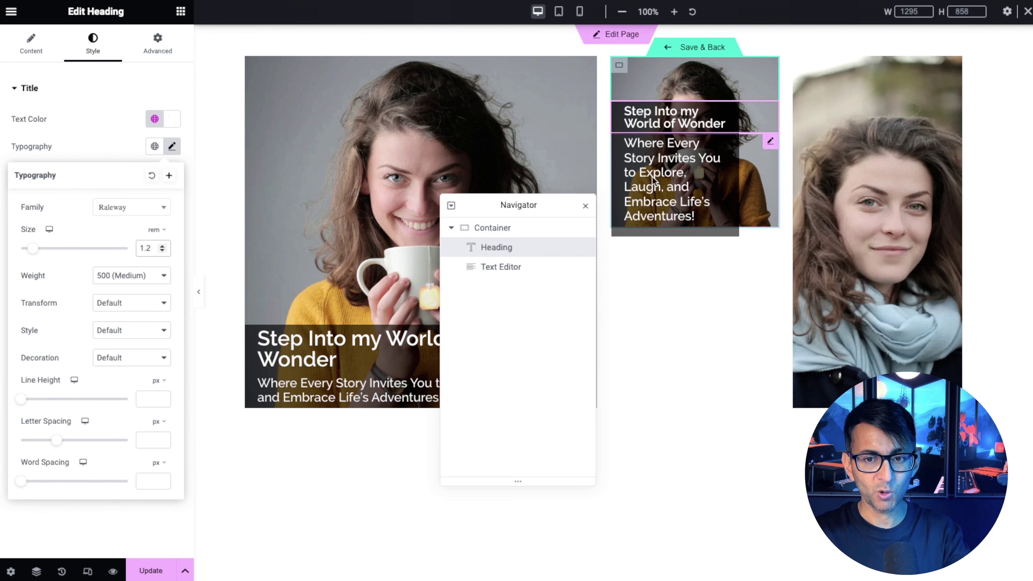
# Replace the loop card's Text Editor paragraph with the dynamic Post Date
pyautogui.click(500, 267)
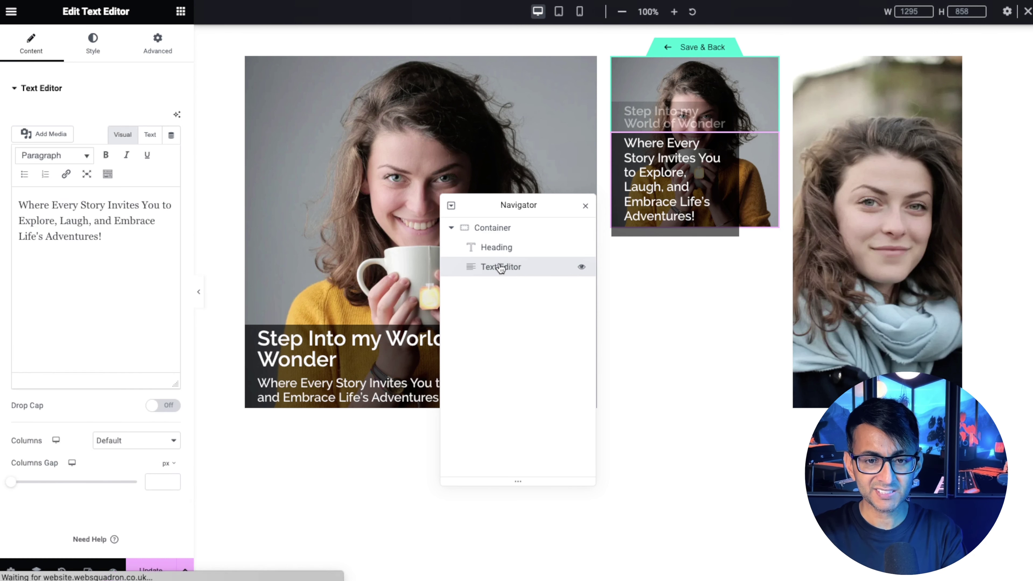
pyautogui.moveTo(129, 249); pyautogui.dragTo(1, 194)
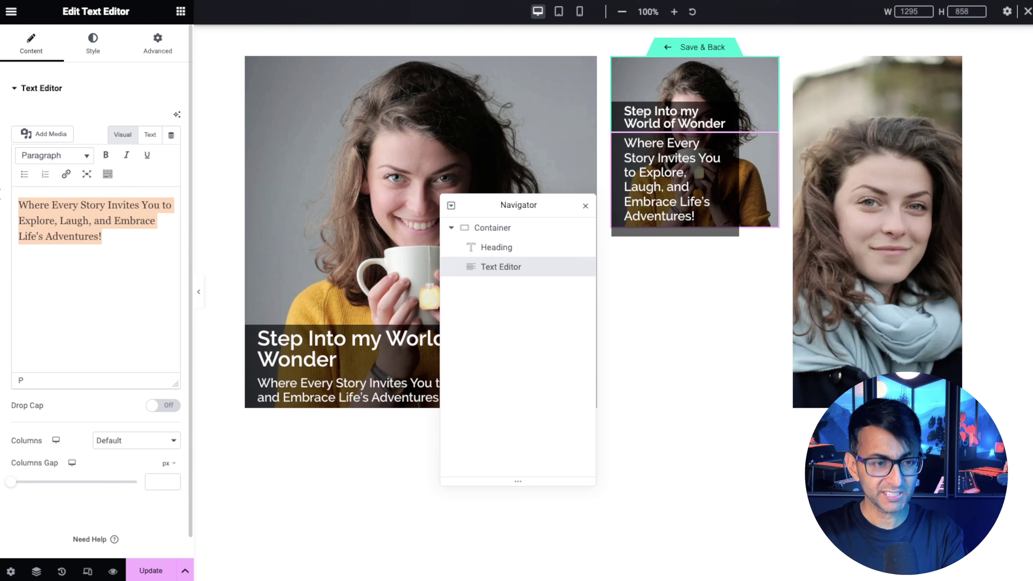
pyautogui.press('BackSpace')
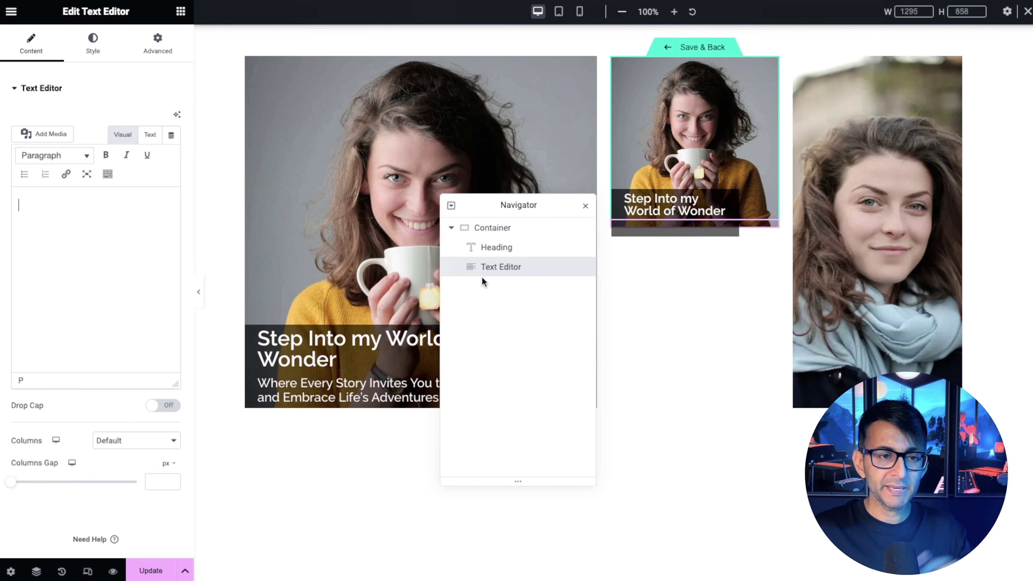
pyautogui.click(170, 138)
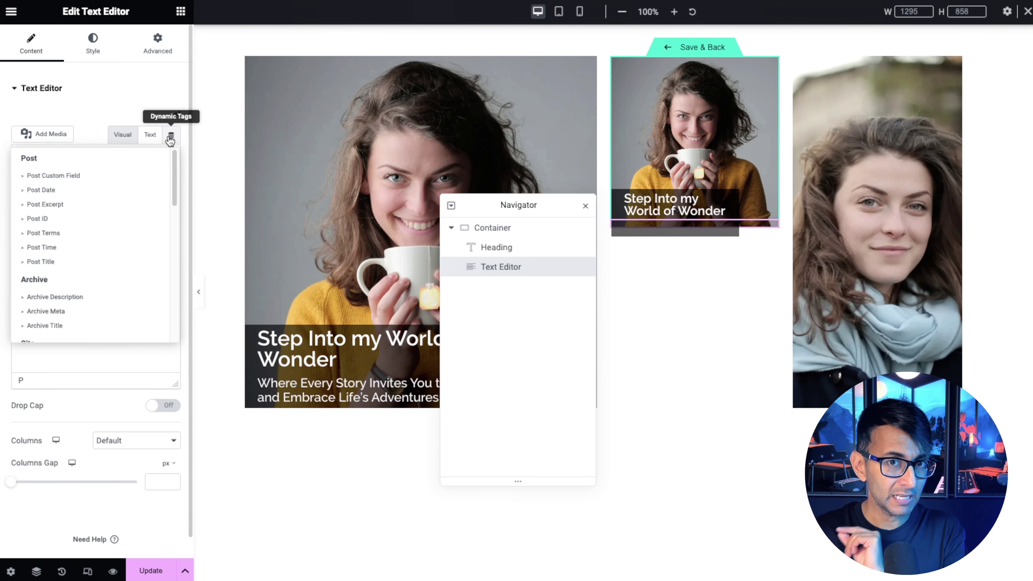
pyautogui.click(75, 197)
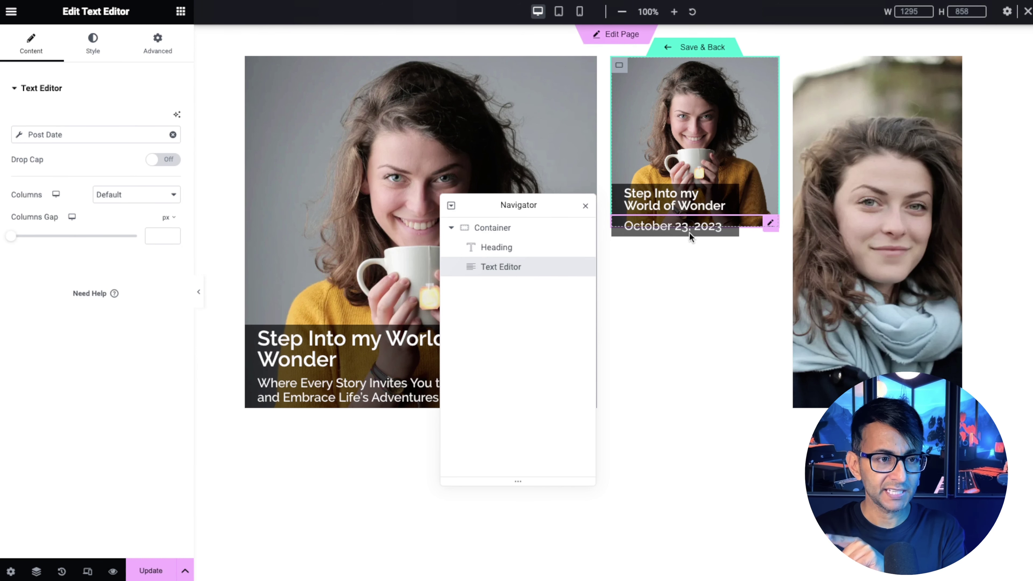
# Give the dynamic Post Date the custom format "M Y"
pyautogui.click(19, 137)
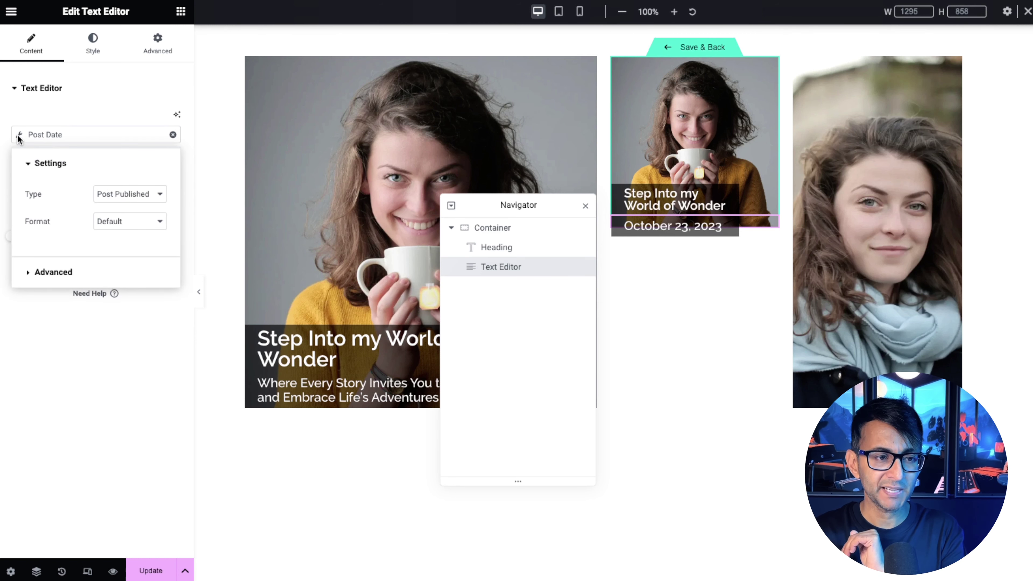
pyautogui.click(134, 221)
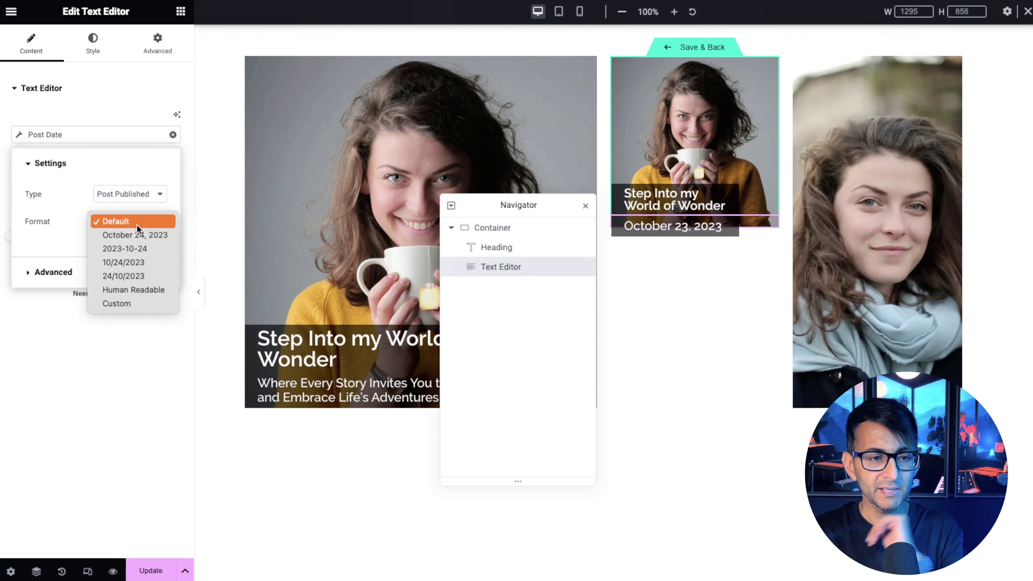
pyautogui.click(158, 305)
pyautogui.click(127, 249)
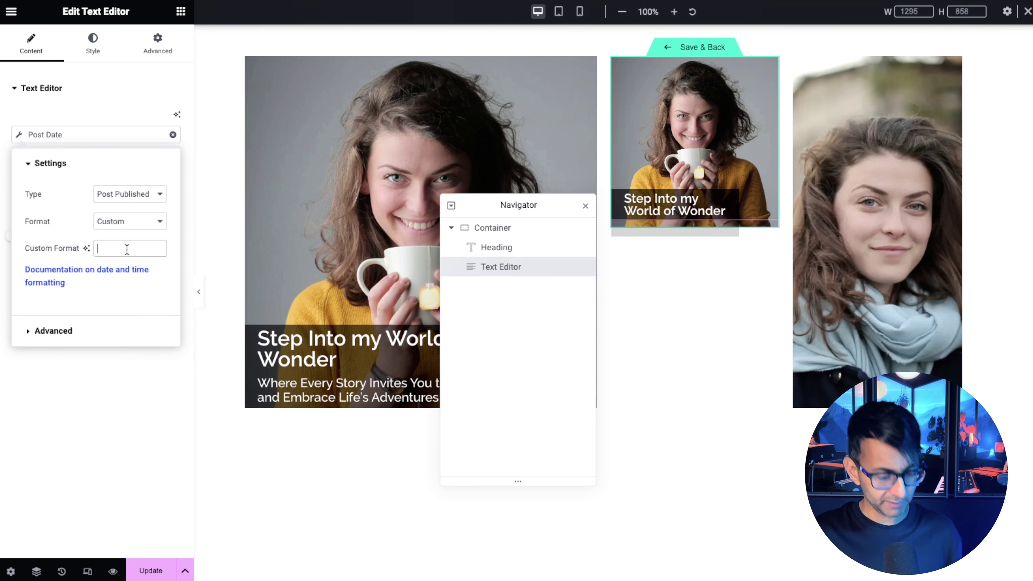
pyautogui.write('M Y')
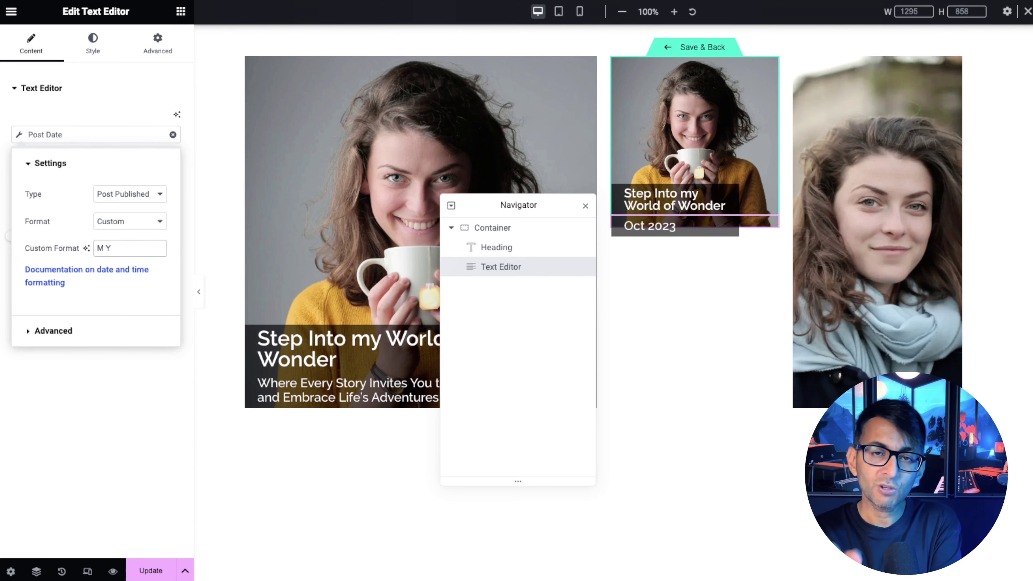
# Replace the clamp font size of the loop card's date text with 0.9 rem
pyautogui.click(92, 45)
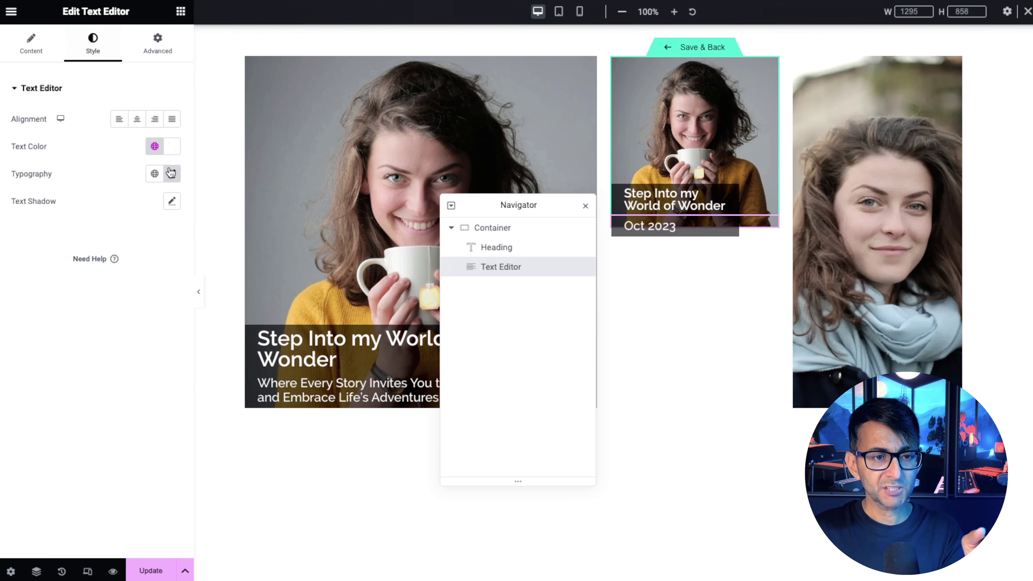
pyautogui.click(172, 174)
pyautogui.click(147, 277)
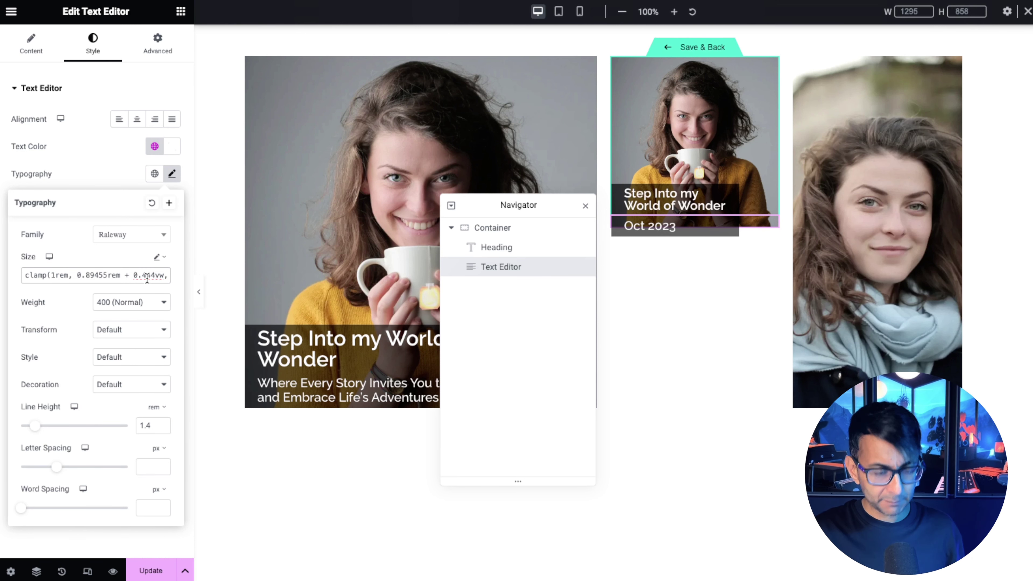
pyautogui.hotkey('ctrl', 'a')
pyautogui.press('BackSpace')
pyautogui.click(157, 257)
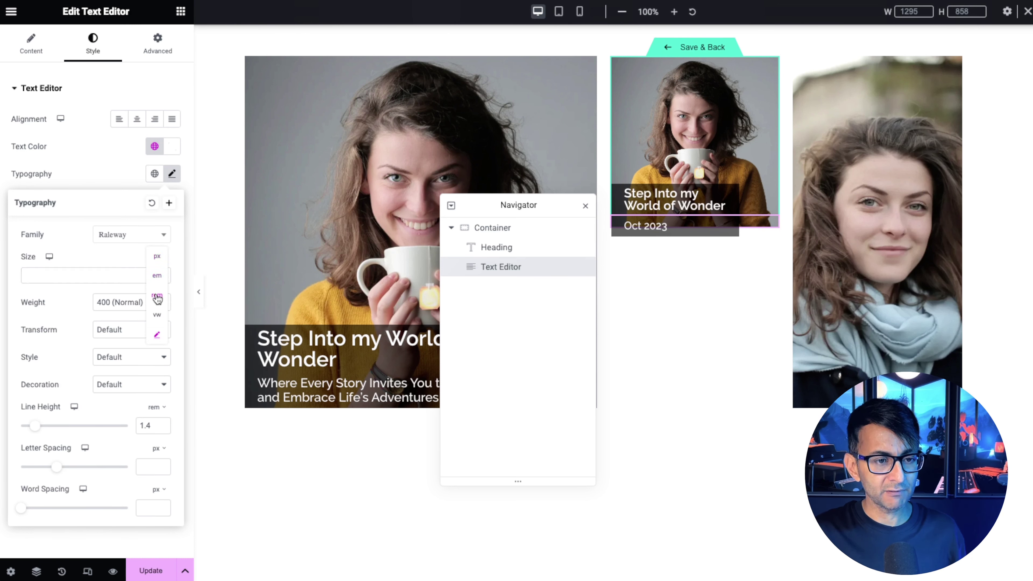
pyautogui.click(157, 297)
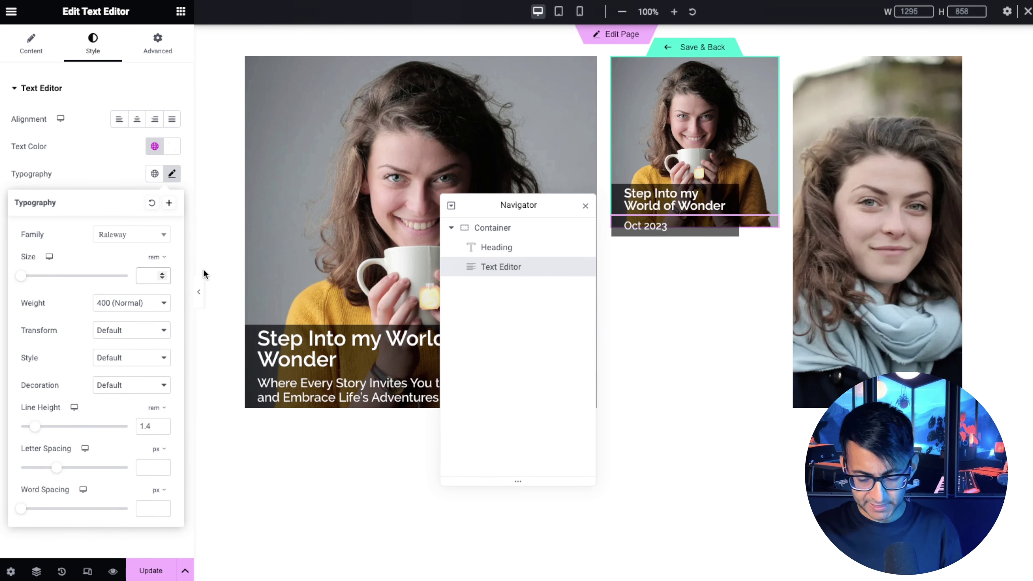
pyautogui.write('0.9')
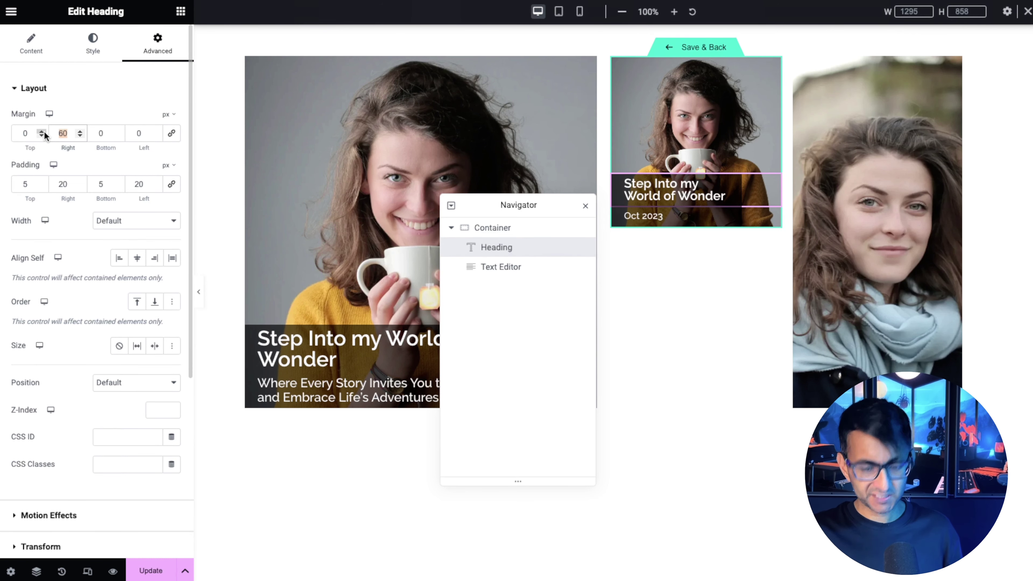
# Set the right margin of both the loop card's heading and its date text to 30 px
pyautogui.write('30')
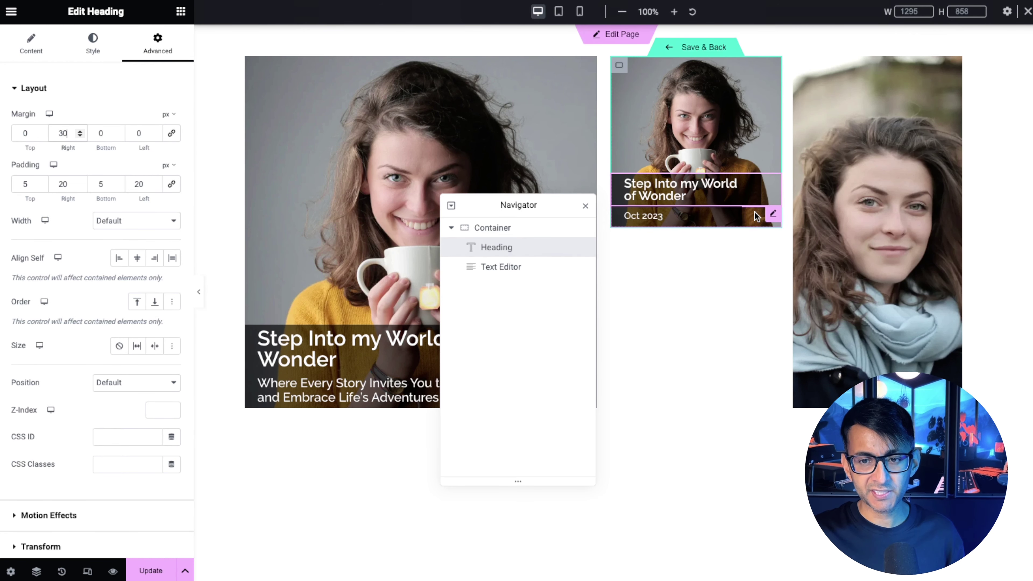
pyautogui.click(773, 214)
pyautogui.moveTo(76, 134); pyautogui.dragTo(2, 124)
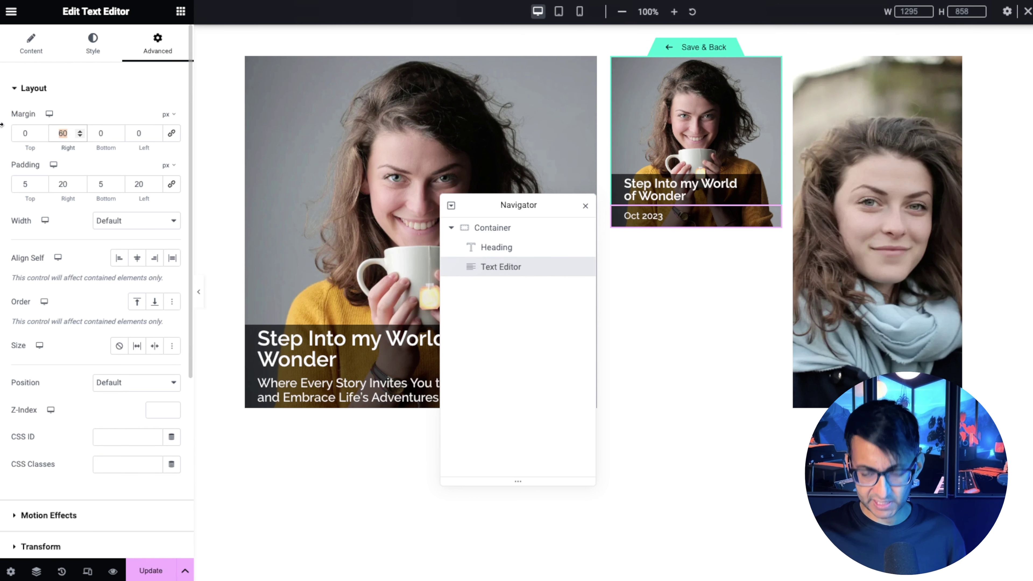
pyautogui.write('30')
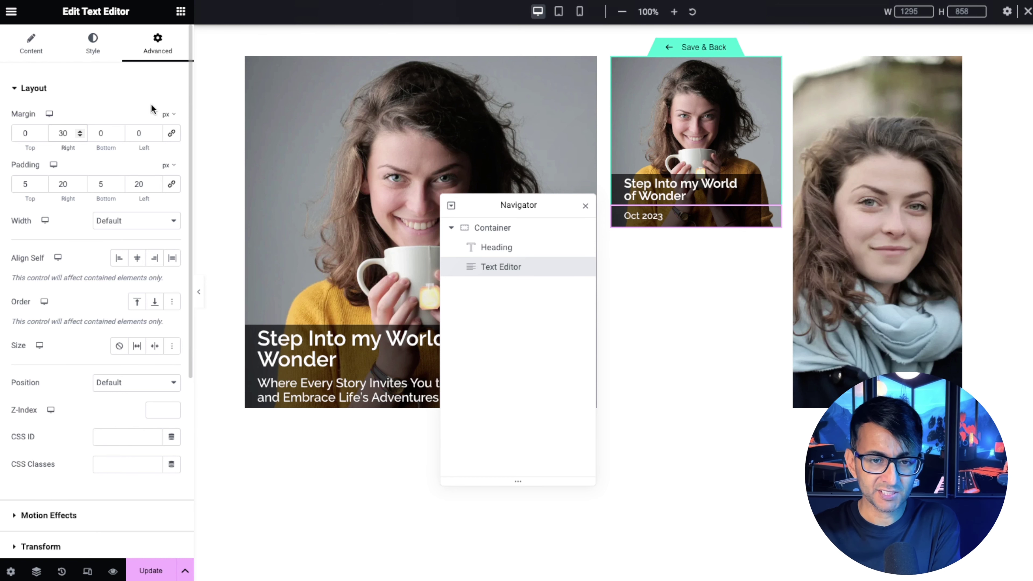
# Replace the loop card heading's text with the dynamic Post Title and link it to the dynamic Post URL
pyautogui.click(771, 184)
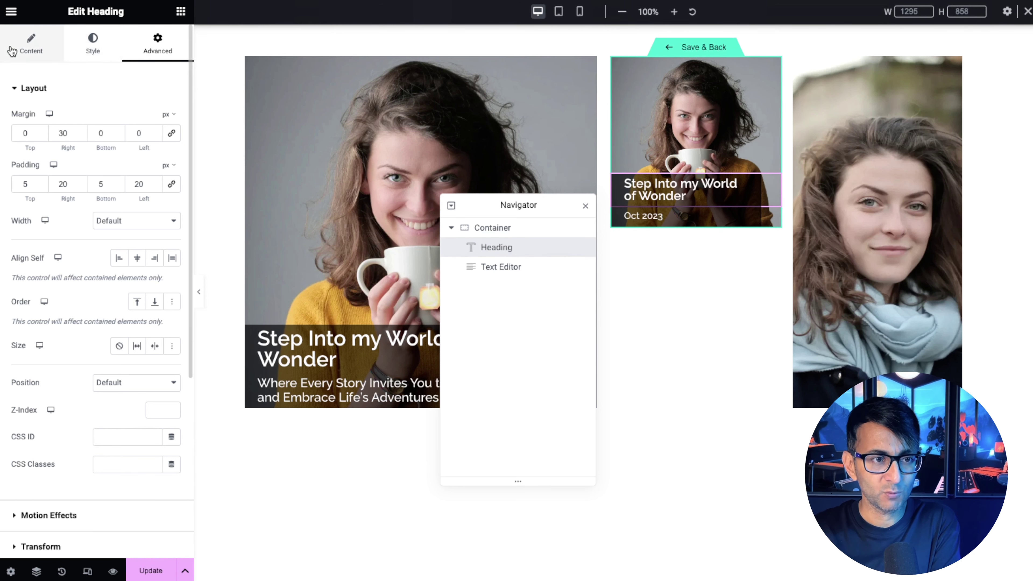
pyautogui.click(25, 49)
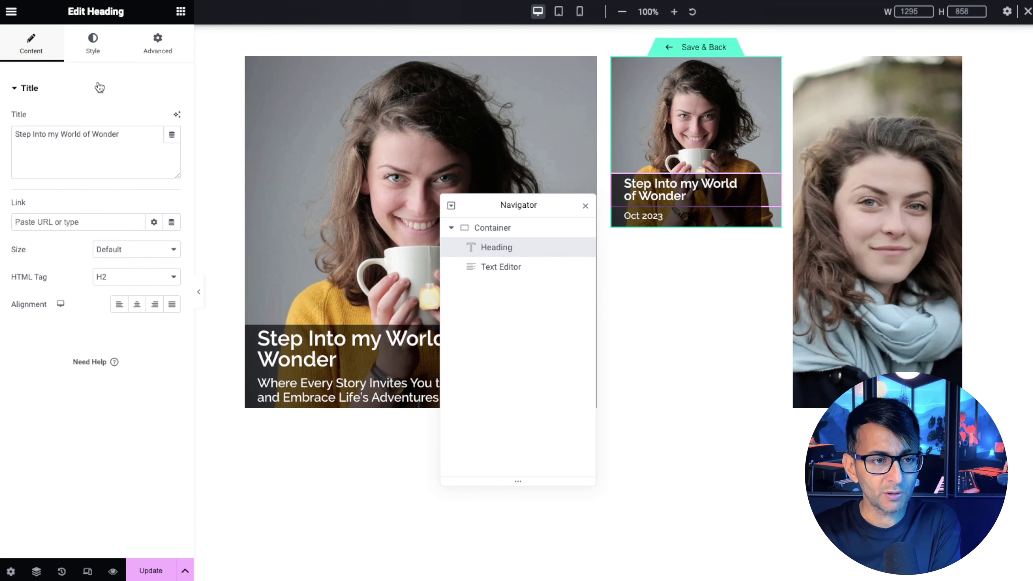
pyautogui.tripleClick(136, 135)
pyautogui.press('BackSpace')
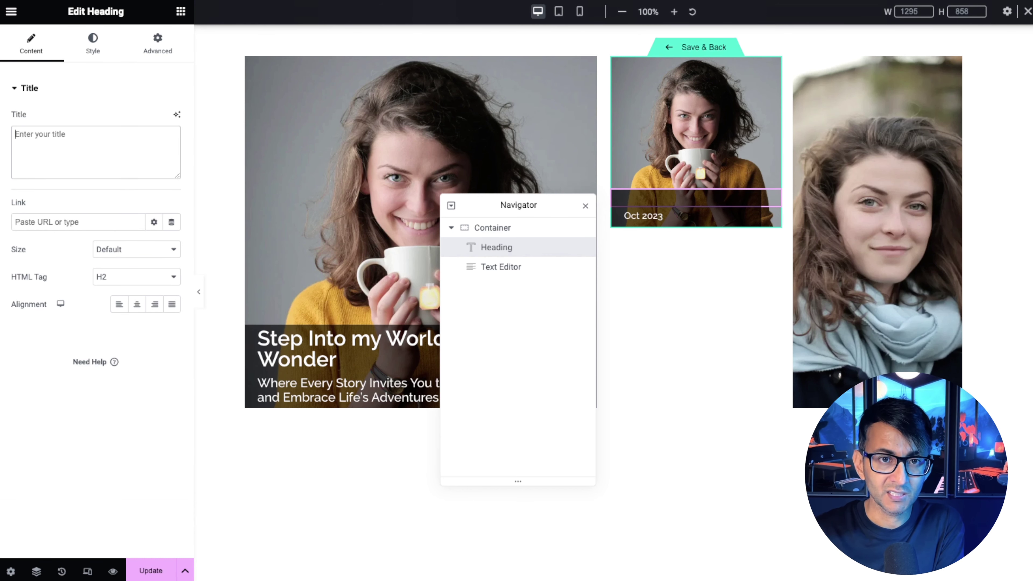
pyautogui.click(171, 137)
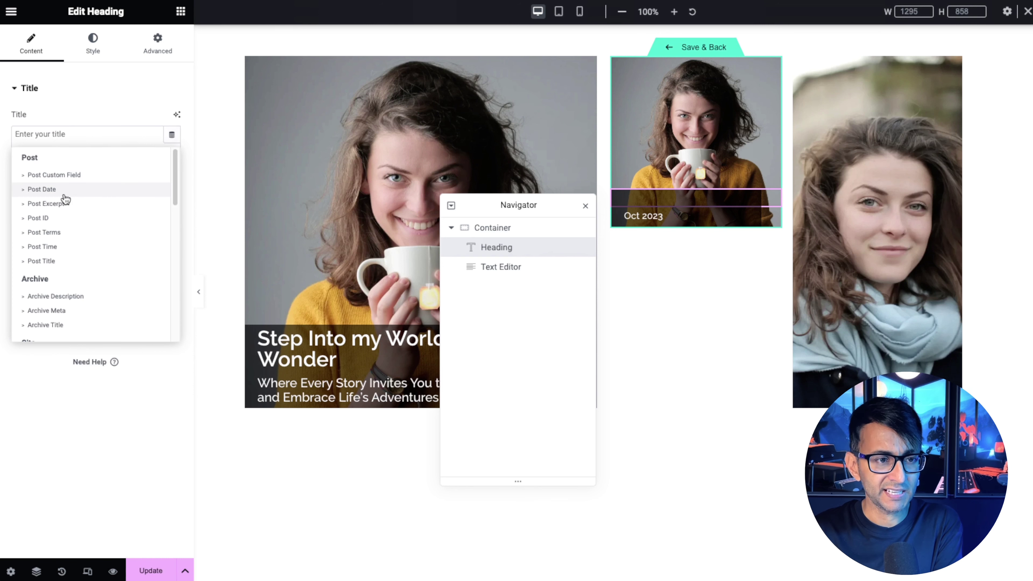
pyautogui.click(69, 261)
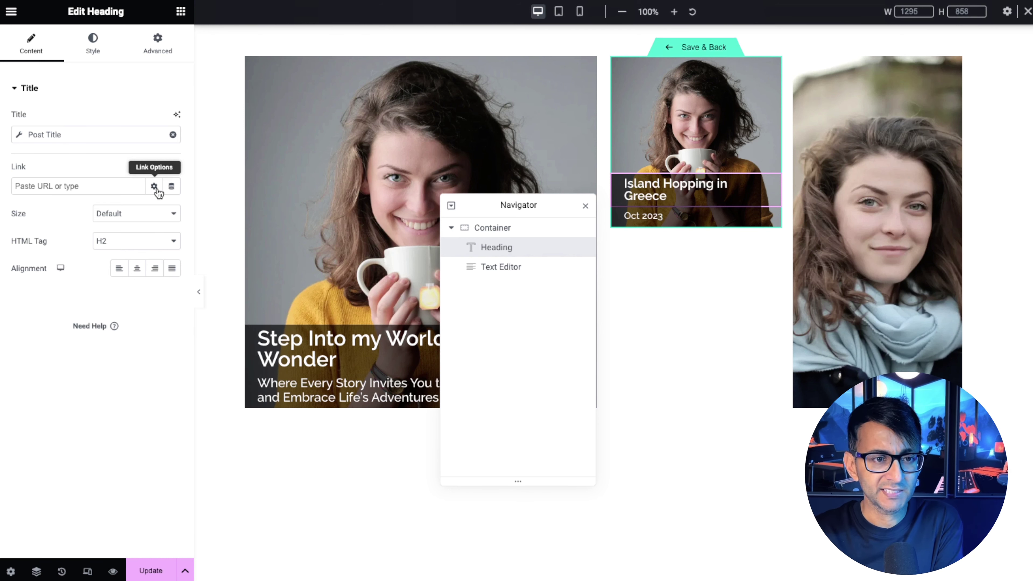
pyautogui.click(171, 186)
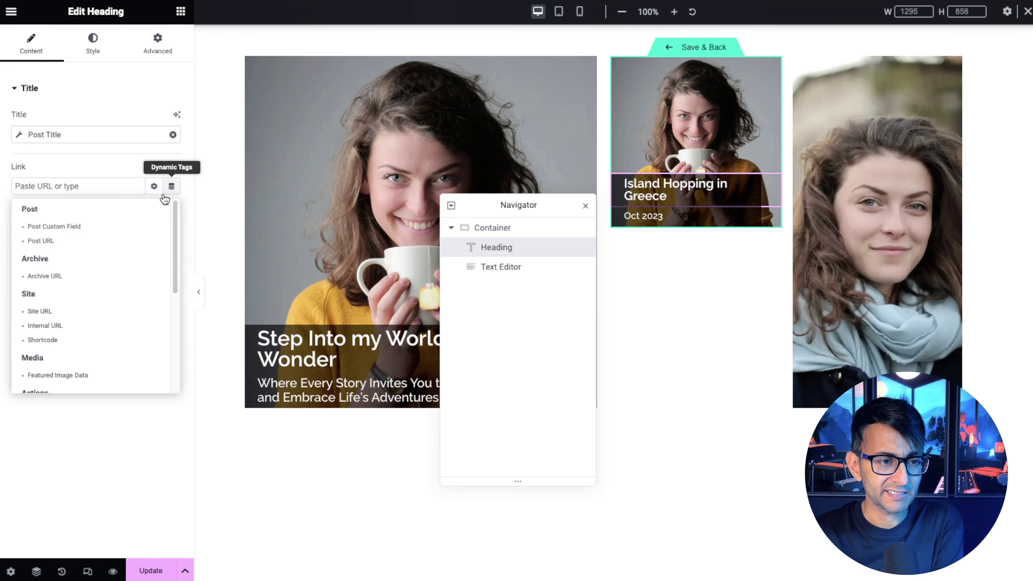
pyautogui.click(82, 241)
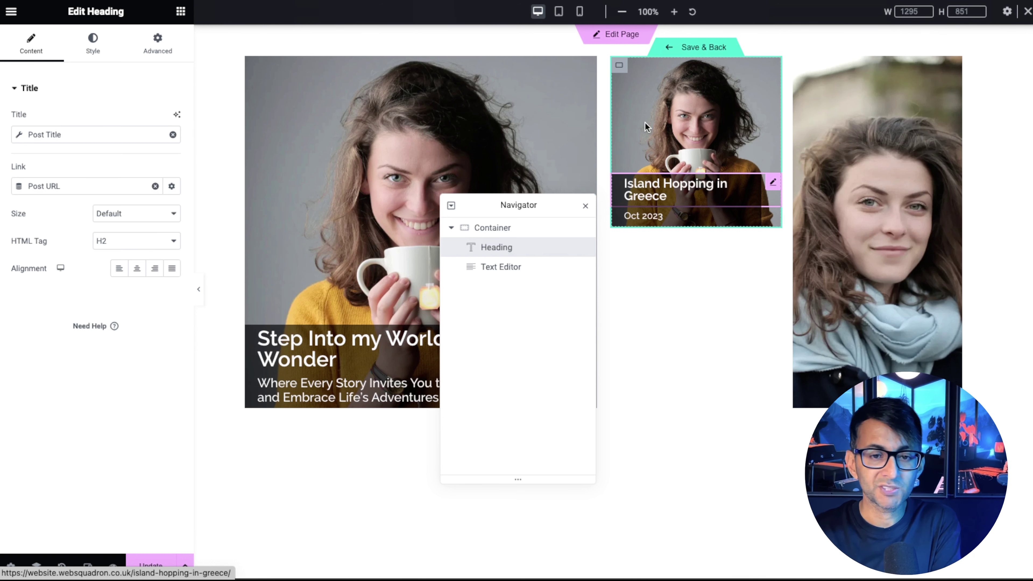
# Replace the loop card container's background image with the post's dynamic Featured Image
pyautogui.click(500, 228)
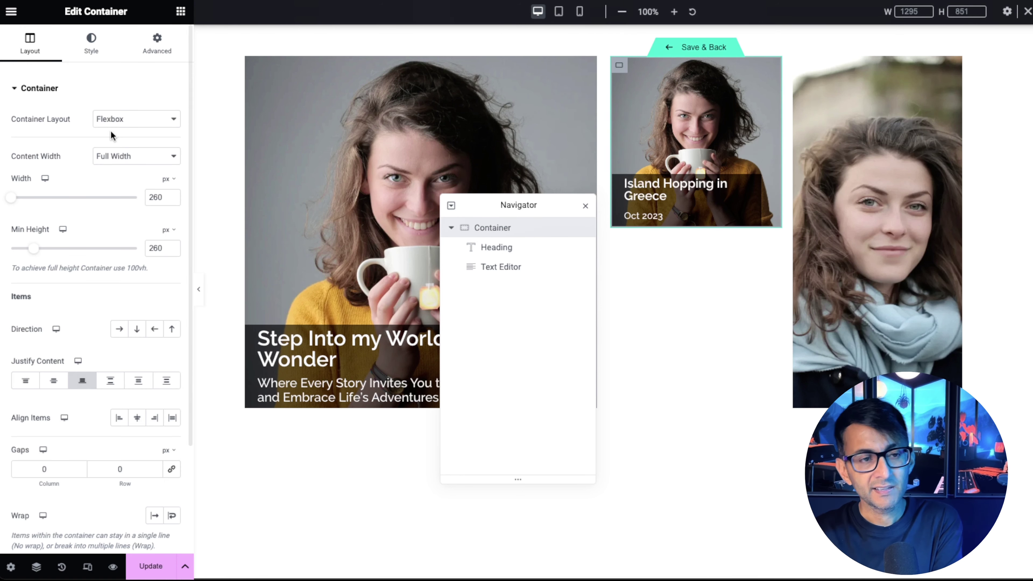
pyautogui.click(90, 43)
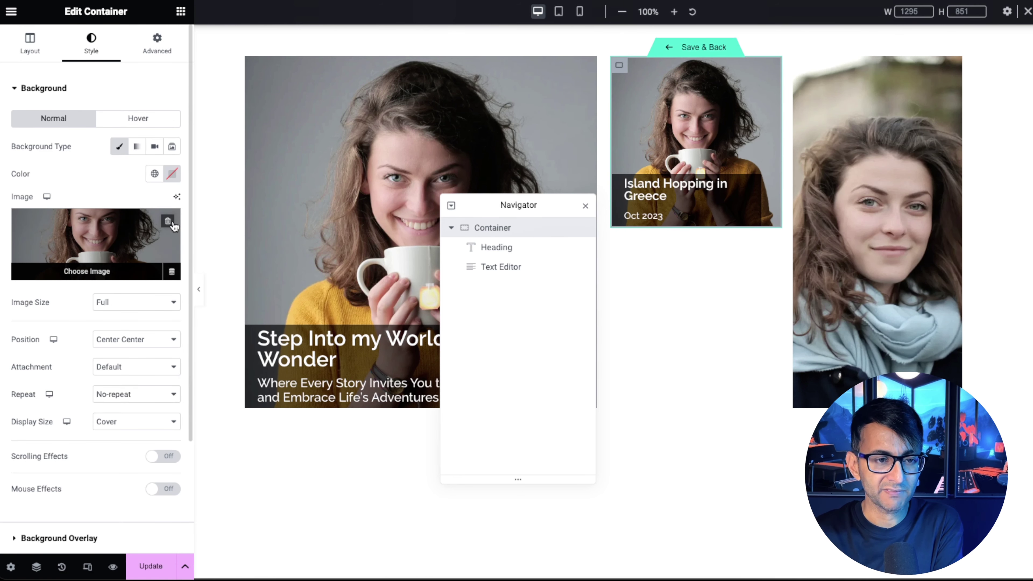
pyautogui.click(170, 223)
pyautogui.click(171, 276)
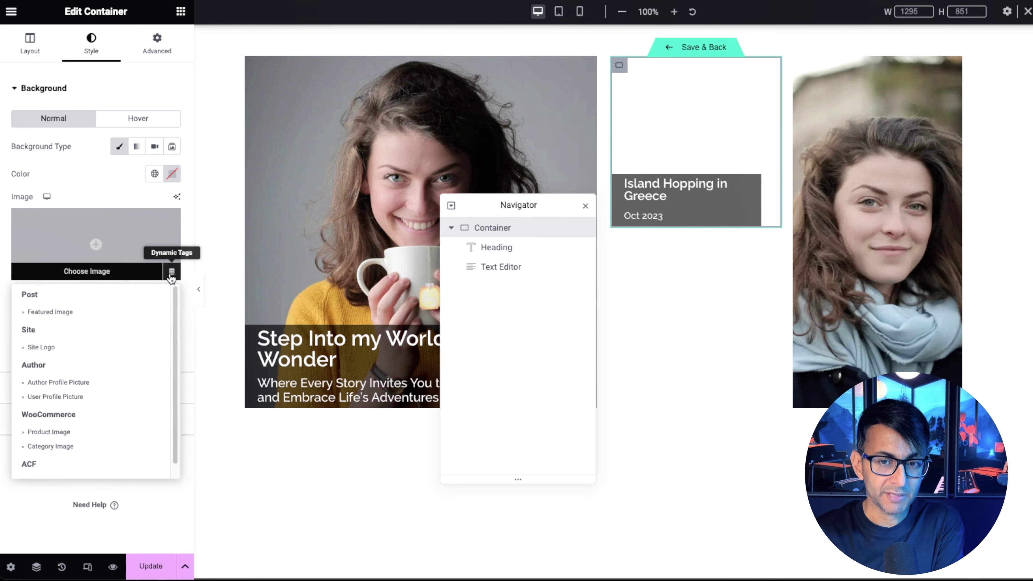
pyautogui.click(93, 317)
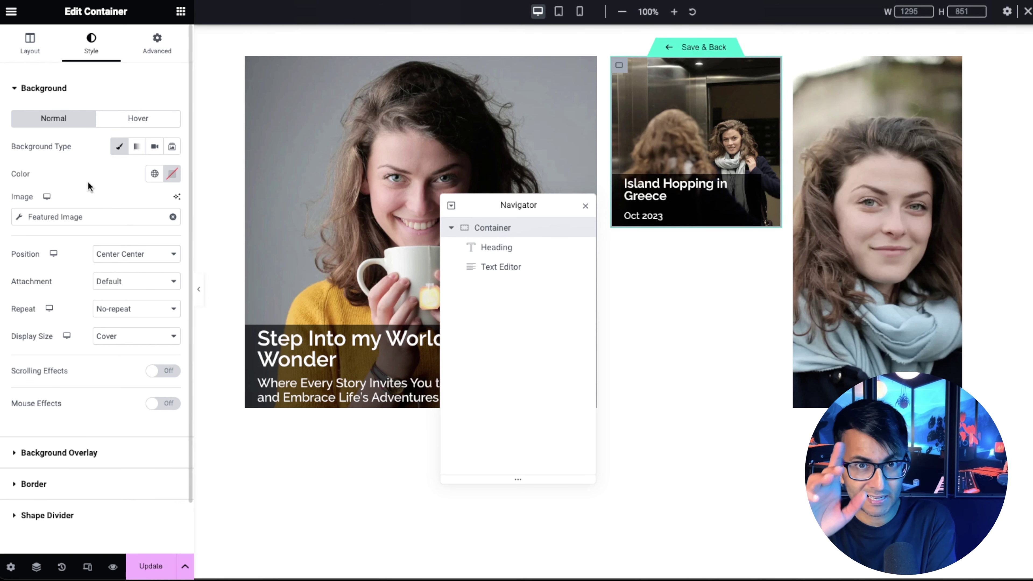
# Give the loop card container a classic background overlay in the orange global color with 0.25 opacity
pyautogui.click(108, 463)
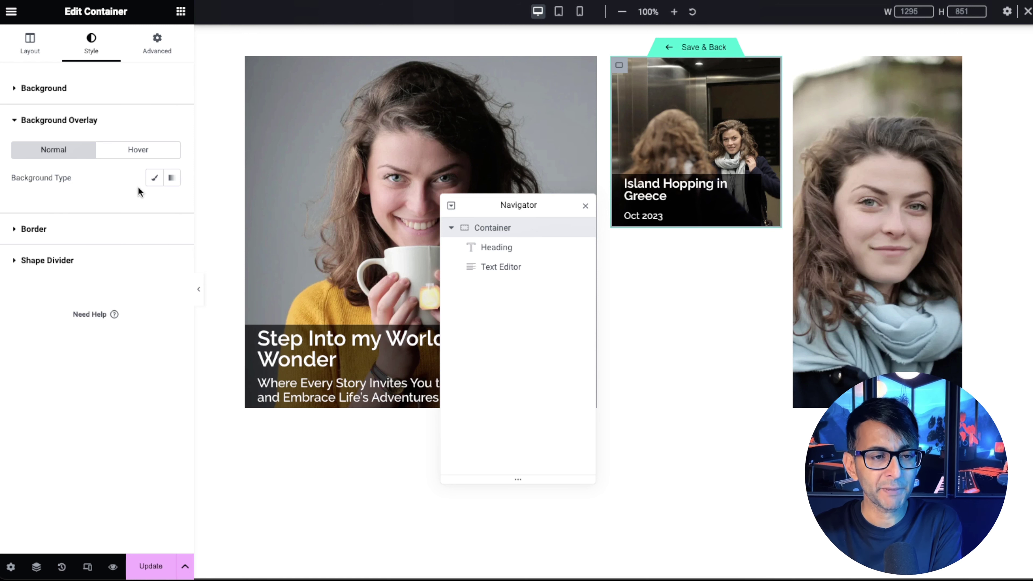
pyautogui.click(155, 180)
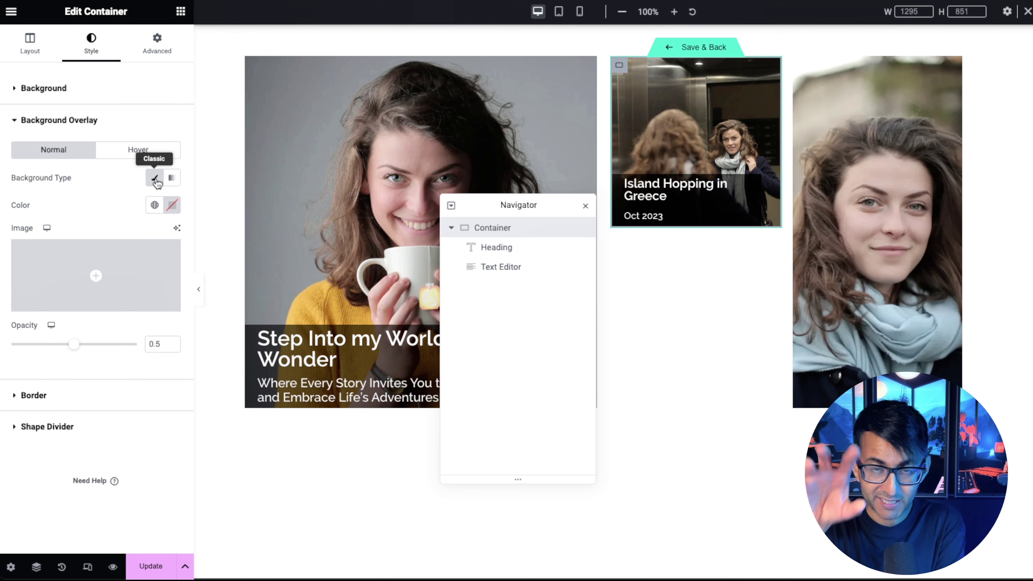
pyautogui.click(155, 205)
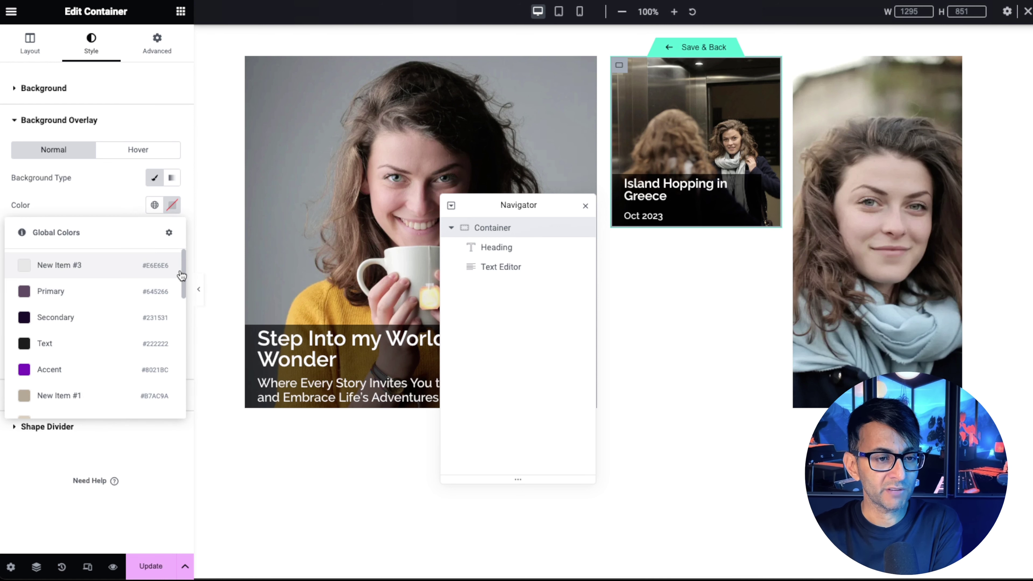
pyautogui.moveTo(182, 272); pyautogui.dragTo(182, 322)
pyautogui.click(82, 321)
pyautogui.moveTo(71, 346); pyautogui.dragTo(42, 352)
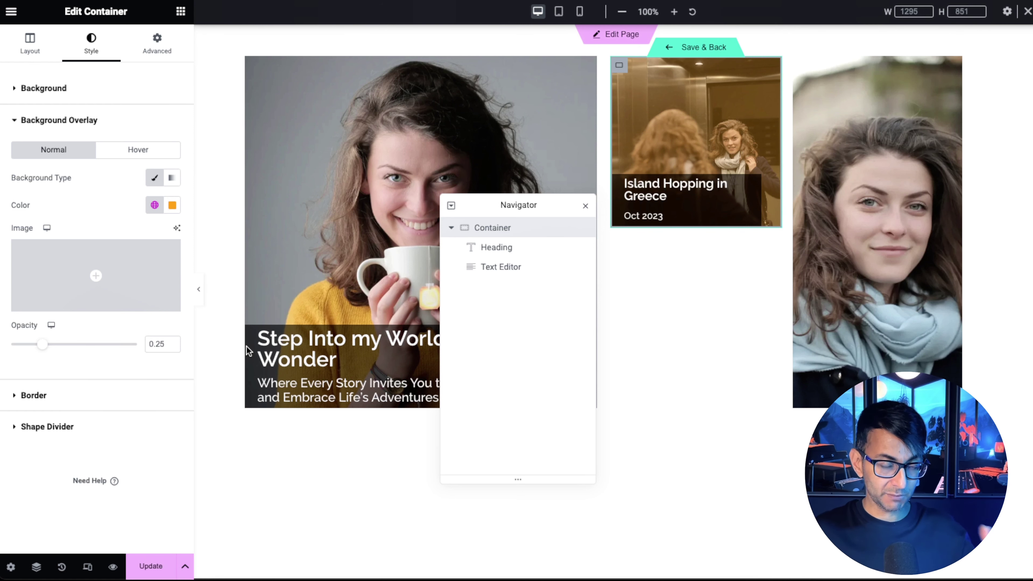
# For the mobile portrait view, set the bottom margin of the loop card's date text to 0, and return to the desktop view
pyautogui.click(580, 13)
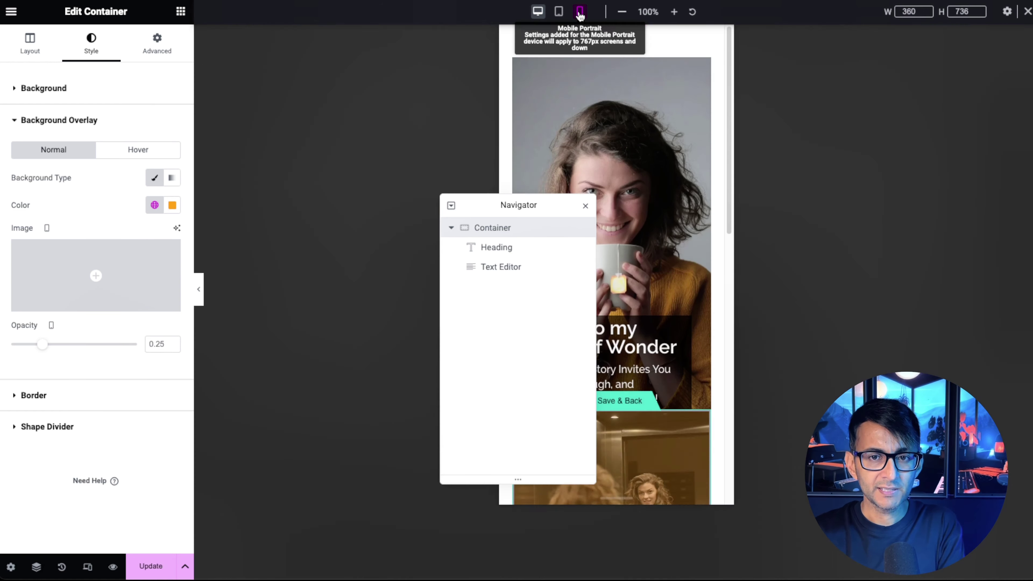
pyautogui.moveTo(537, 209); pyautogui.dragTo(364, 131)
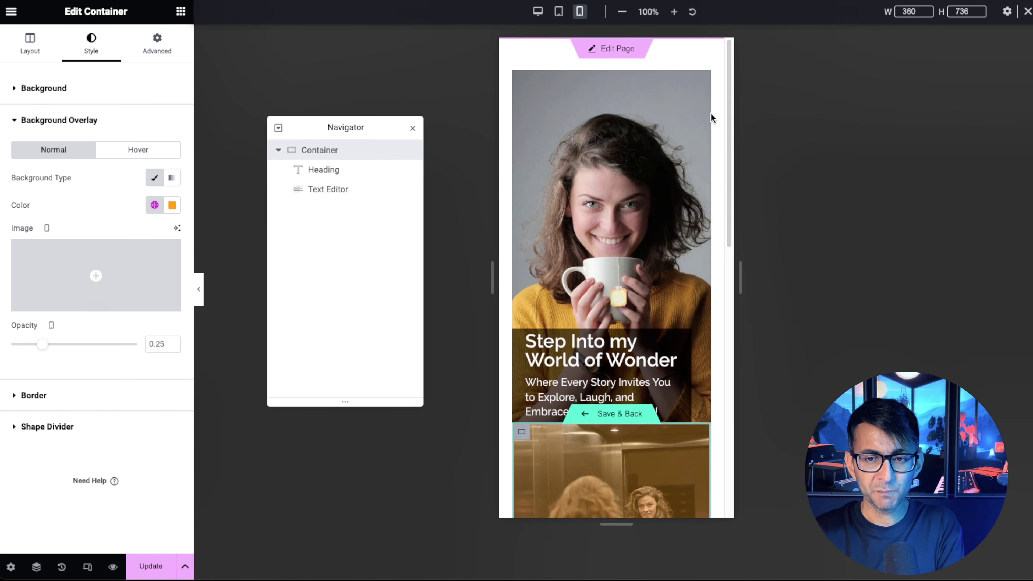
pyautogui.moveTo(733, 102); pyautogui.dragTo(739, 234)
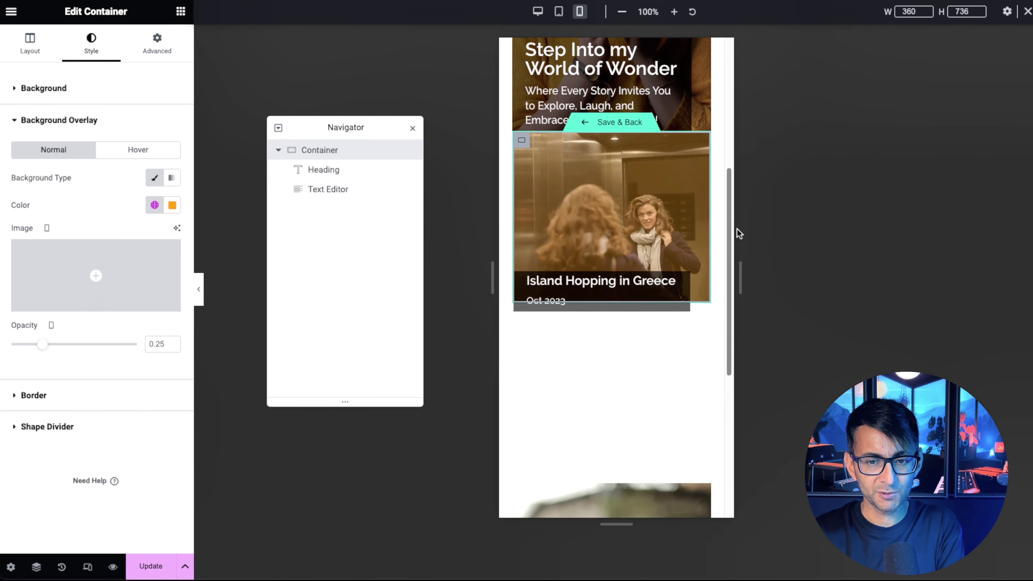
pyautogui.click(56, 59)
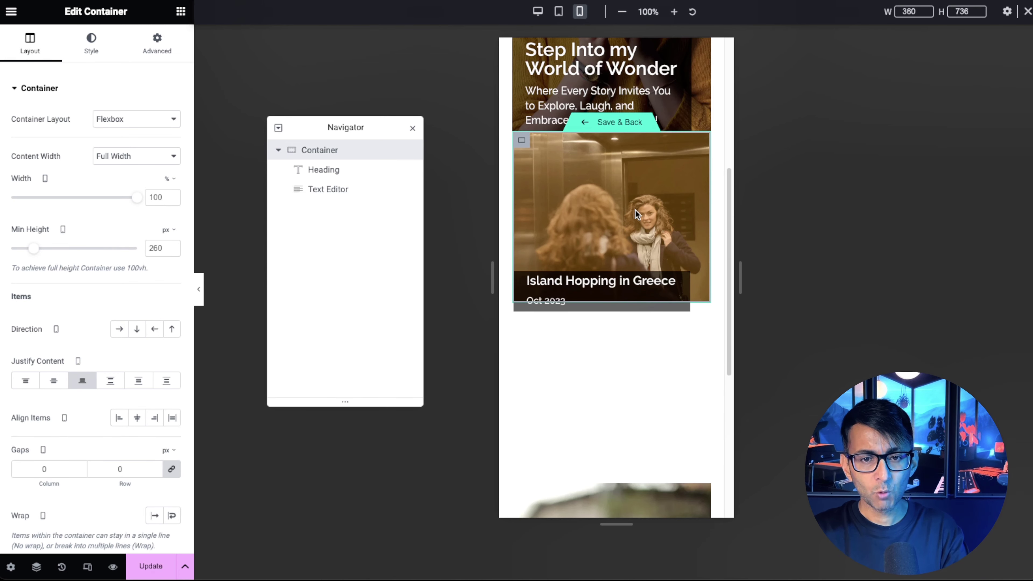
pyautogui.click(325, 170)
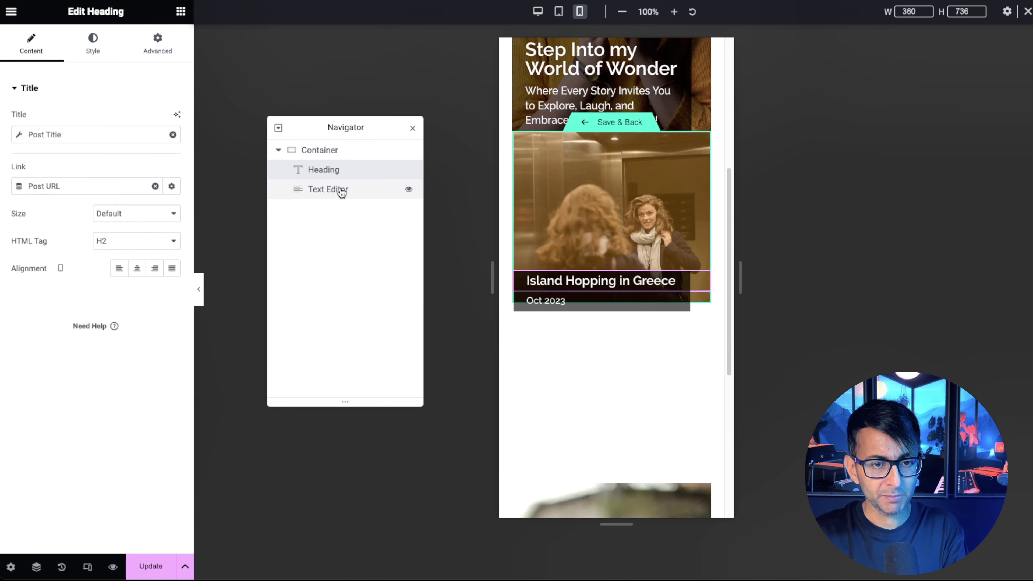
pyautogui.click(341, 192)
pyautogui.doubleClick(102, 133)
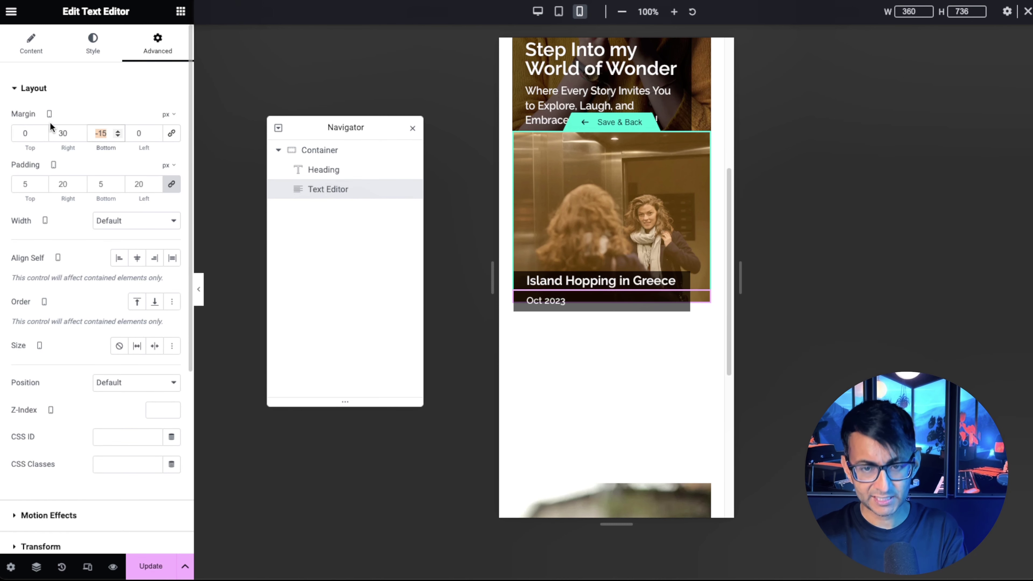
pyautogui.write('0')
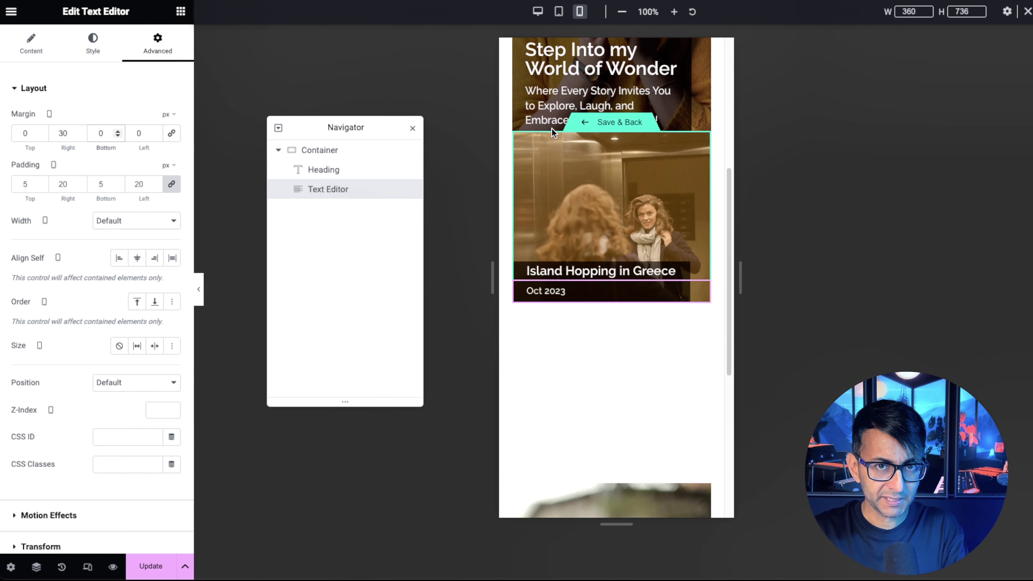
pyautogui.click(538, 14)
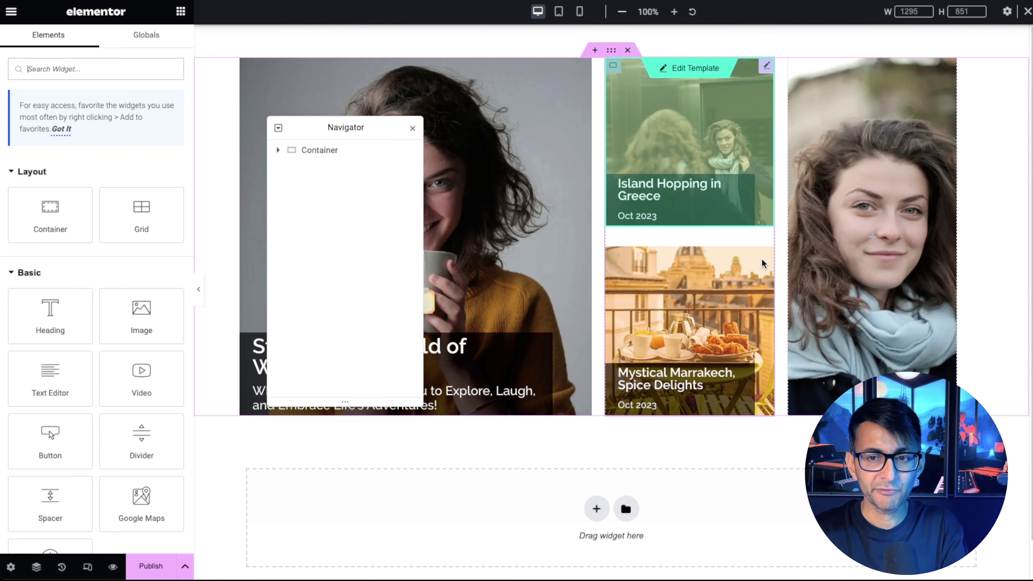
# Set the gap between rows of the middle column's Loop Grid to 20 px
pyautogui.click(278, 150)
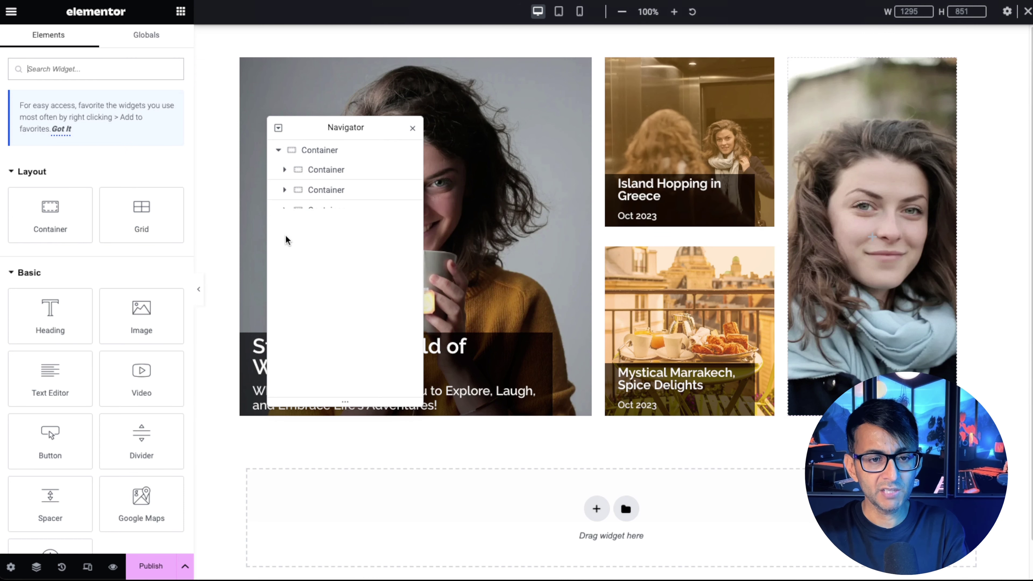
pyautogui.click(286, 190)
pyautogui.click(309, 209)
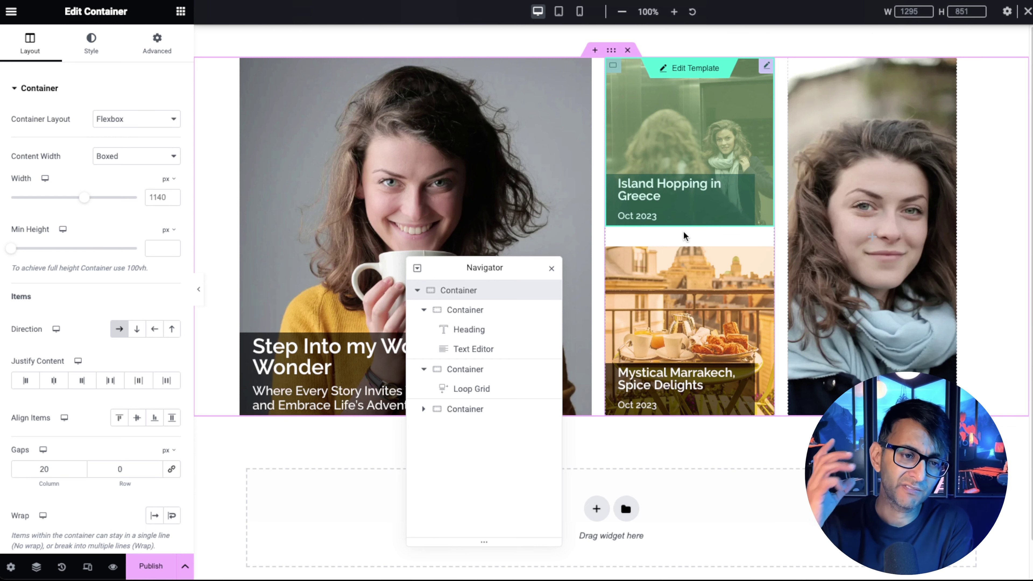
pyautogui.click(475, 374)
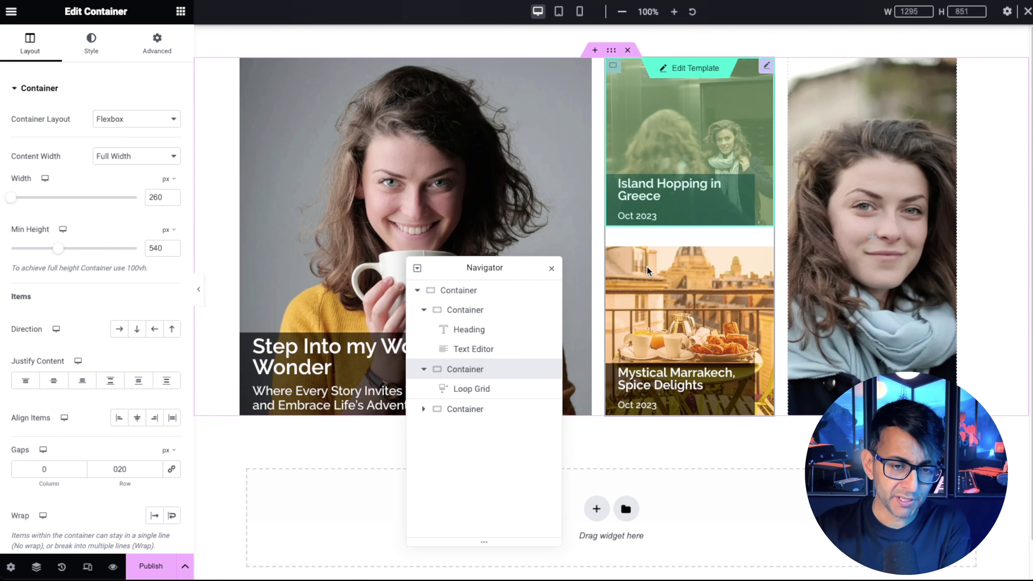
pyautogui.click(490, 389)
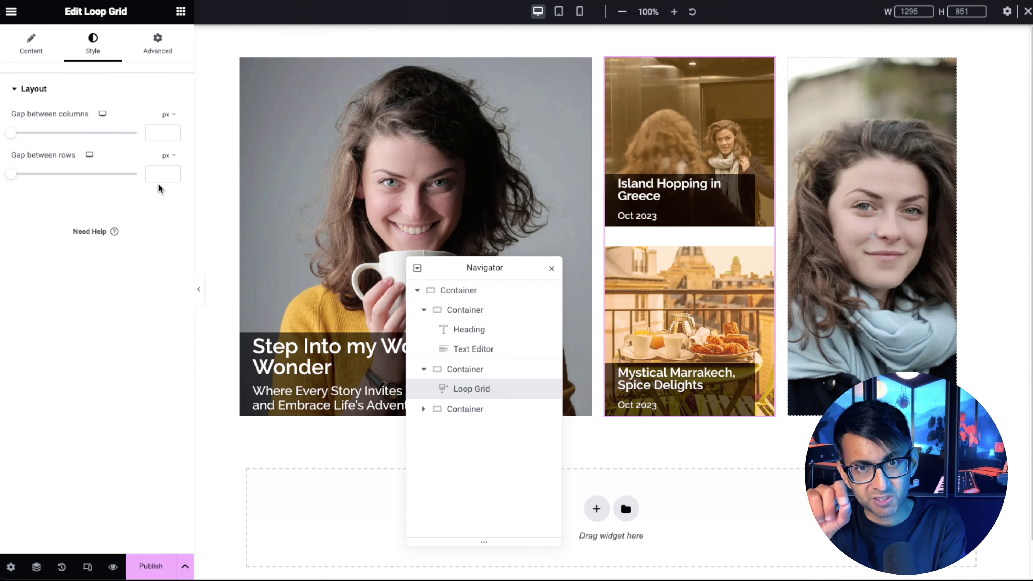
pyautogui.click(163, 174)
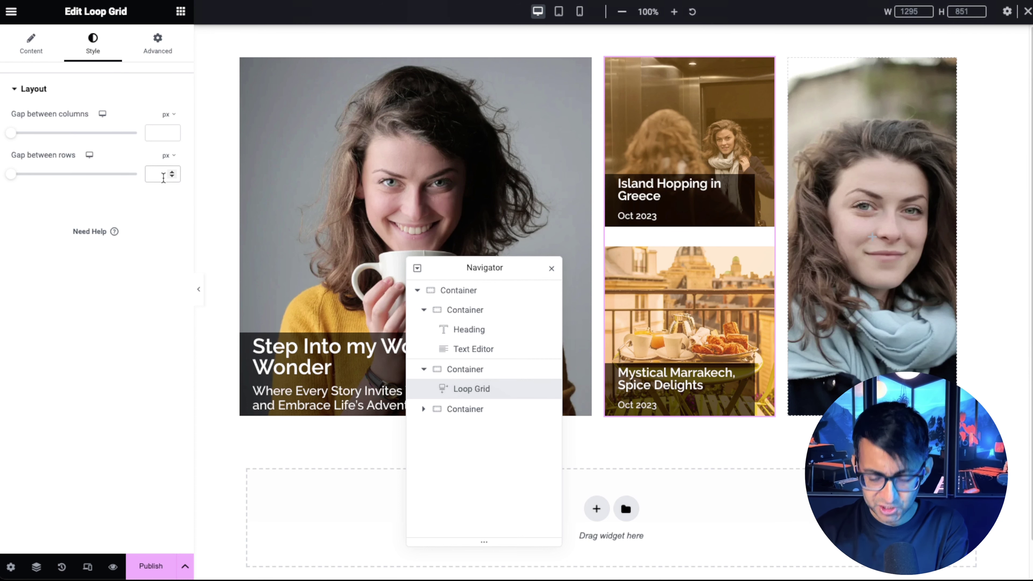
pyautogui.write('20')
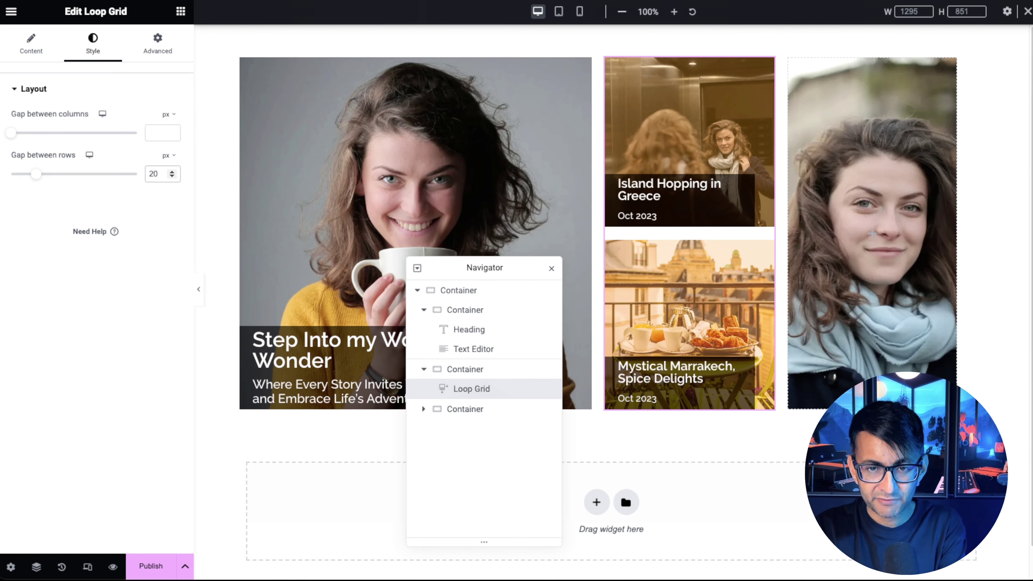
# For the mobile portrait view, unlink the 1st C container's gaps and set the column gap to 0 and the row gap to 20 px
pyautogui.moveTo(671, 119)
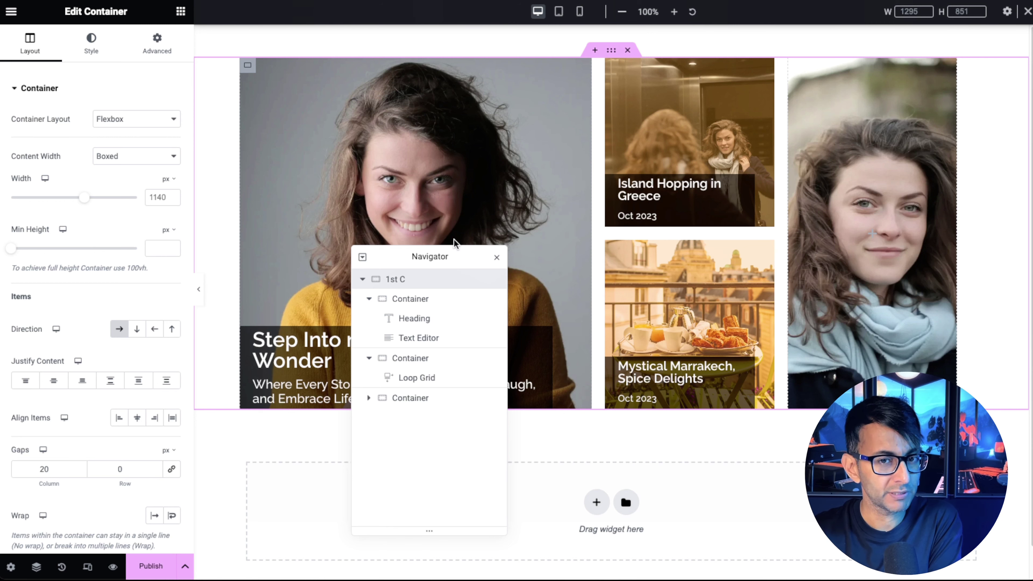
pyautogui.click(579, 13)
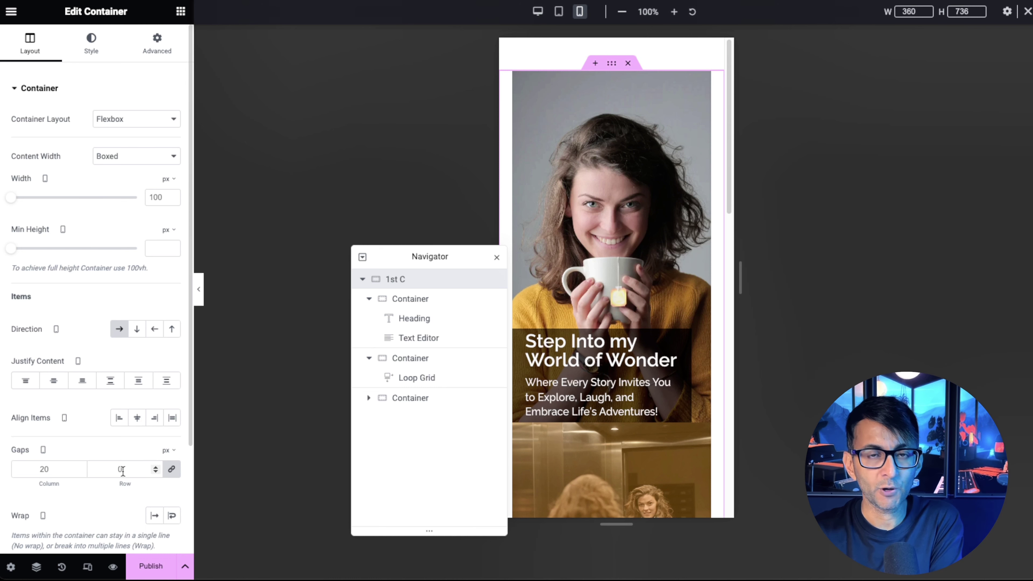
pyautogui.click(171, 469)
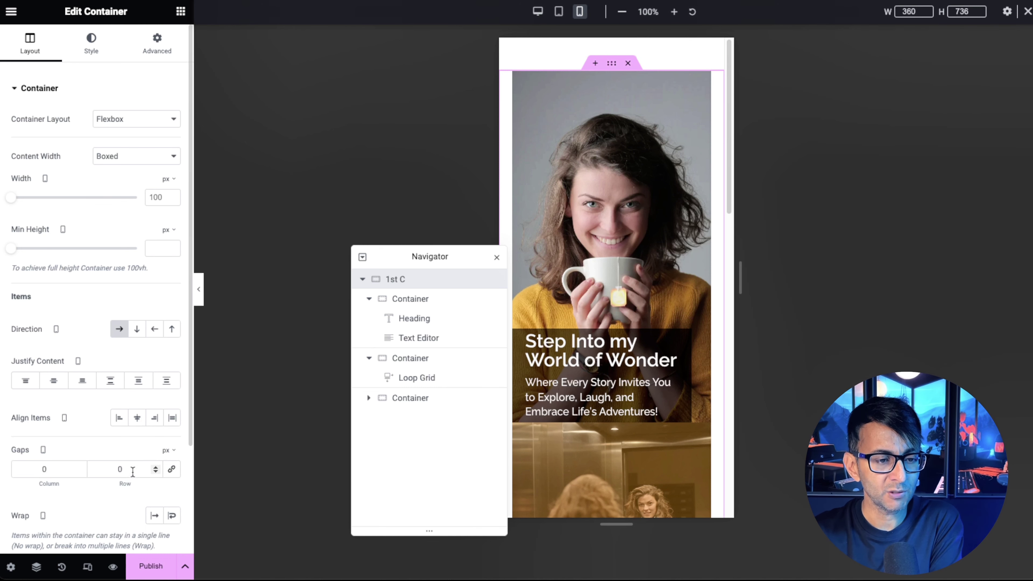
pyautogui.moveTo(133, 471); pyautogui.dragTo(94, 466)
pyautogui.write('20')
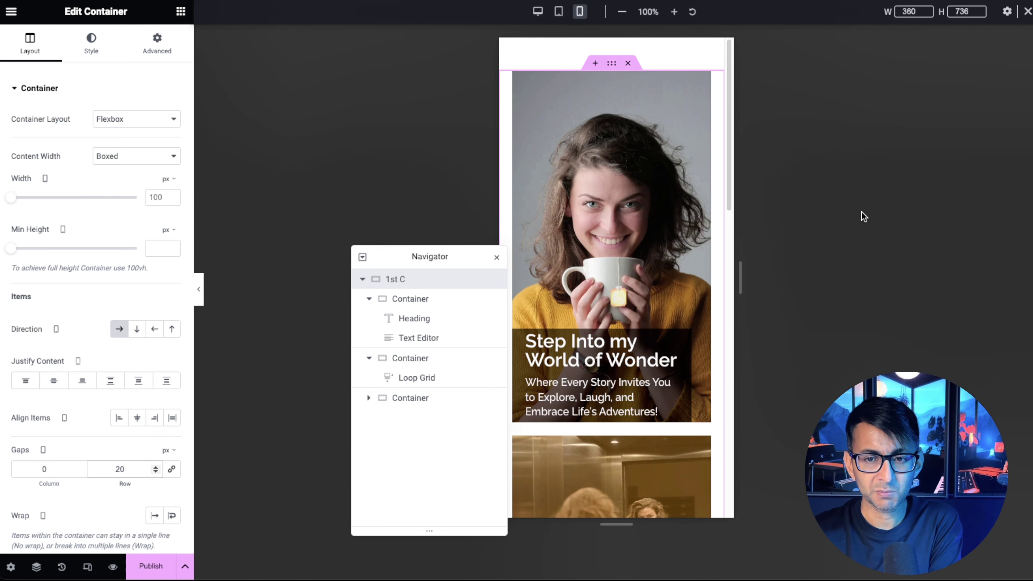
pyautogui.moveTo(728, 144); pyautogui.dragTo(542, 21)
pyautogui.click(538, 11)
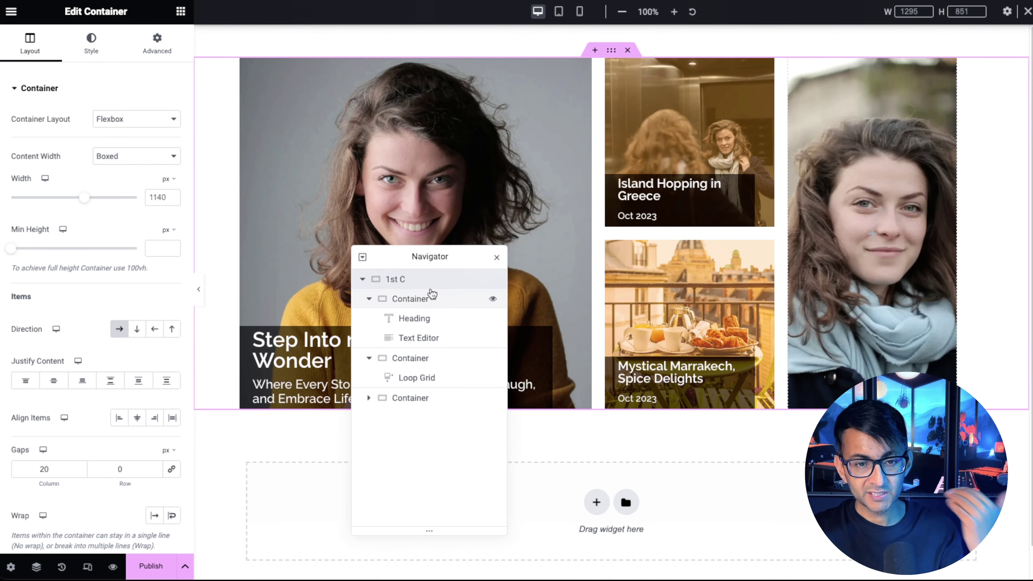
# Duplicate the 1st C container and rename the copy as 2nd C
pyautogui.rightClick(400, 281)
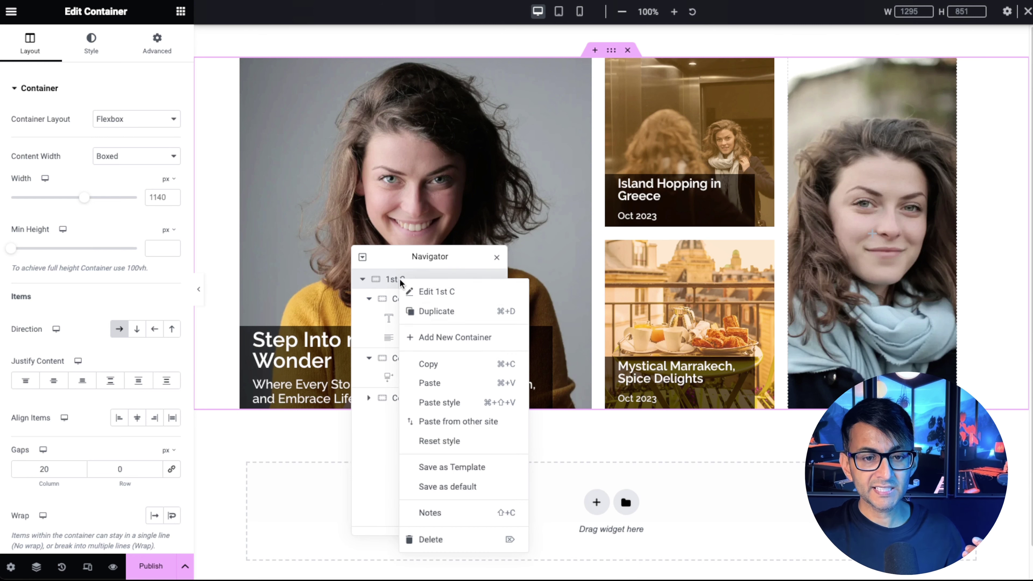
pyautogui.click(432, 317)
pyautogui.click(361, 279)
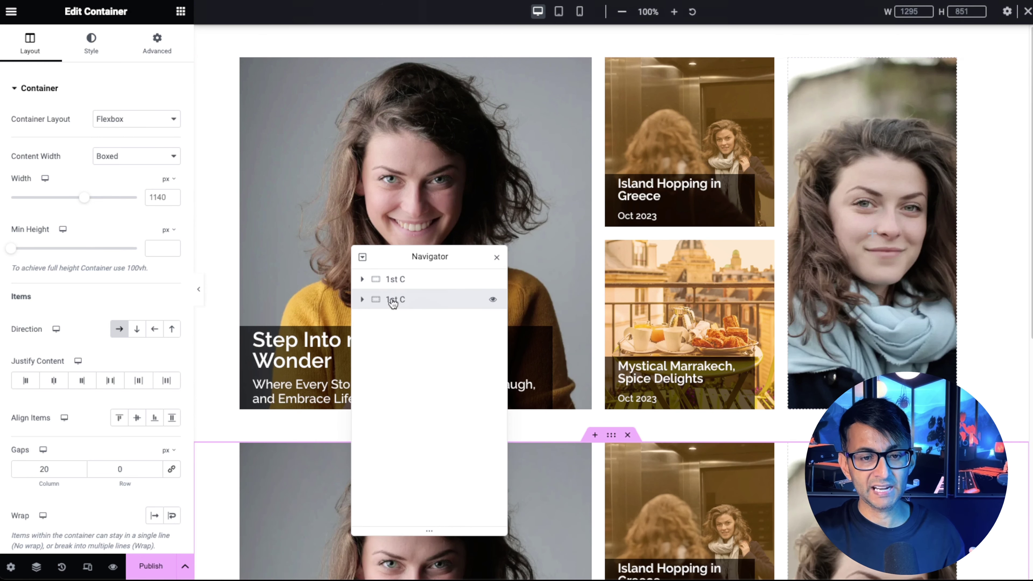
pyautogui.doubleClick(394, 300)
pyautogui.write('2nd ')
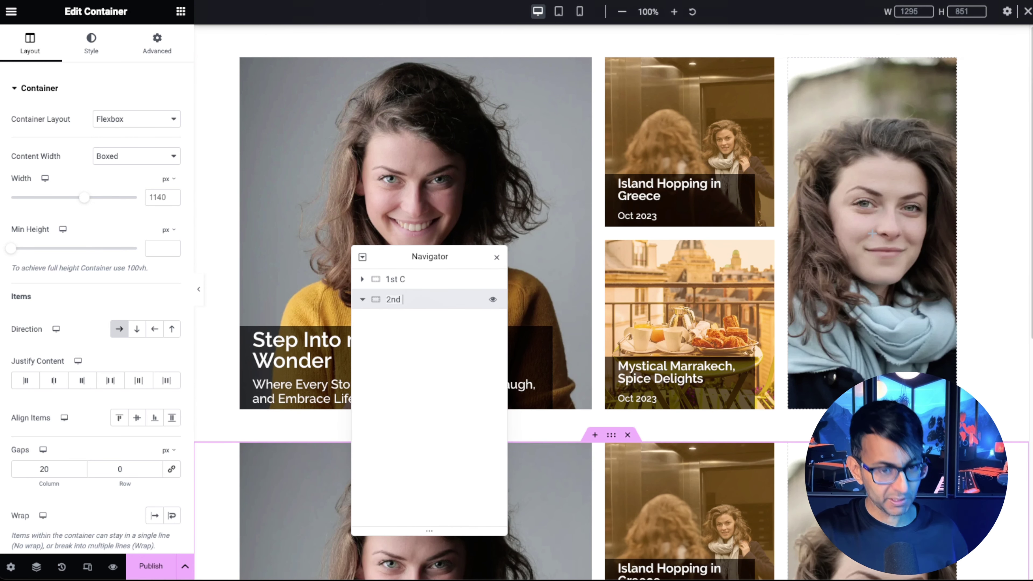
pyautogui.write('C')
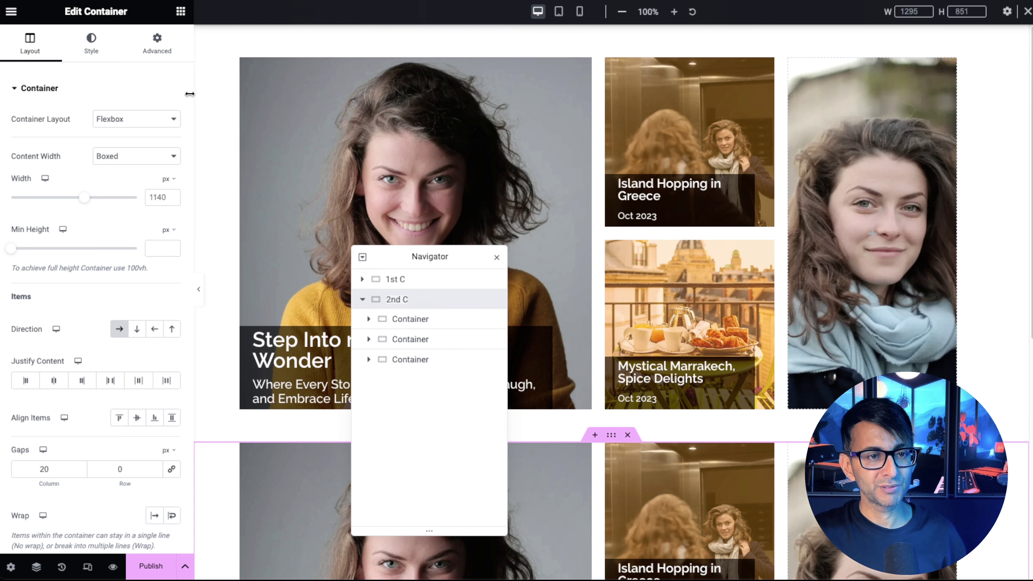
# Set the top margin of the 2nd C container to 20 px
pyautogui.click(158, 43)
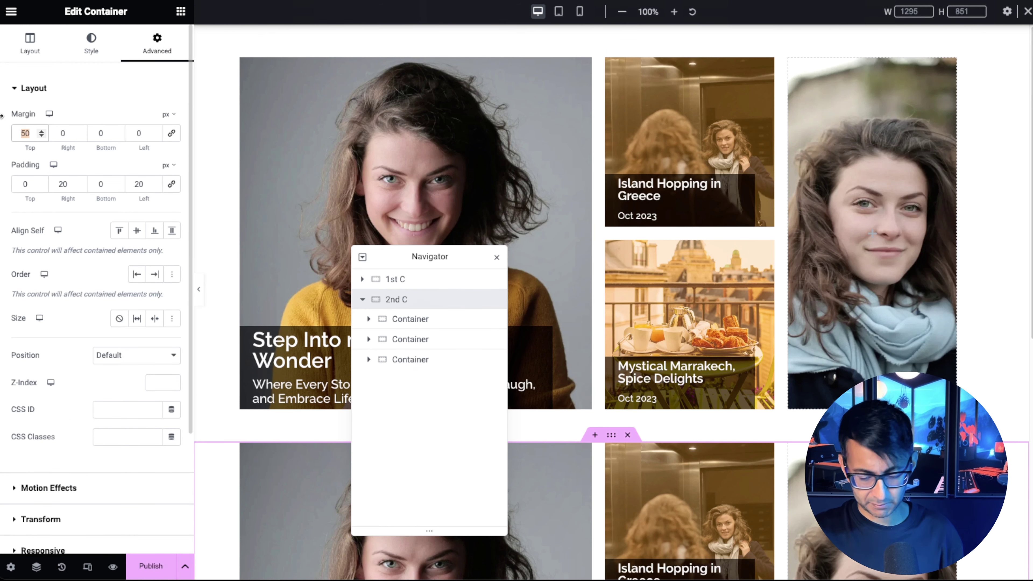
pyautogui.write('20')
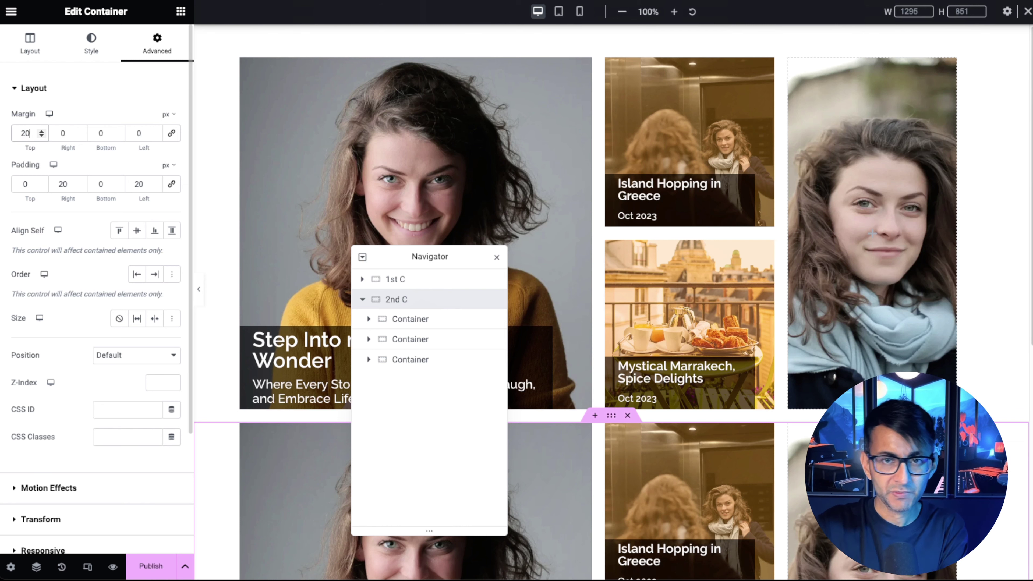
pyautogui.moveTo(433, 246); pyautogui.dragTo(612, 144)
pyautogui.scroll(-3, 472, 364)
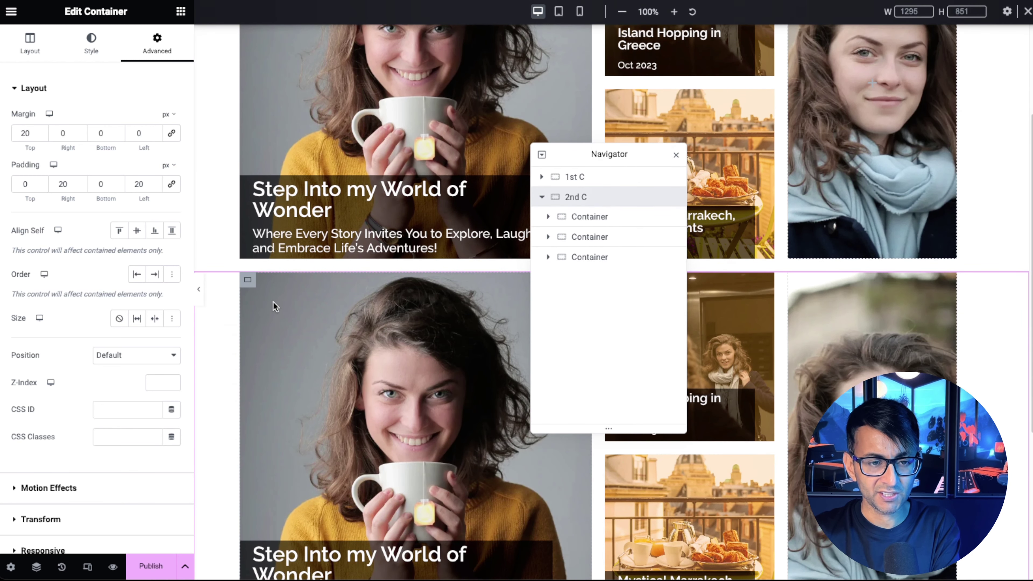
# Delete the first container, the wide image card, from the 2nd C container
pyautogui.click(590, 218)
pyautogui.rightClick(592, 219)
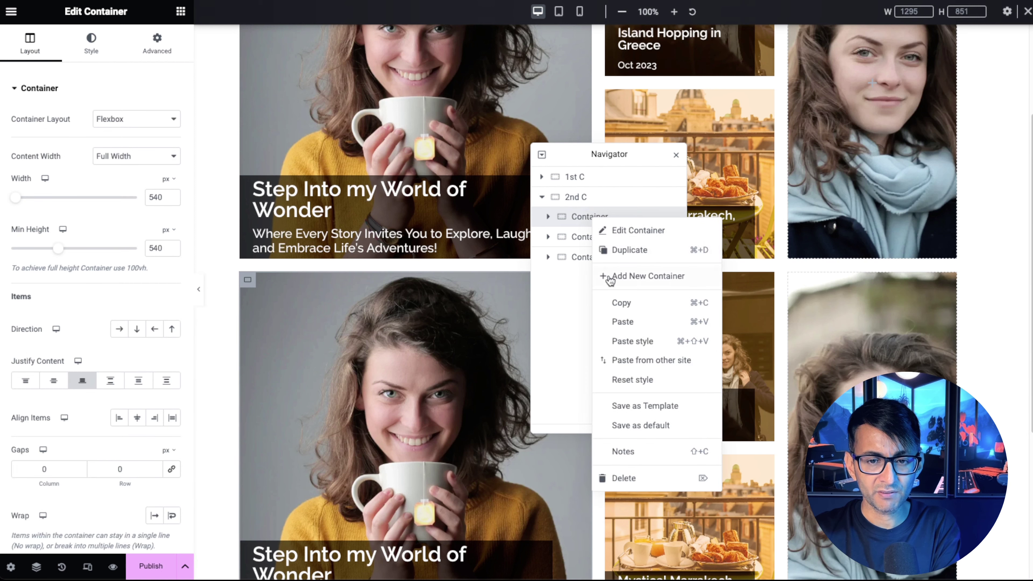
pyautogui.click(640, 479)
# Duplicate the tall portrait image container in 2nd C and move one of the two before the Loop Grid container
pyautogui.click(575, 236)
pyautogui.rightClick(577, 237)
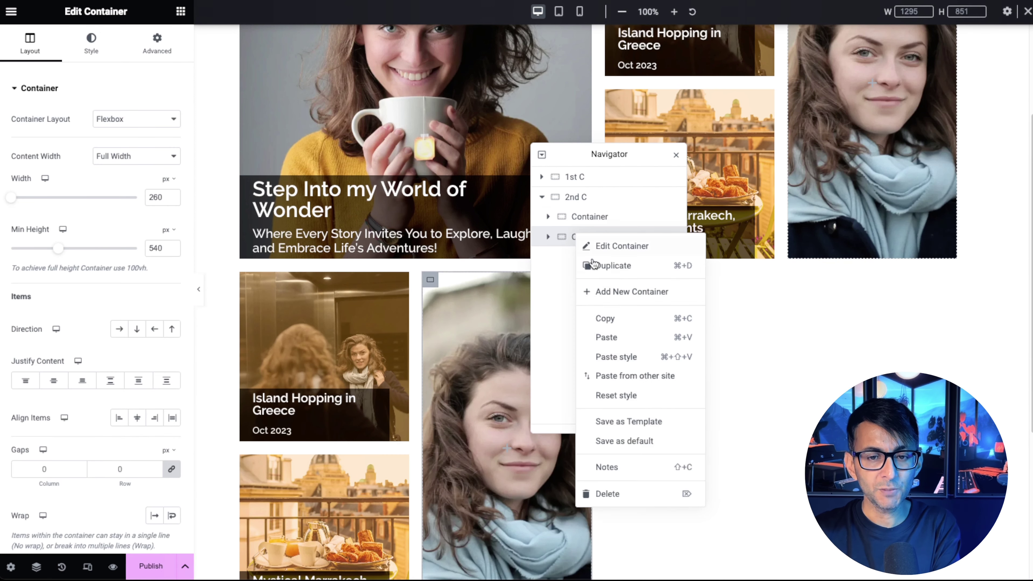
pyautogui.click(623, 271)
pyautogui.moveTo(609, 156); pyautogui.dragTo(682, 27)
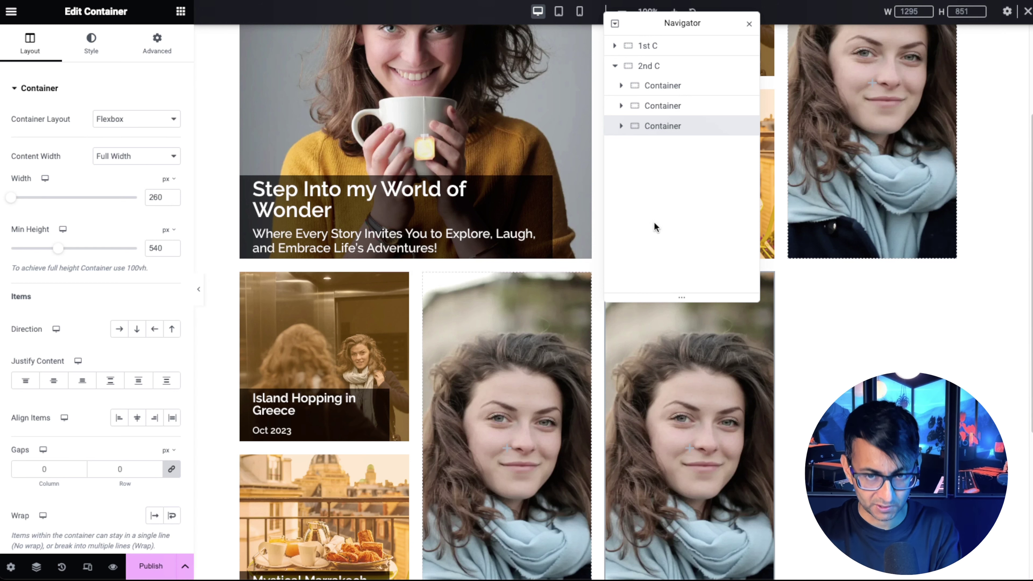
pyautogui.moveTo(649, 127); pyautogui.dragTo(651, 85)
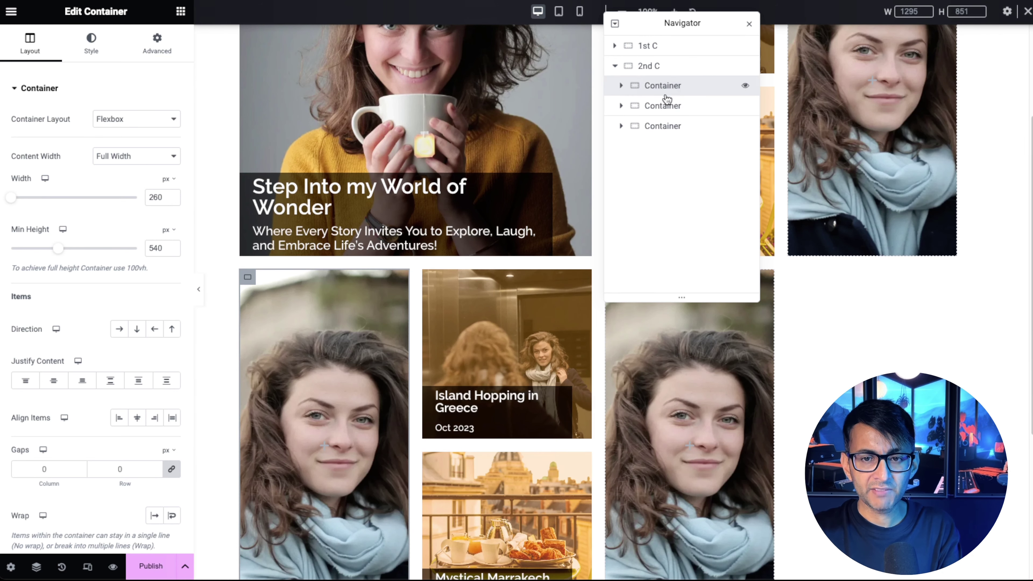
pyautogui.click(660, 106)
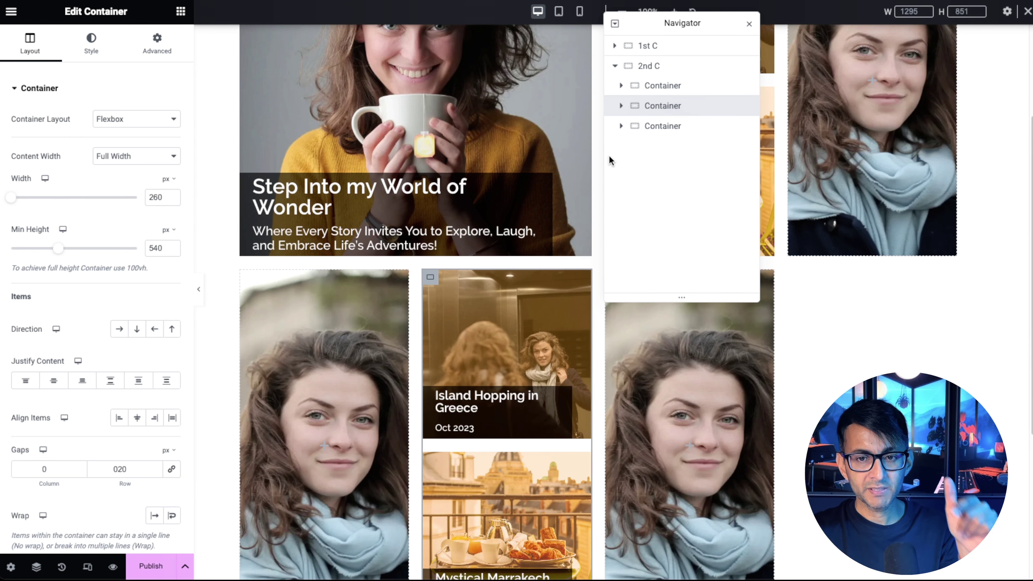
# Set the width of the Loop Grid's container in 2nd C to 540 px
pyautogui.click(621, 106)
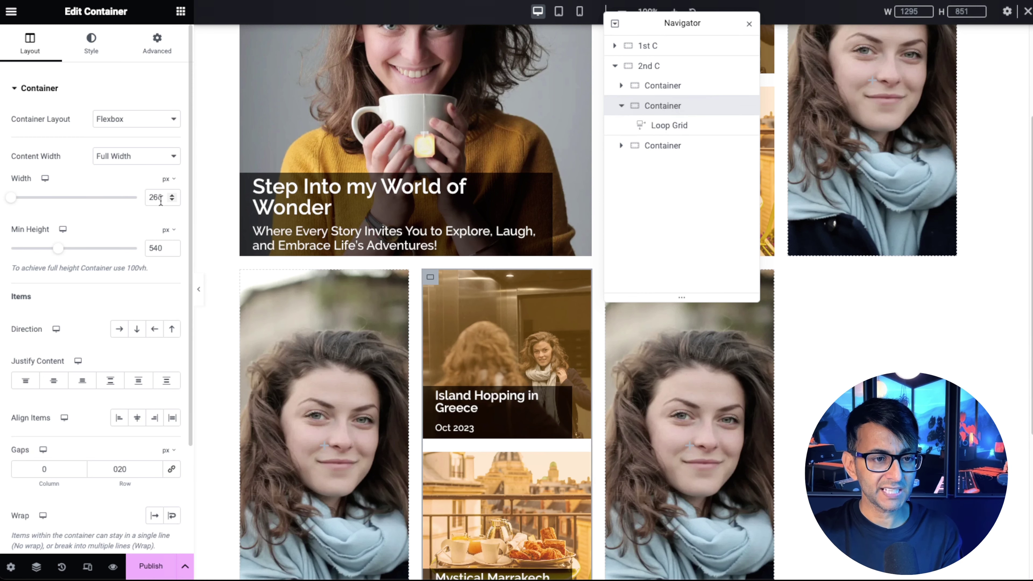
pyautogui.moveTo(162, 197); pyautogui.dragTo(130, 198)
pyautogui.write('540')
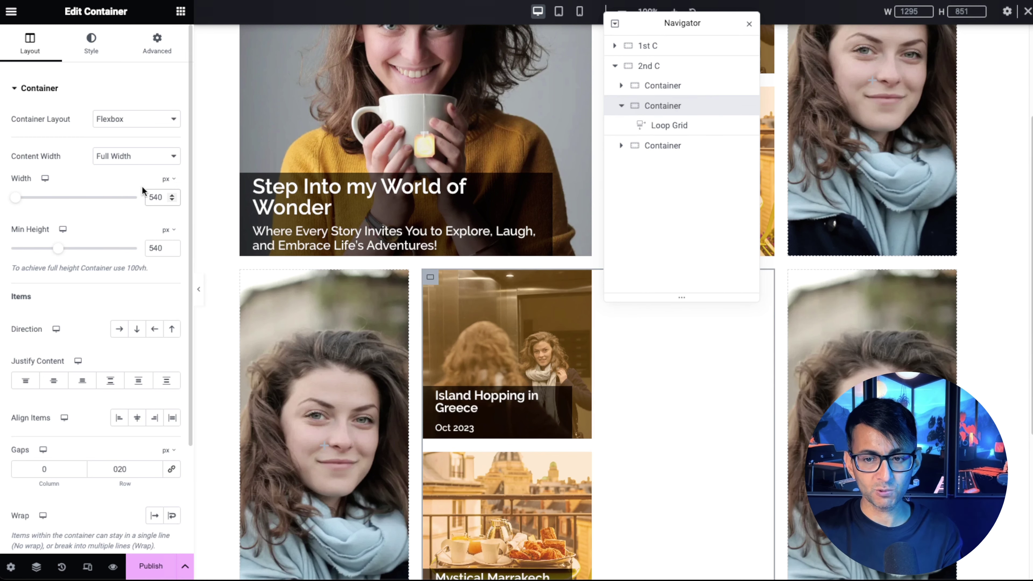
pyautogui.moveTo(693, 22); pyautogui.dragTo(496, 21)
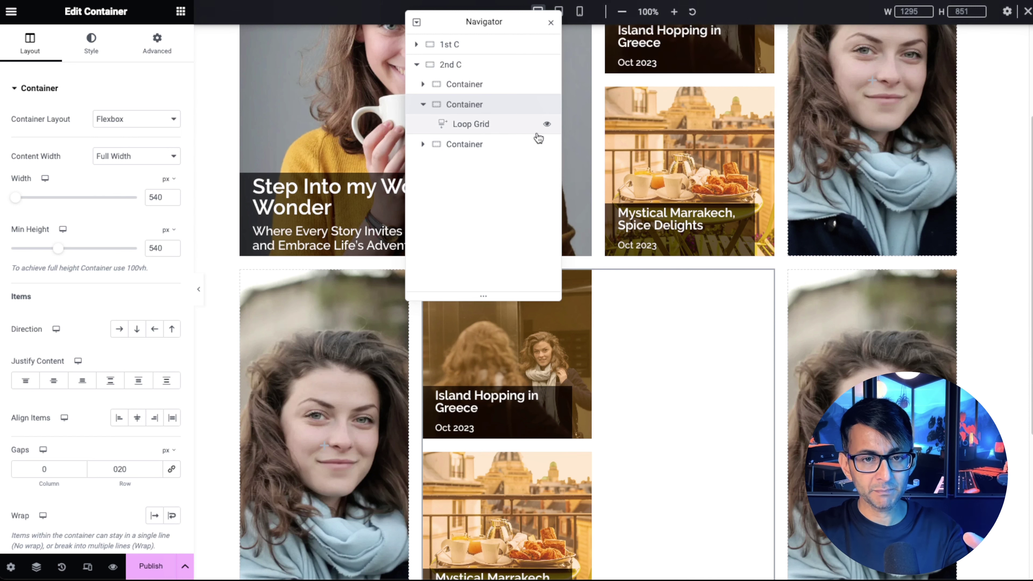
# Set the 2nd C Loop Grid to 2 columns with 4 items per page
pyautogui.click(486, 132)
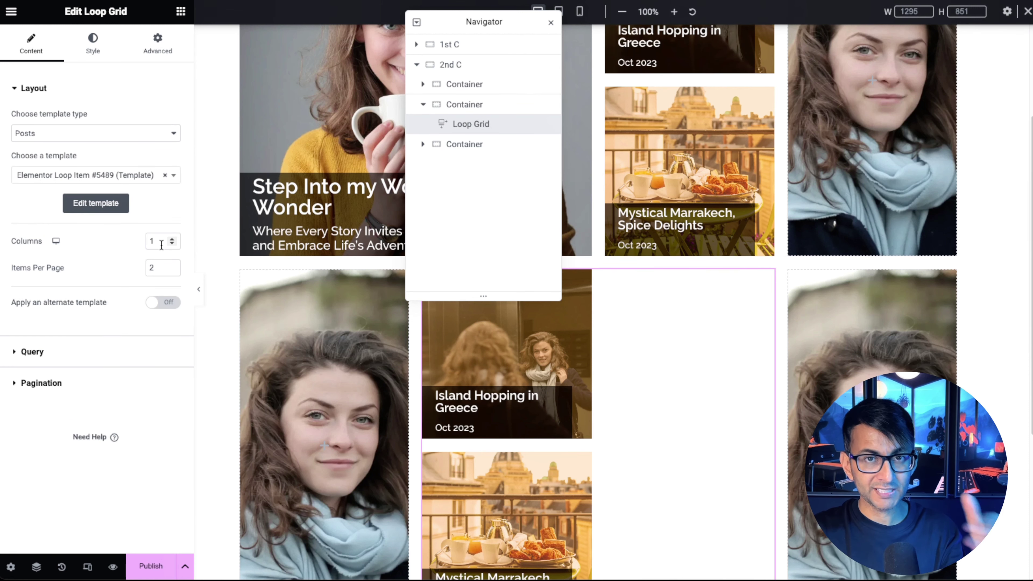
pyautogui.doubleClick(162, 241)
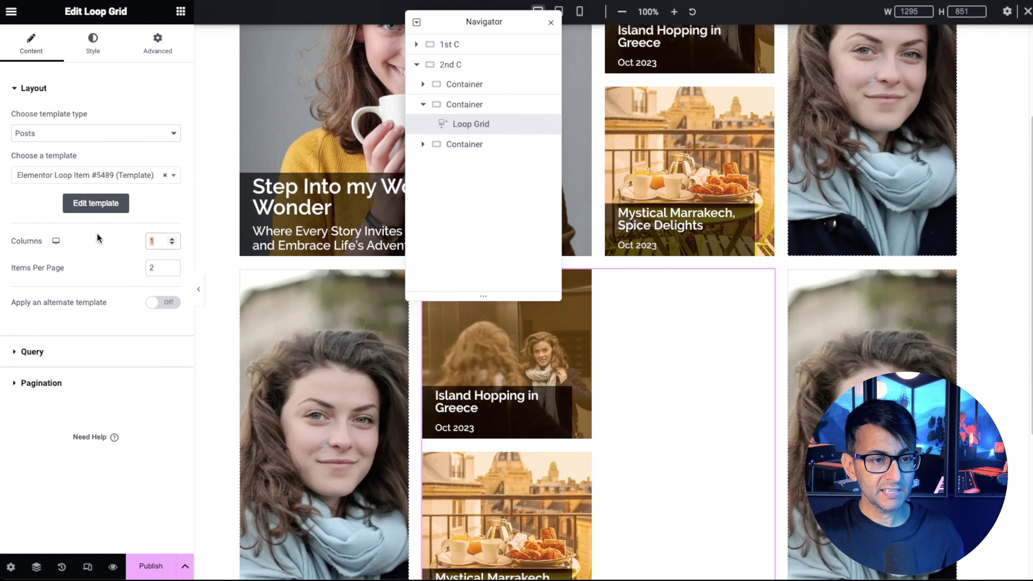
pyautogui.write('2')
pyautogui.doubleClick(163, 269)
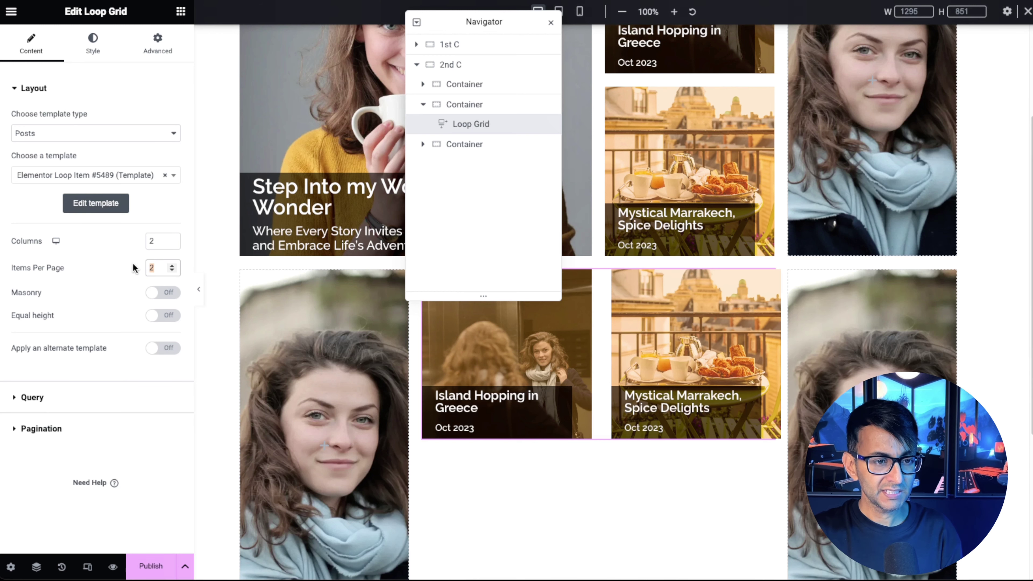
pyautogui.write('4')
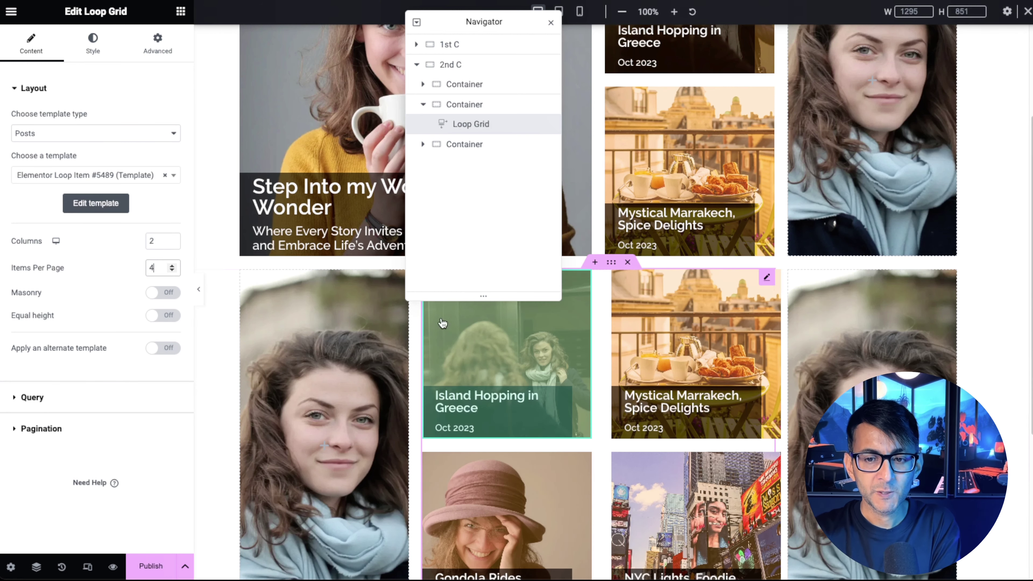
pyautogui.scroll(-3, 610, 301)
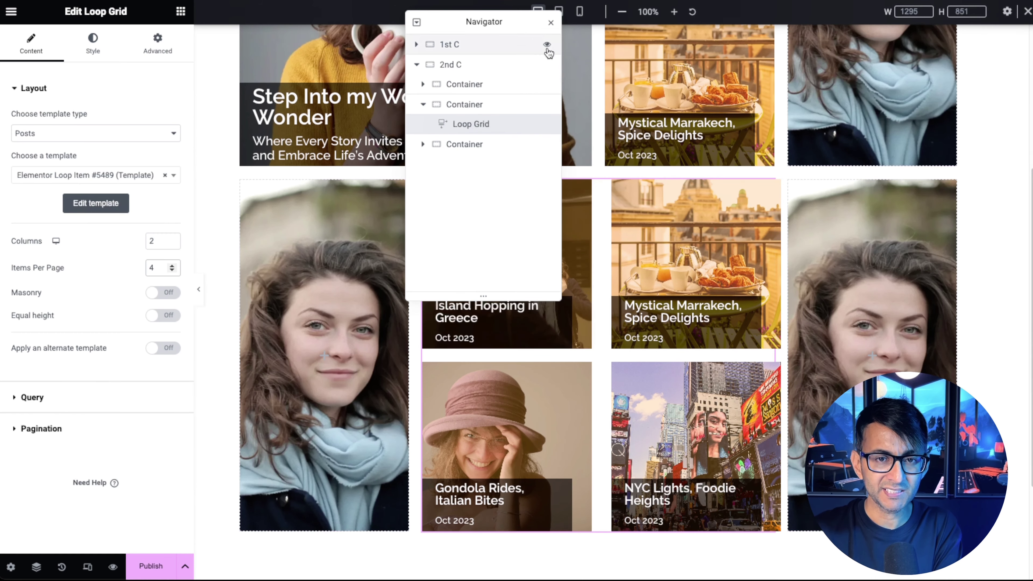
# Set the query order of the Loop Grid in 1st C to ASC
pyautogui.moveTo(513, 21); pyautogui.dragTo(345, 76)
pyautogui.scroll(5, 715, 247)
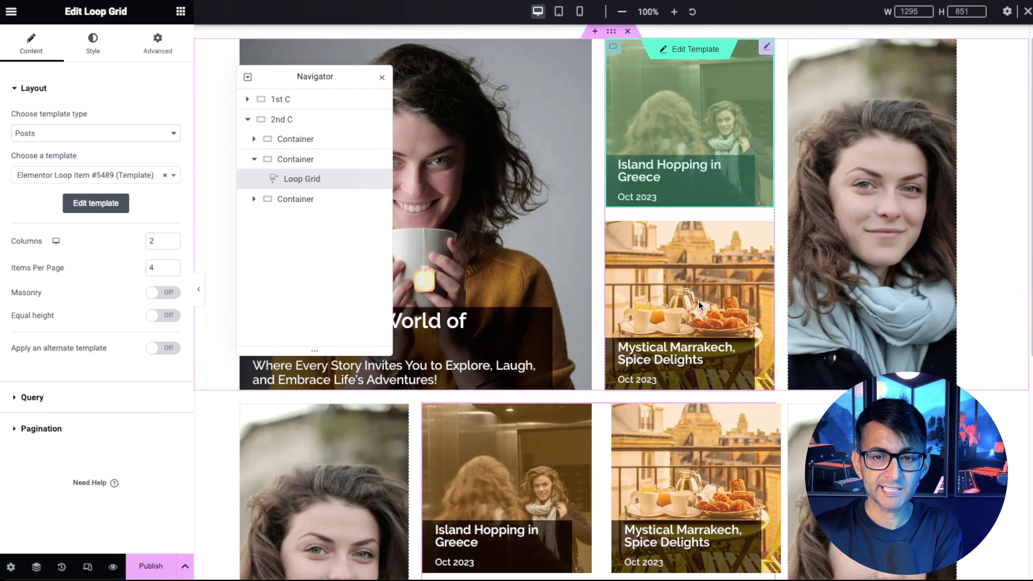
pyautogui.scroll(-5, 698, 301)
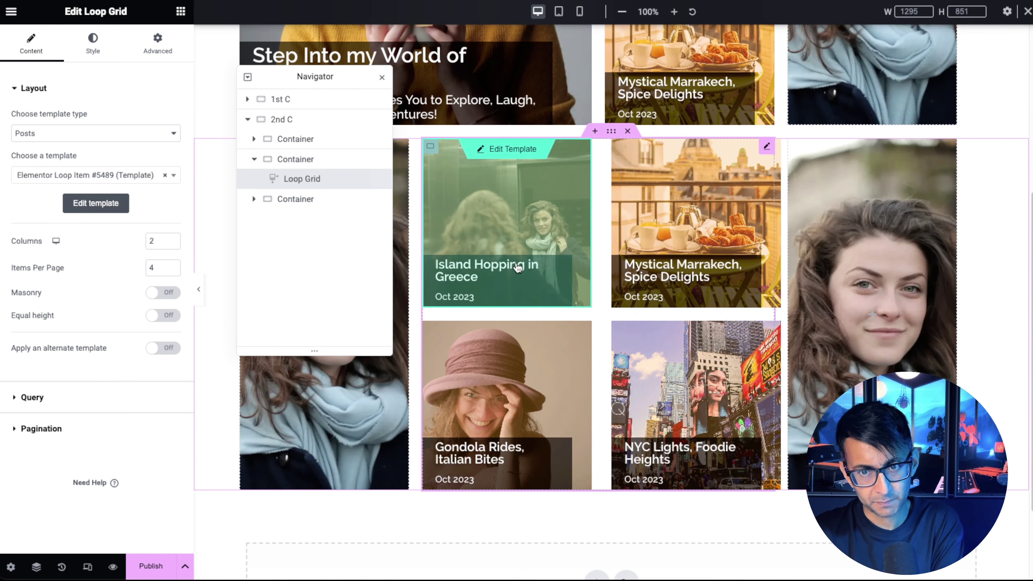
pyautogui.scroll(2, 517, 268)
pyautogui.click(281, 119)
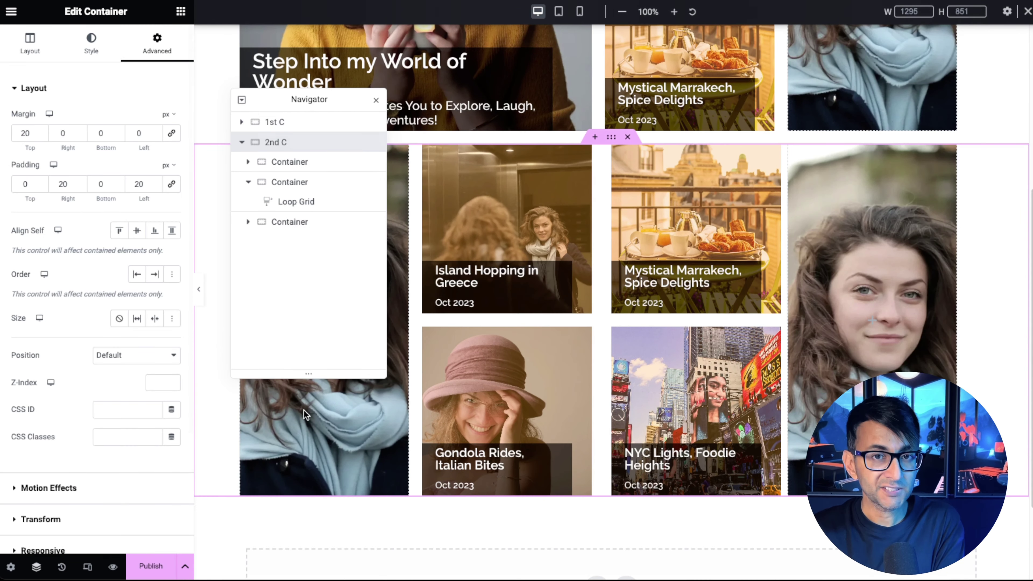
pyautogui.click(258, 127)
pyautogui.click(241, 122)
pyautogui.click(316, 190)
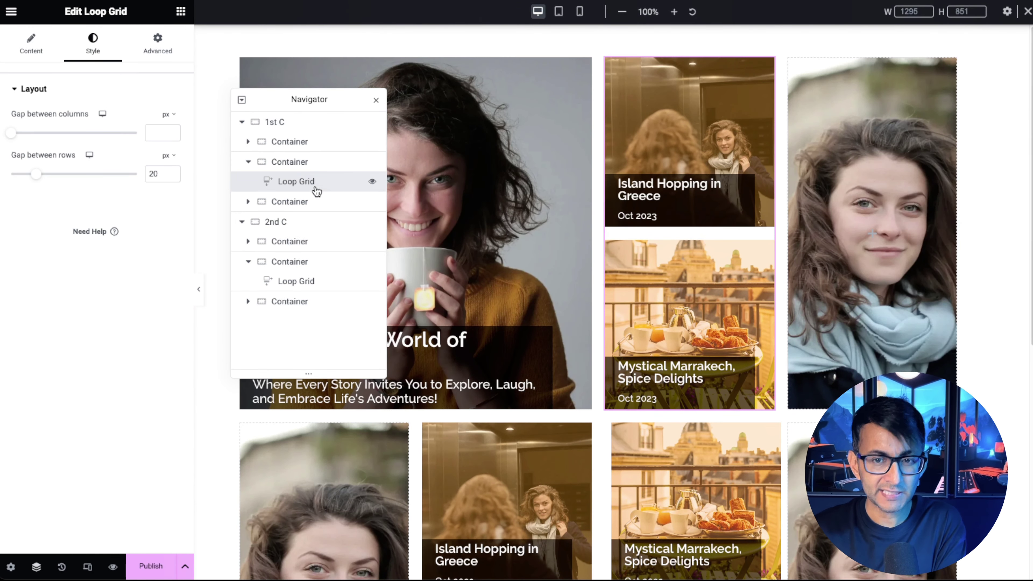
pyautogui.click(33, 49)
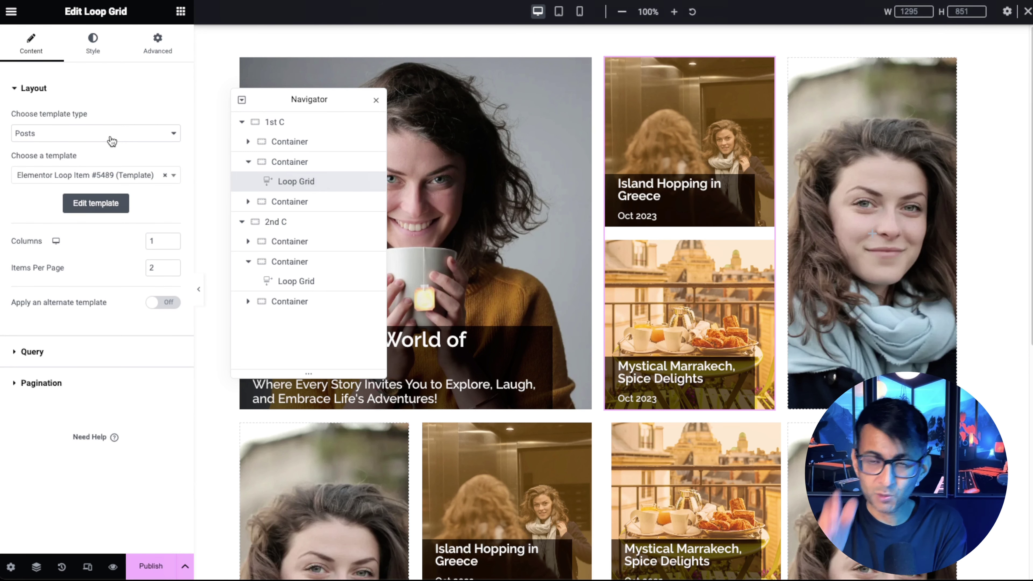
pyautogui.click(105, 352)
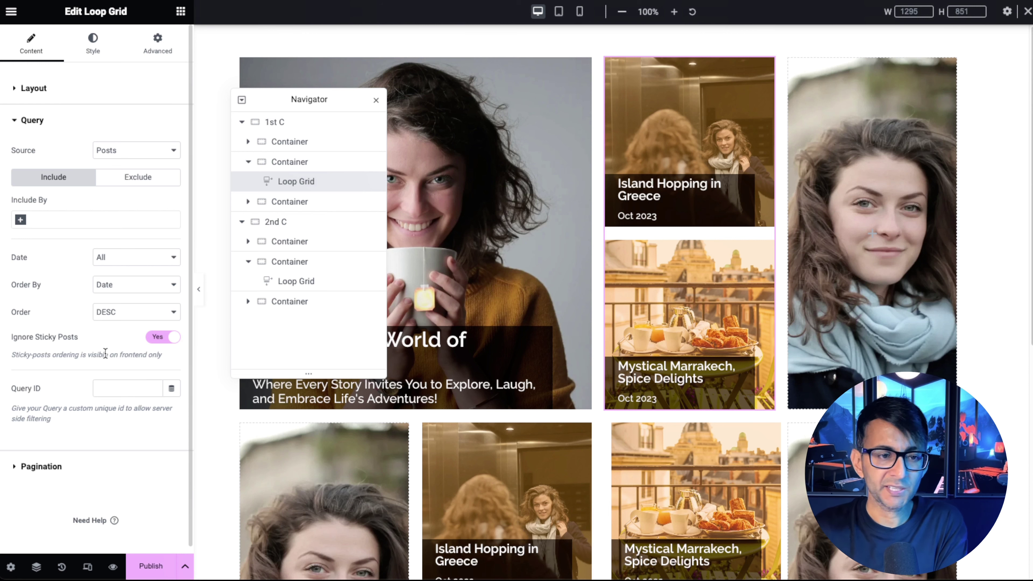
pyautogui.click(102, 312)
pyautogui.click(121, 302)
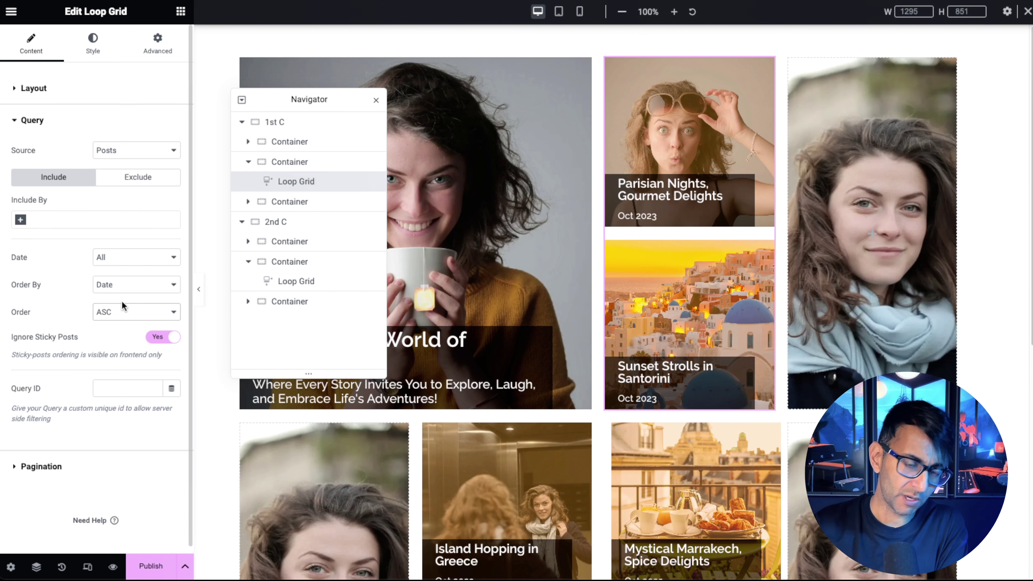
# Set the query order of the Loop Grid in 2nd C to ASC
pyautogui.click(296, 280)
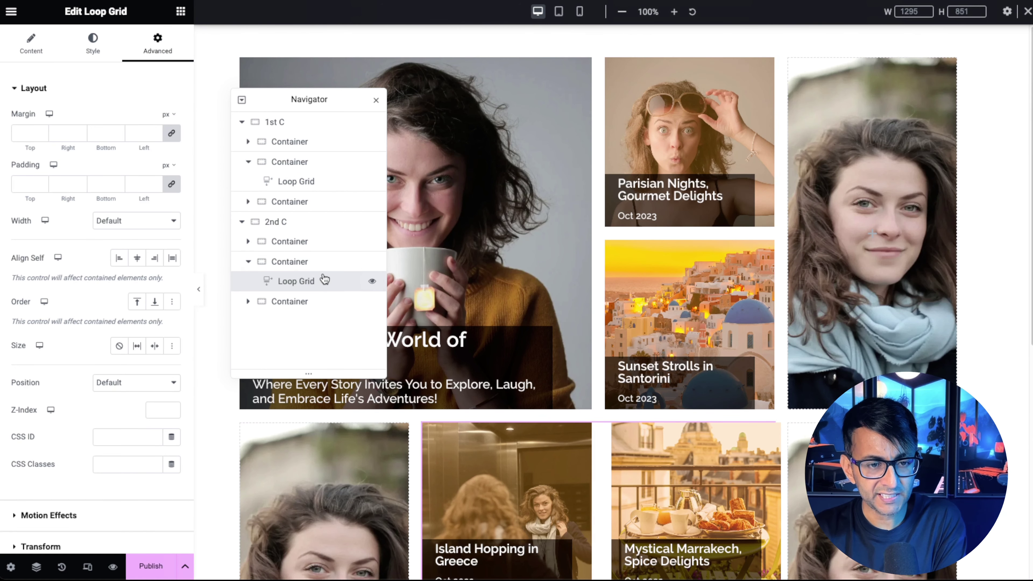
pyautogui.scroll(-6, 765, 405)
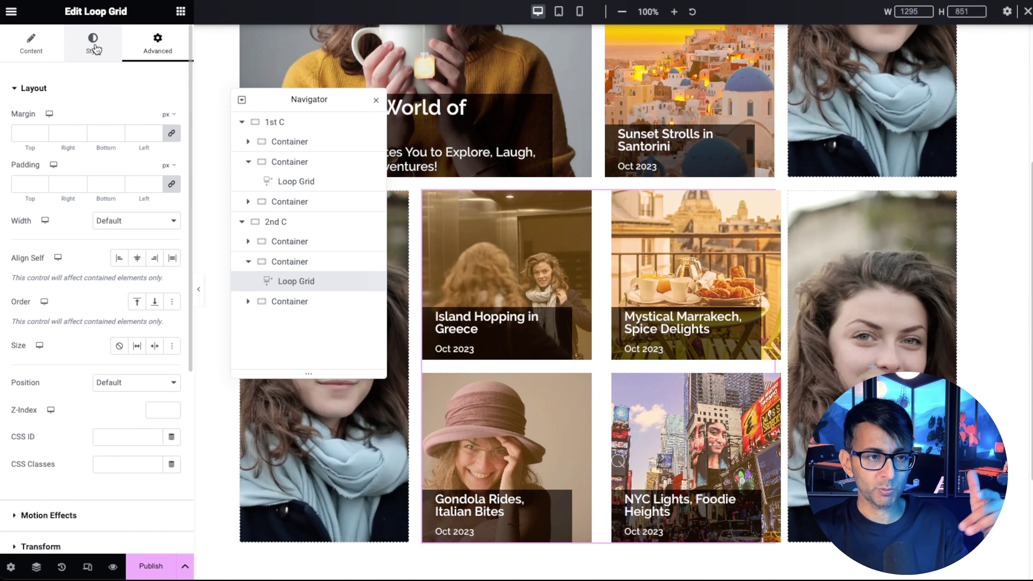
pyautogui.click(29, 46)
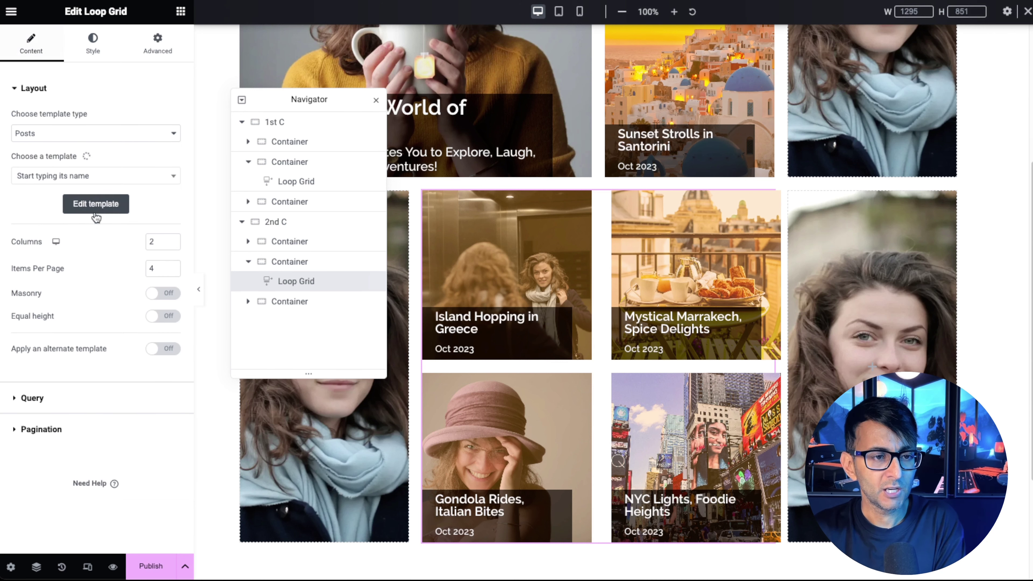
pyautogui.click(78, 398)
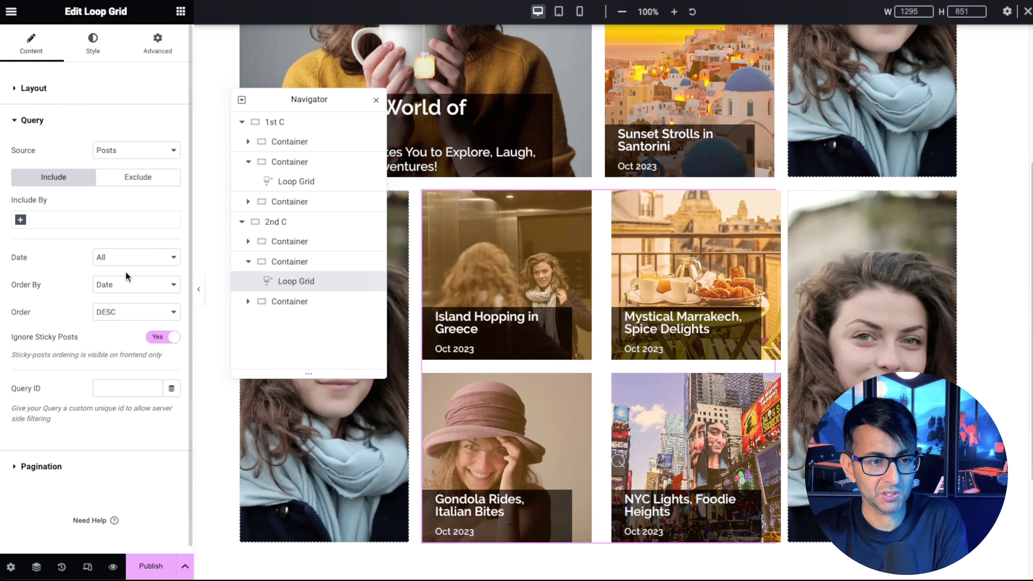
pyautogui.click(134, 312)
pyautogui.click(133, 301)
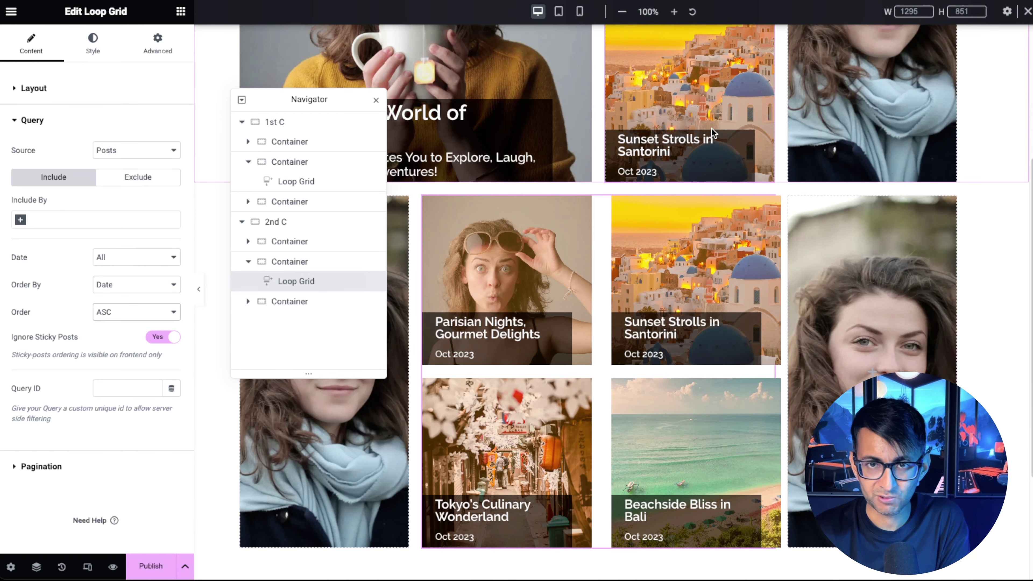
# Set the exclude offset in the 2nd C Loop Grid's query to 2
pyautogui.click(147, 184)
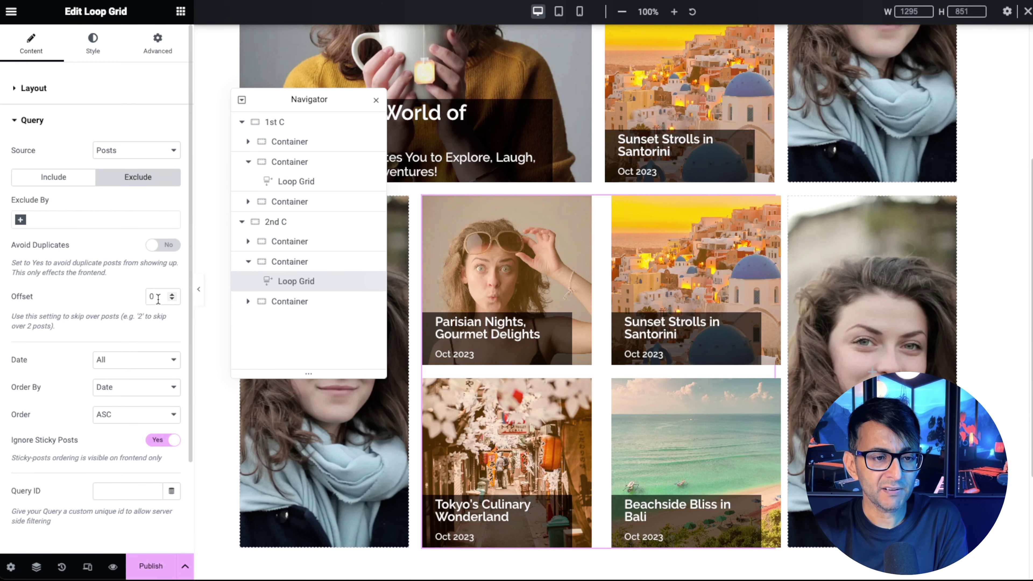
pyautogui.write('2')
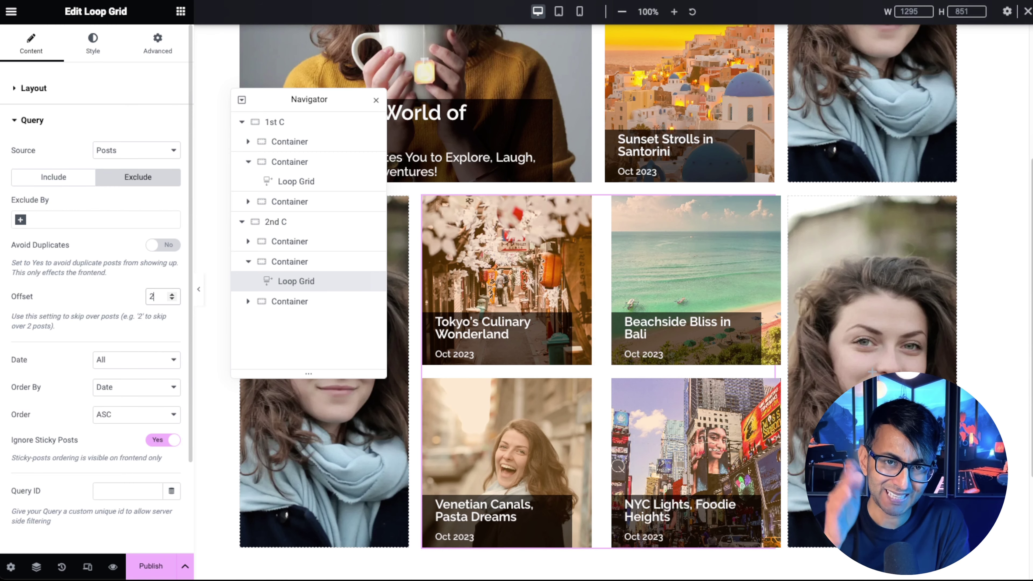
# Try an offset of 1 in the 2nd C Loop Grid's query, compare both rows' posts and restore the offset to 2
pyautogui.press('BackSpace')
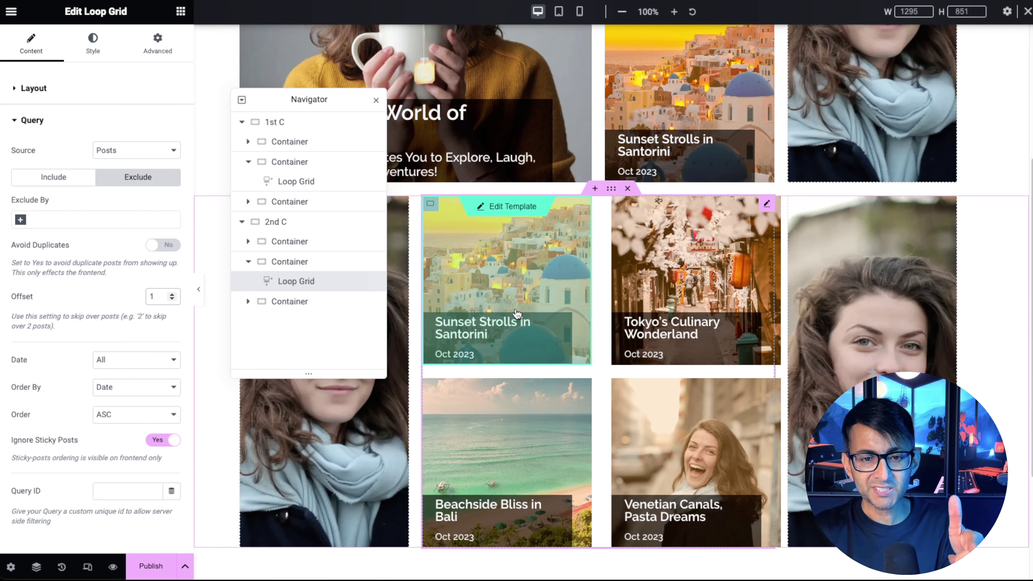
pyautogui.scroll(5, 563, 249)
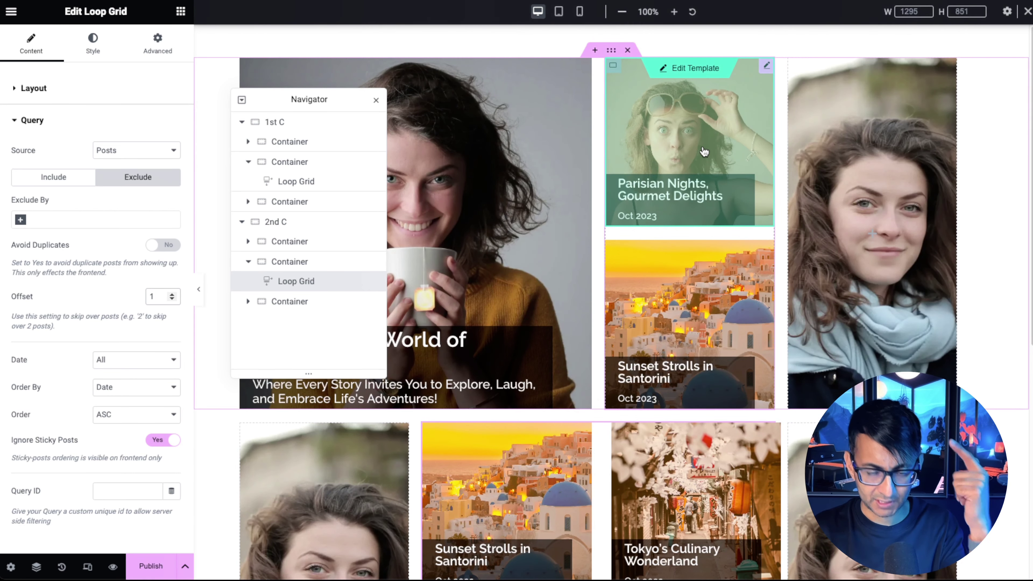
pyautogui.scroll(-3, 610, 431)
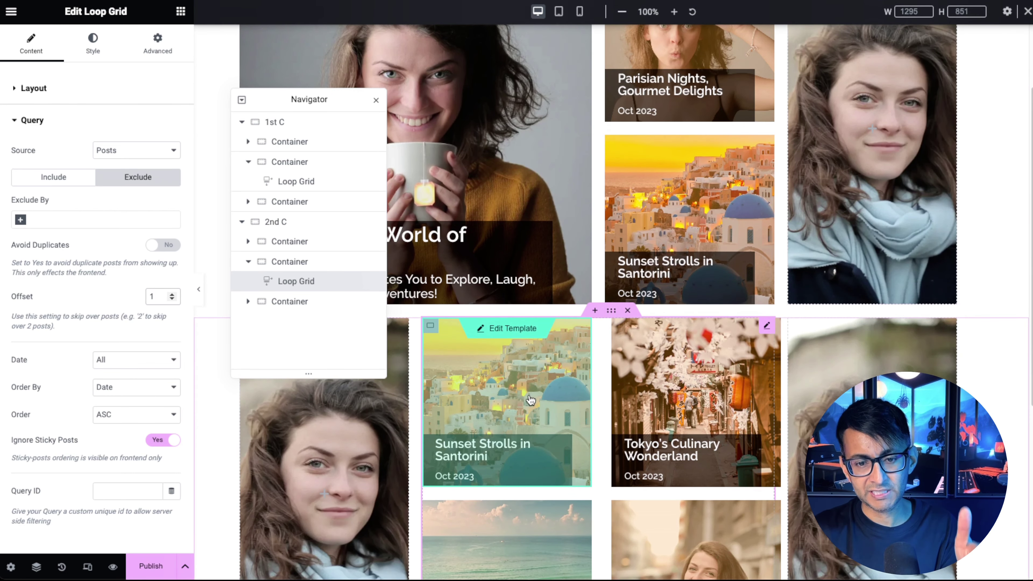
pyautogui.press('BackSpace')
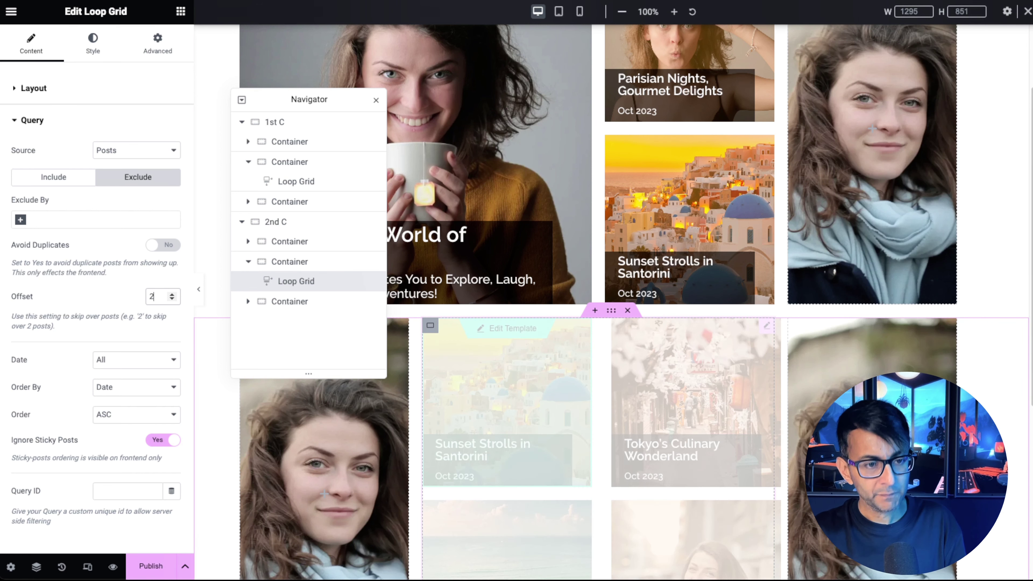
pyautogui.write('2')
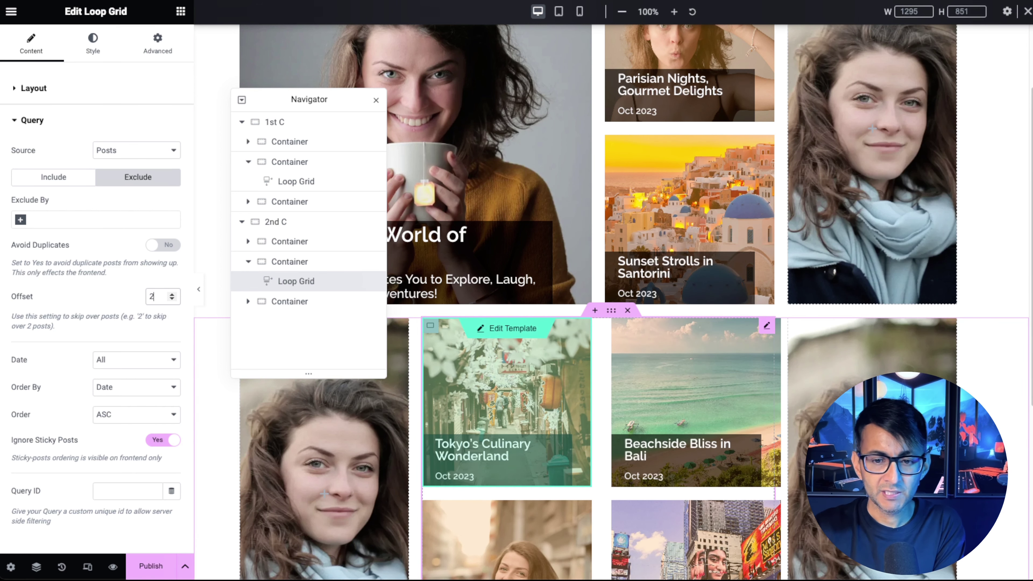
pyautogui.scroll(-3, 514, 338)
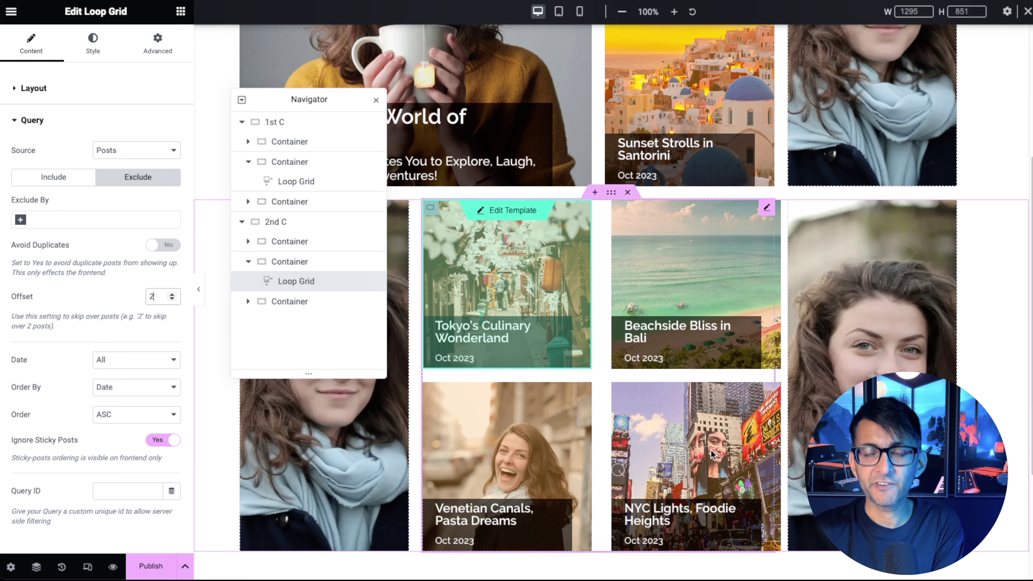
# Set the gap between columns of the 2nd C Loop Grid to 20 px
pyautogui.click(93, 44)
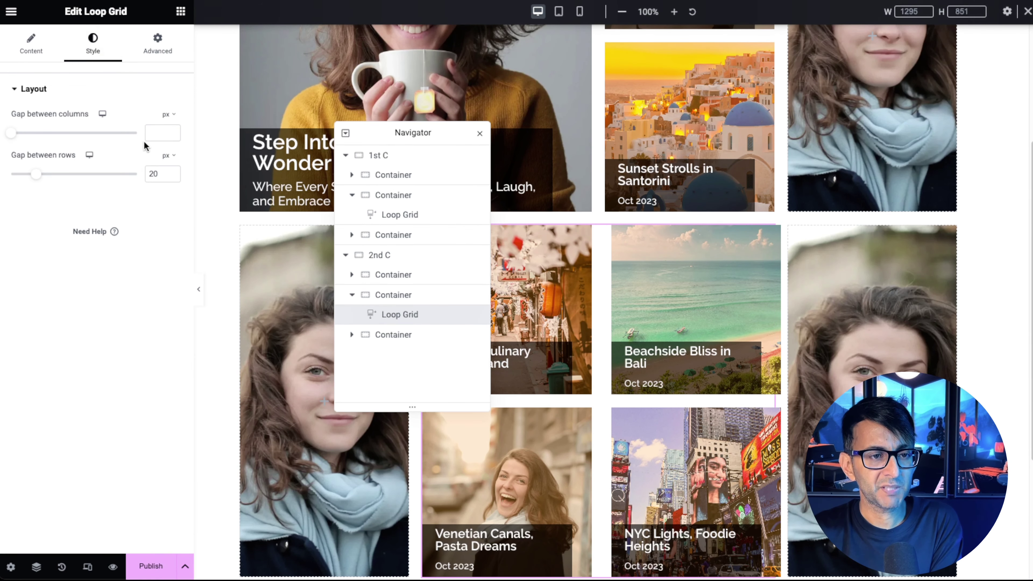
pyautogui.click(158, 133)
pyautogui.write('20')
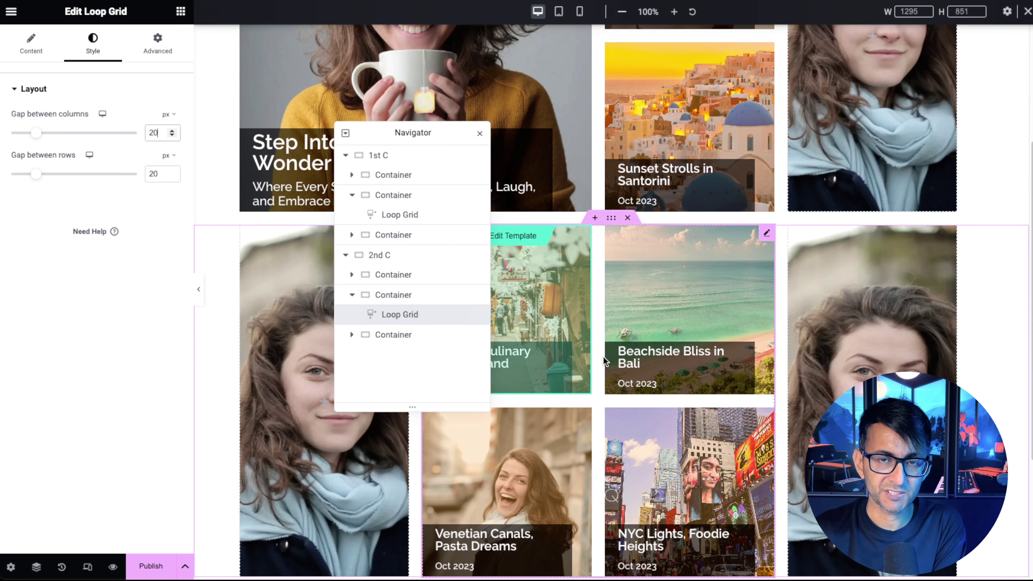
pyautogui.press('BackSpace')
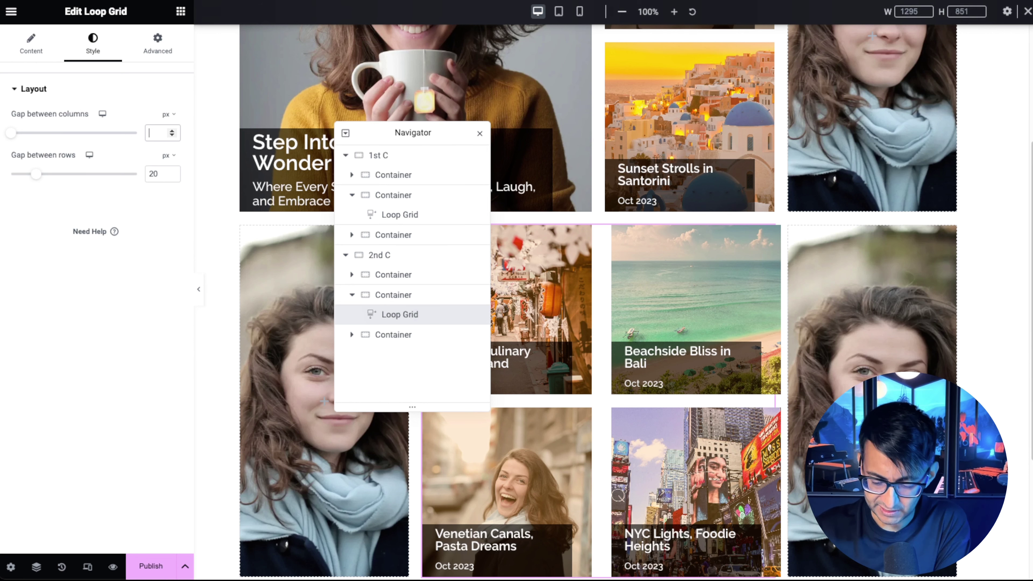
pyautogui.write('20')
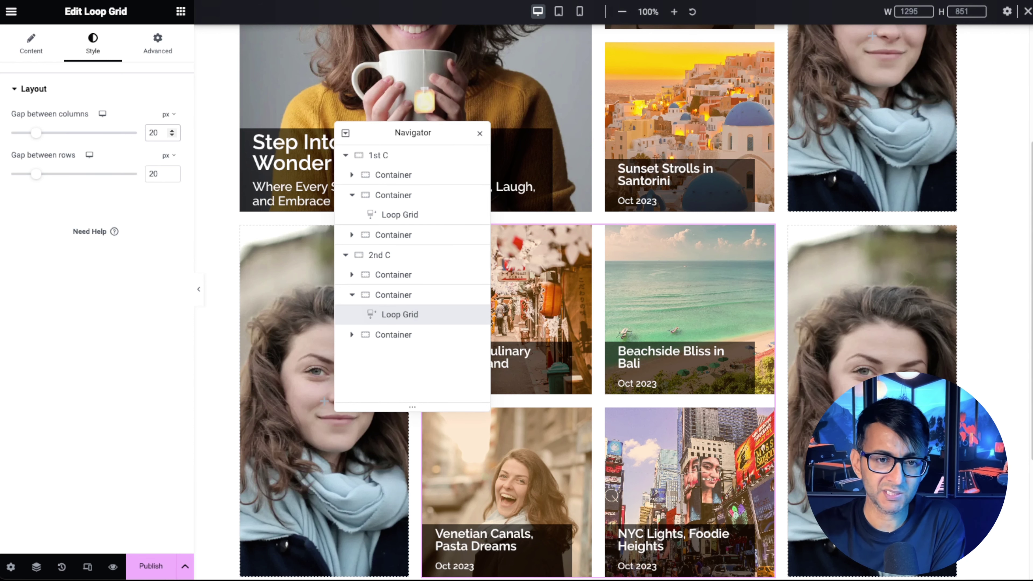
# Replace the background images of the two tall 2nd C containers with the laughing woman in a purple hat and the close-up of a woman's face
pyautogui.moveTo(404, 134); pyautogui.dragTo(718, 338)
pyautogui.scroll(-4, 691, 212)
pyautogui.scroll(-1, 706, 223)
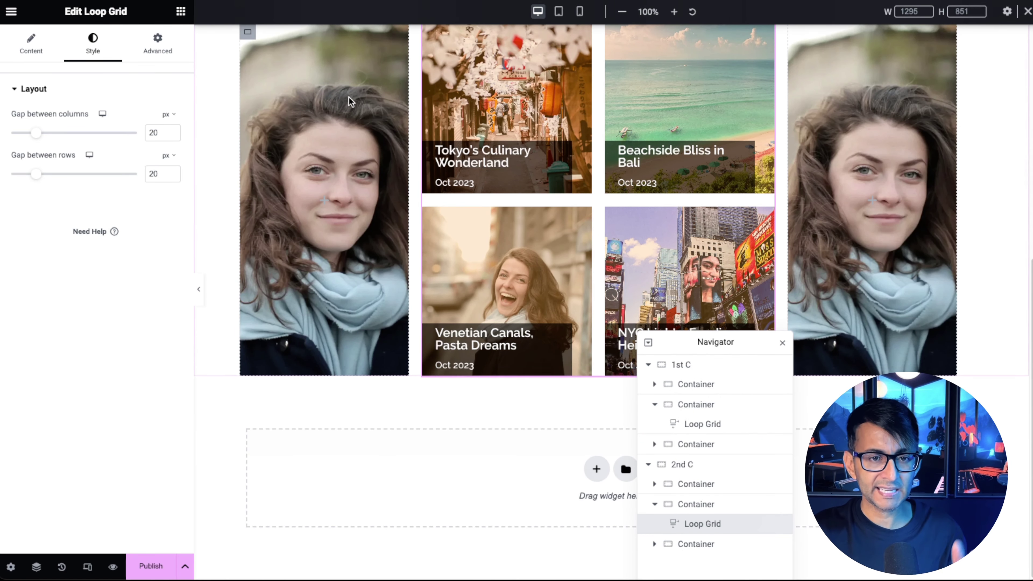
pyautogui.click(693, 484)
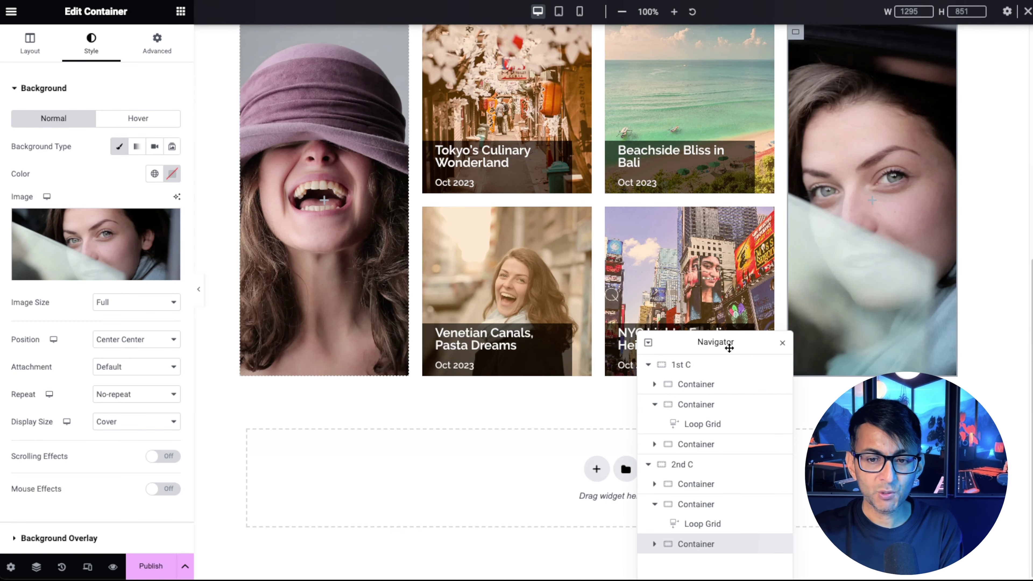
pyautogui.moveTo(725, 343); pyautogui.dragTo(385, 269)
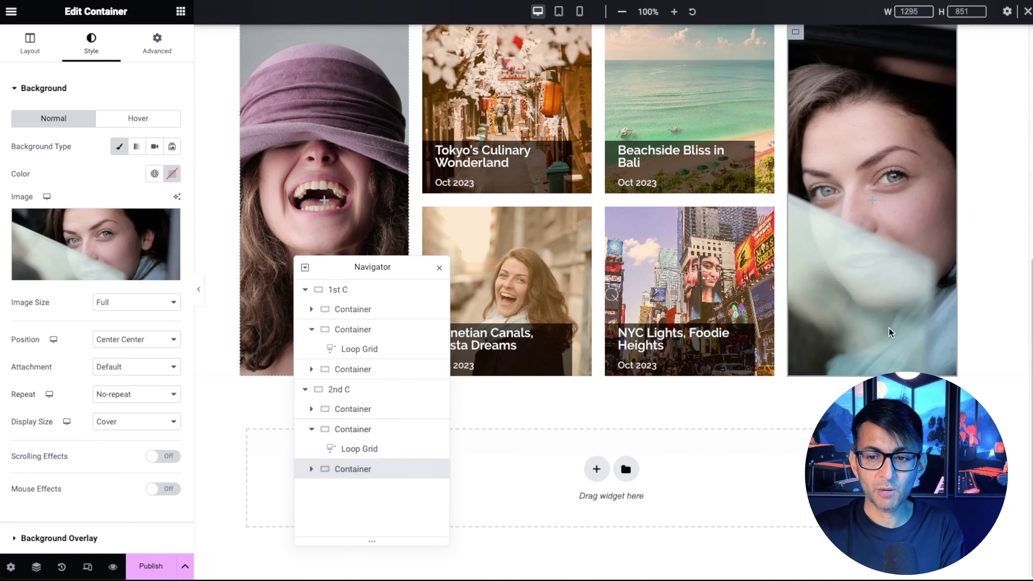
# Copy the tagline text from the woman-with-mug card into the close-up face container and justify that container's content to the end
pyautogui.scroll(1, 876, 329)
pyautogui.scroll(3, 876, 330)
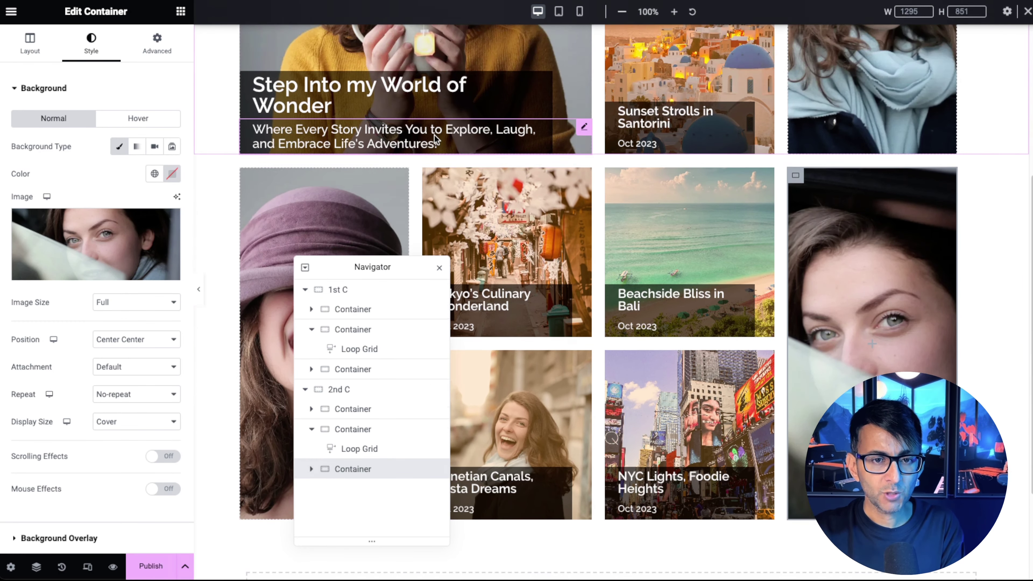
pyautogui.rightClick(437, 141)
pyautogui.click(466, 195)
pyautogui.rightClick(833, 281)
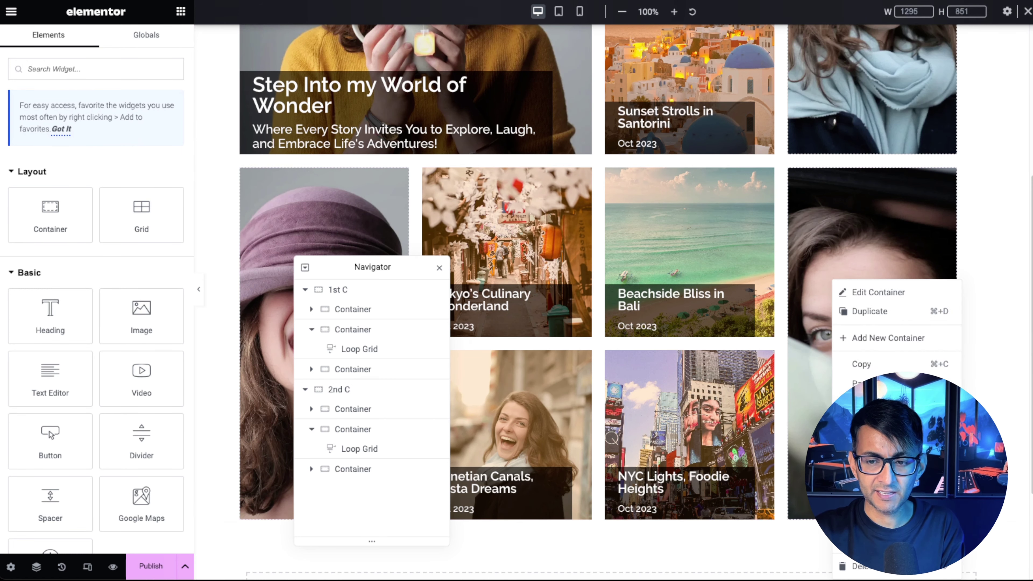
pyautogui.click(858, 383)
pyautogui.scroll(-1, 784, 361)
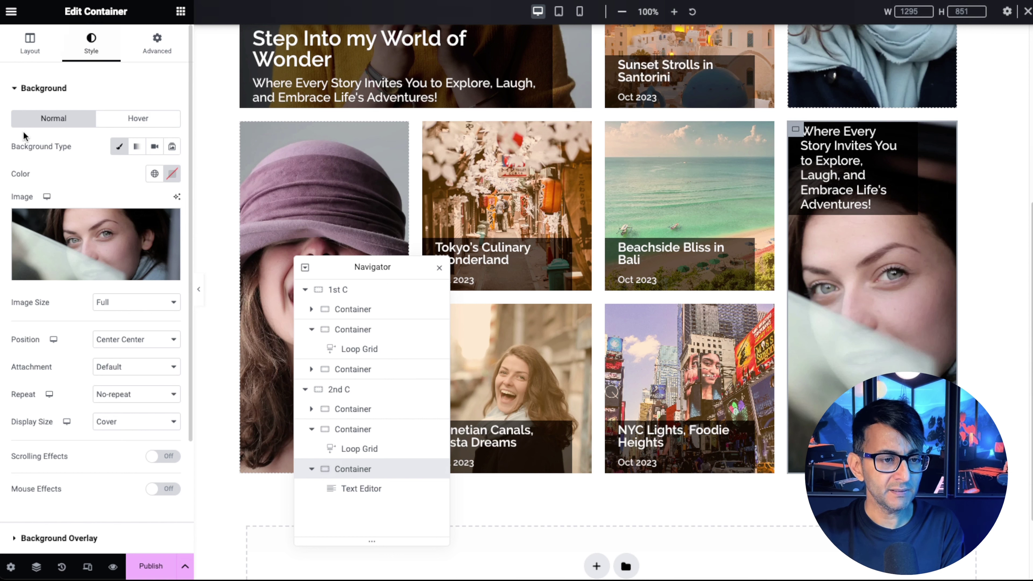
pyautogui.click(29, 43)
pyautogui.click(82, 381)
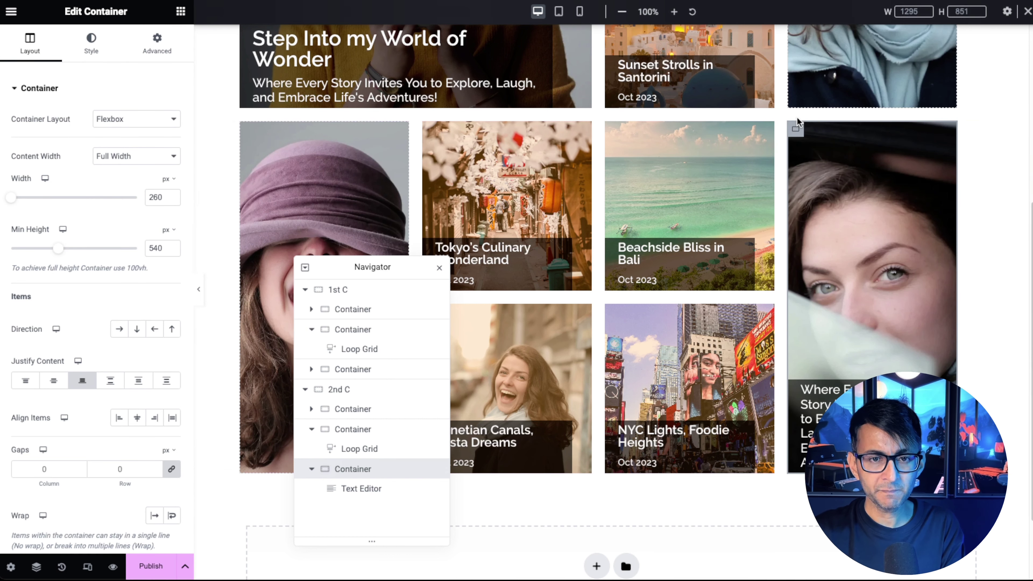
# Set the copied text's right margin to 30 px and replace its wording with the "Embark on a journey fueled by joy and genuine connections" invitation
pyautogui.click(361, 488)
pyautogui.click(160, 54)
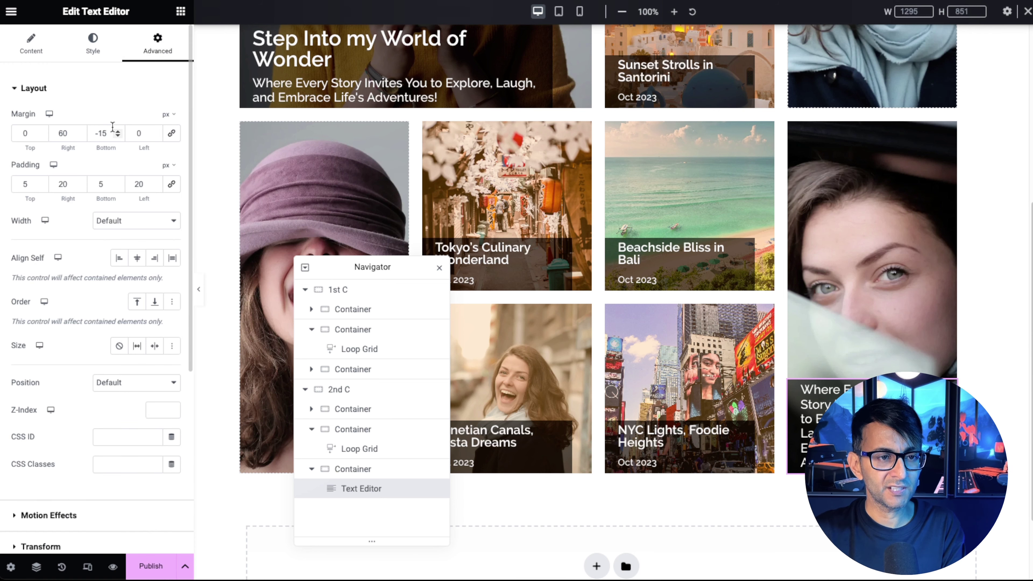
pyautogui.doubleClick(62, 133)
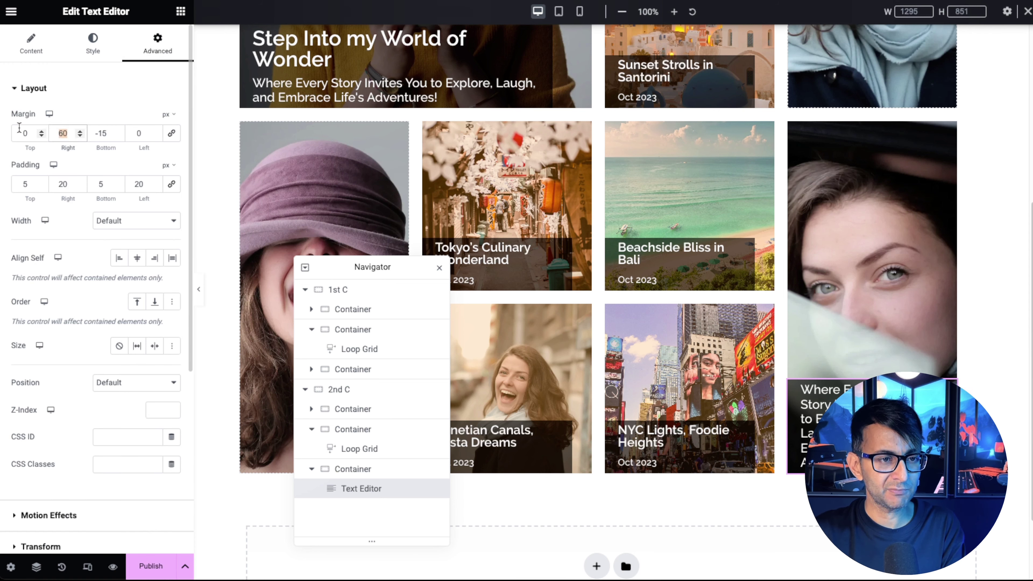
pyautogui.write('30')
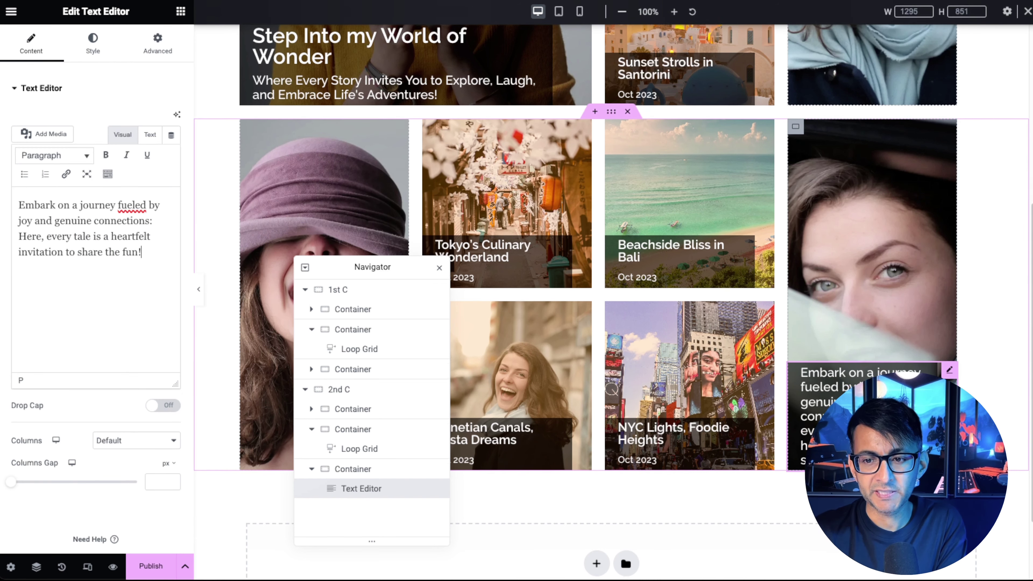
# In the mobile layout, set the min height of the close-up face container to 280 px
pyautogui.scroll(-2, 351, 259)
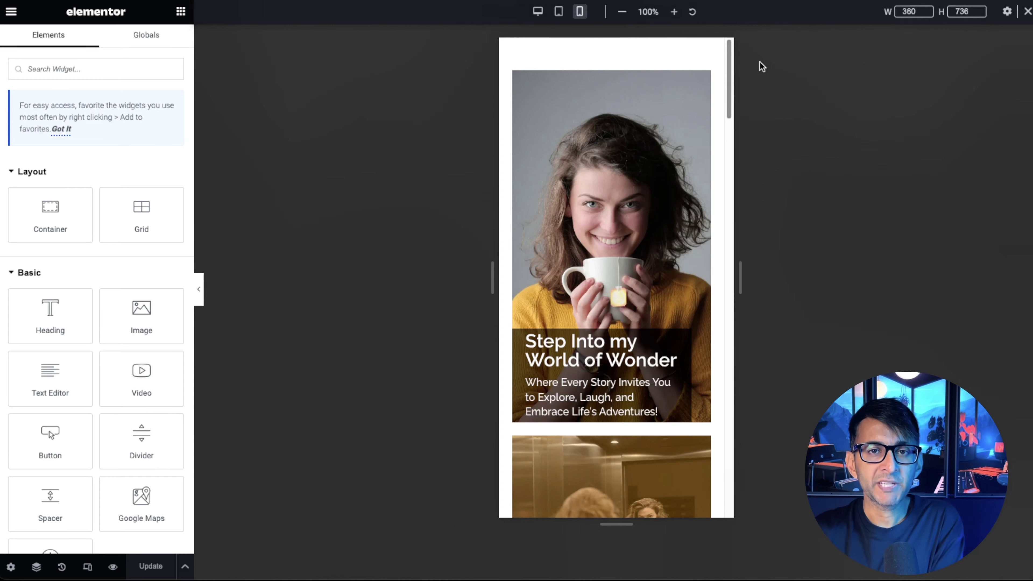
pyautogui.scroll(-5, 761, 120)
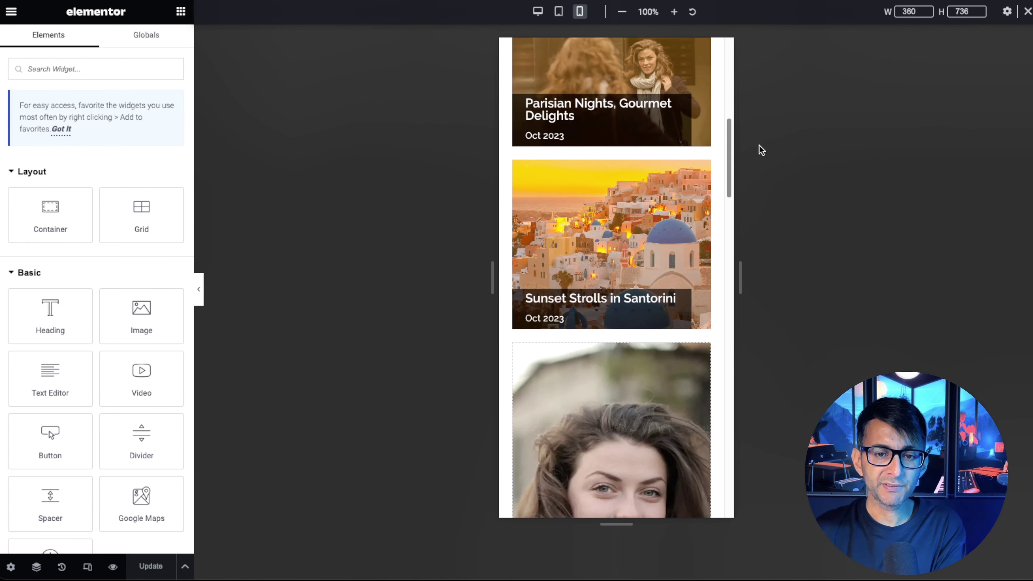
pyautogui.moveTo(761, 150); pyautogui.dragTo(774, 461)
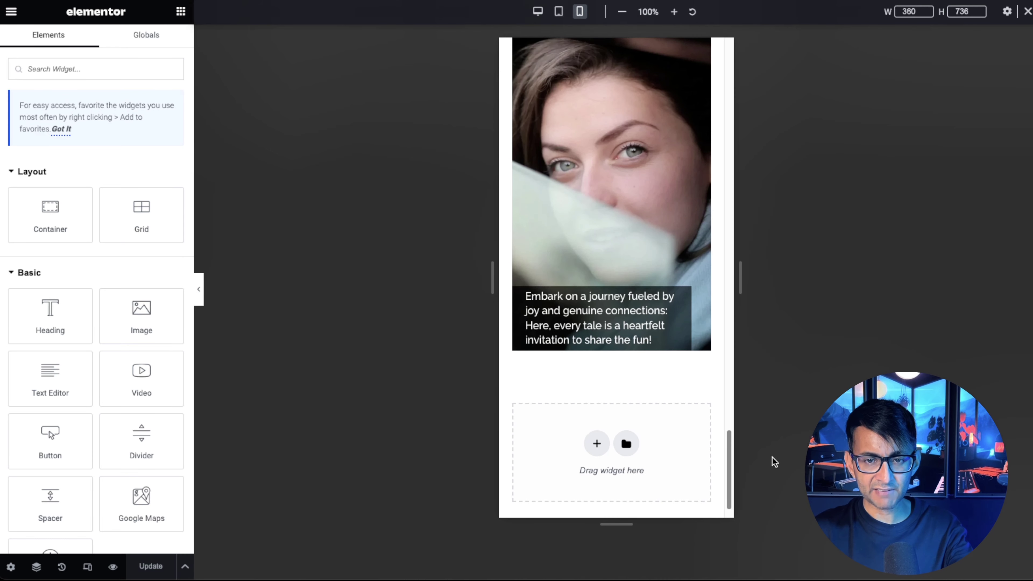
pyautogui.scroll(2, 671, 367)
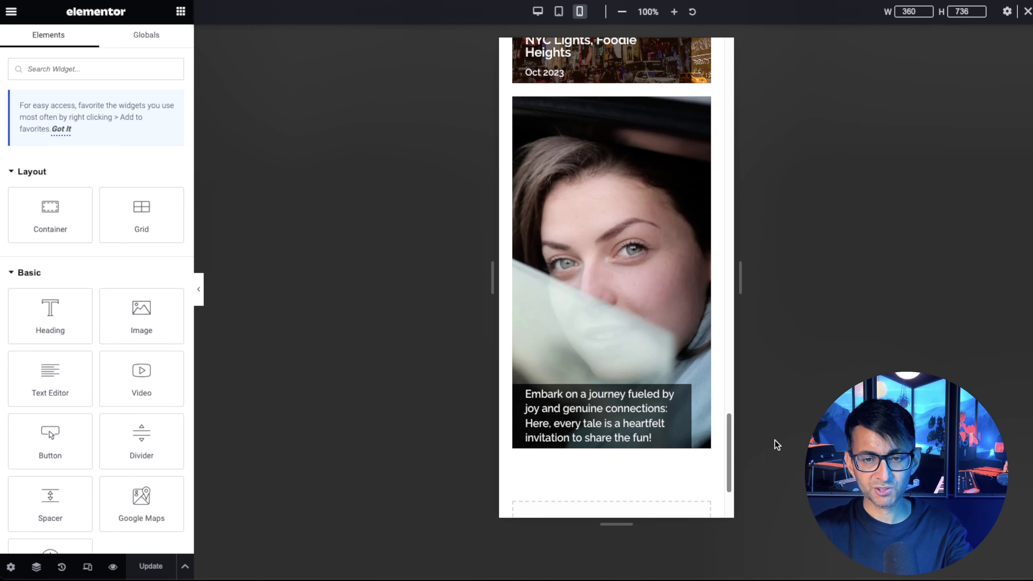
pyautogui.click(519, 105)
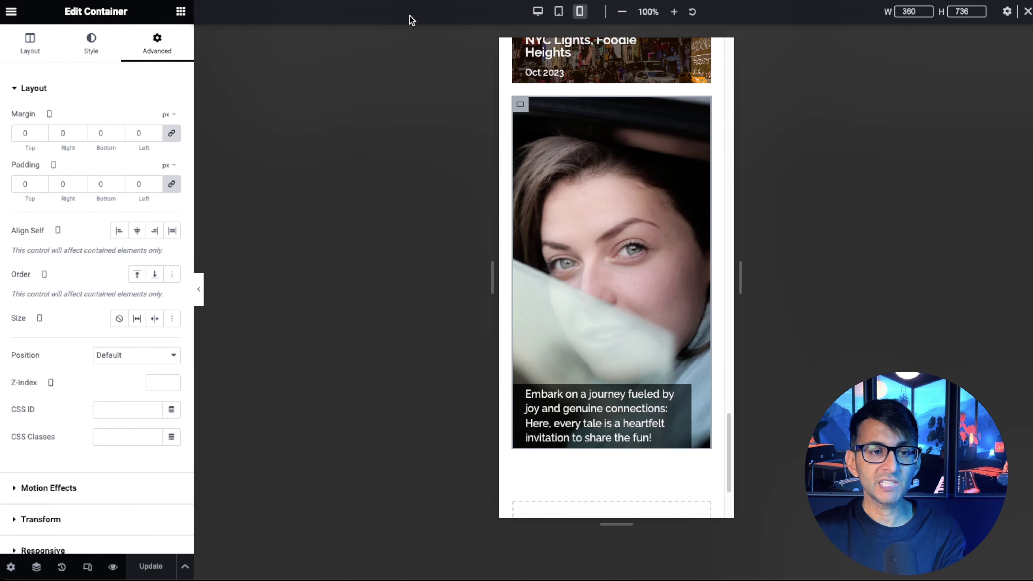
pyautogui.click(30, 43)
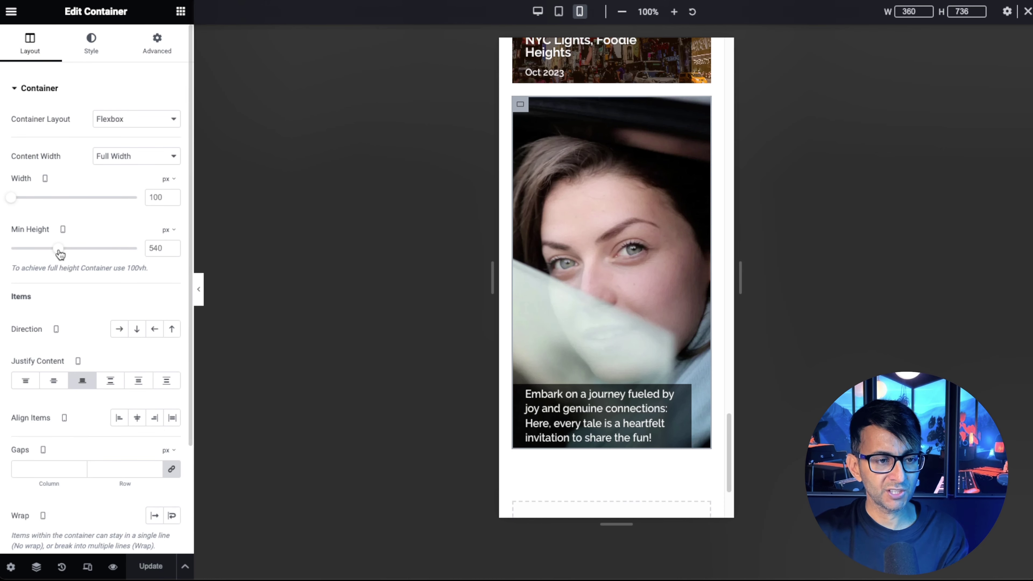
pyautogui.moveTo(60, 254); pyautogui.dragTo(38, 256)
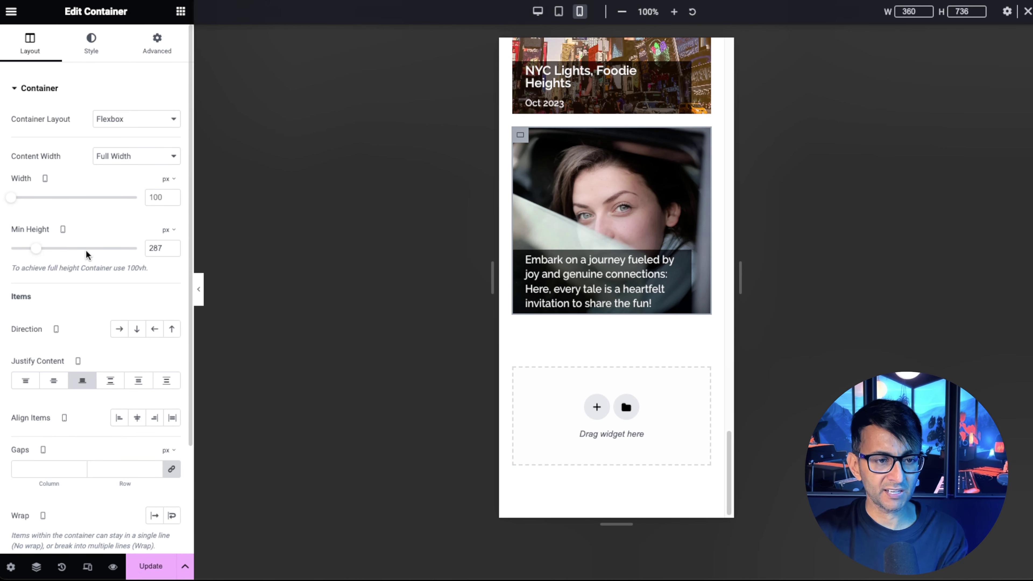
pyautogui.write('280')
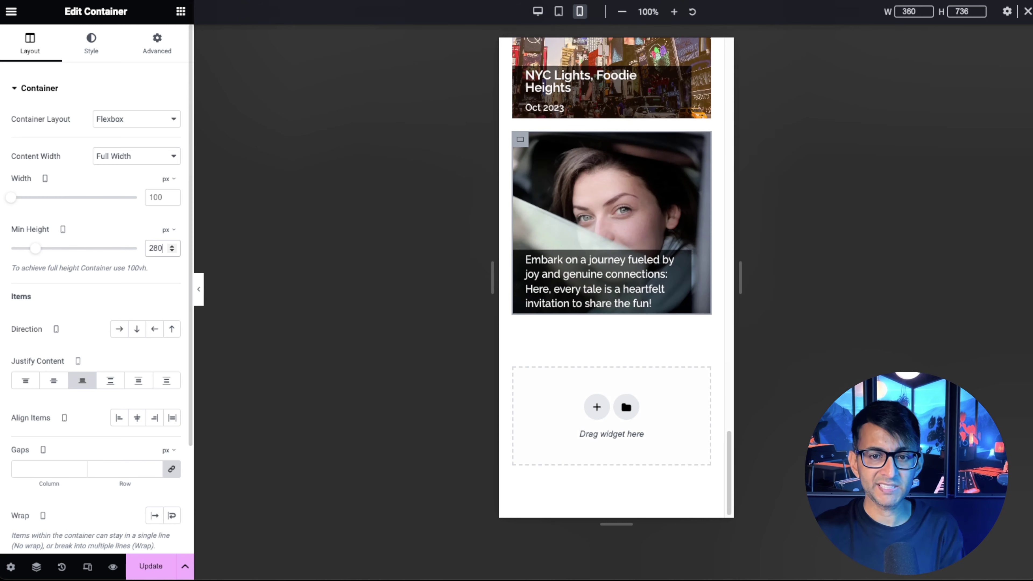
# Hide the container of the woman with the light blue scarf on mobile portrait
pyautogui.moveTo(728, 457); pyautogui.dragTo(757, 193)
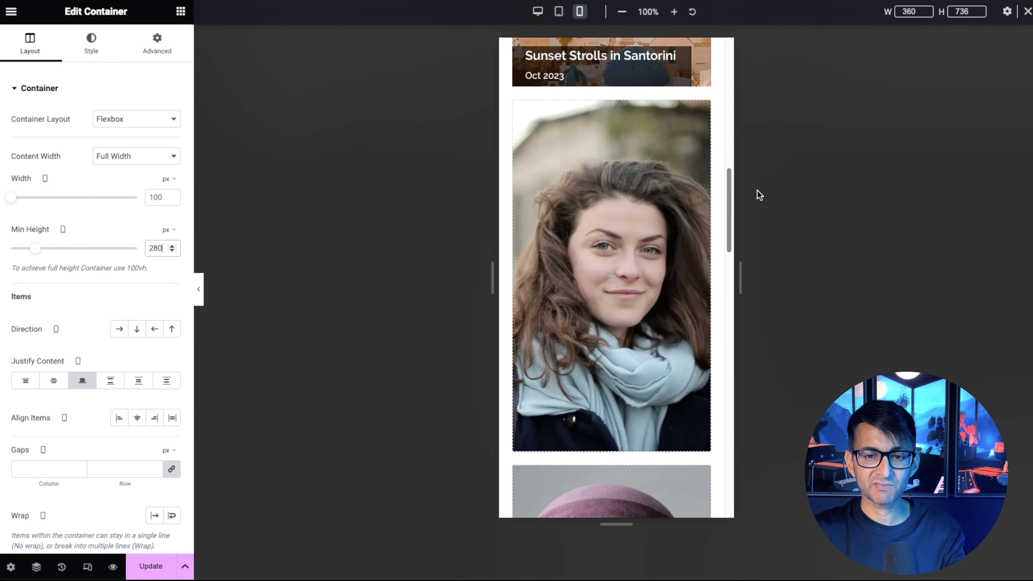
pyautogui.click(609, 218)
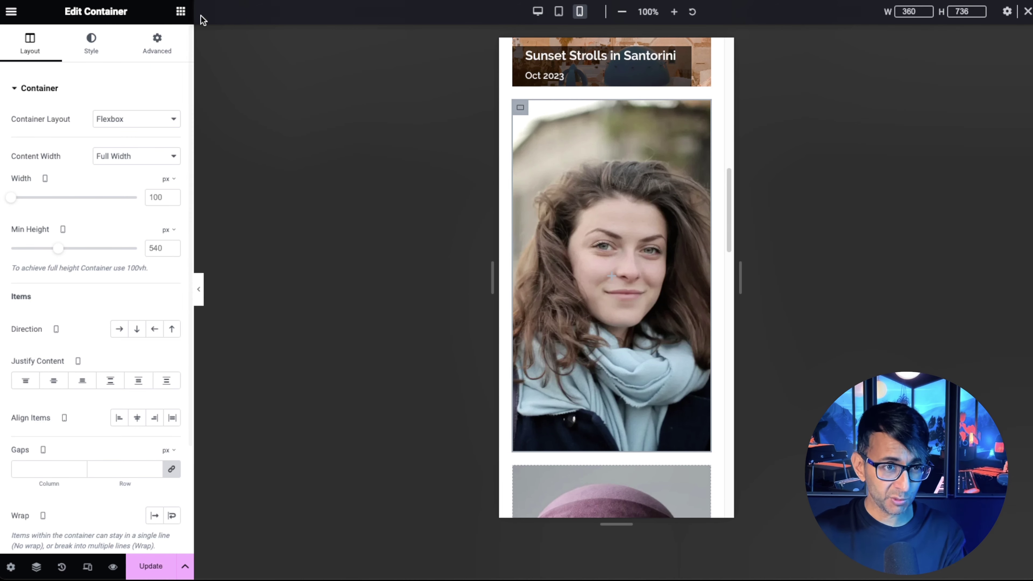
pyautogui.click(157, 41)
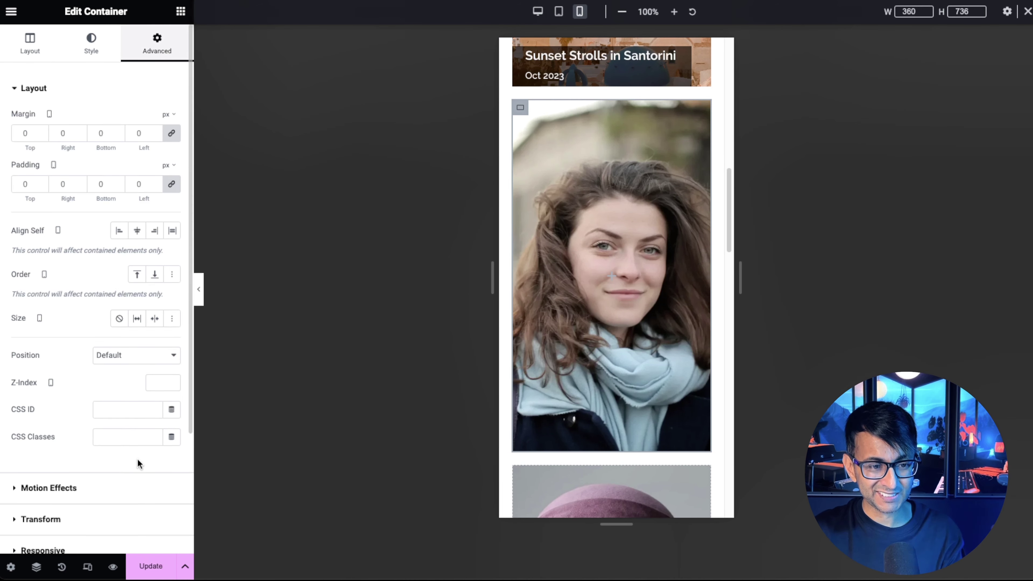
pyautogui.scroll(-3, 137, 460)
pyautogui.click(90, 419)
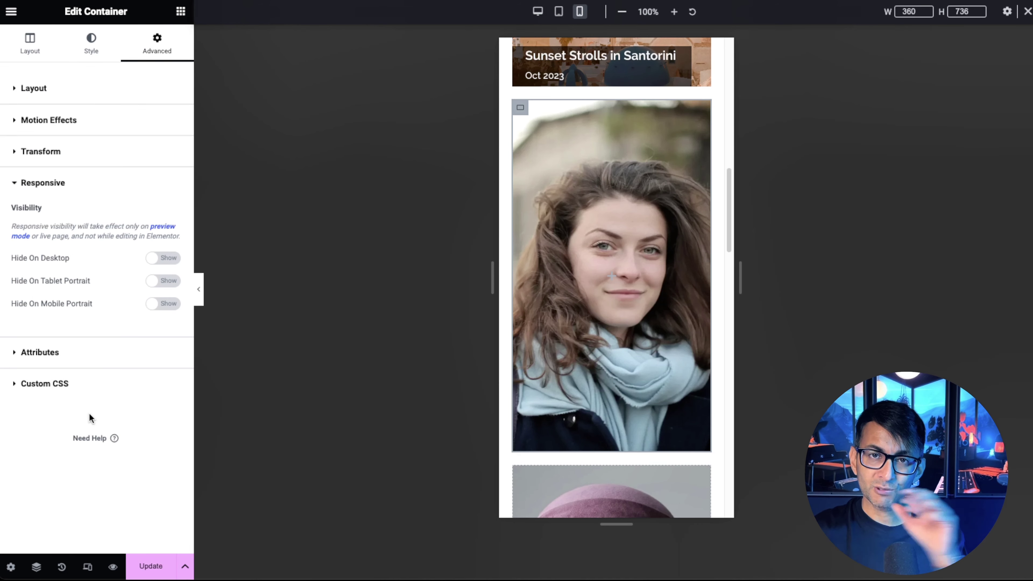
pyautogui.click(164, 303)
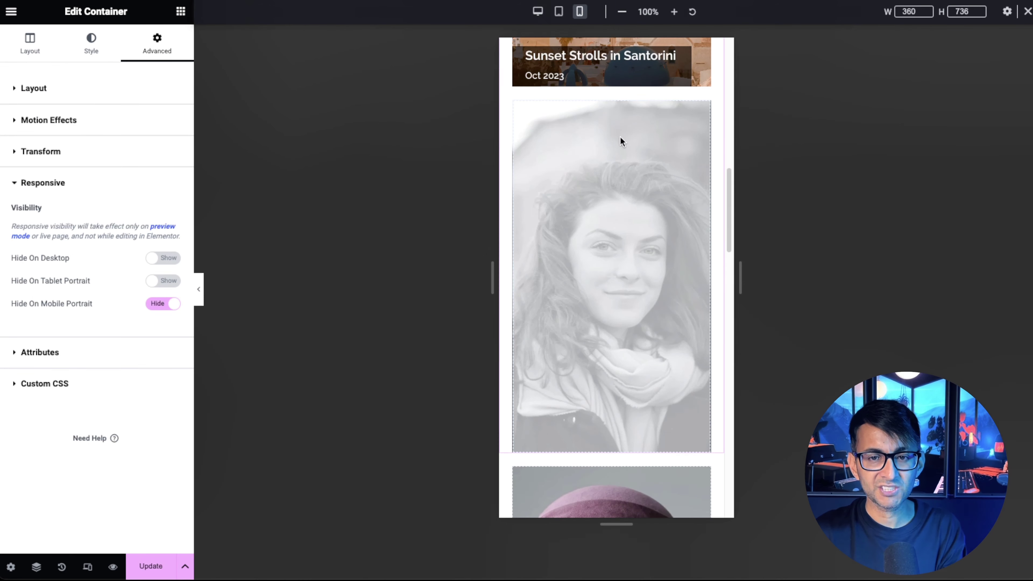
# Review the card layout in mobile and desktop views with the editing controls collapsed
pyautogui.click(198, 289)
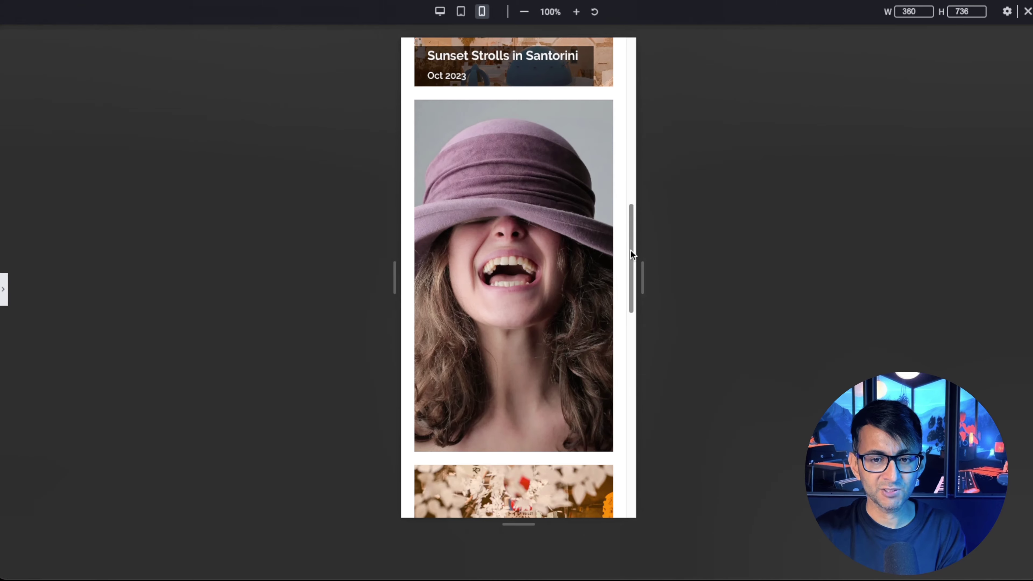
pyautogui.moveTo(632, 250); pyautogui.dragTo(641, 389)
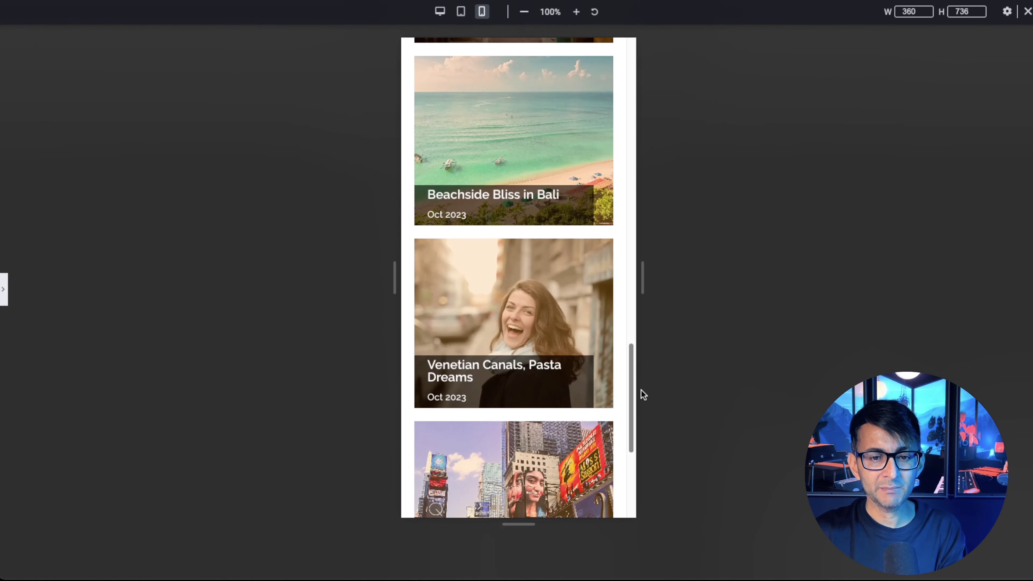
pyautogui.click(440, 11)
pyautogui.scroll(-5, 1030, 195)
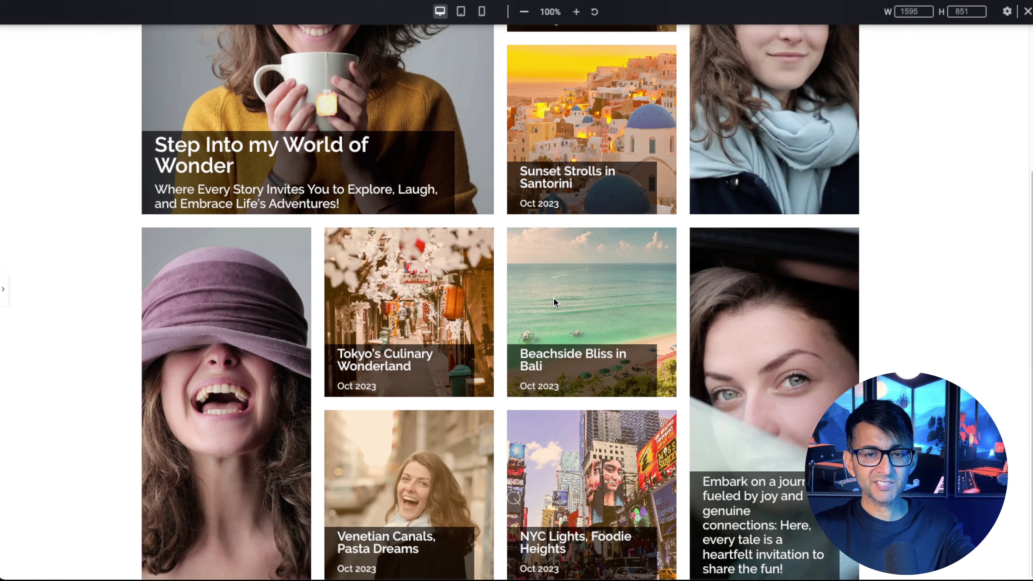
pyautogui.click(4, 289)
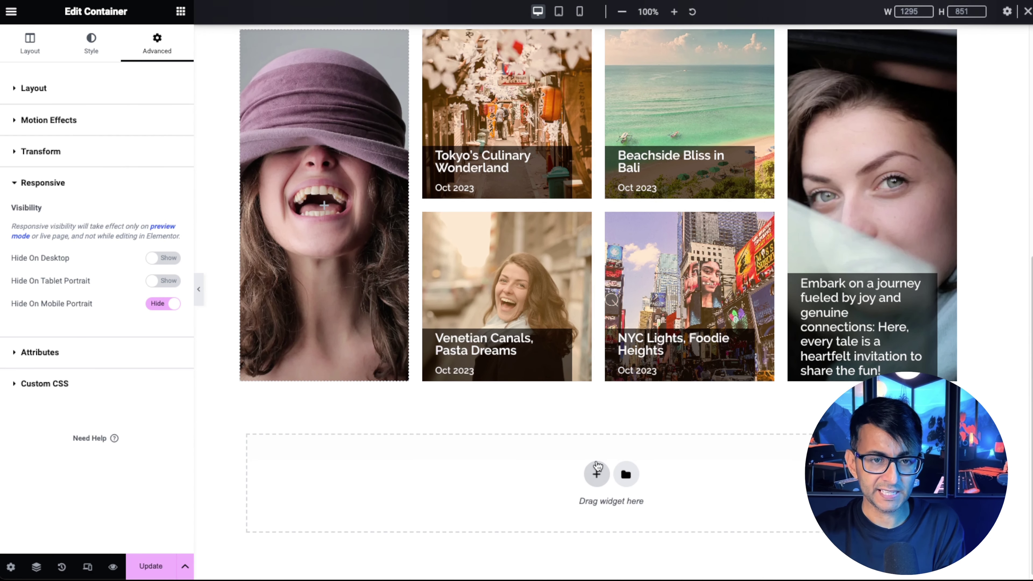
# Collapse the 1st C and 2nd C containers in the structure and duplicate the 1st C container
pyautogui.scroll(3, 597, 467)
pyautogui.click(36, 567)
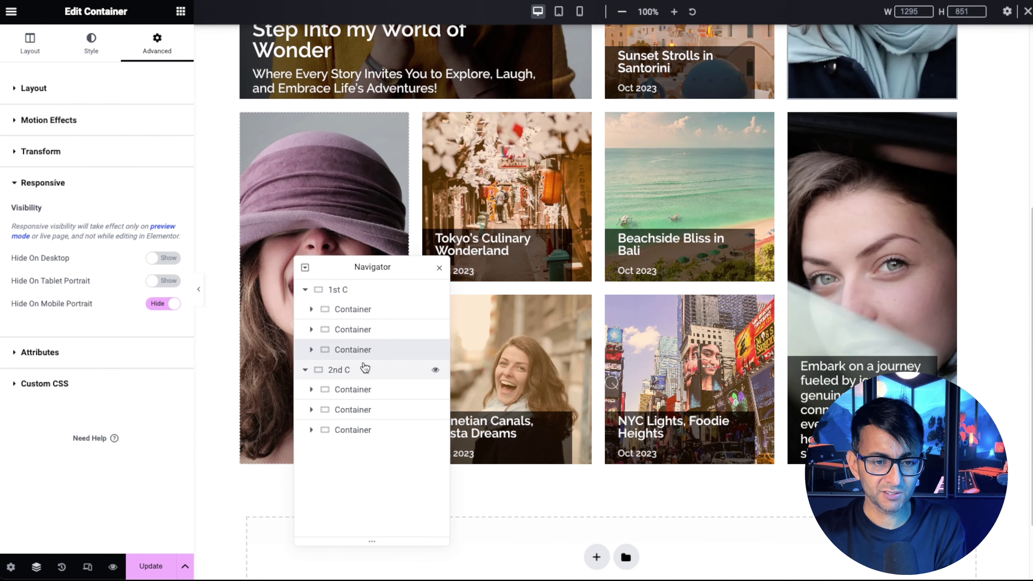
pyautogui.click(331, 309)
pyautogui.click(305, 289)
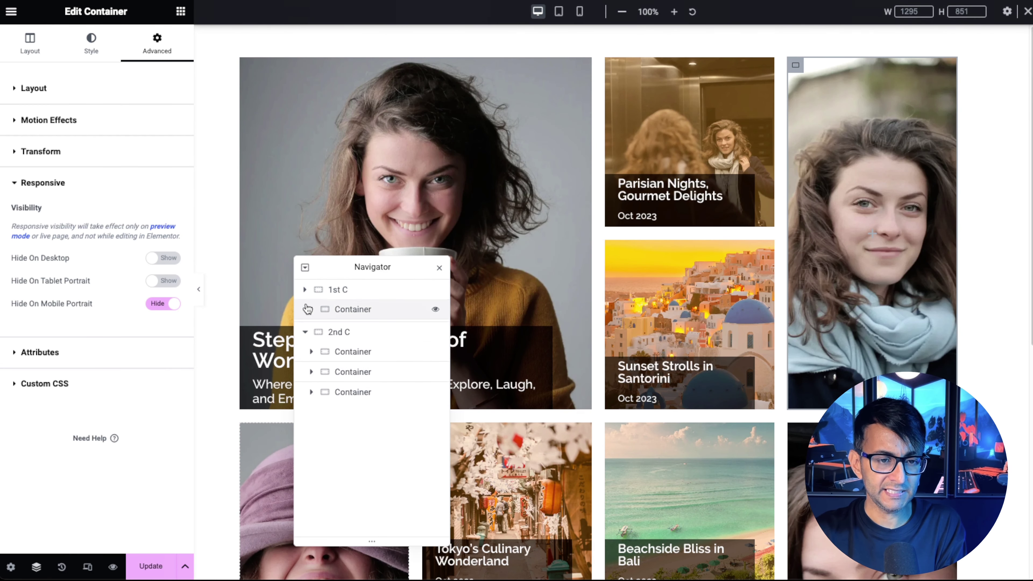
pyautogui.click(305, 309)
pyautogui.rightClick(354, 293)
pyautogui.click(363, 323)
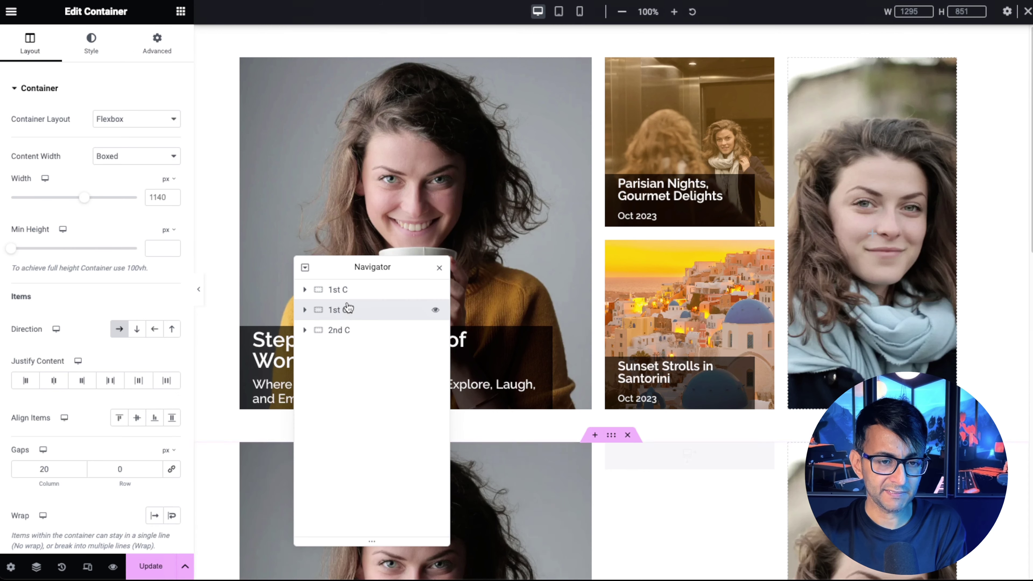
# Move the duplicated 1st C container below 2nd C and rename it 3rd C
pyautogui.moveTo(341, 314); pyautogui.dragTo(338, 340)
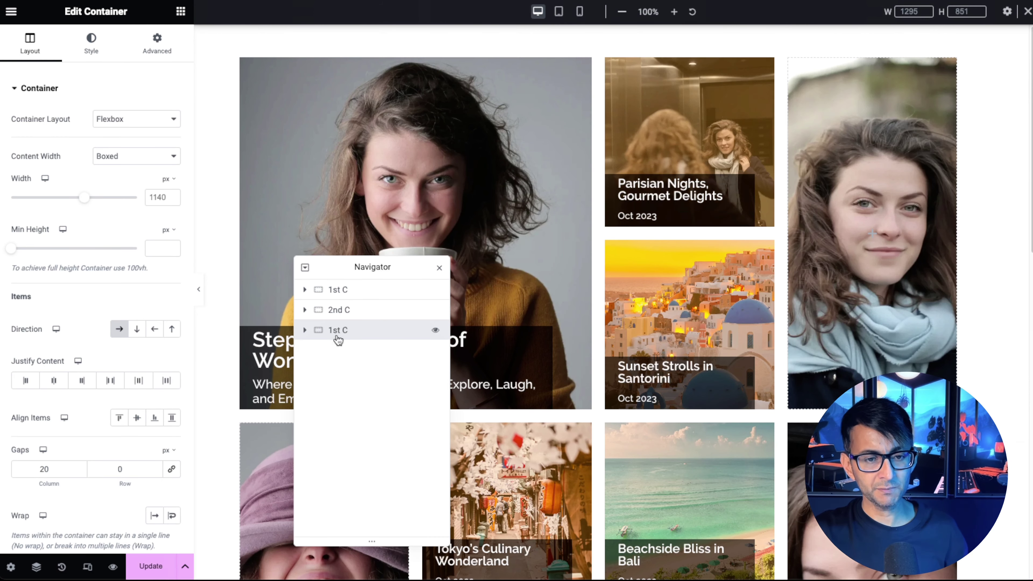
pyautogui.write('3rd ')
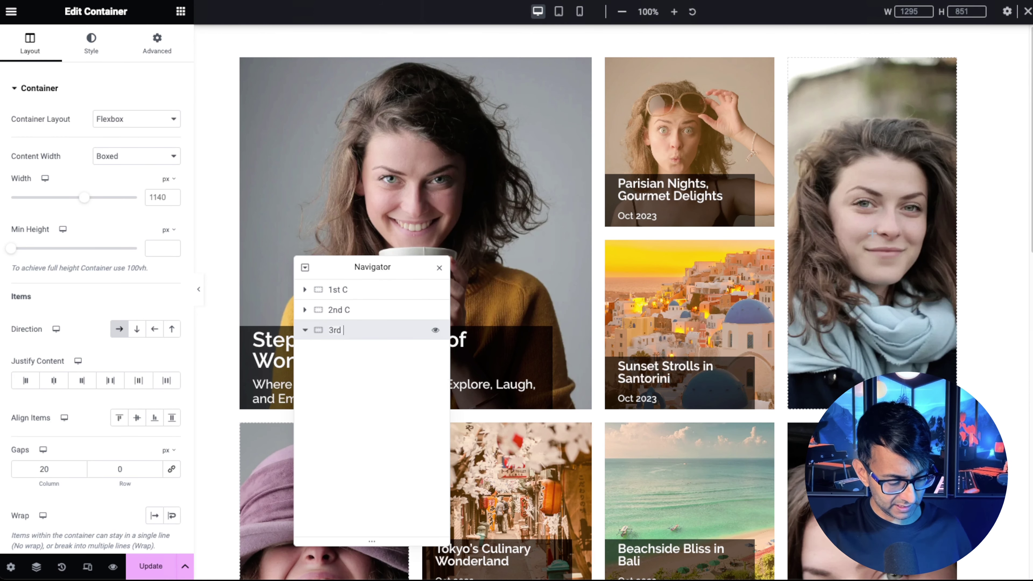
pyautogui.write('C')
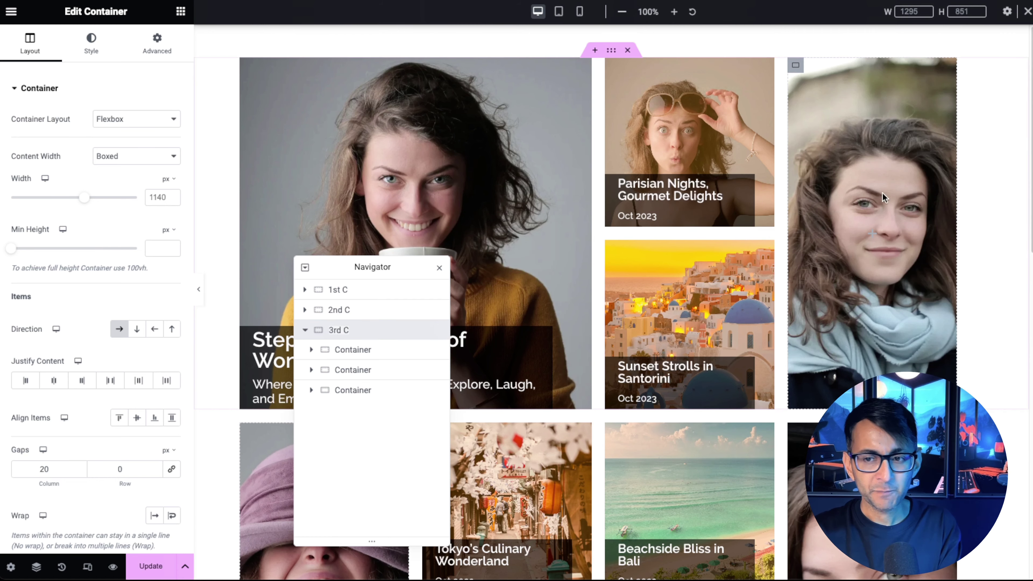
# Delete the tall portrait container of the woman with the scarf from 3rd C
pyautogui.scroll(3, 1028, 388)
pyautogui.scroll(-2, 1031, 388)
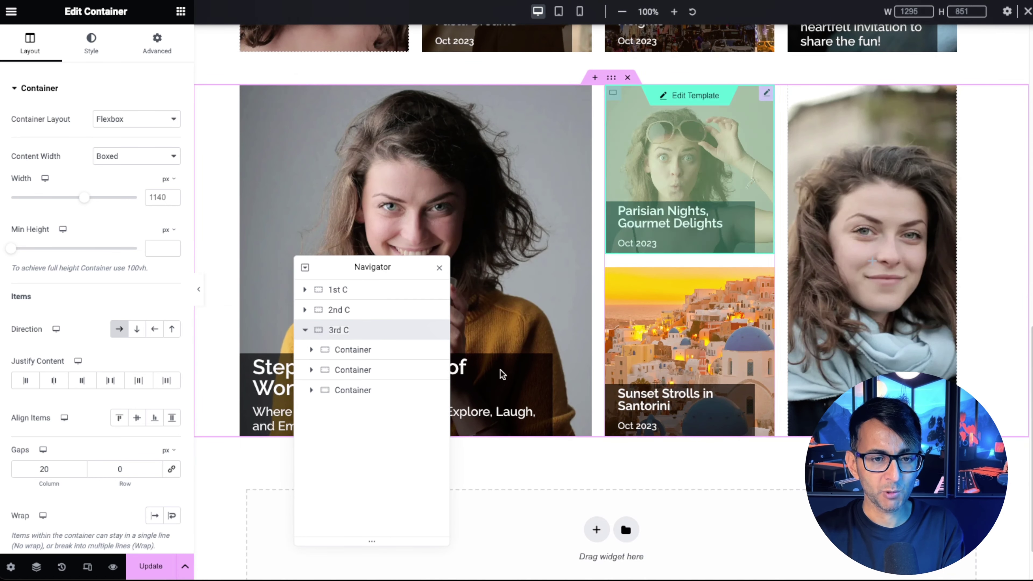
pyautogui.click(352, 389)
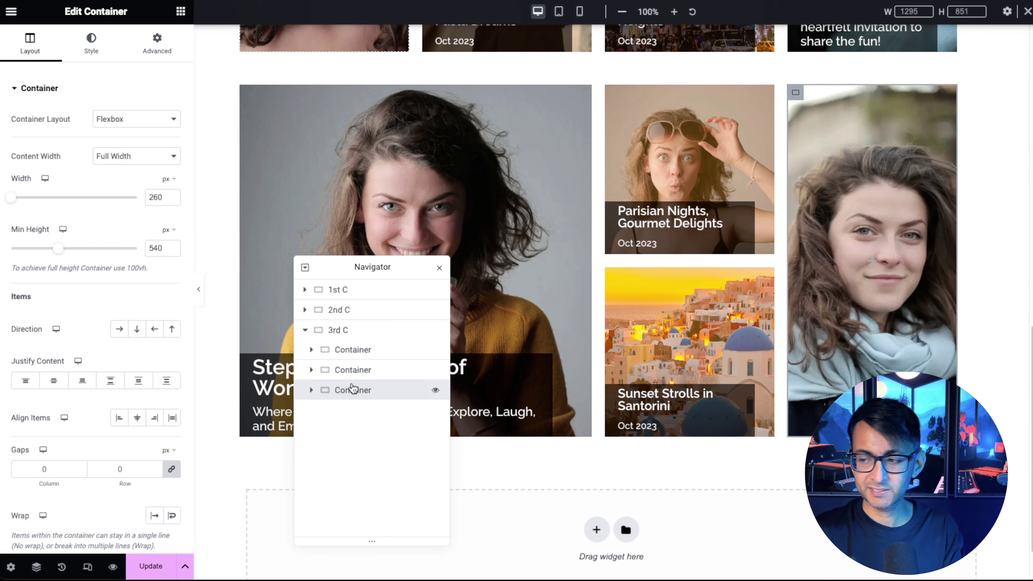
pyautogui.rightClick(352, 389)
pyautogui.click(378, 563)
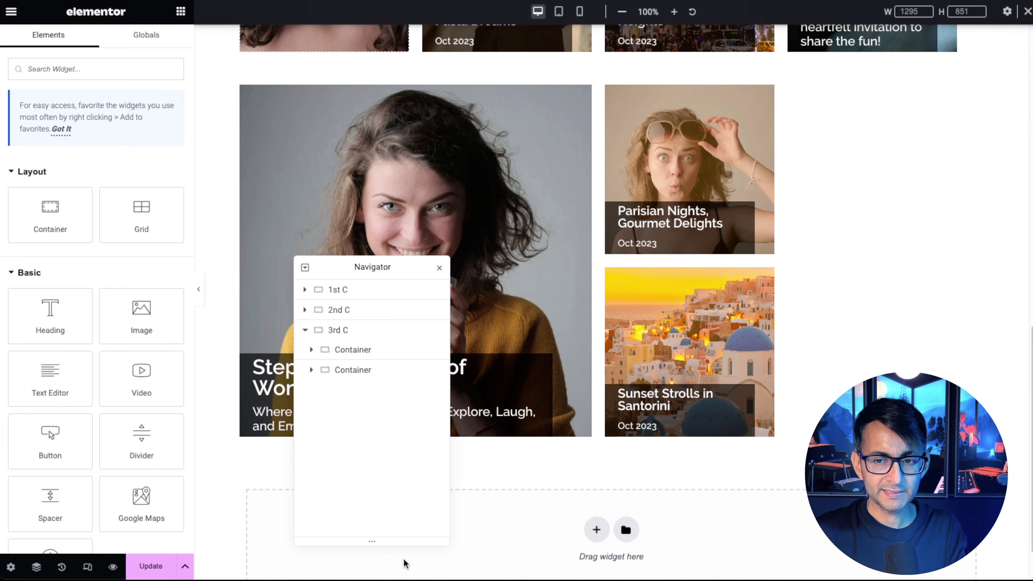
# Move the Loop Grid container ahead of the large image card in 3rd C and set its width to 540 px
pyautogui.moveTo(352, 365); pyautogui.dragTo(358, 345)
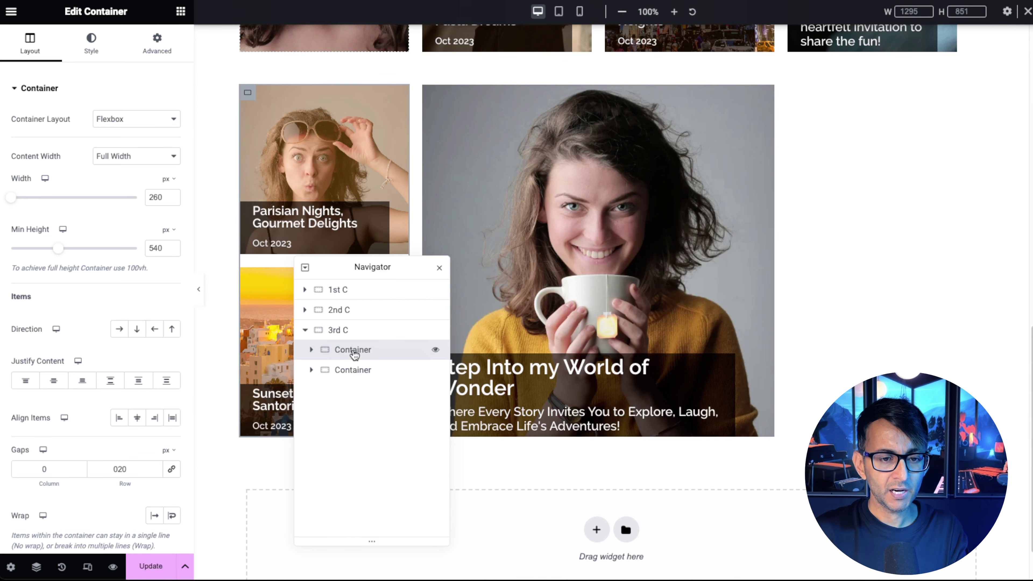
pyautogui.write('540')
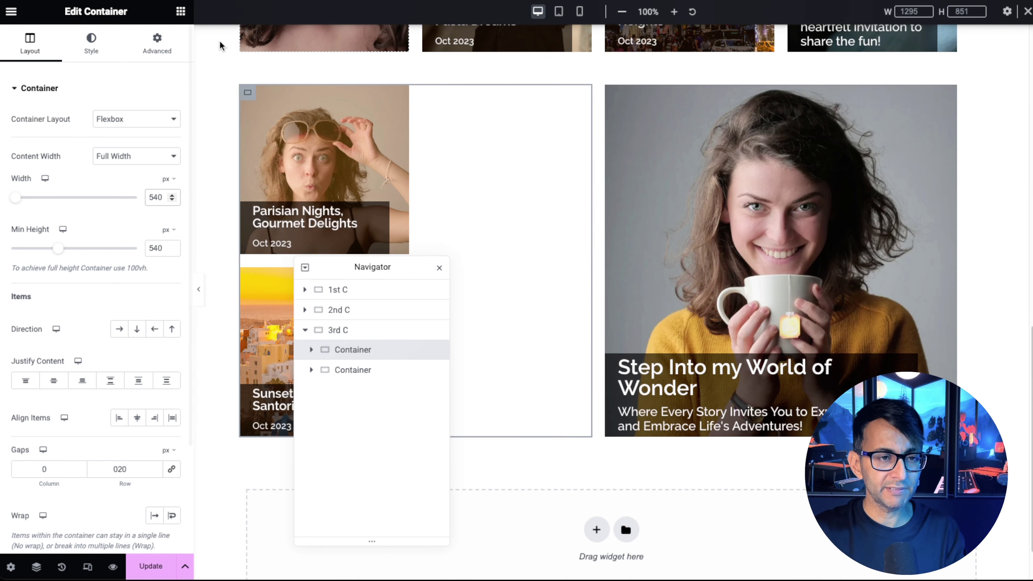
# Set the top margin of the 3rd C container to 20 px
pyautogui.click(369, 335)
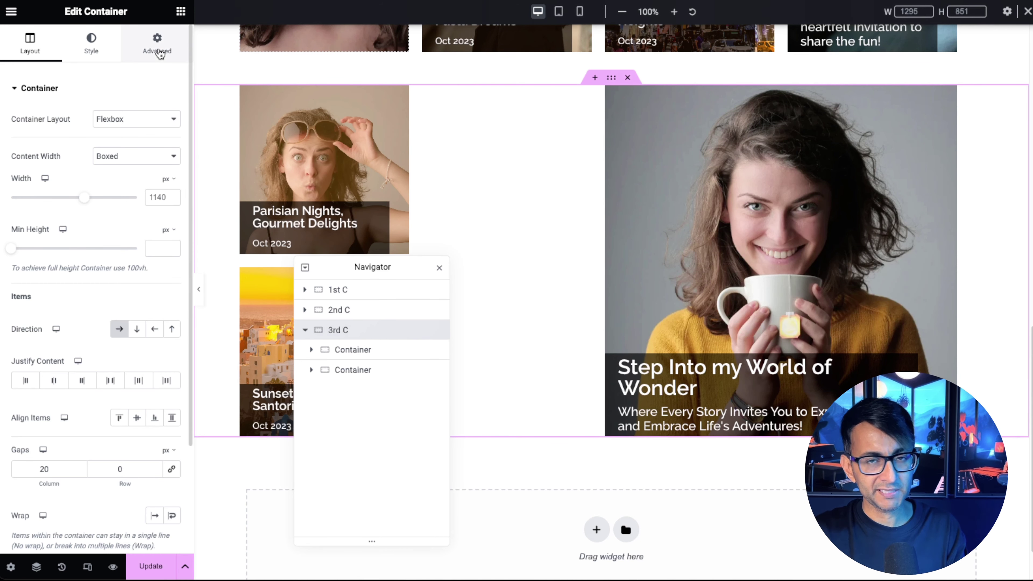
pyautogui.click(157, 43)
pyautogui.write('20')
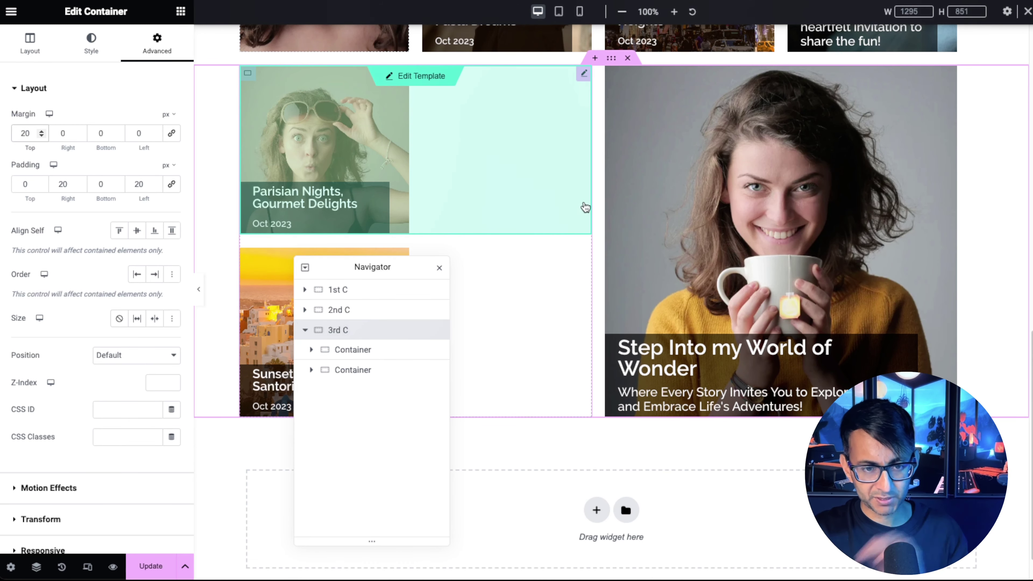
# Set the Loop Grid in 3rd C's first container to 1 item per page
pyautogui.moveTo(381, 265); pyautogui.dragTo(661, 222)
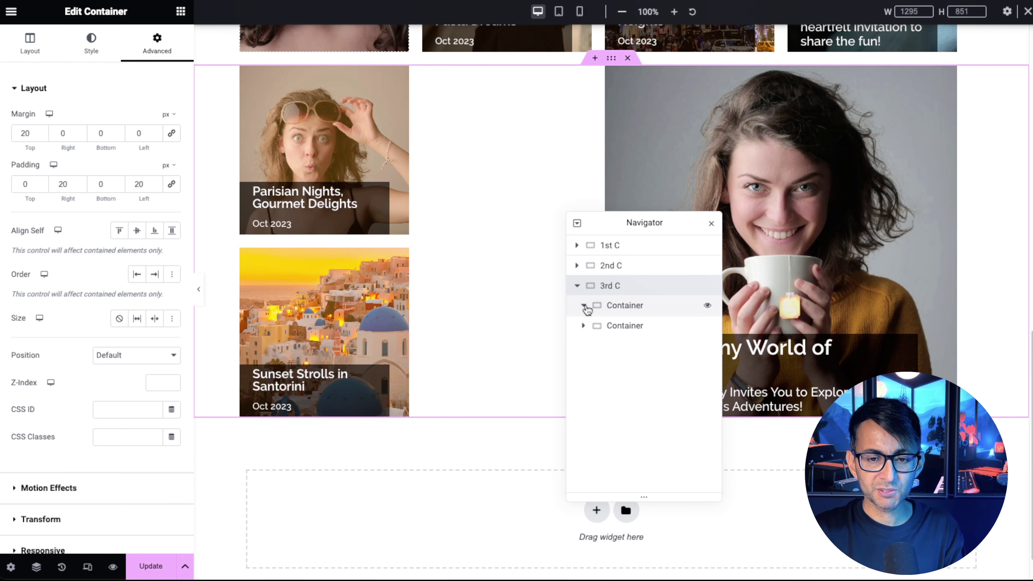
pyautogui.click(585, 308)
pyautogui.click(638, 330)
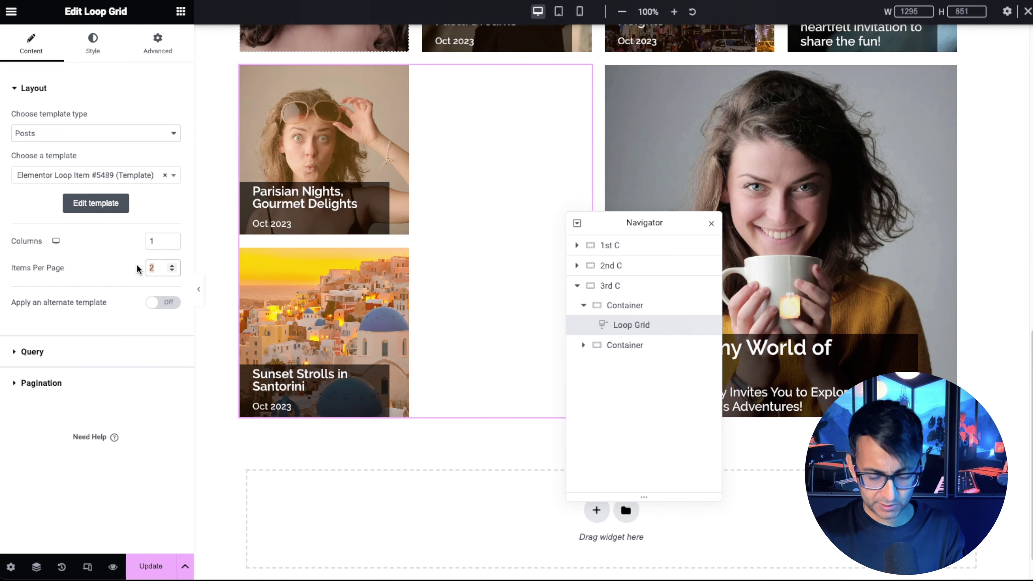
pyautogui.write('1')
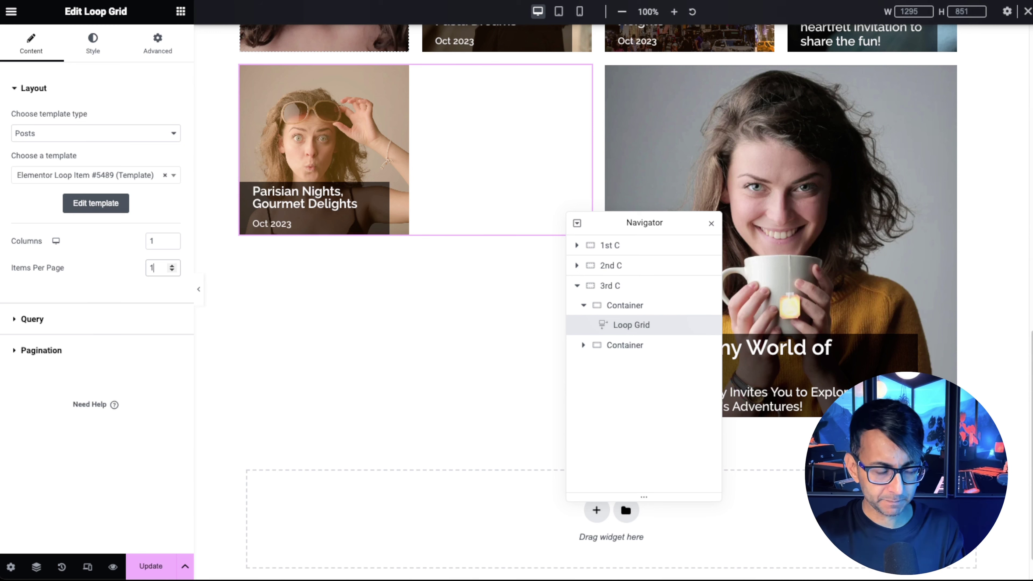
# Give the container holding the Loop Grid in 3rd C a classic pale beige background
pyautogui.click(639, 306)
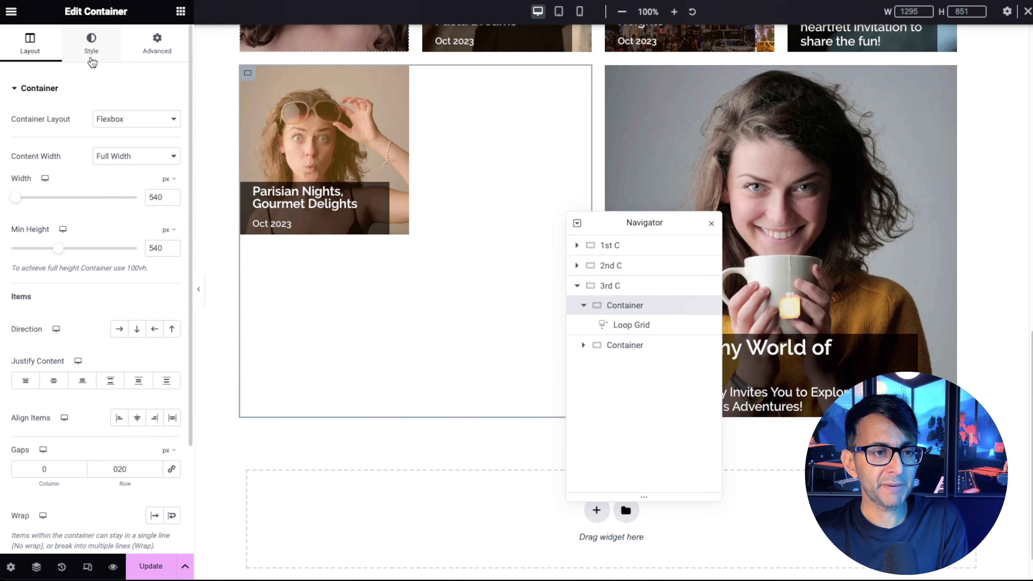
pyautogui.click(93, 44)
pyautogui.click(120, 145)
# Open the template of 3rd C's Loop Grid for editing and copy its Loop container
pyautogui.click(640, 325)
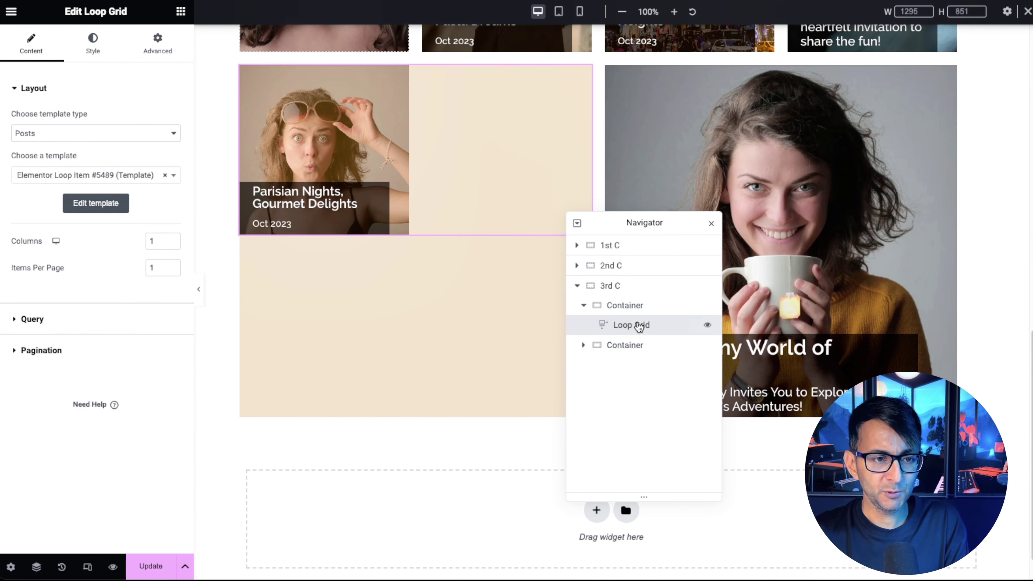
pyautogui.click(105, 205)
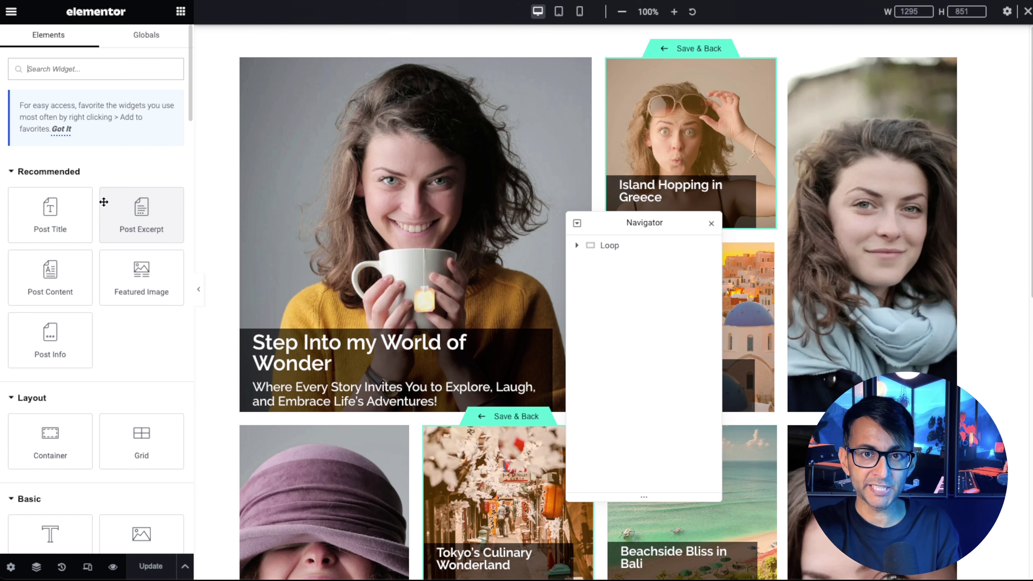
pyautogui.click(577, 245)
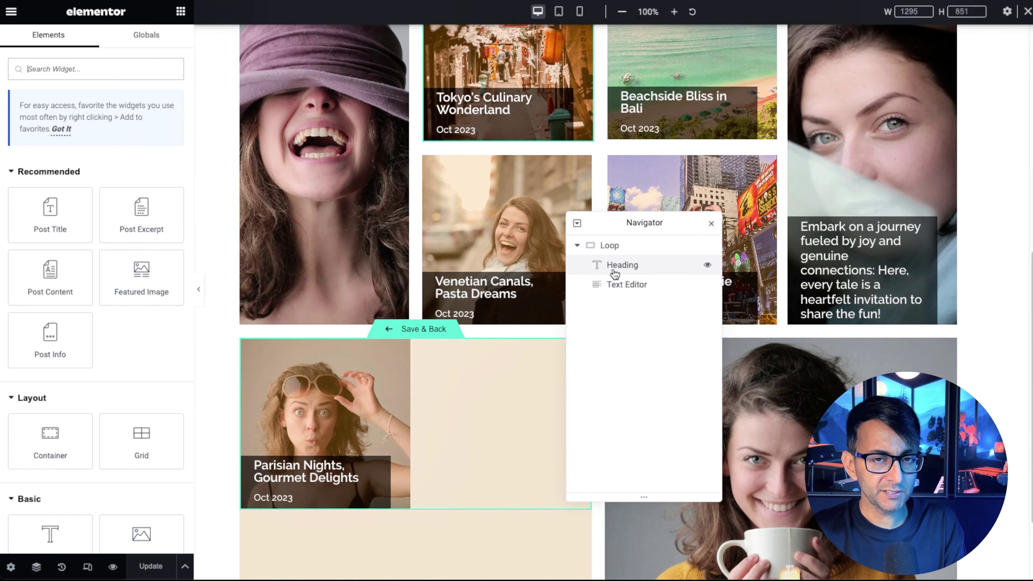
pyautogui.rightClick(611, 248)
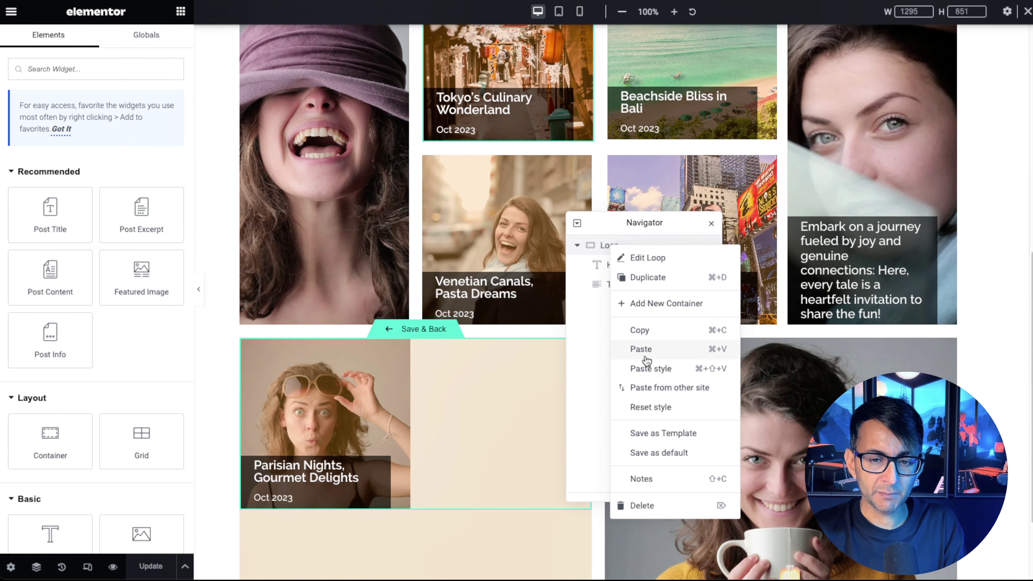
pyautogui.click(655, 331)
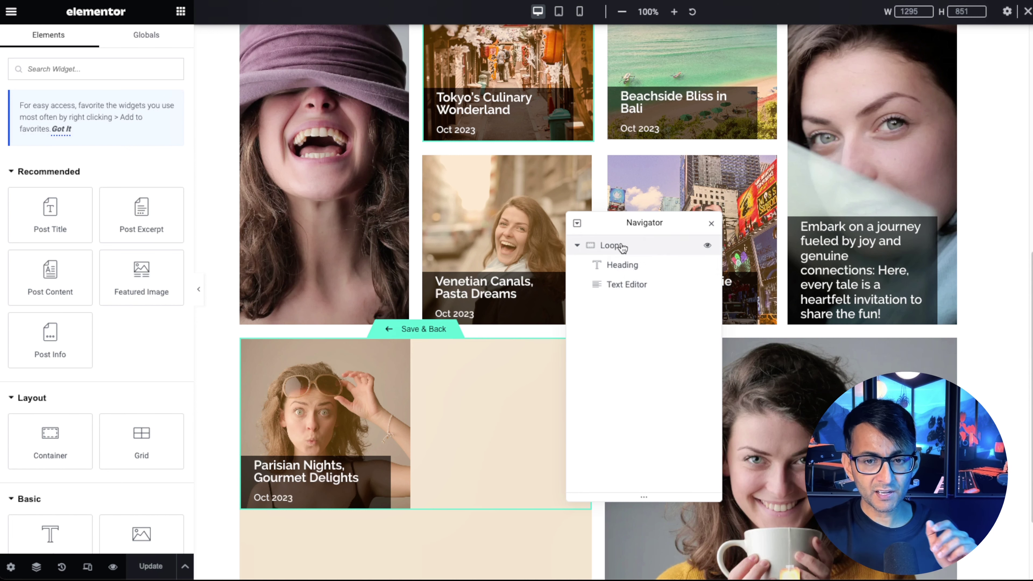
pyautogui.rightClick(618, 244)
pyautogui.click(650, 327)
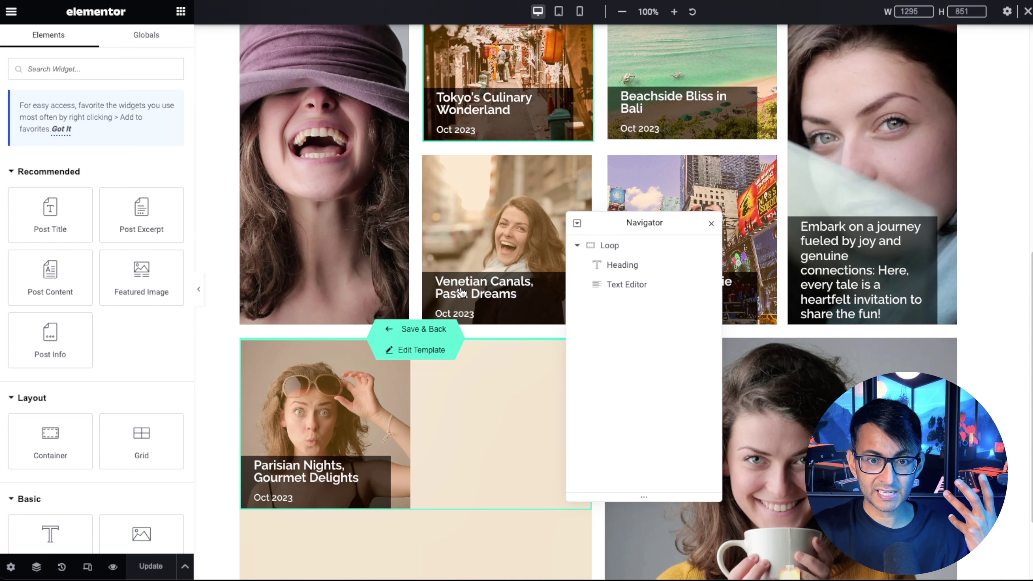
# Save and leave the template, and delete the Loop Grid from 3rd C's first container
pyautogui.click(432, 329)
pyautogui.rightClick(626, 326)
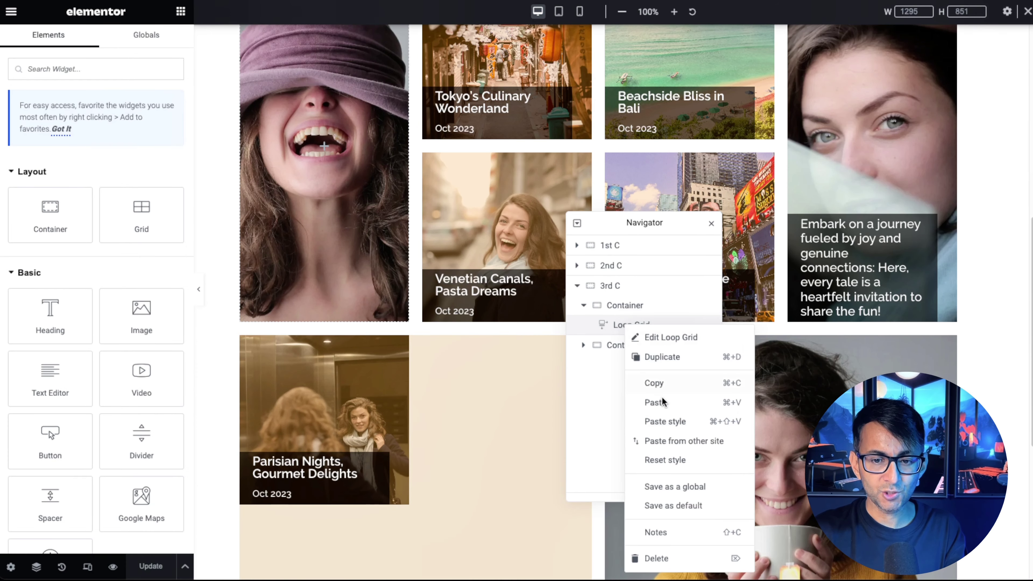
pyautogui.click(667, 559)
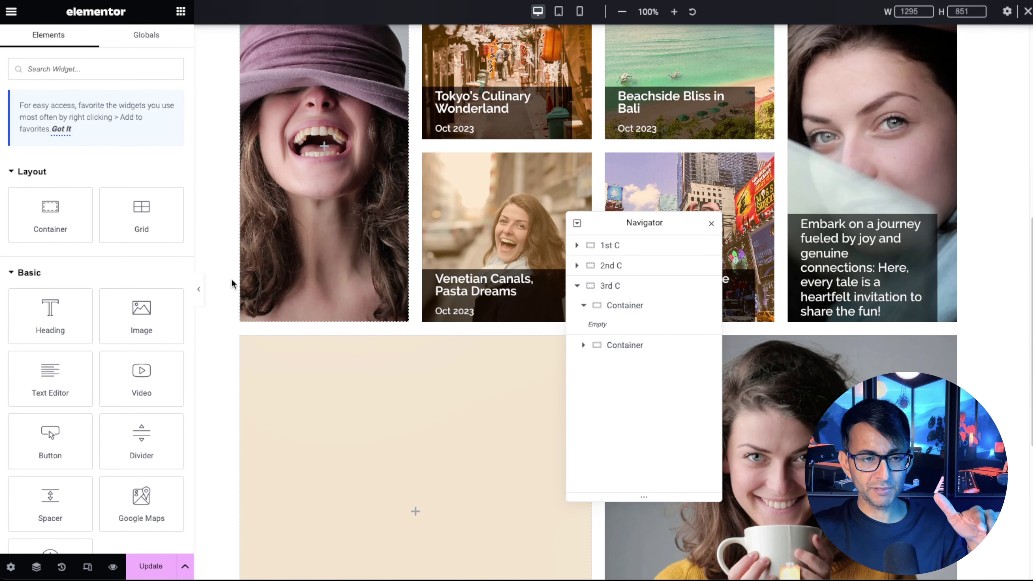
# Add a new Loop Grid to the emptied beige container and create a new template for it, saving the page changes
pyautogui.click(105, 70)
pyautogui.write('loo')
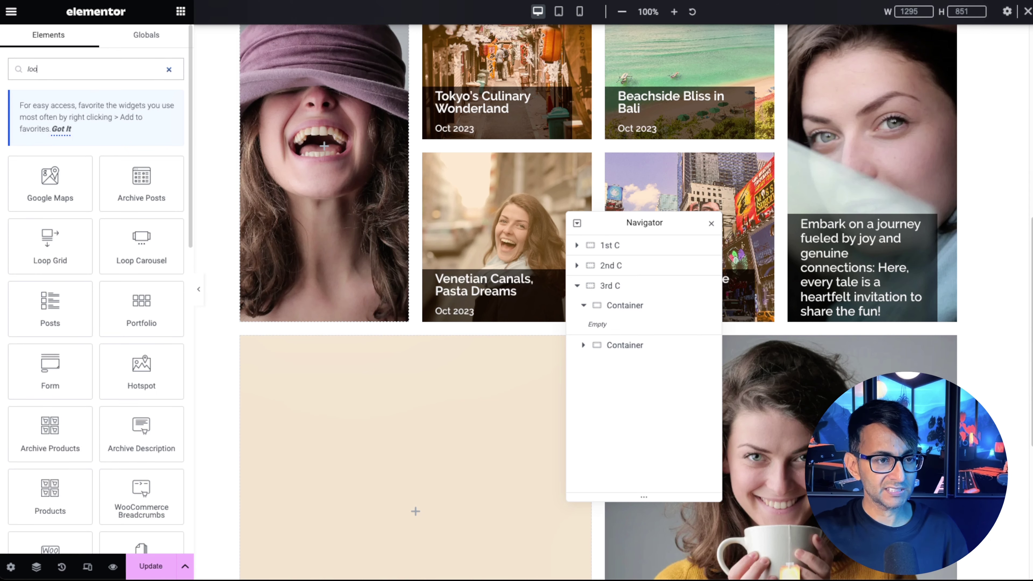
pyautogui.moveTo(51, 254); pyautogui.dragTo(358, 431)
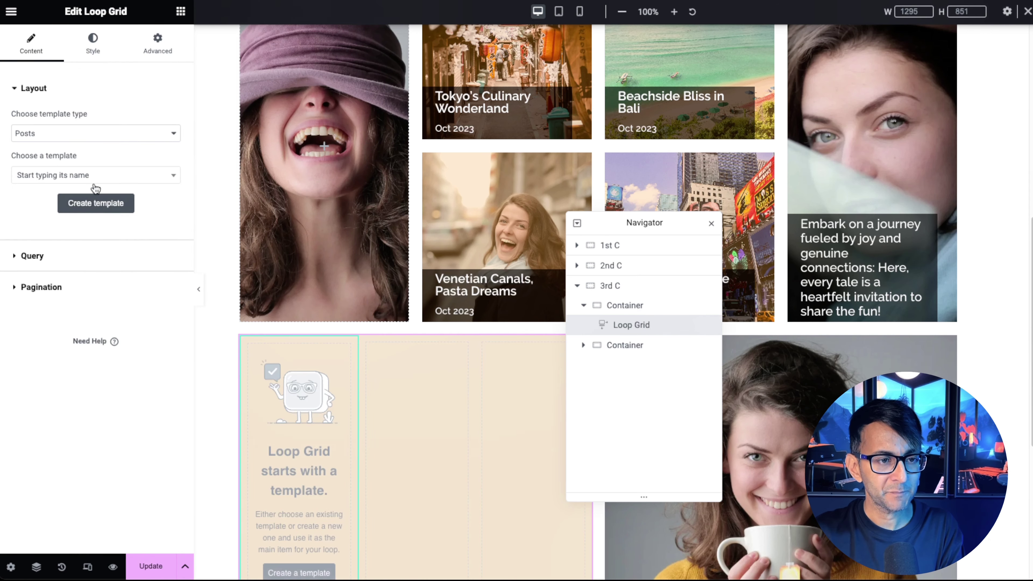
pyautogui.click(97, 204)
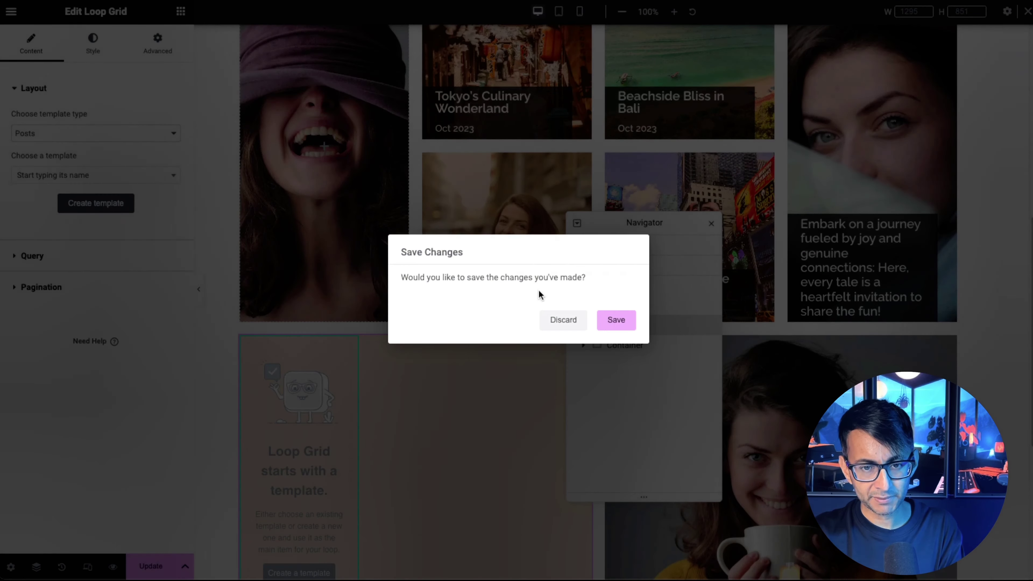
pyautogui.click(618, 321)
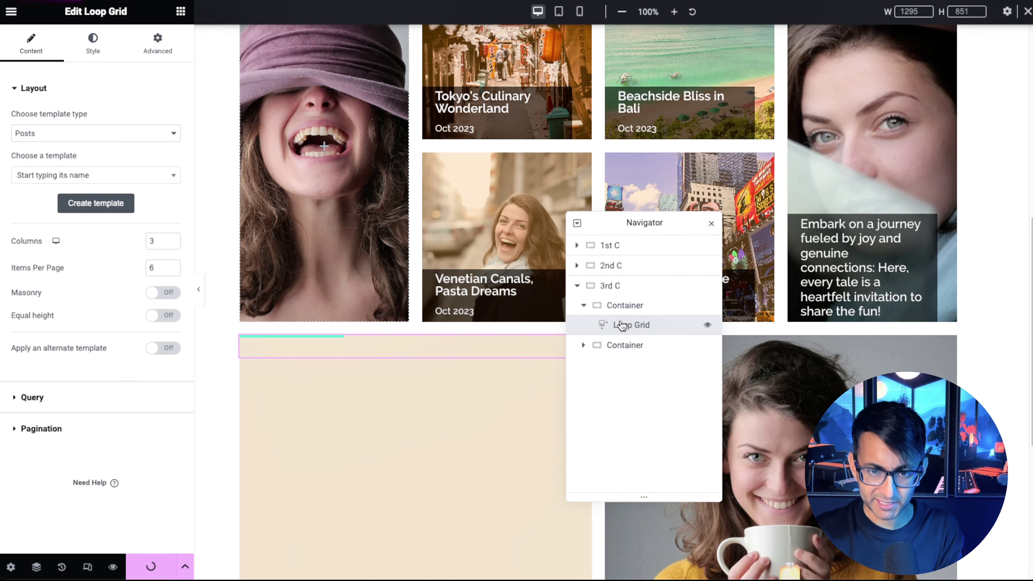
# Paste the copied Loop container into the new template, and save and return to the page
pyautogui.rightClick(276, 381)
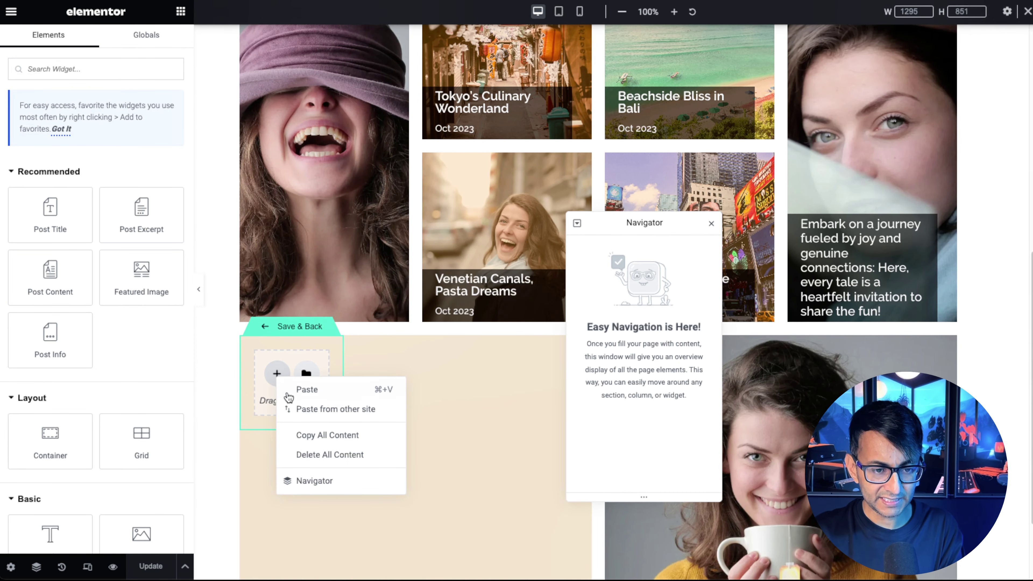
pyautogui.click(299, 389)
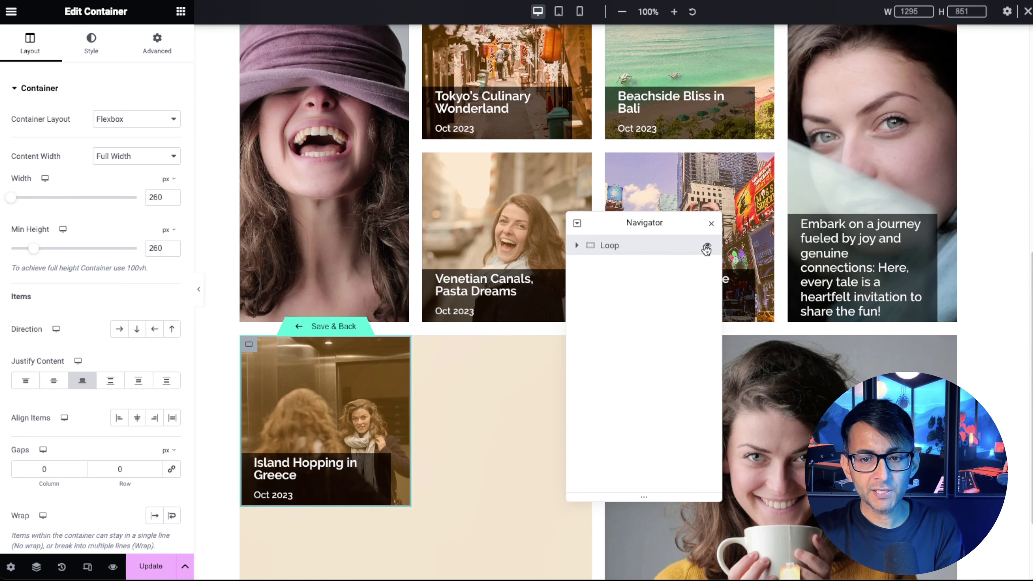
pyautogui.click(334, 327)
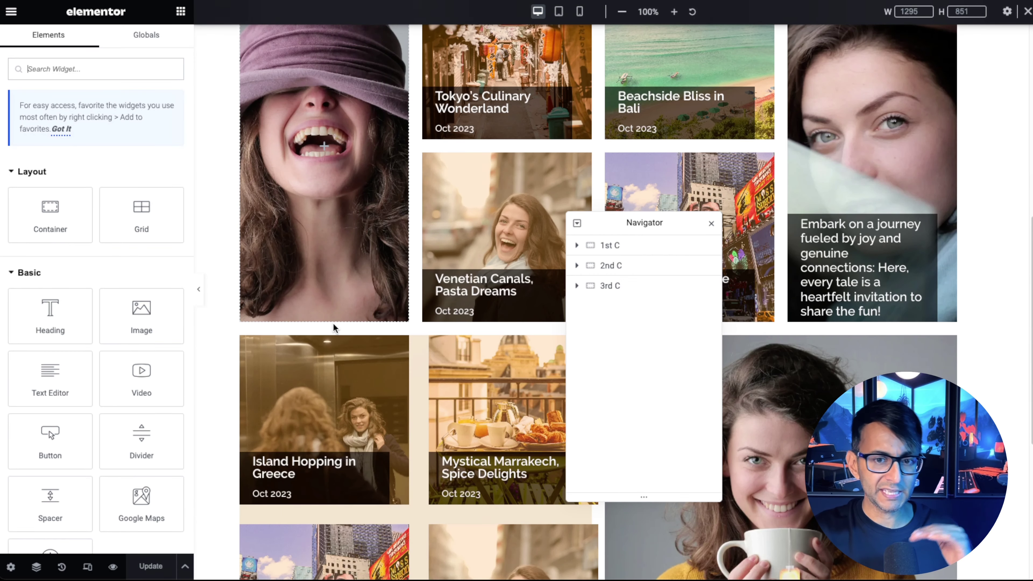
# Set the new Loop Grid in 3rd C to 1 column and 9 items per page
pyautogui.click(576, 285)
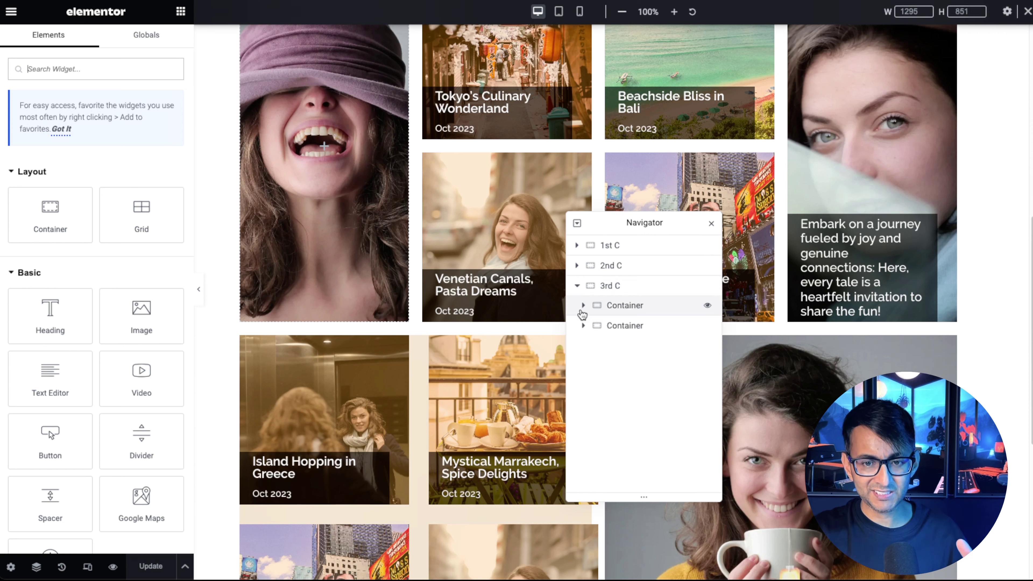
pyautogui.click(582, 305)
pyautogui.click(582, 305)
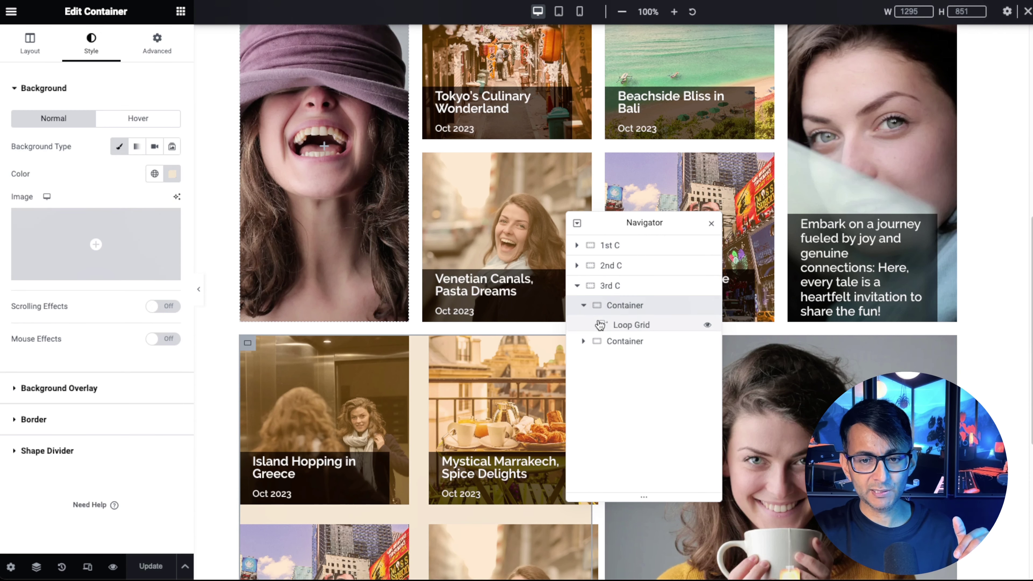
pyautogui.click(627, 324)
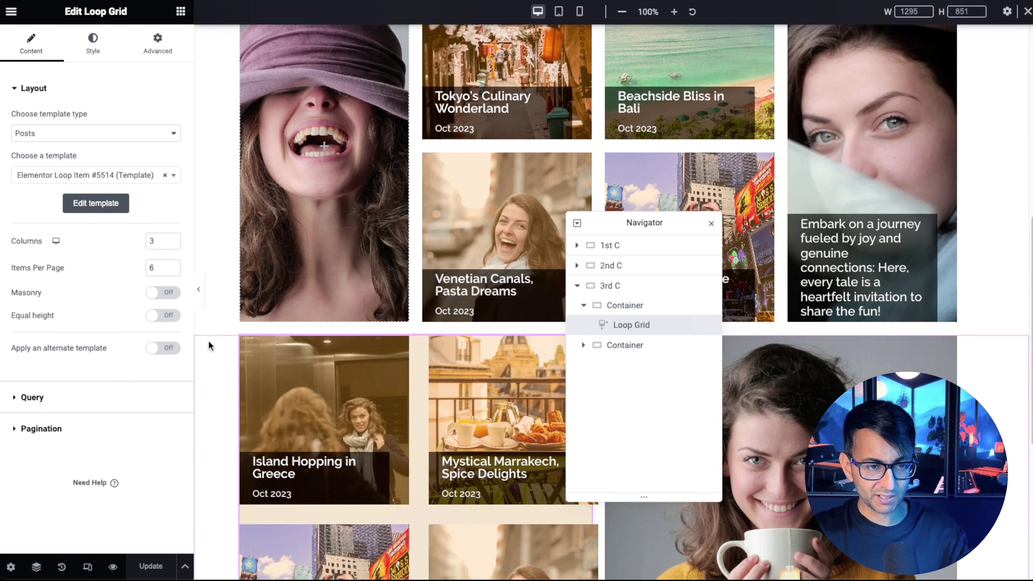
pyautogui.click(163, 241)
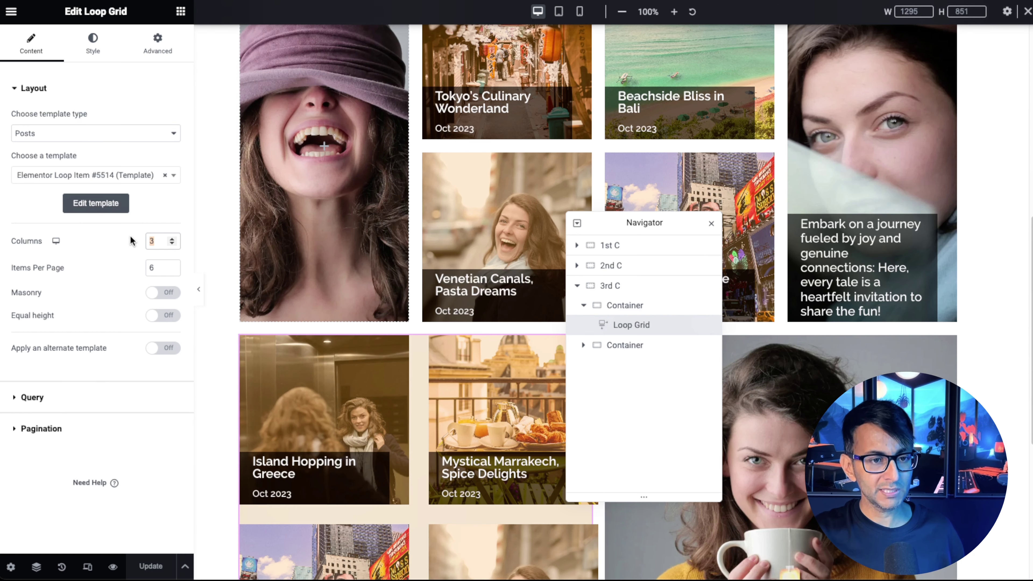
pyautogui.write('1')
pyautogui.press('Tab')
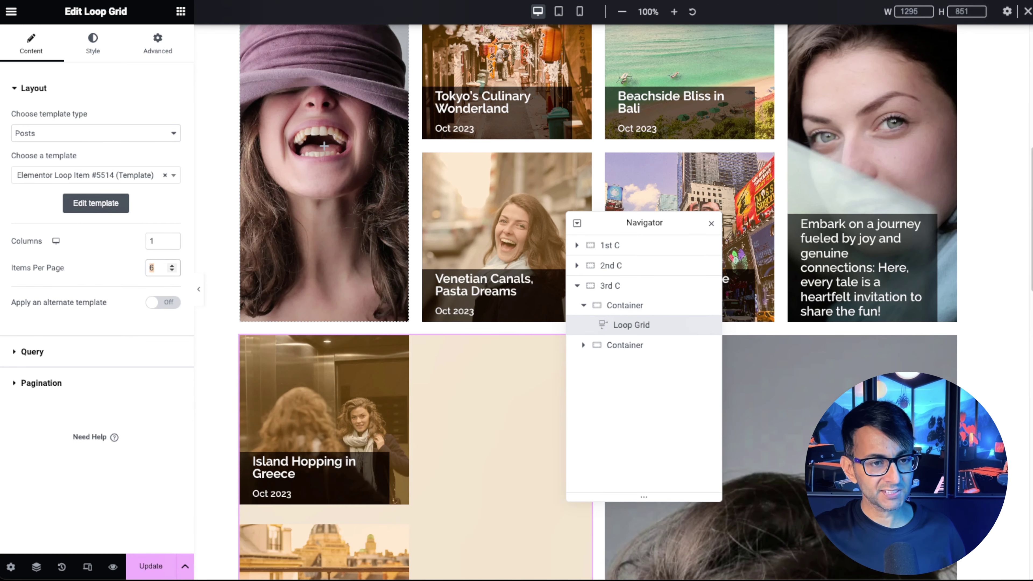
pyautogui.write('9')
pyautogui.scroll(-10, 431, 458)
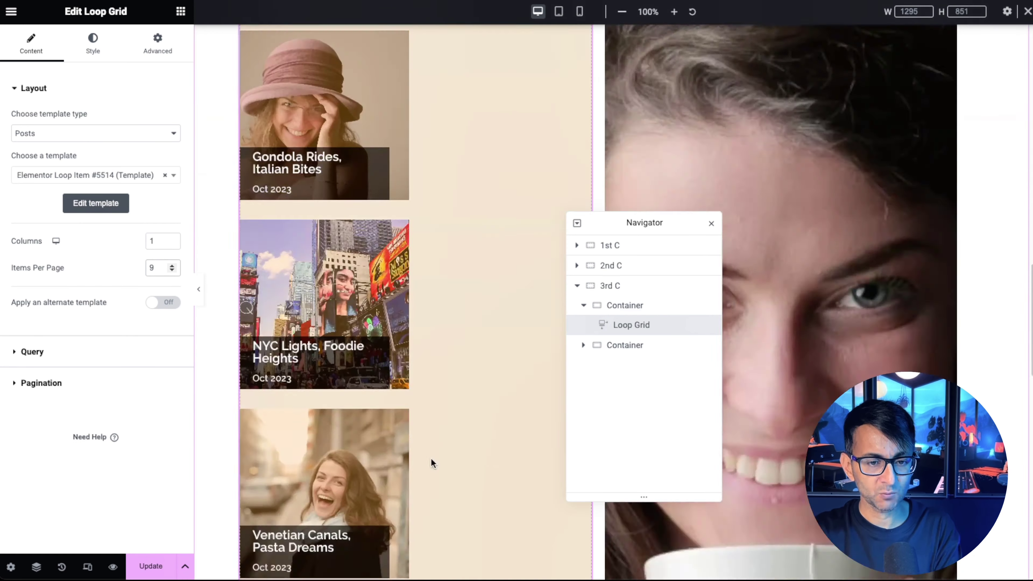
pyautogui.scroll(-5, 436, 463)
pyautogui.scroll(15, 436, 463)
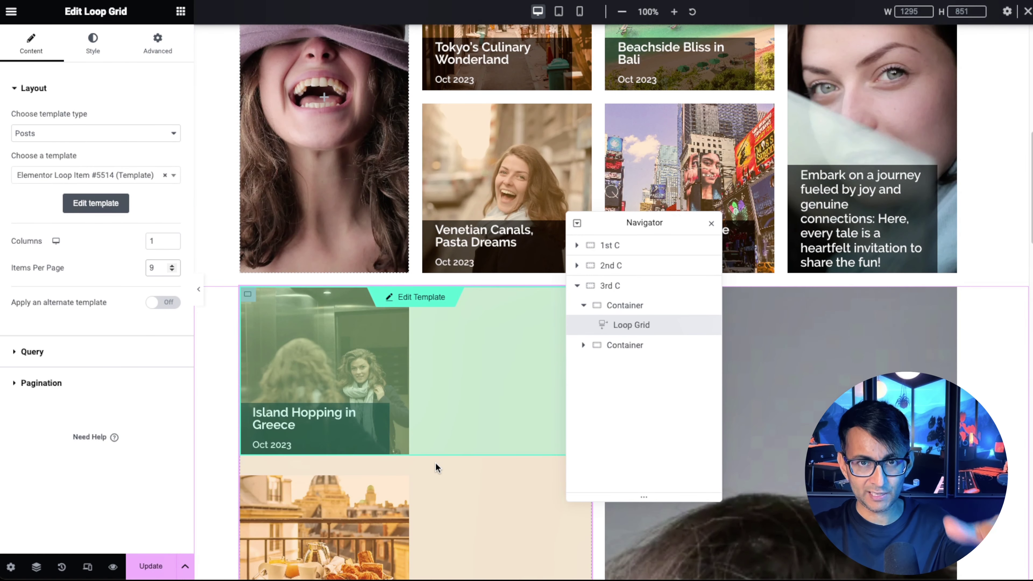
# Open the new Loop Grid's template and remove the background image from its Loop container
pyautogui.click(422, 299)
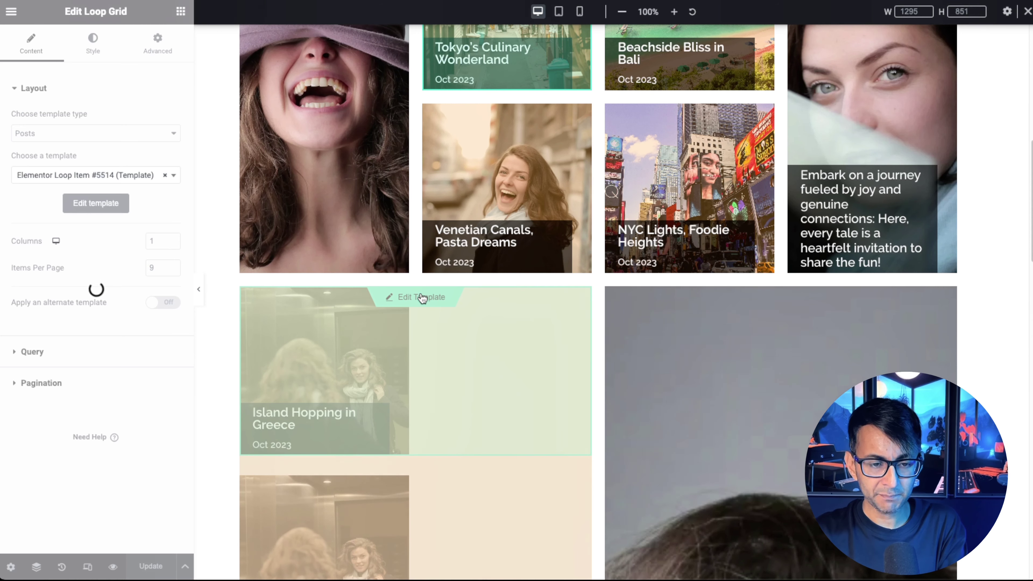
pyautogui.click(616, 247)
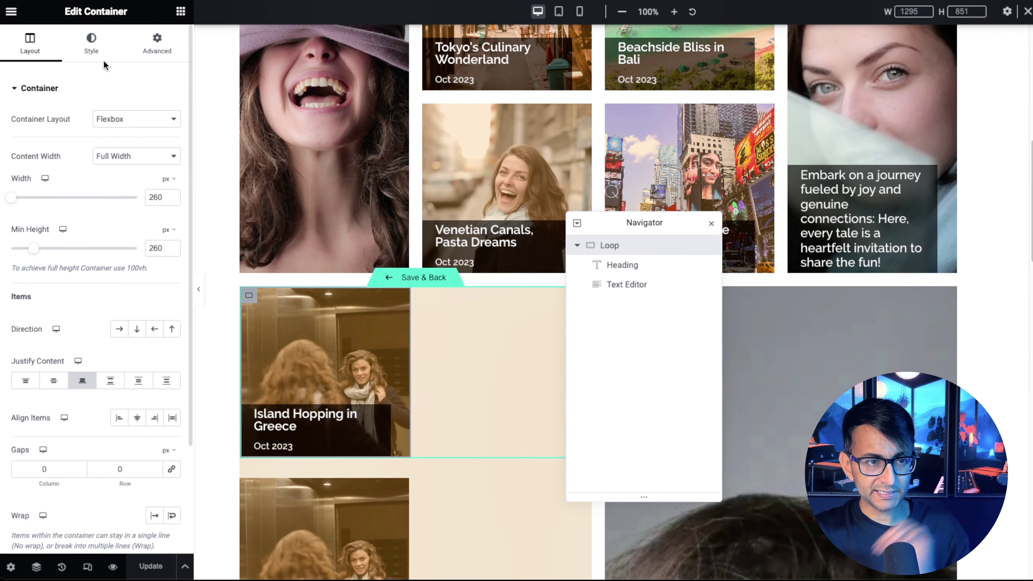
pyautogui.click(94, 48)
pyautogui.click(172, 217)
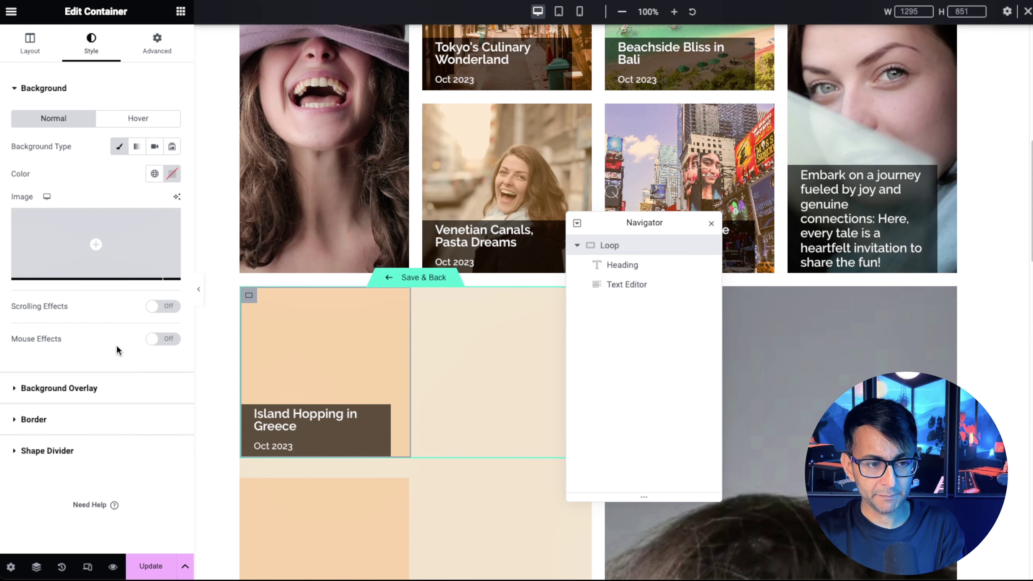
# Clear the background overlay color of the template's Loop container
pyautogui.click(105, 390)
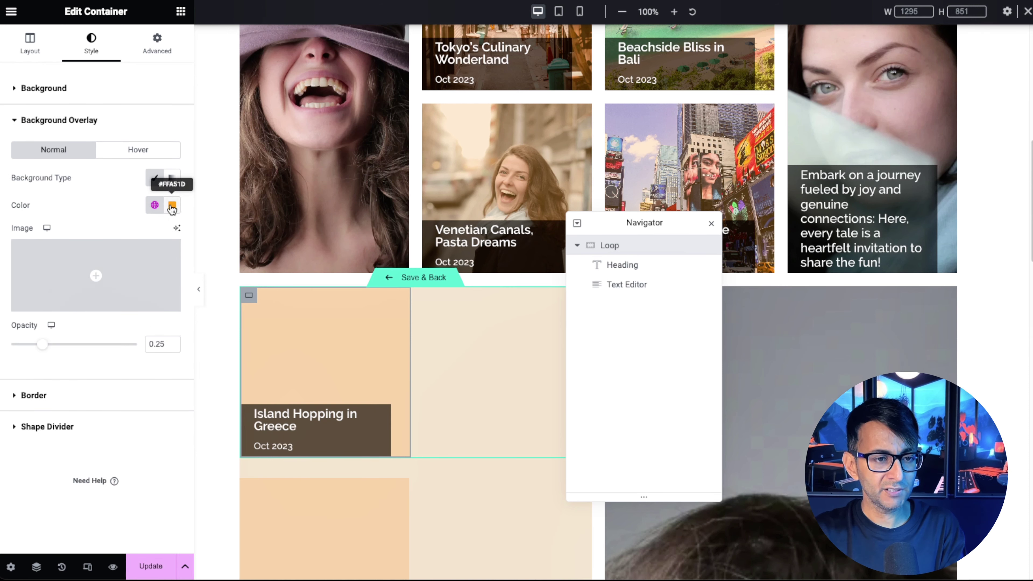
pyautogui.click(171, 206)
pyautogui.click(191, 231)
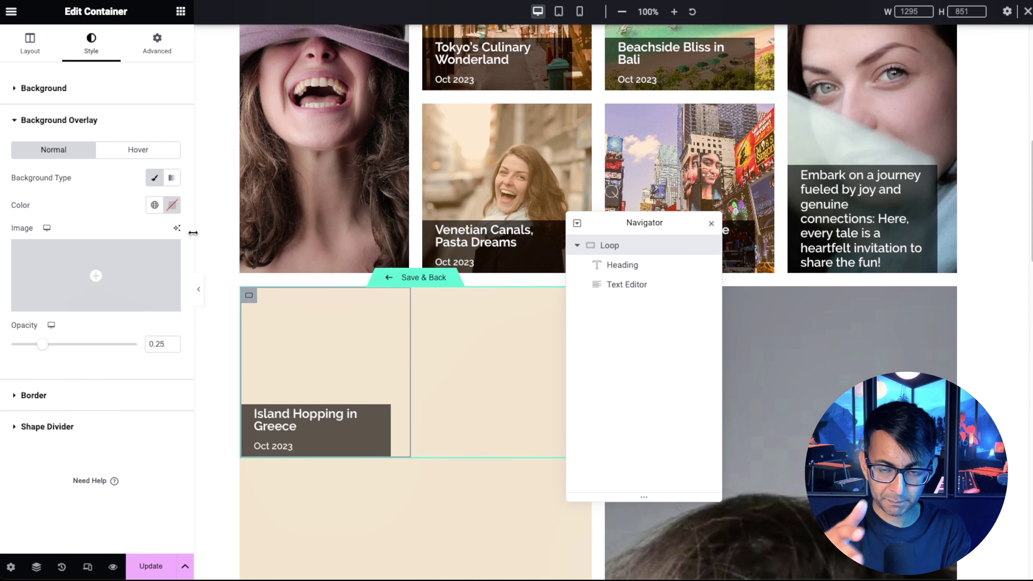
# Clear the background colors of the Heading and the Text Editor in the Loop template
pyautogui.click(622, 265)
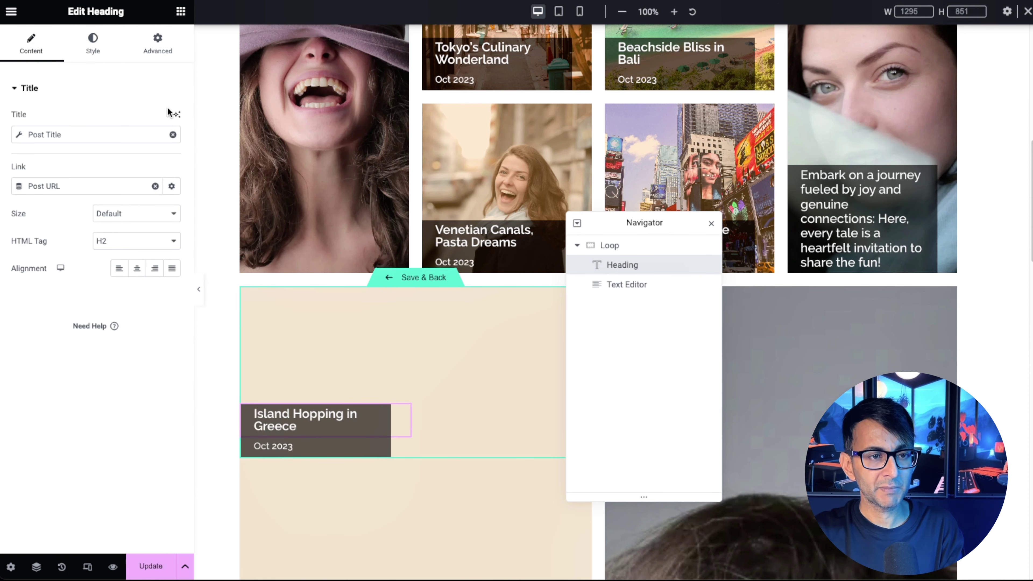
pyautogui.click(93, 43)
pyautogui.click(158, 43)
pyautogui.click(172, 267)
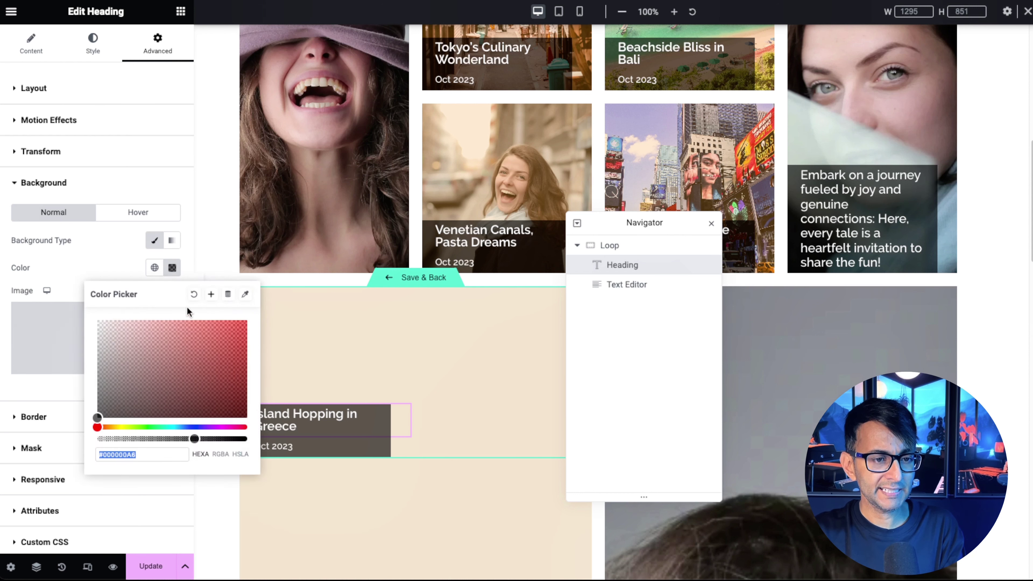
pyautogui.click(192, 293)
pyautogui.click(624, 284)
pyautogui.click(171, 267)
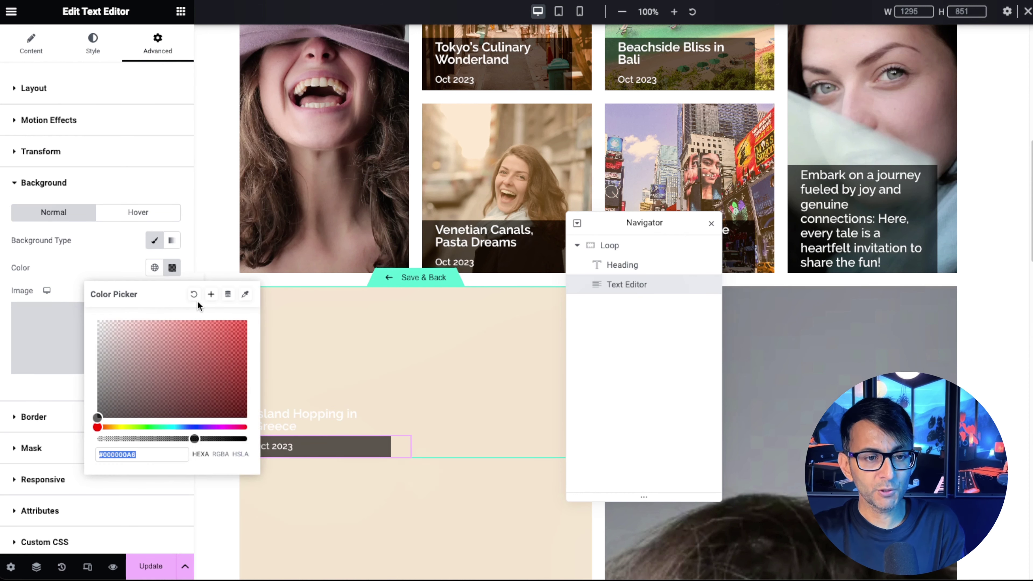
pyautogui.click(193, 293)
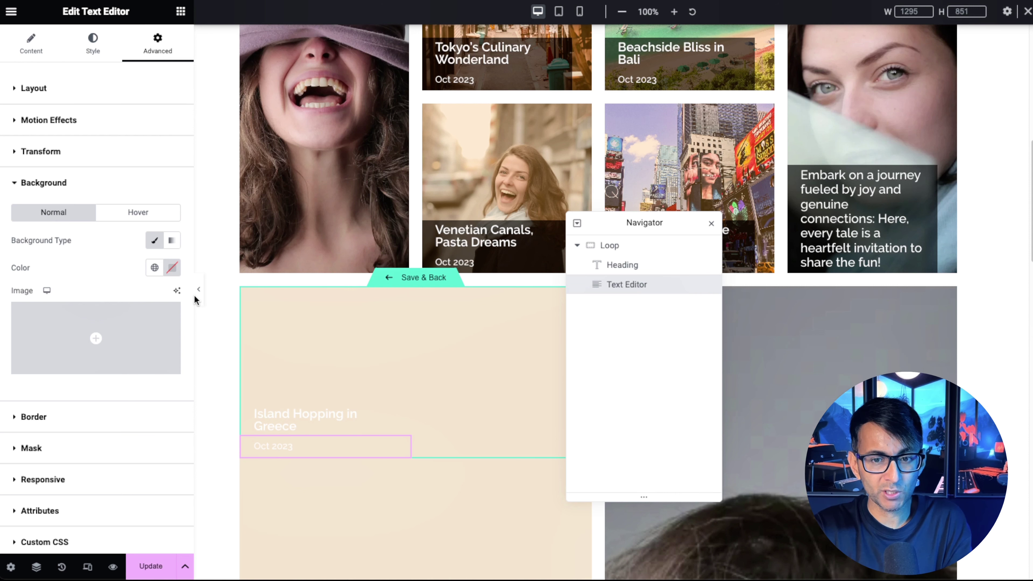
# Set the text color of the template's Text Editor and Heading to black
pyautogui.click(93, 45)
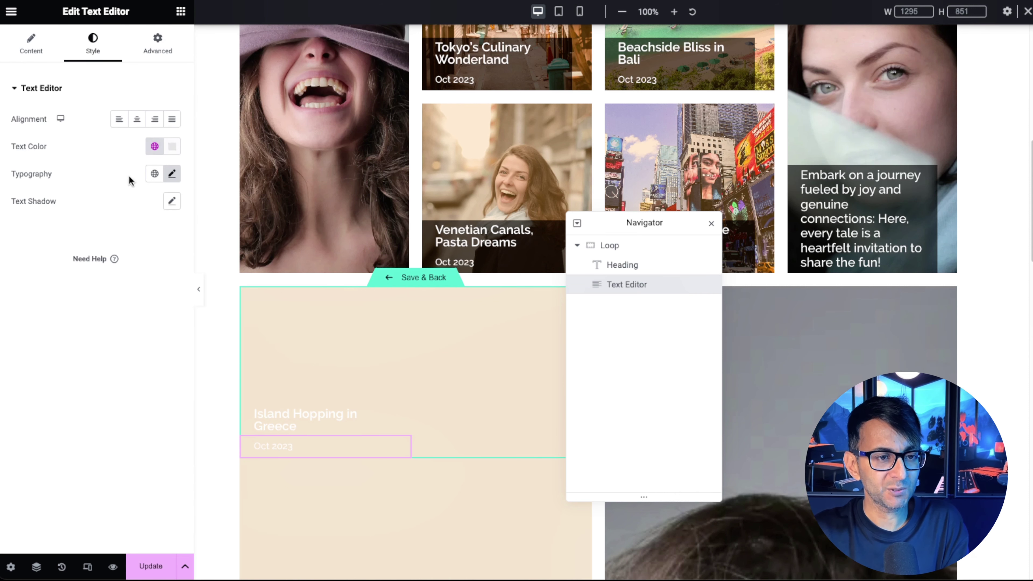
pyautogui.click(154, 147)
pyautogui.click(83, 286)
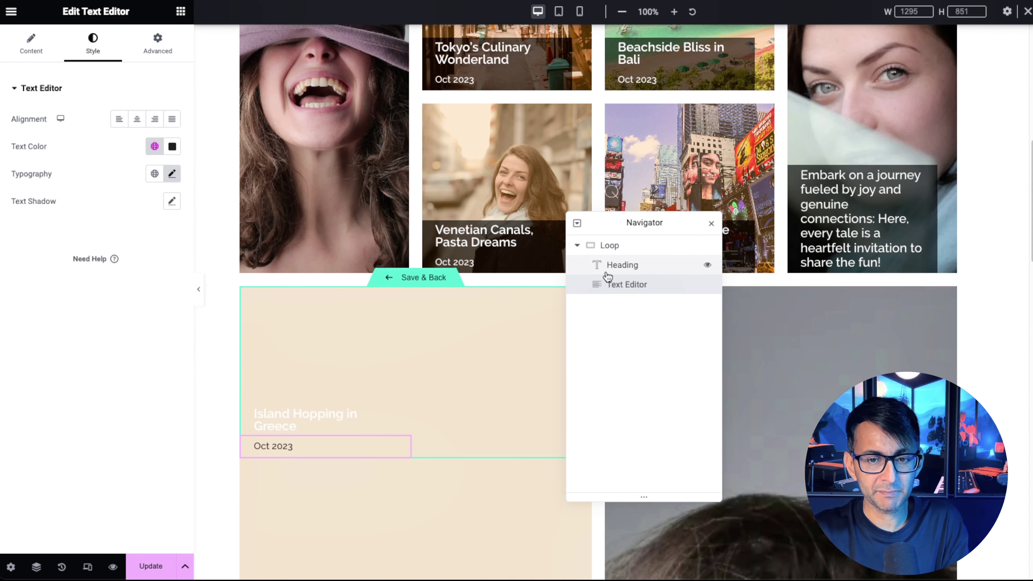
pyautogui.click(614, 266)
pyautogui.click(92, 44)
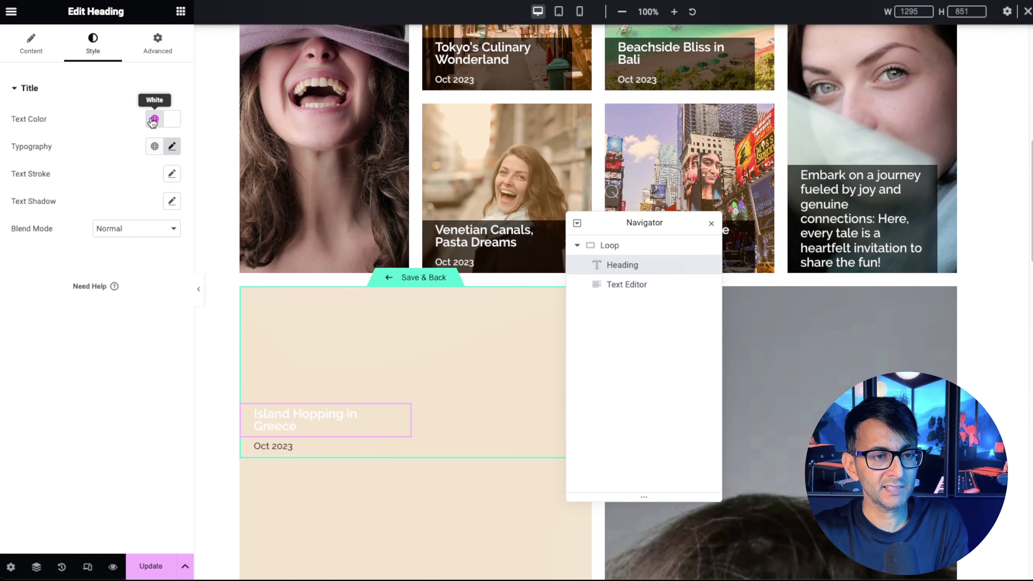
# Set the Loop container's width to 100 and clear its minimum height
pyautogui.click(637, 246)
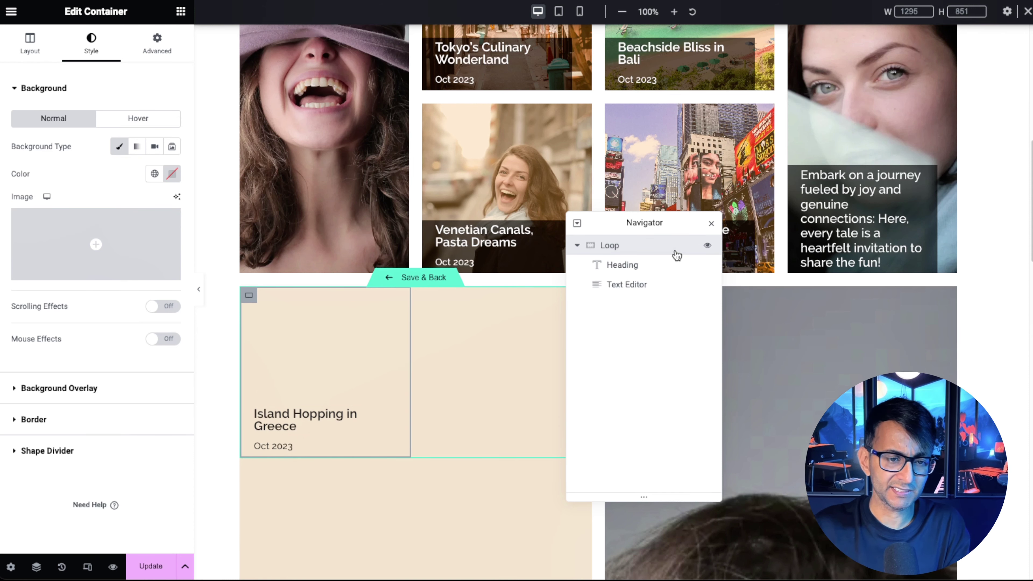
pyautogui.click(29, 43)
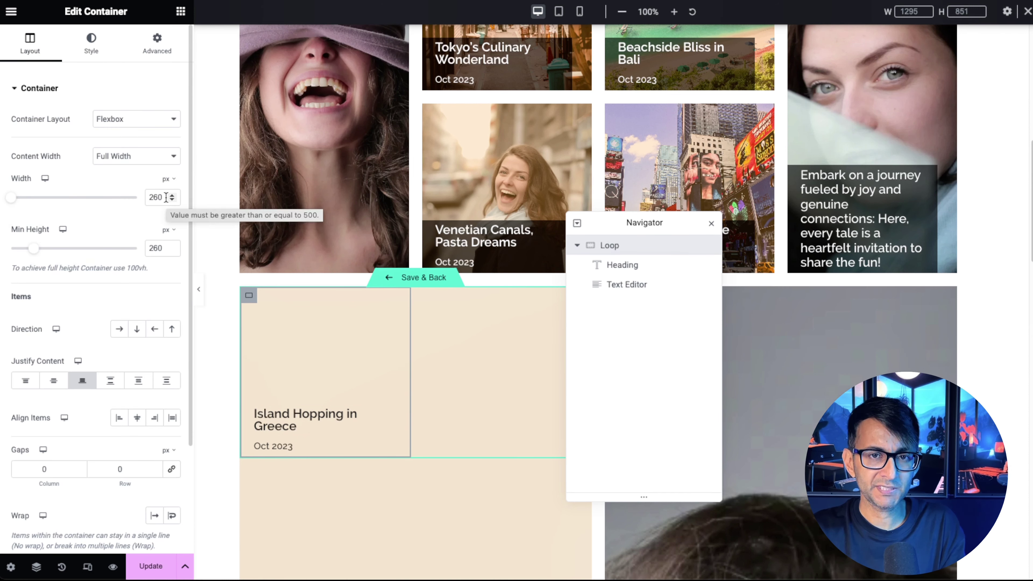
pyautogui.moveTo(166, 197); pyautogui.dragTo(130, 196)
pyautogui.write('100')
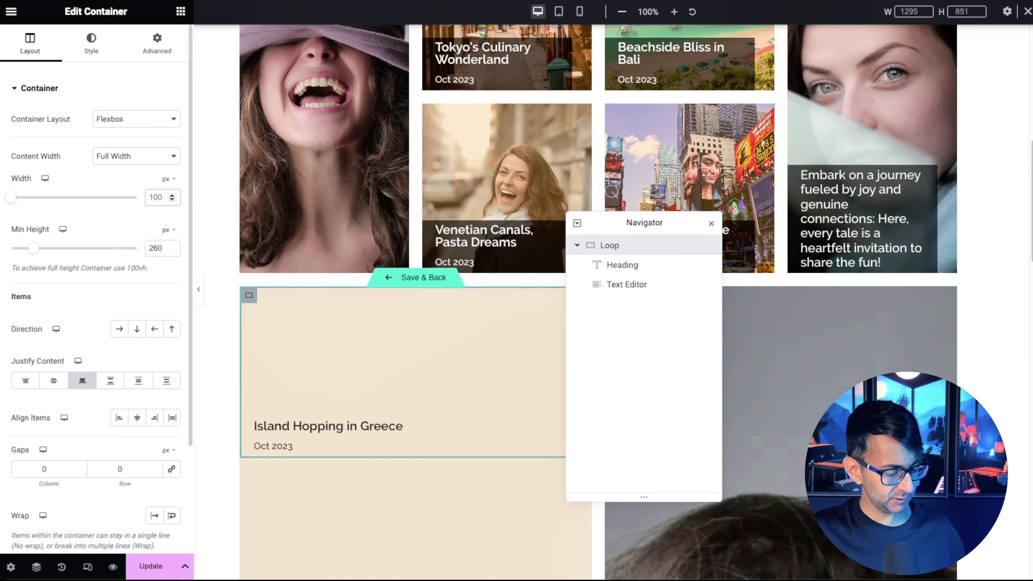
pyautogui.doubleClick(155, 247)
pyautogui.press('BackSpace')
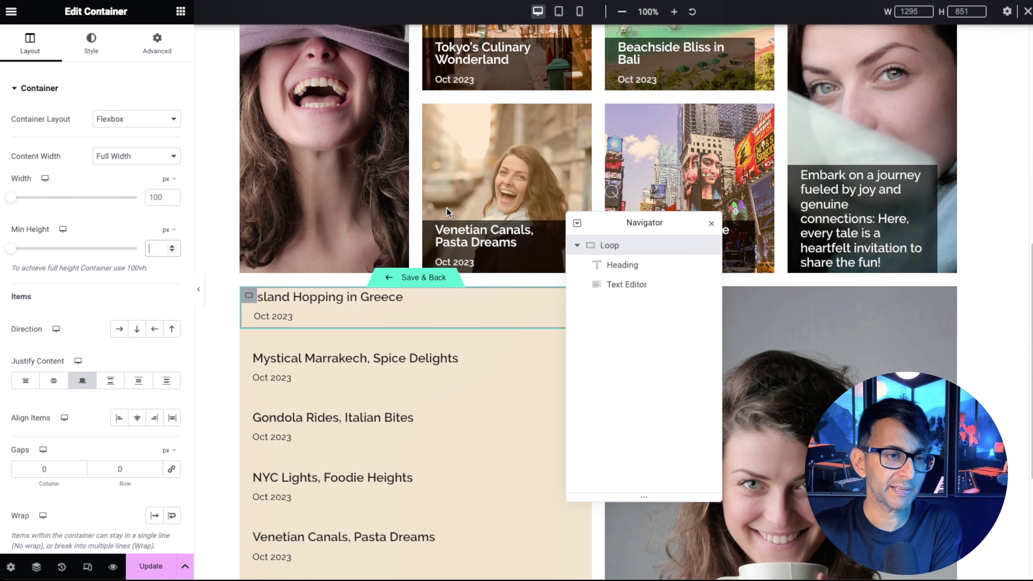
# Lay out the Loop container as a row justified to the start, with the date Text Editor ahead of the Heading
pyautogui.click(120, 329)
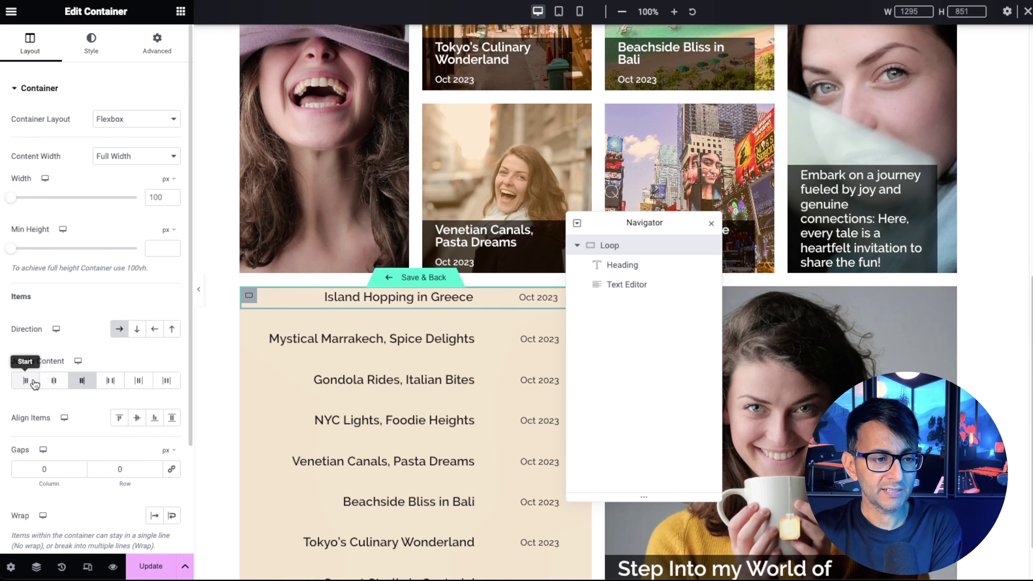
pyautogui.click(27, 381)
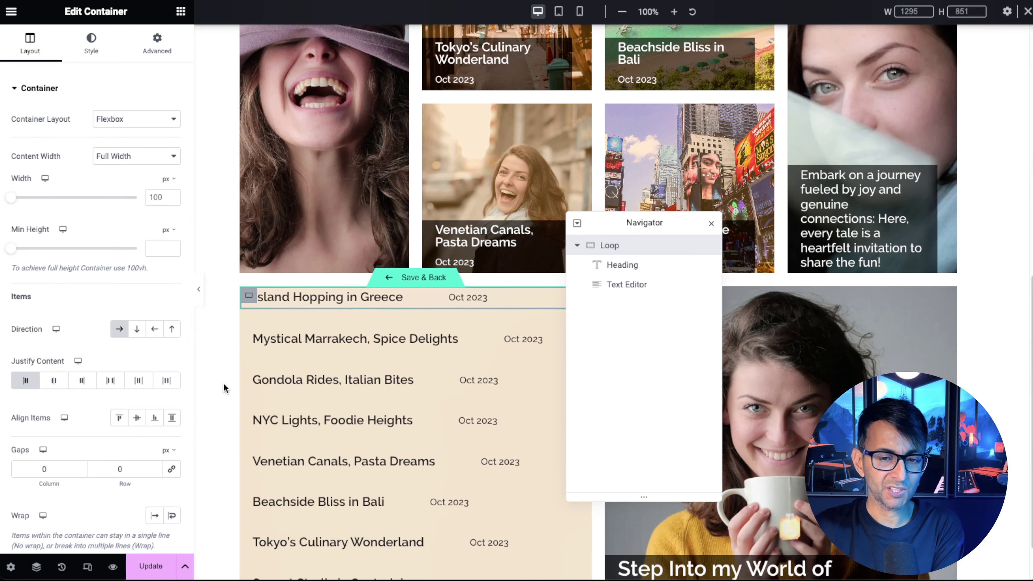
pyautogui.moveTo(626, 284); pyautogui.dragTo(639, 267)
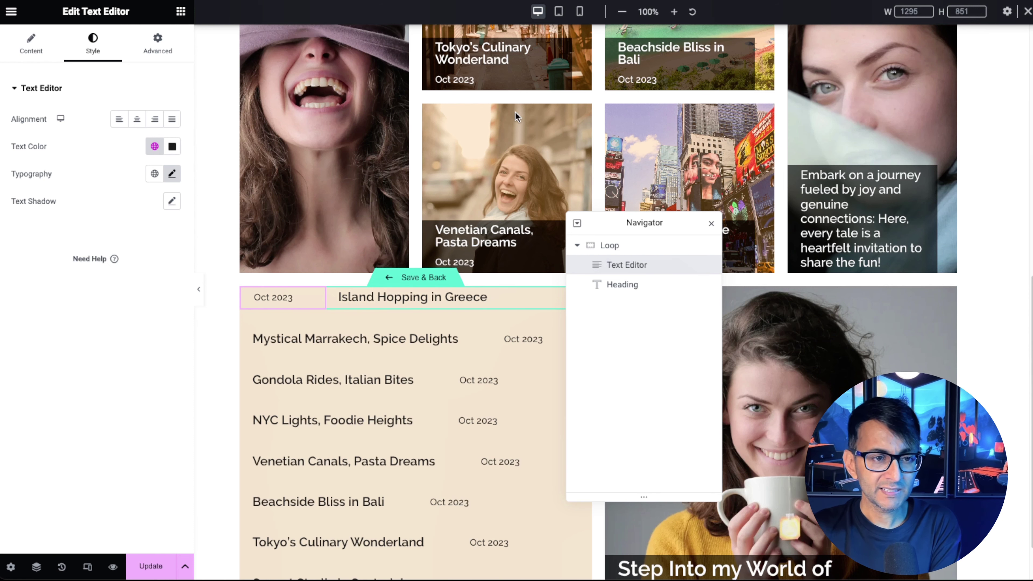
# Set the date Text Editor's right margin and right padding to 0
pyautogui.click(158, 45)
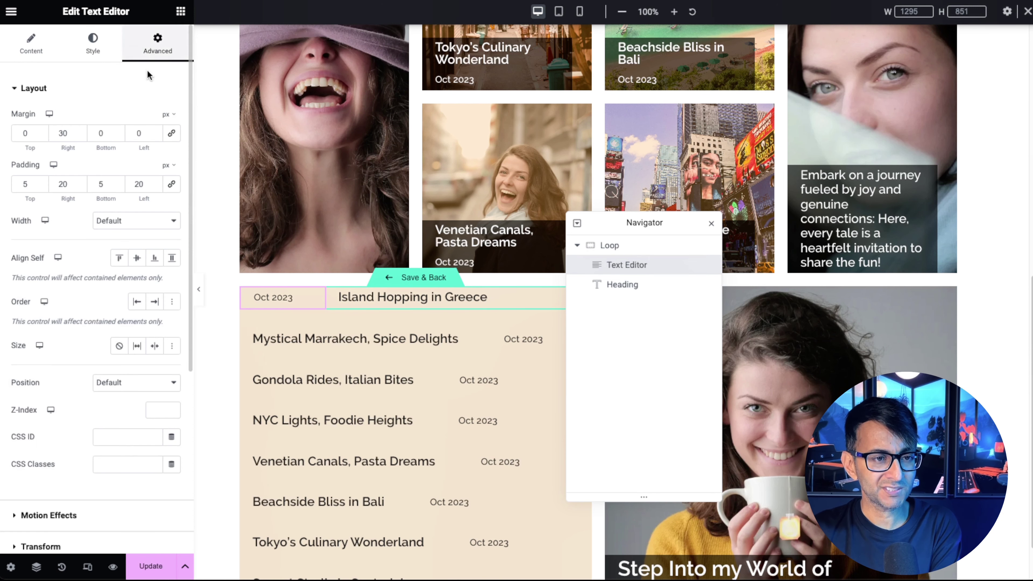
pyautogui.write('0')
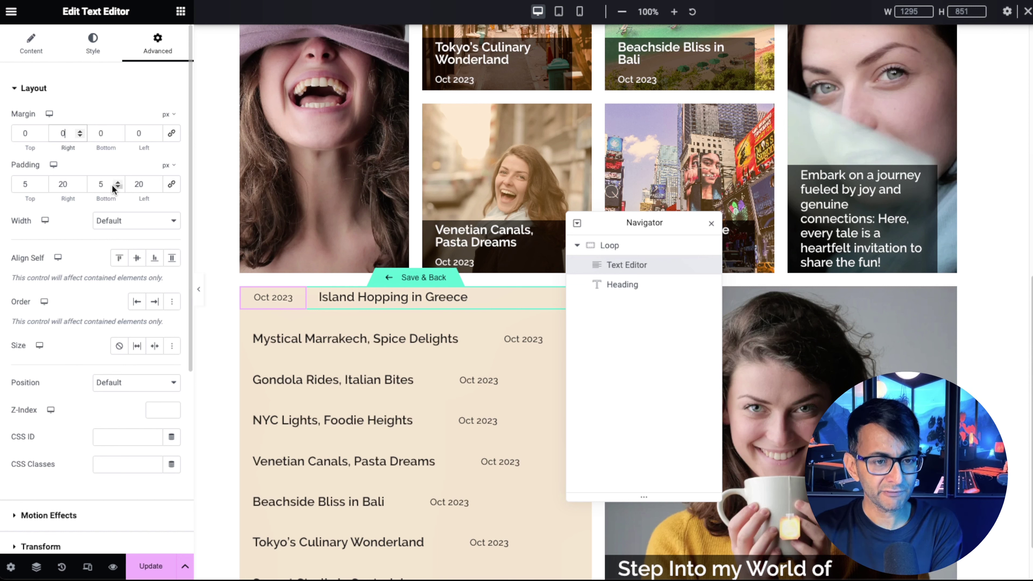
pyautogui.doubleClick(65, 184)
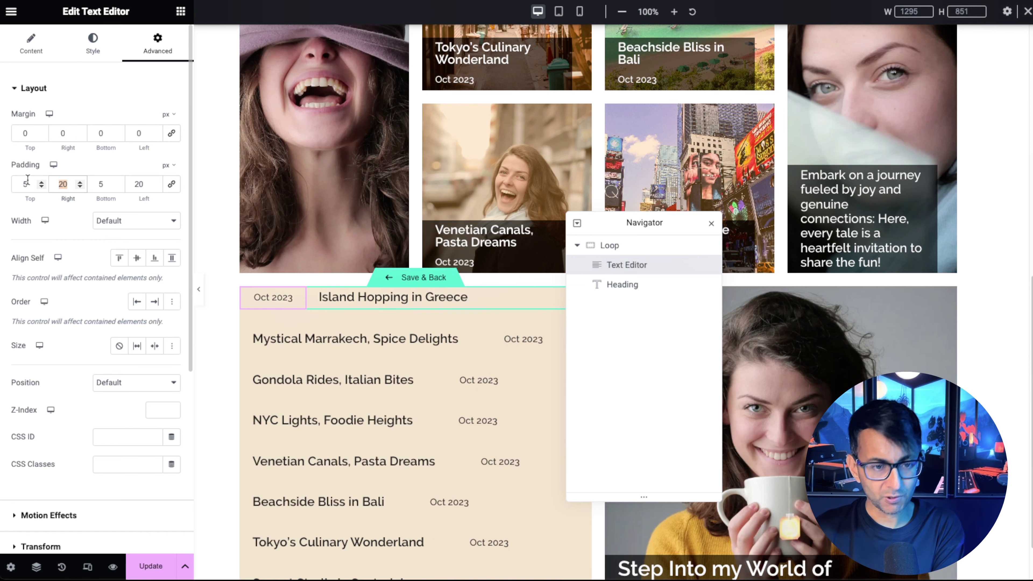
pyautogui.write('0')
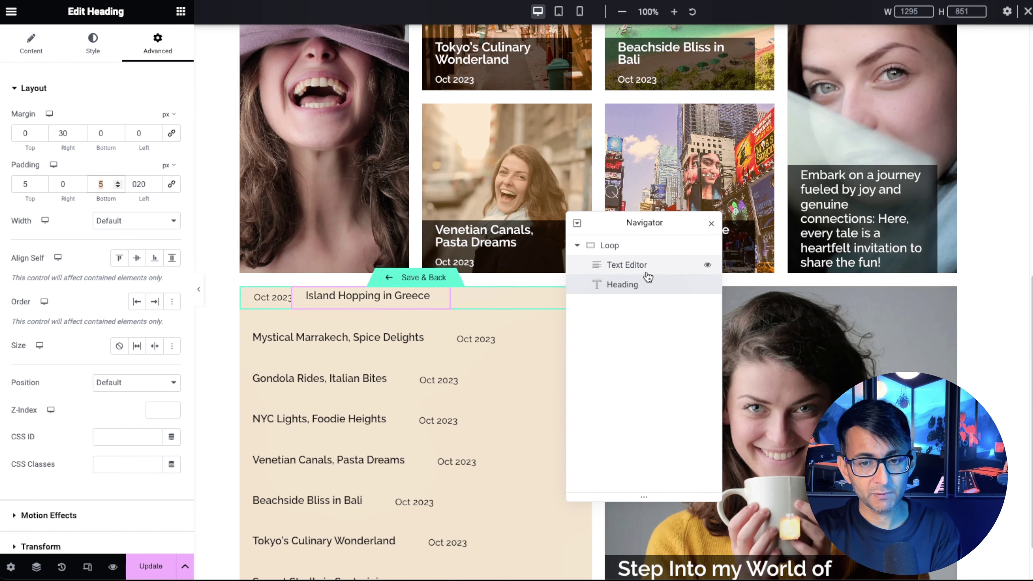
# Center-align the Loop container's items vertically and check the spacing settings of the Text Editor and Heading
pyautogui.click(621, 246)
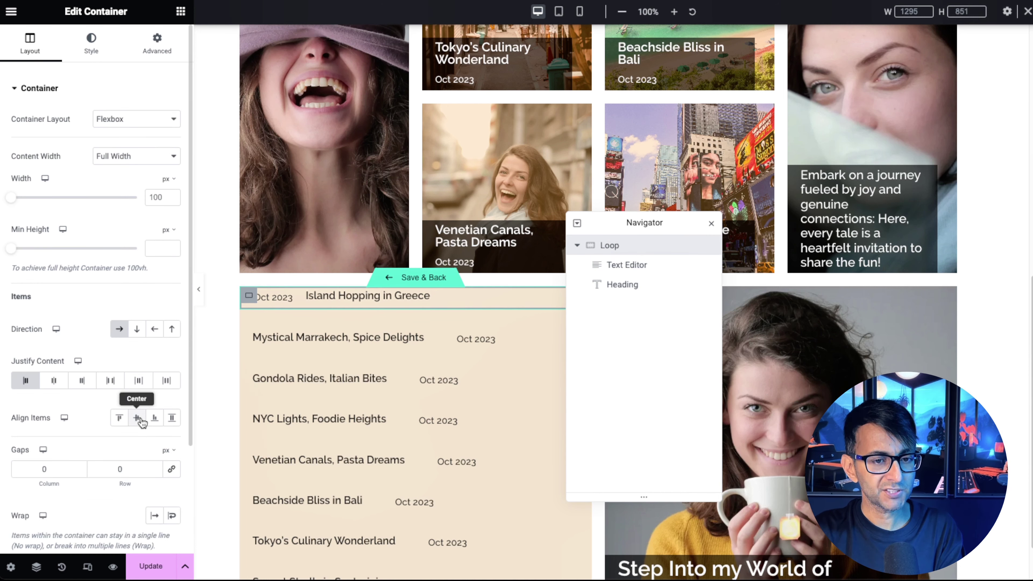
pyautogui.click(138, 419)
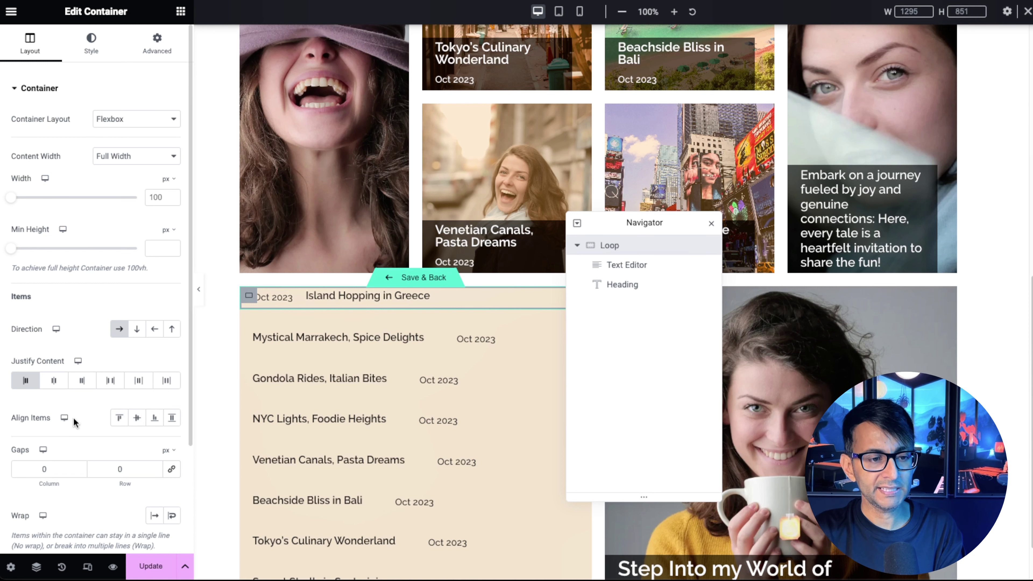
pyautogui.click(137, 421)
pyautogui.click(137, 419)
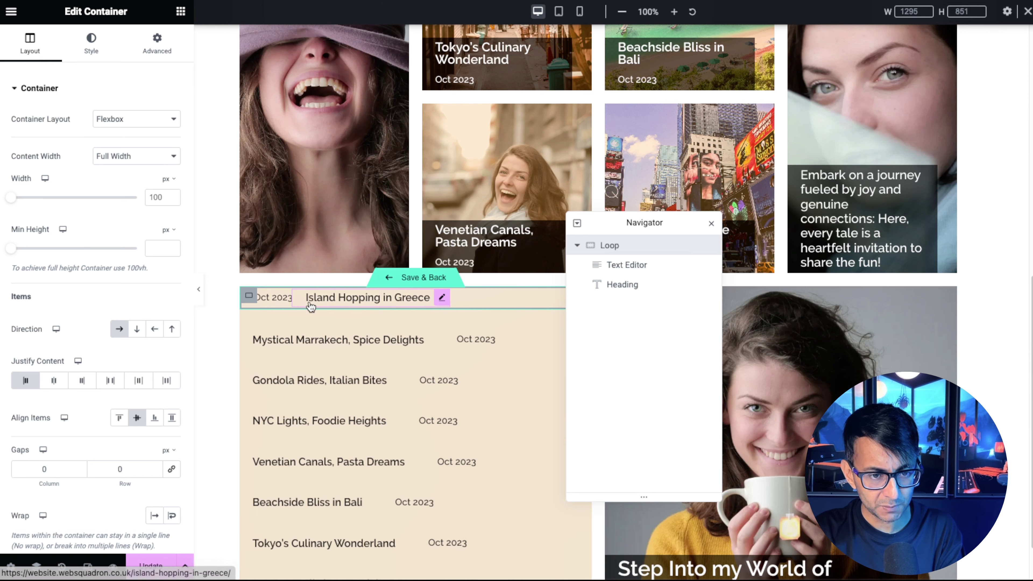
pyautogui.click(629, 267)
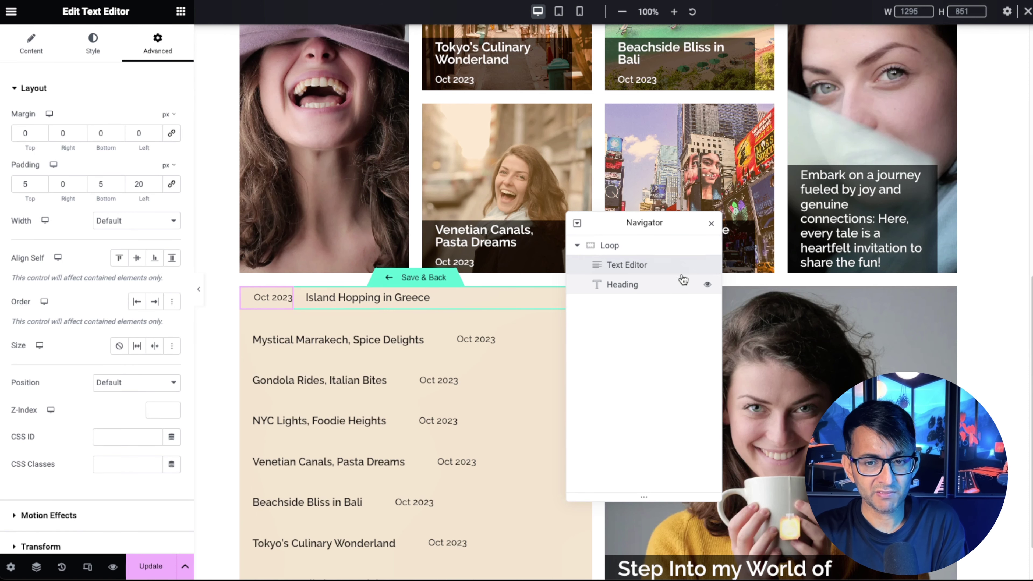
pyautogui.click(626, 284)
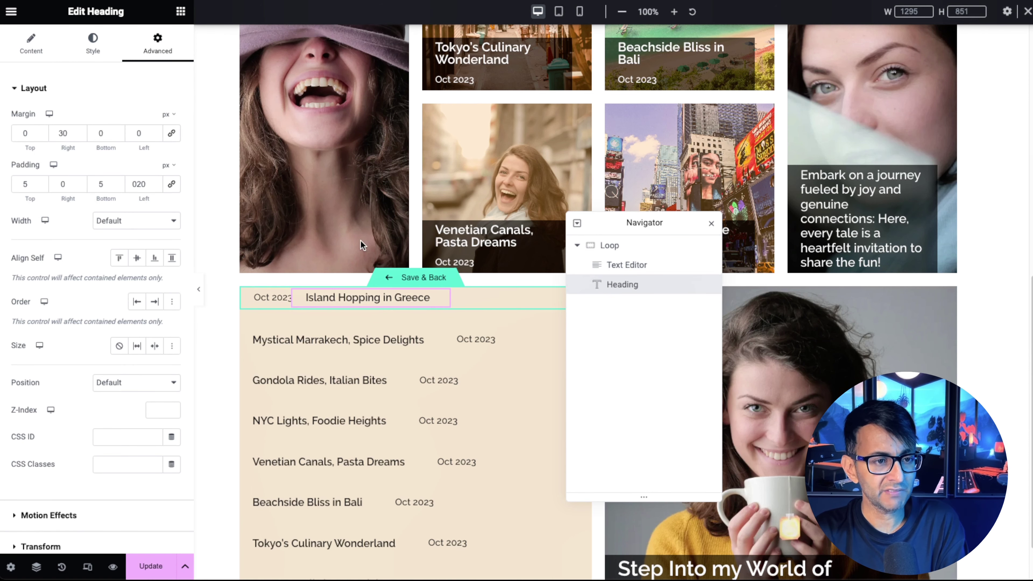
# Return to the page and set the 3rd C Loop Grid's gap between rows to 10 px
pyautogui.click(573, 364)
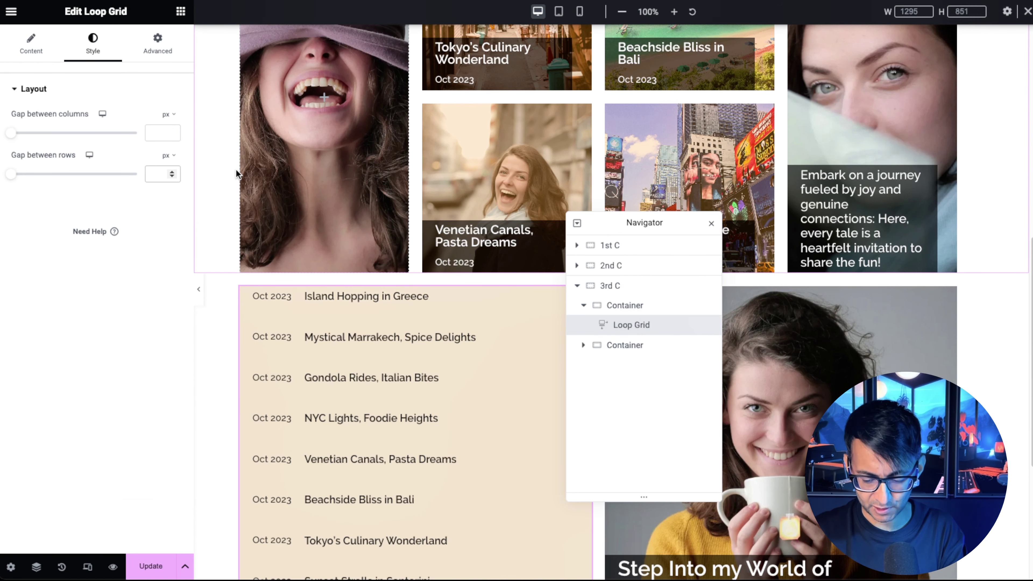
pyautogui.write('20')
pyautogui.press('BackSpace')
pyautogui.press('BackSpace')
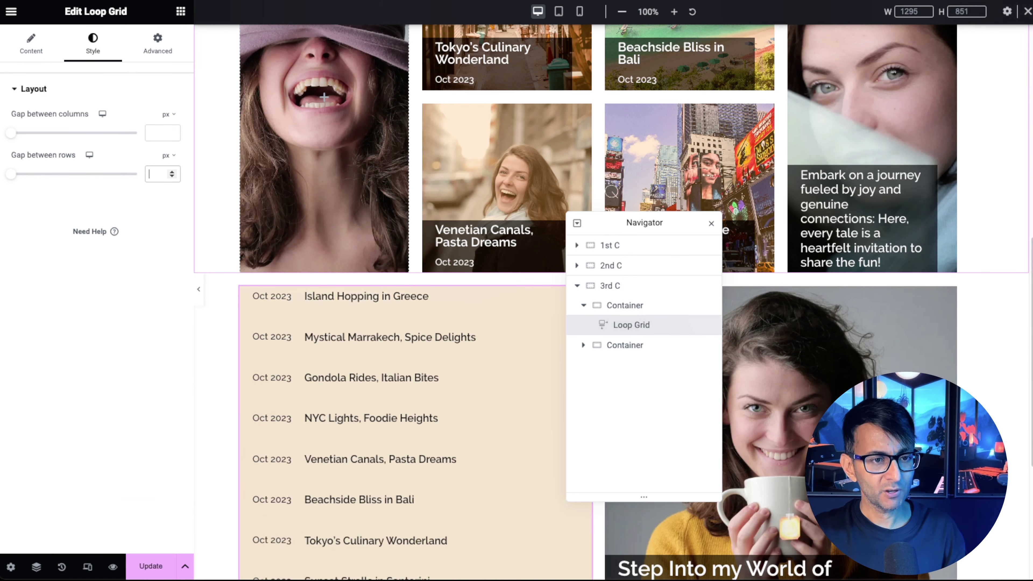
pyautogui.write('0')
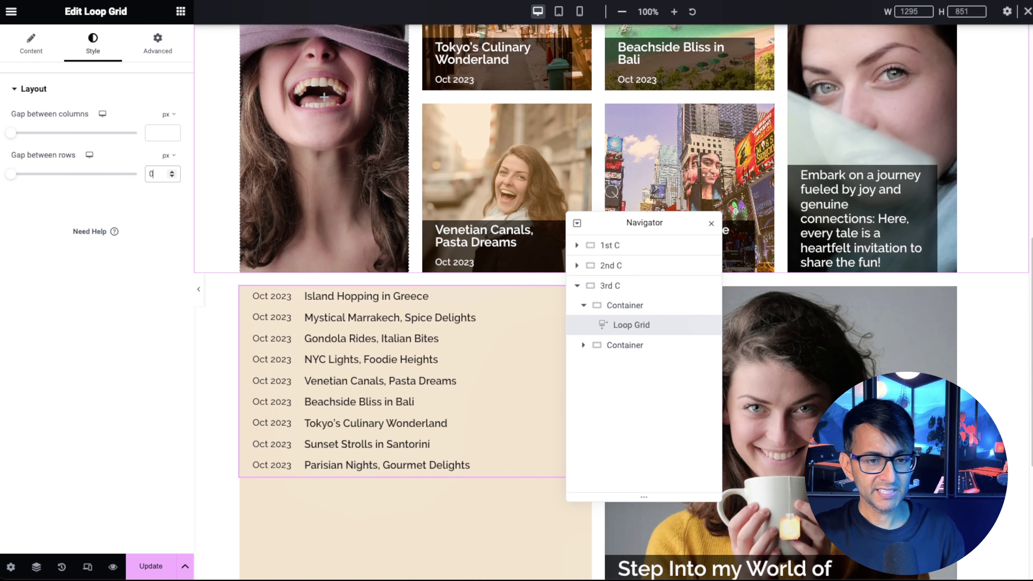
pyautogui.press('BackSpace')
pyautogui.write('10')
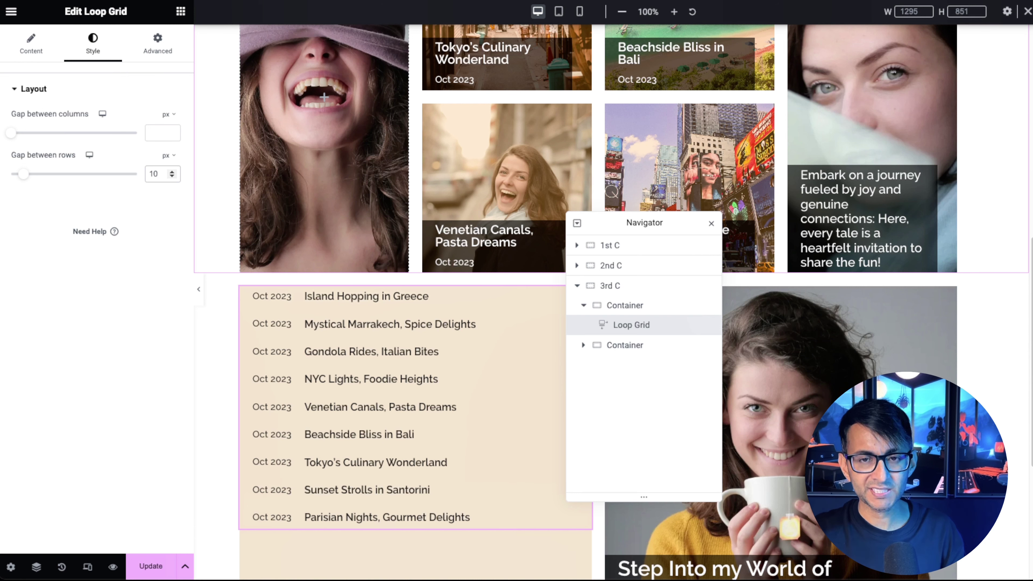
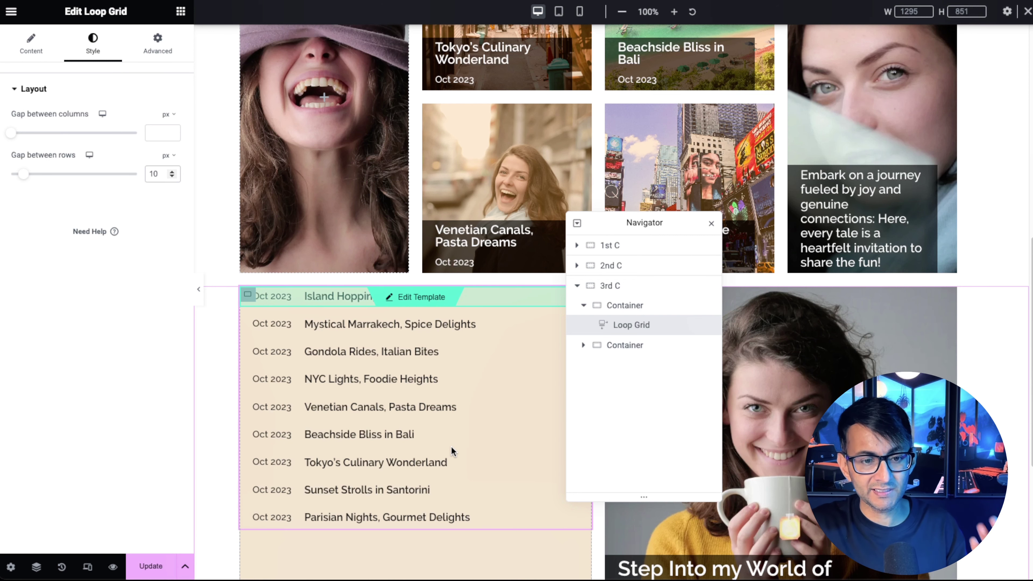
# Add a Heading widget to the first container in 3rd C and place it above the Loop Grid
pyautogui.click(622, 306)
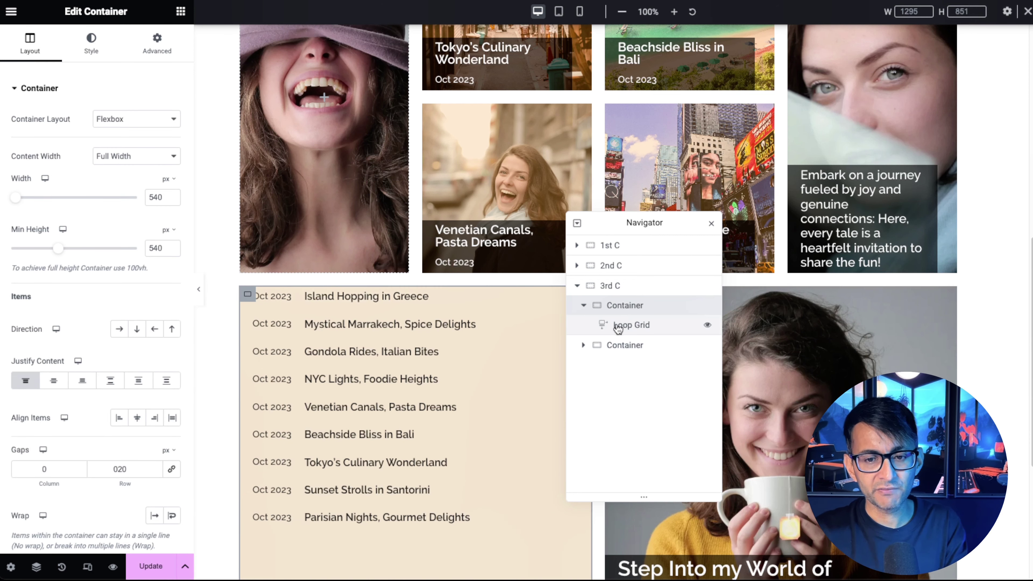
pyautogui.click(181, 11)
pyautogui.click(47, 313)
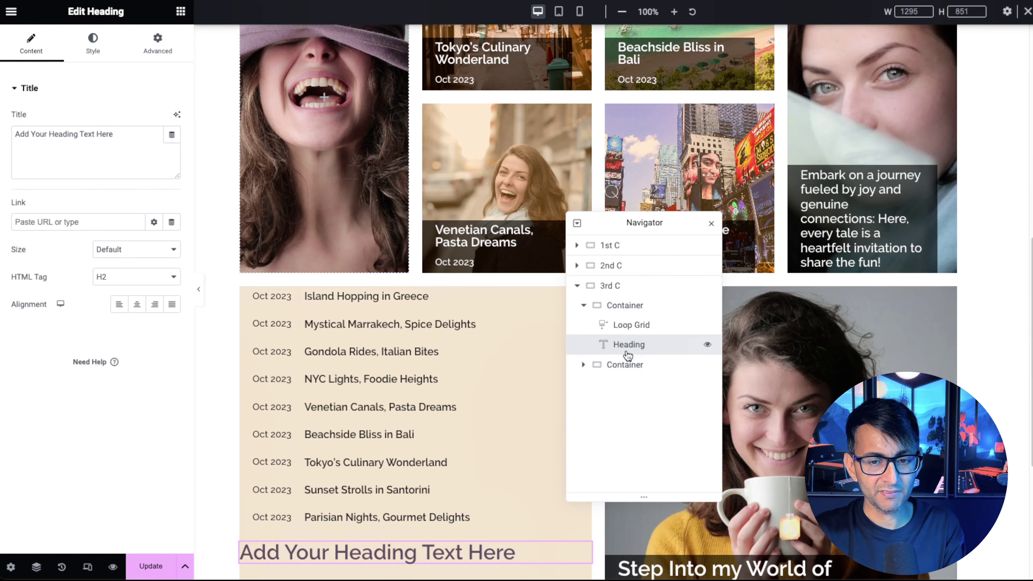
pyautogui.moveTo(627, 345); pyautogui.dragTo(630, 321)
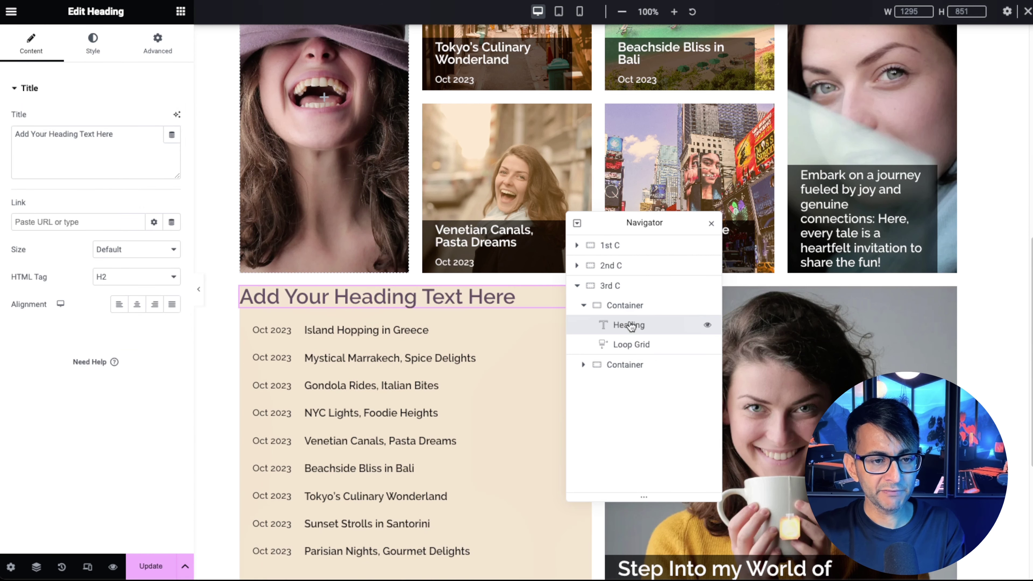
# Set the new Heading's left and top margins to 20 px
pyautogui.click(152, 56)
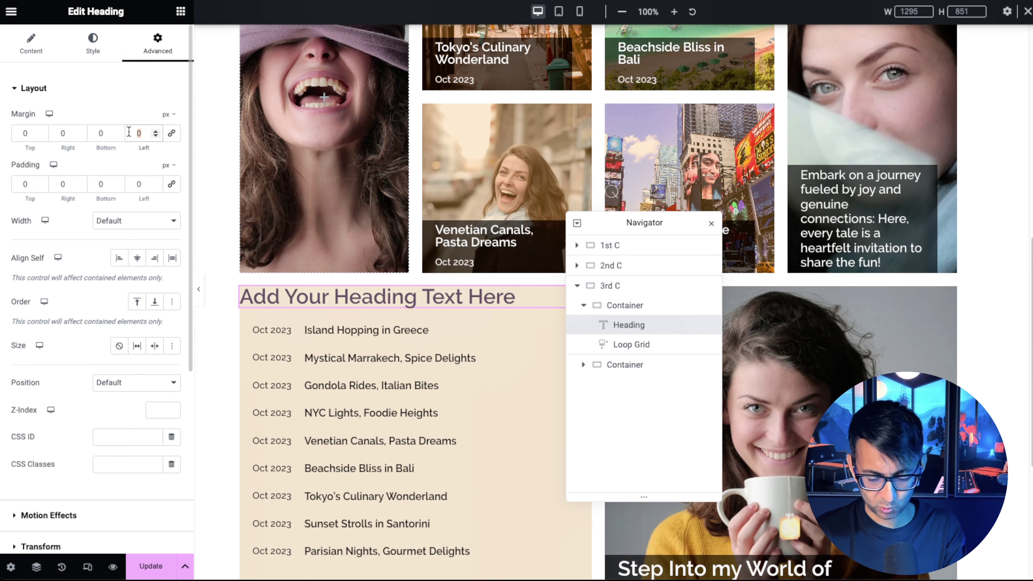
pyautogui.write('20')
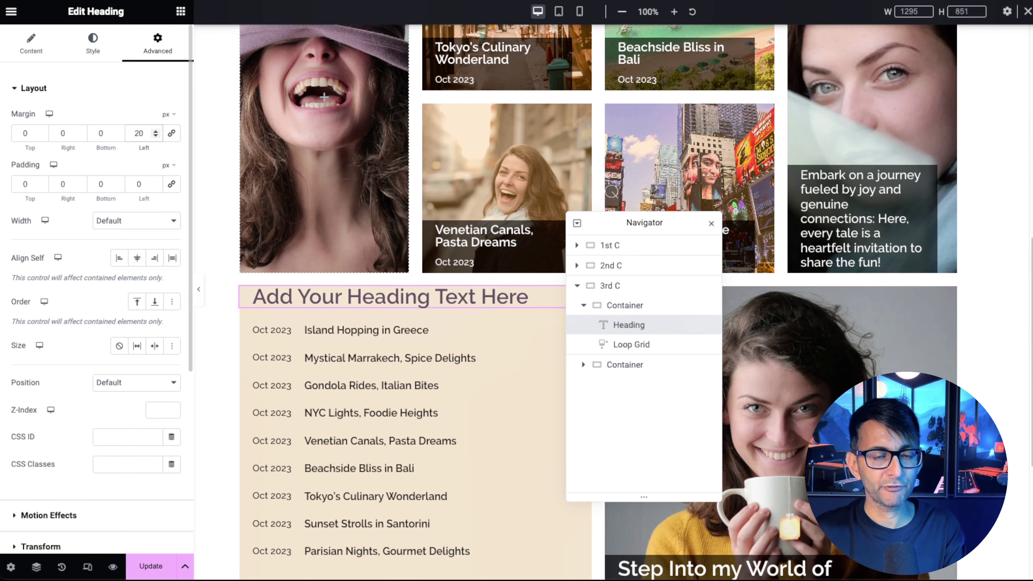
pyautogui.click(27, 133)
pyautogui.write('20')
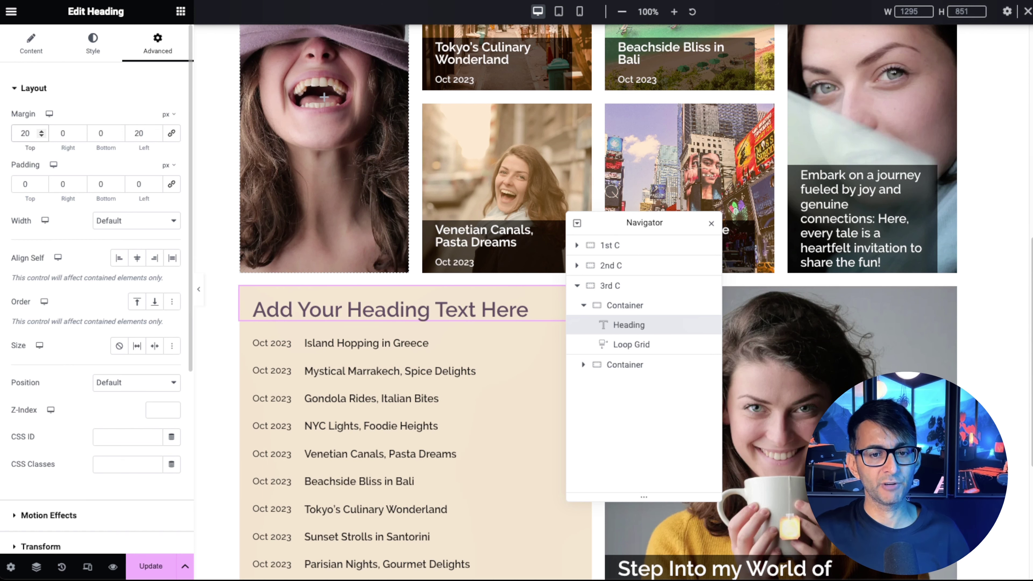
# Change the 3rd C Heading to "My Latest Travels" and set its typography to 1.5 rem with 600 (Semi Bold) weight
pyautogui.click(31, 43)
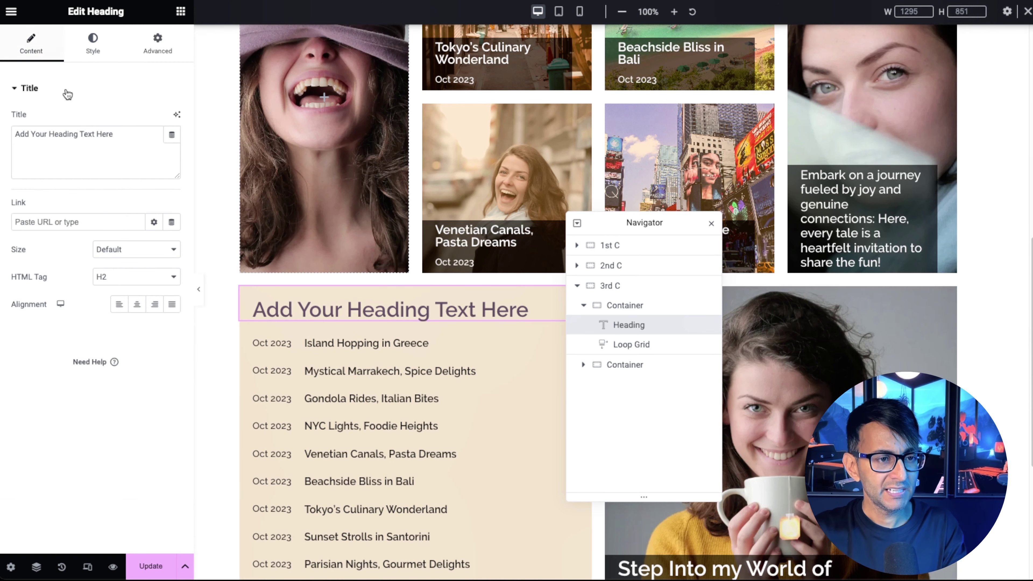
pyautogui.tripleClick(130, 138)
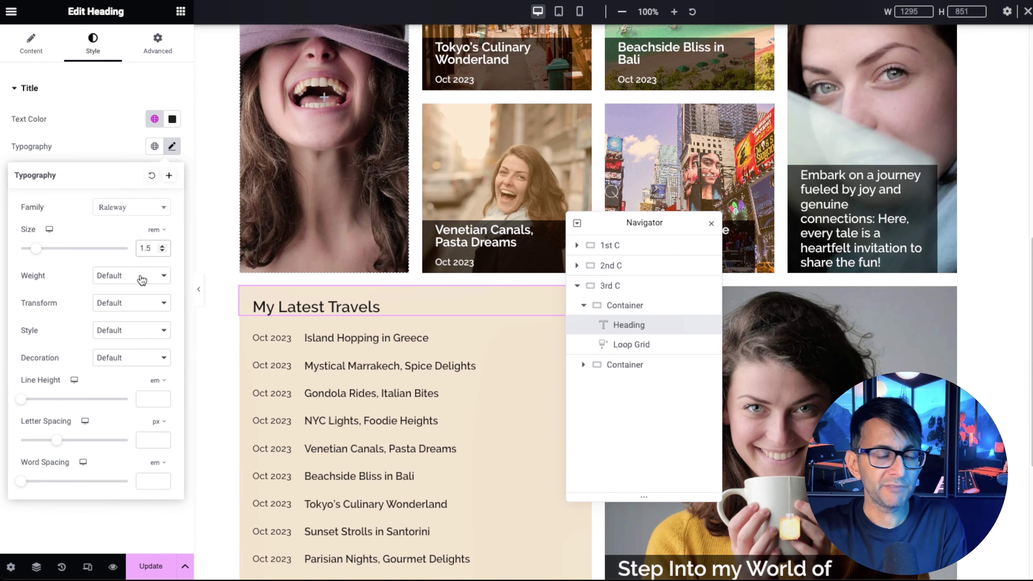
pyautogui.click(140, 280)
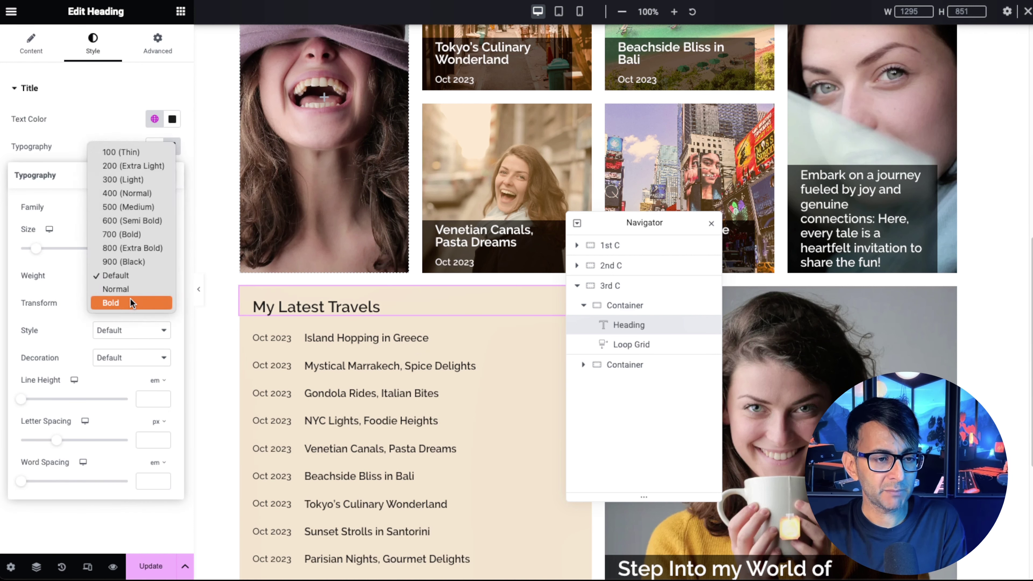
pyautogui.click(133, 222)
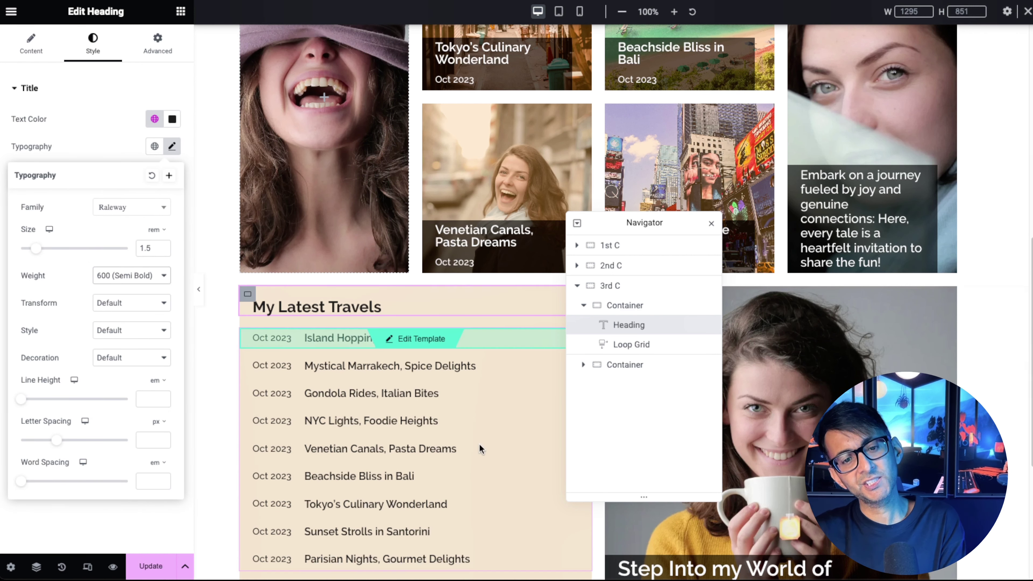
pyautogui.scroll(-3, 468, 468)
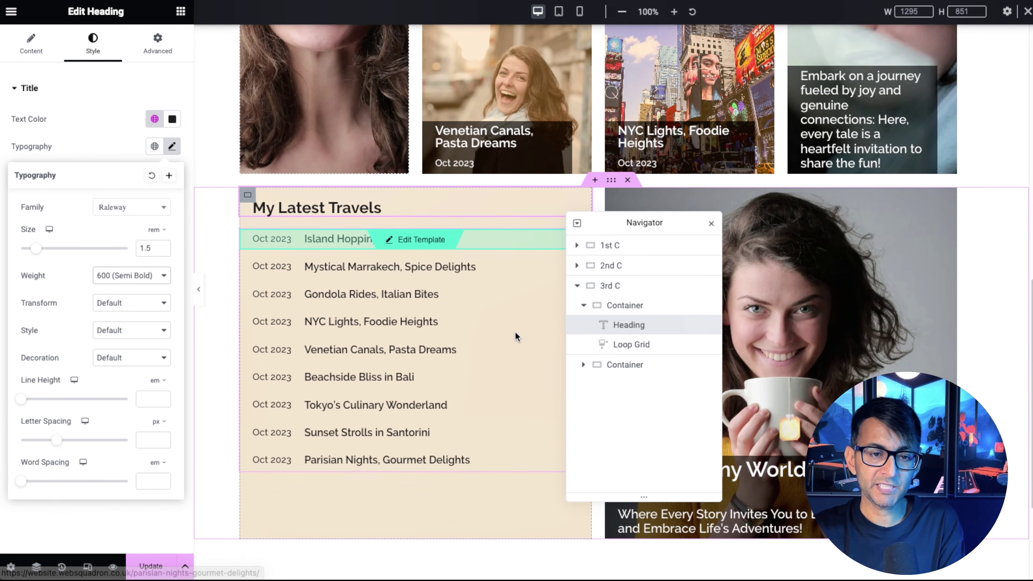
# Add a Divider with weight 2 and gap 2 between the Heading and Loop Grid, and review the whole layout
pyautogui.click(181, 11)
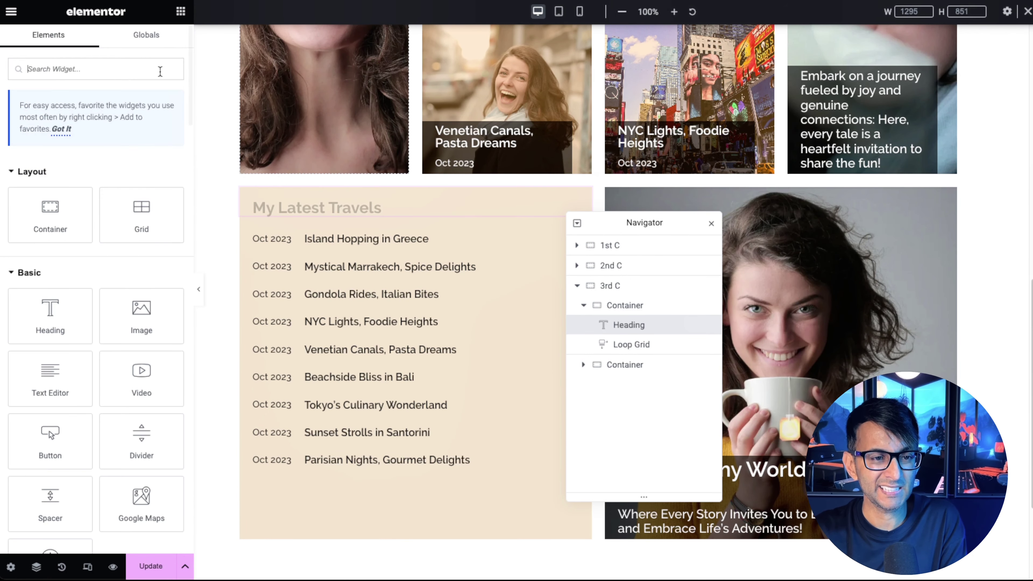
pyautogui.click(138, 454)
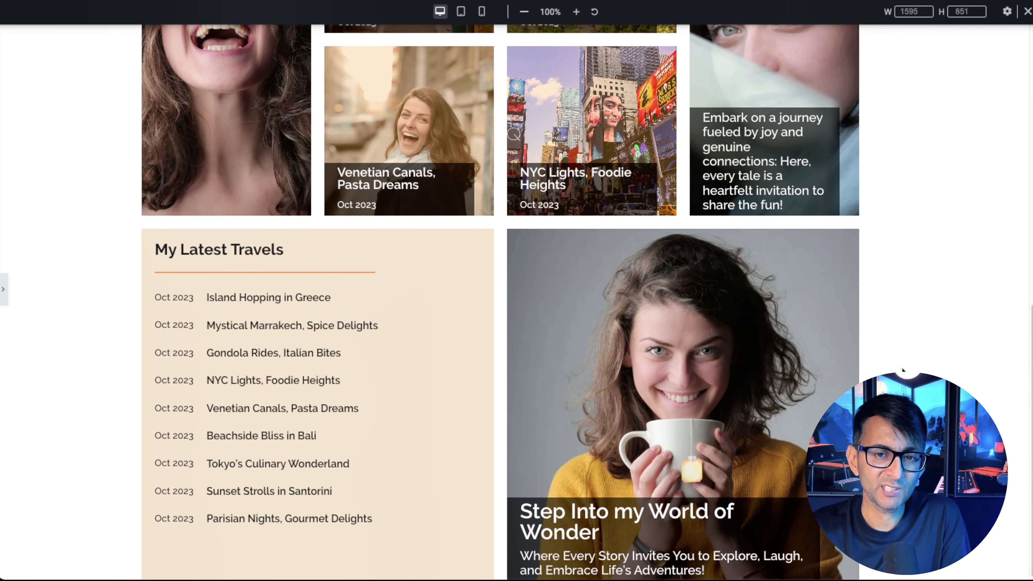
pyautogui.scroll(3, 446, 167)
pyautogui.scroll(4, 550, 294)
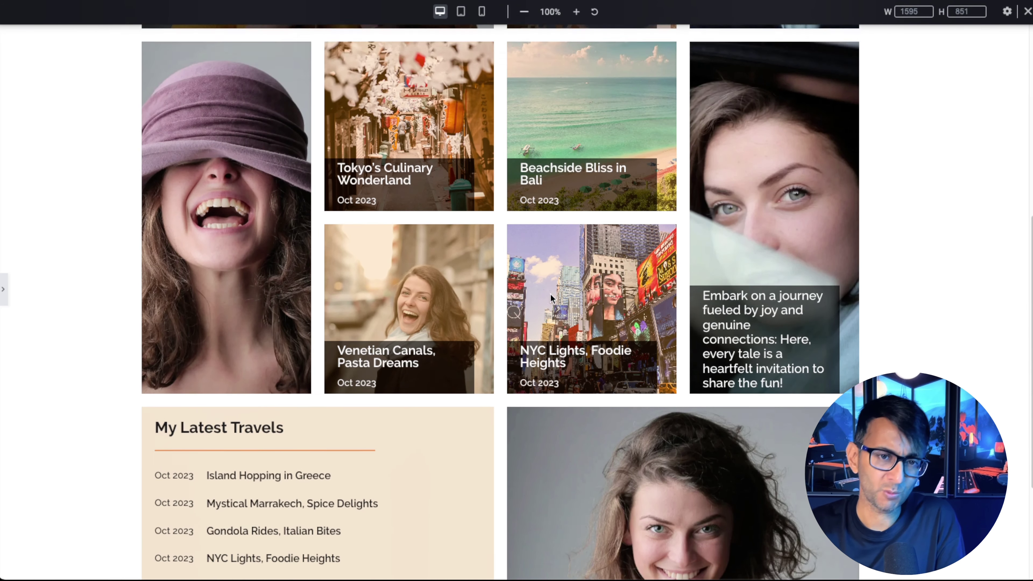
pyautogui.scroll(4, 567, 98)
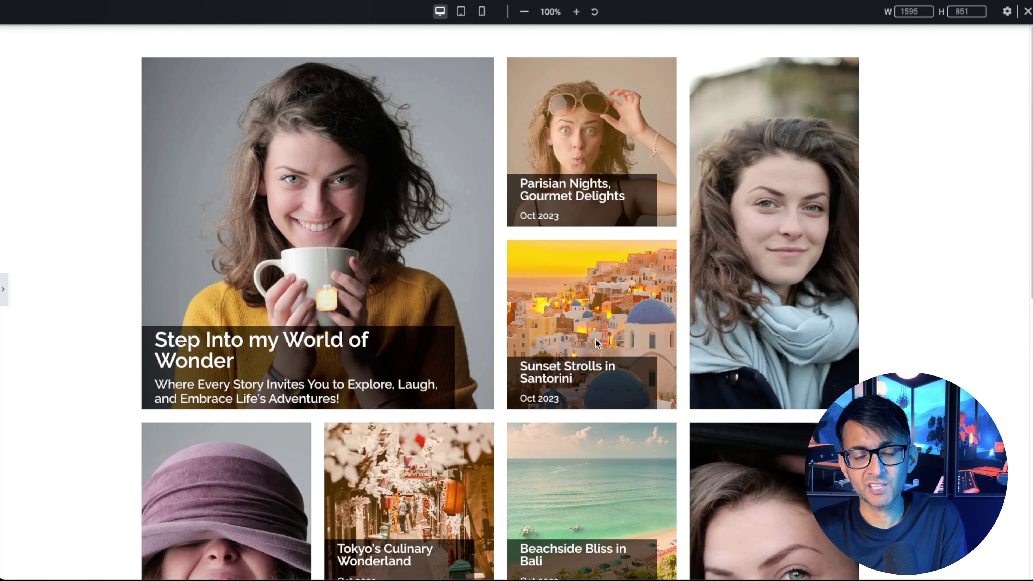
# Give the image-card Loop template's container an orange background overlay at 0.5 opacity and save the template
pyautogui.click(4, 289)
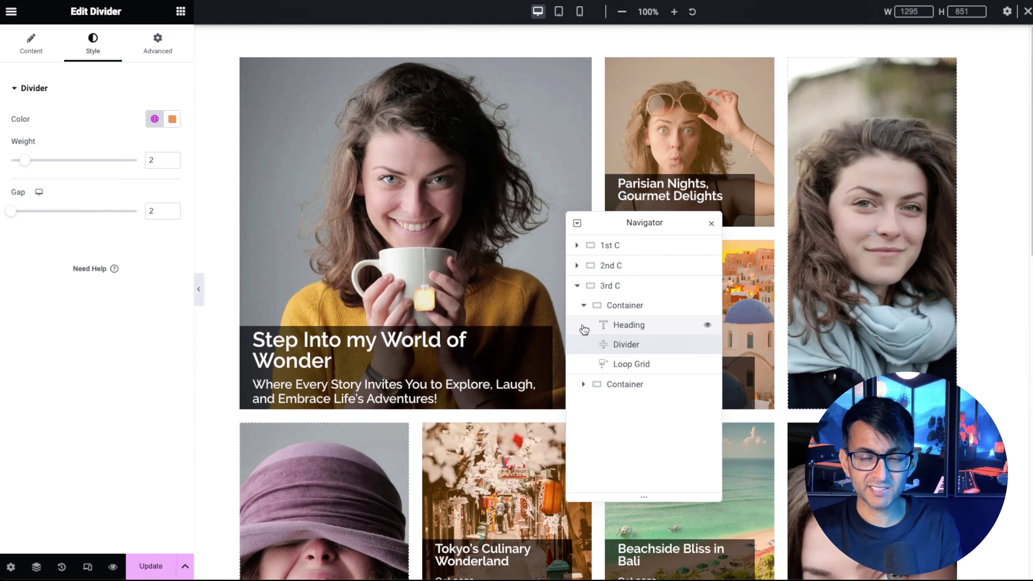
pyautogui.click(576, 266)
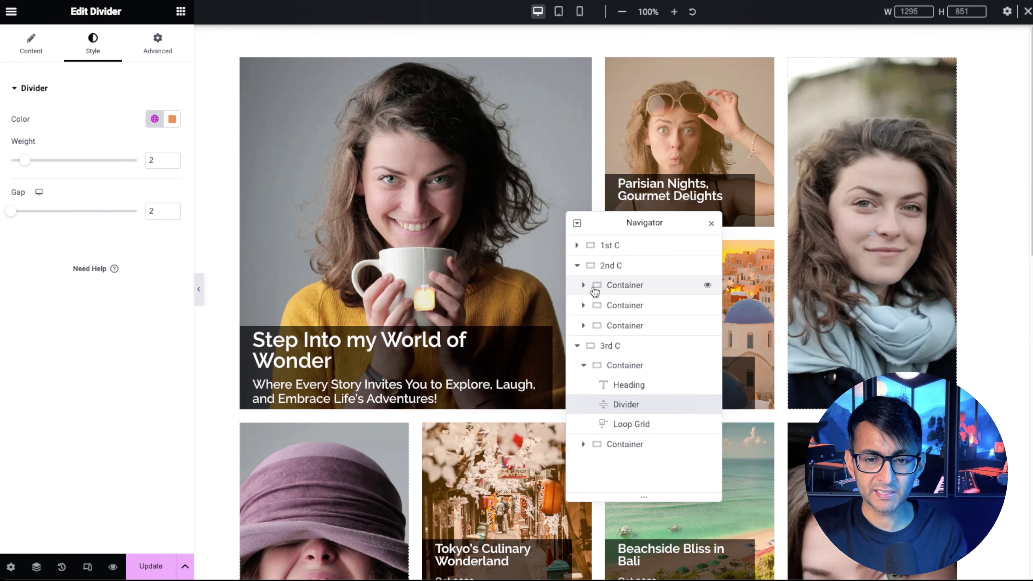
pyautogui.click(578, 286)
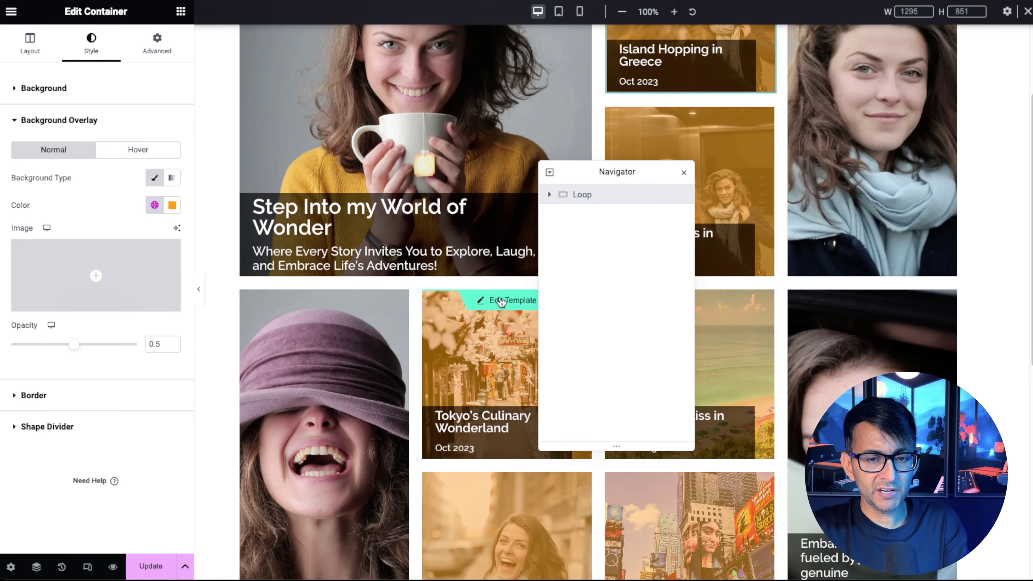
pyautogui.click(158, 570)
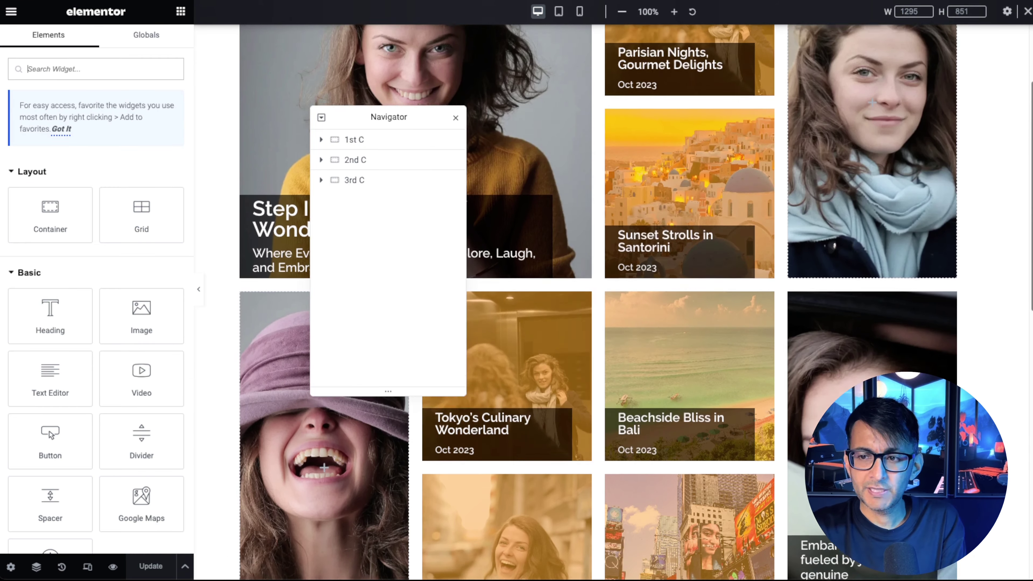
# Duplicate the 2nd C container, place the copy below 3rd C, and rename it 4th C
pyautogui.scroll(4, 676, 254)
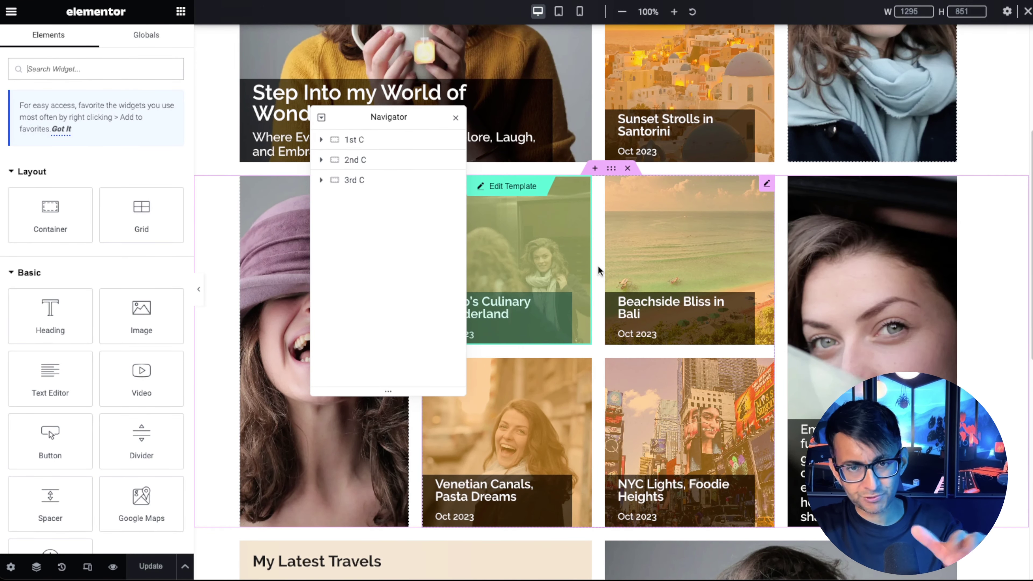
pyautogui.moveTo(400, 118); pyautogui.dragTo(581, 89)
pyautogui.scroll(-1, 651, 285)
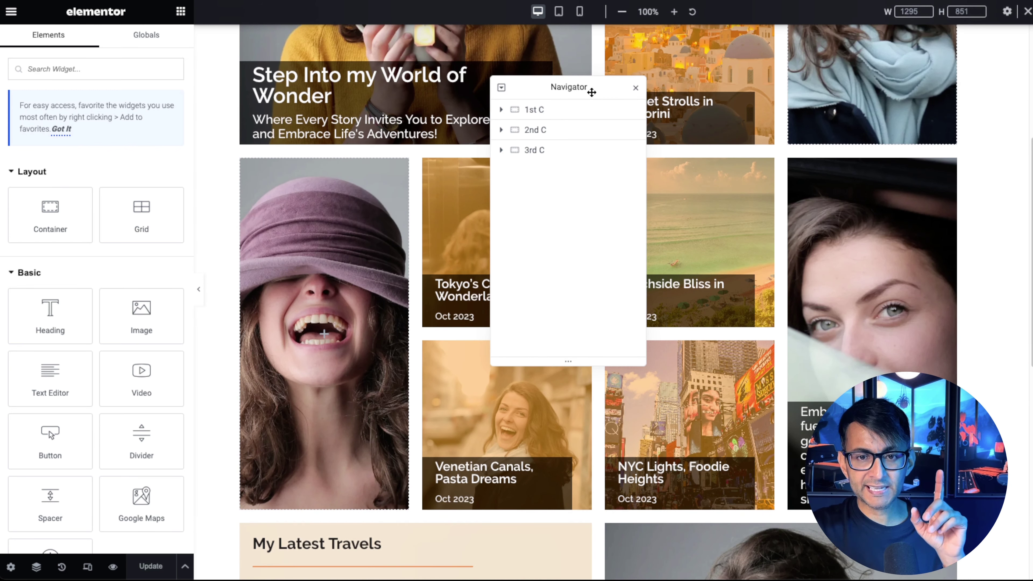
pyautogui.rightClick(534, 134)
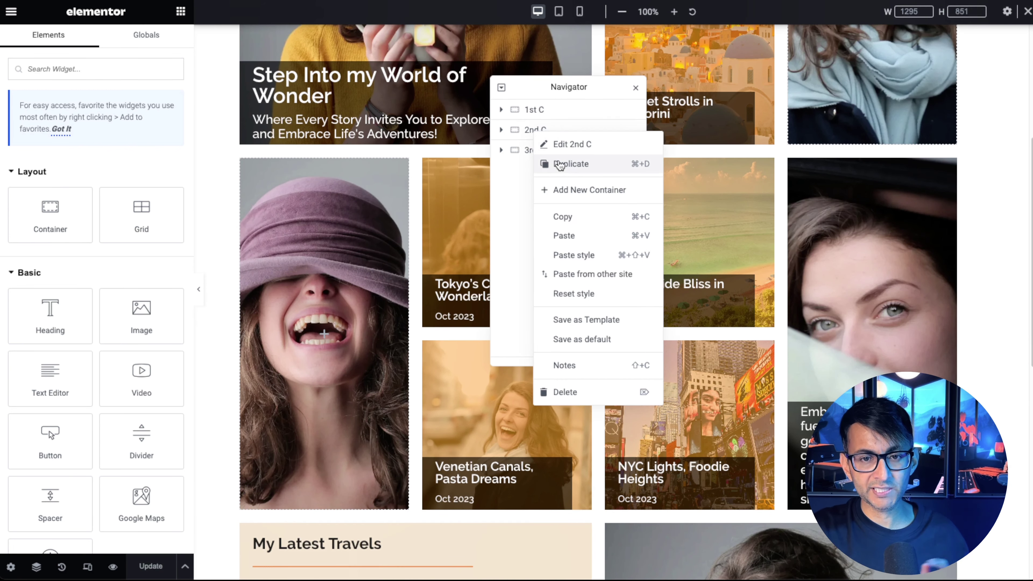
pyautogui.click(538, 163)
pyautogui.moveTo(536, 153); pyautogui.dragTo(536, 174)
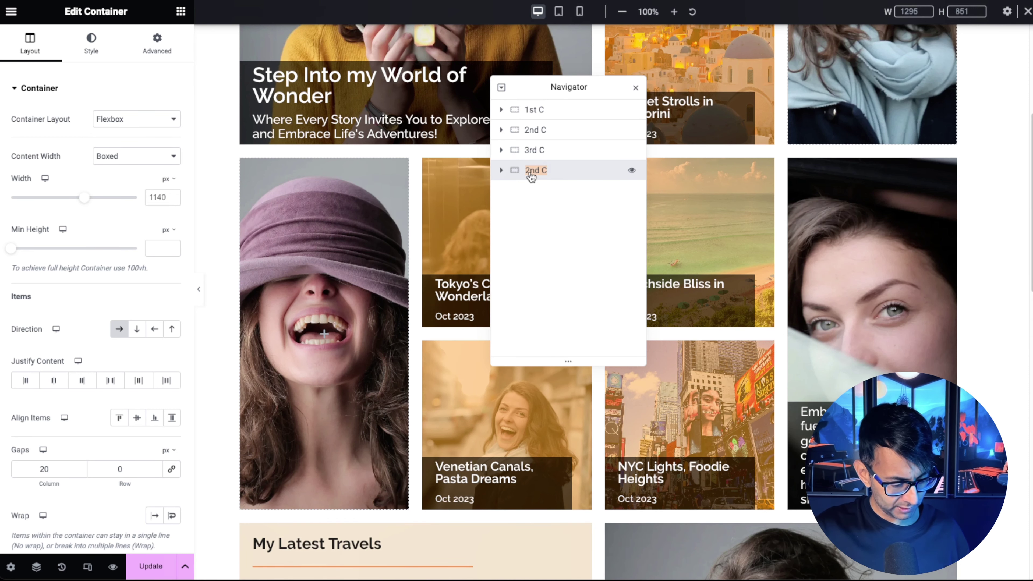
pyautogui.write('4th C')
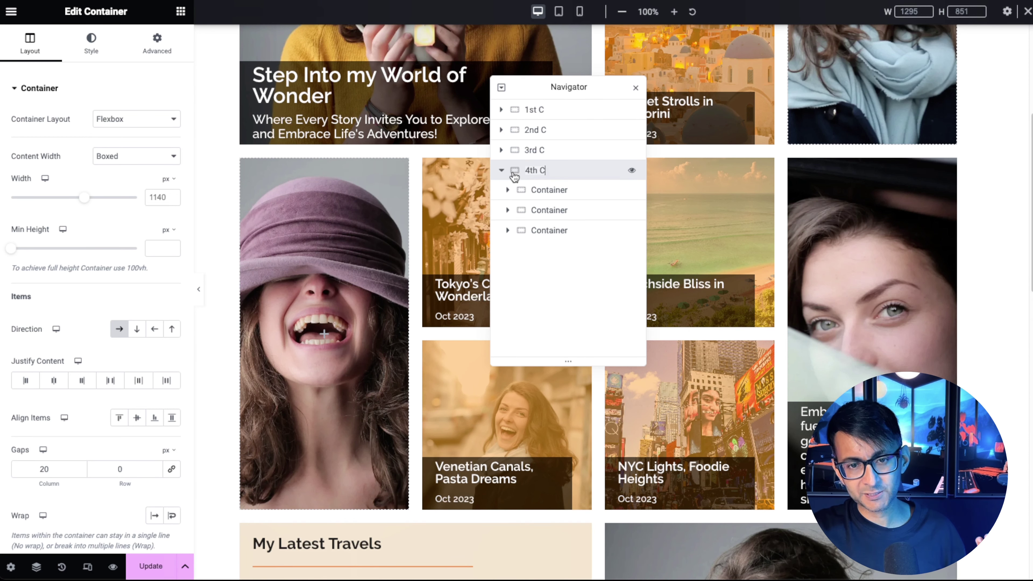
pyautogui.click(502, 170)
# Delete the last image container, the one with the journey text, from the 4th C row
pyautogui.scroll(-2, 409, 529)
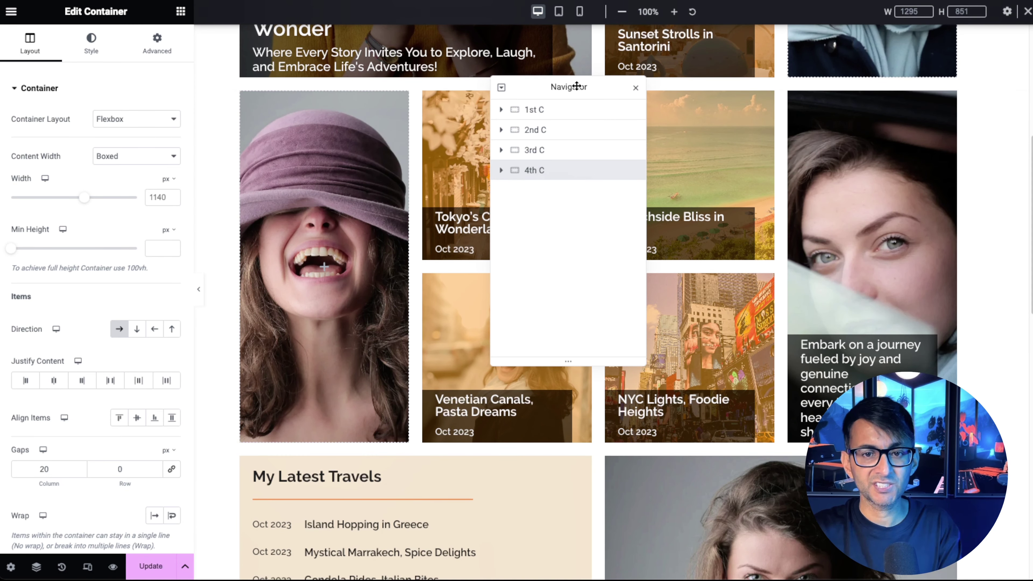
pyautogui.moveTo(576, 86); pyautogui.dragTo(384, 89)
pyautogui.scroll(-10, 592, 463)
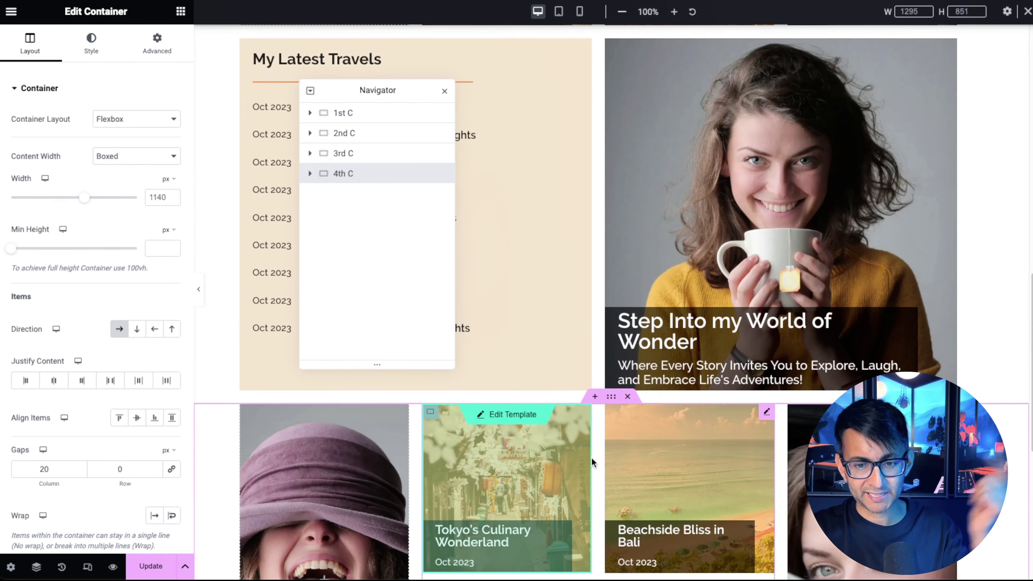
pyautogui.scroll(-4, 592, 462)
pyautogui.moveTo(401, 93); pyautogui.dragTo(434, 321)
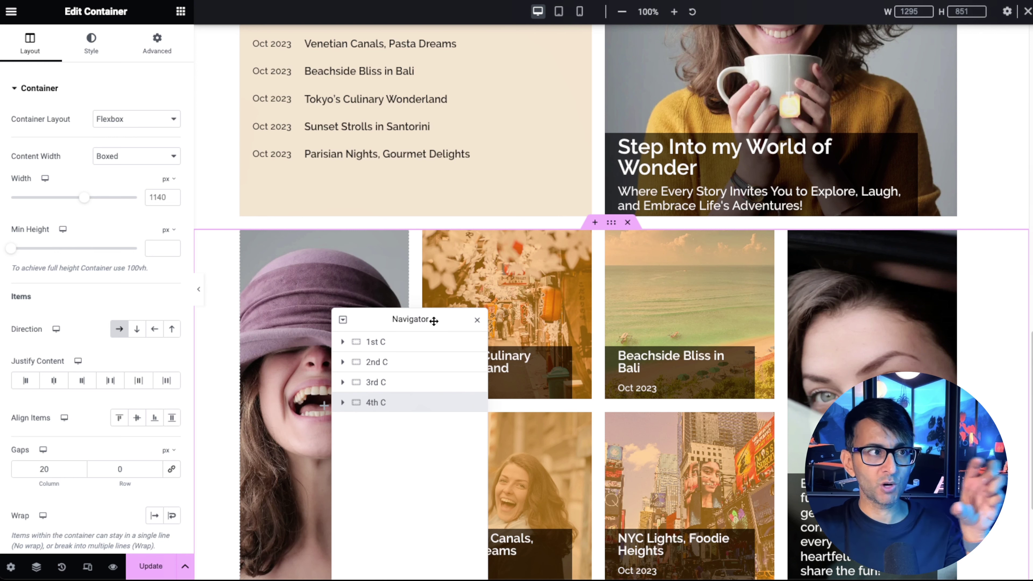
pyautogui.moveTo(434, 321); pyautogui.dragTo(395, 251)
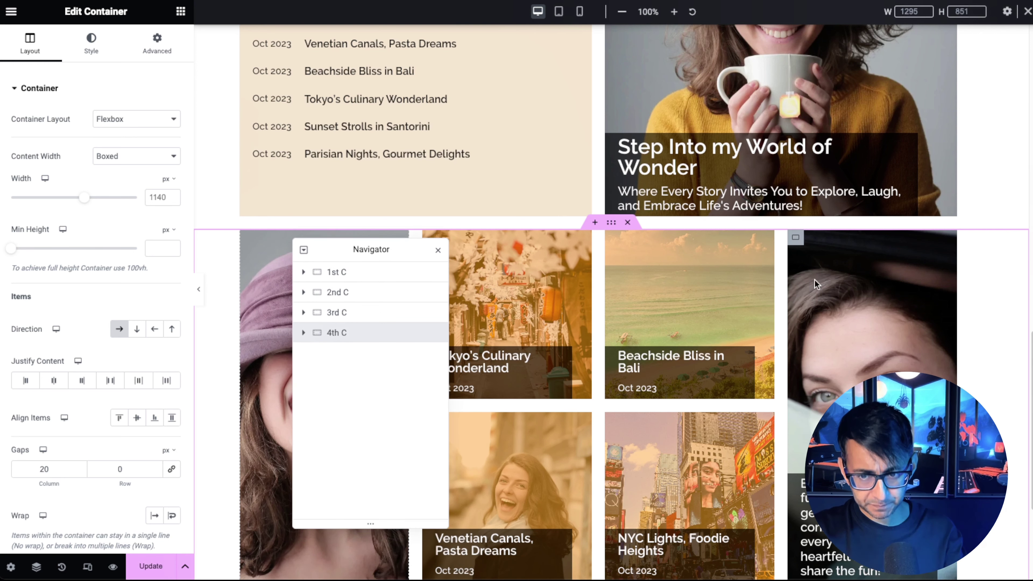
pyautogui.rightClick(800, 240)
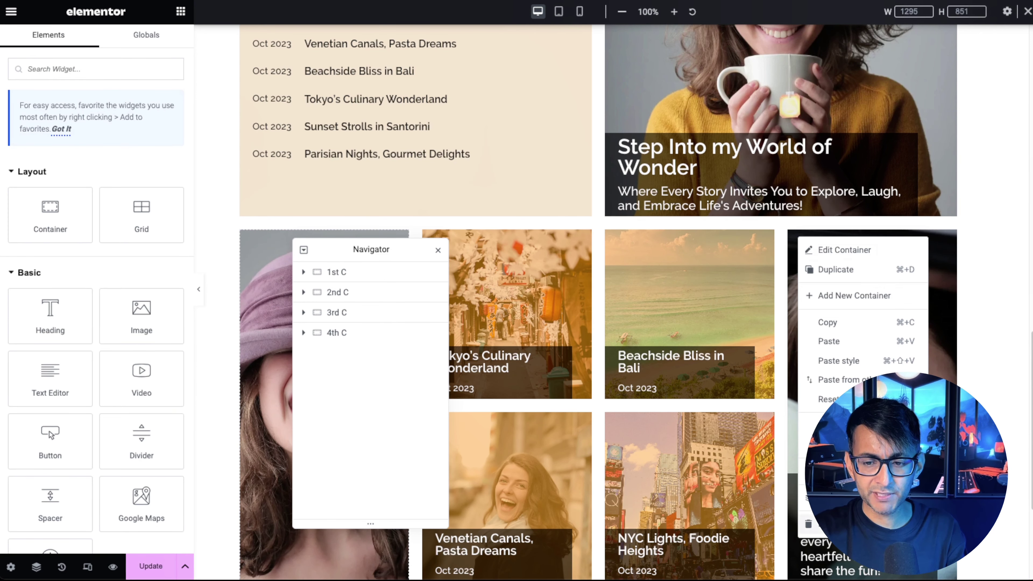
pyautogui.click(813, 269)
# Set the width of the 4th C container that holds the Loop Grid to 820 px
pyautogui.moveTo(392, 259); pyautogui.dragTo(713, 322)
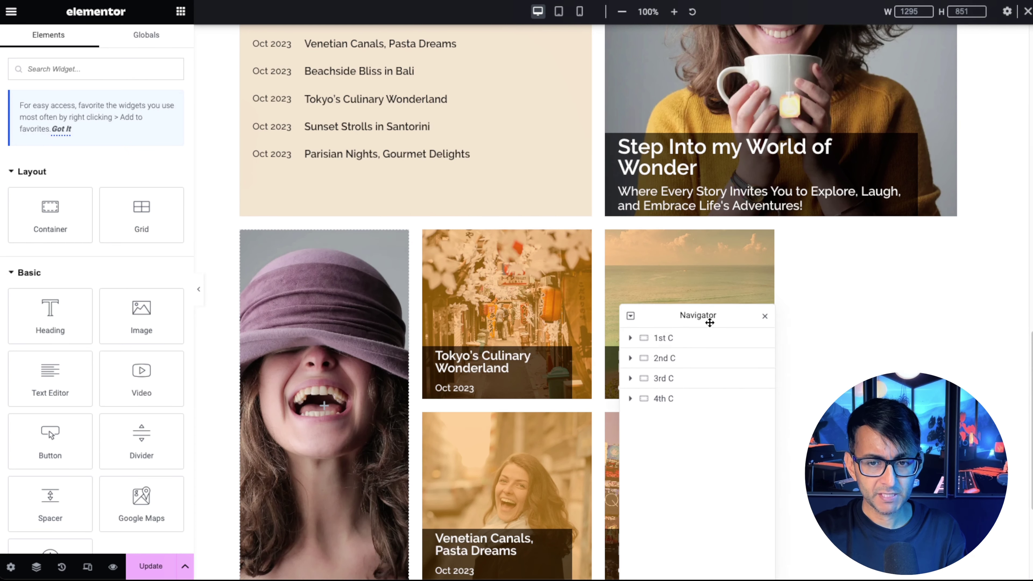
pyautogui.click(627, 398)
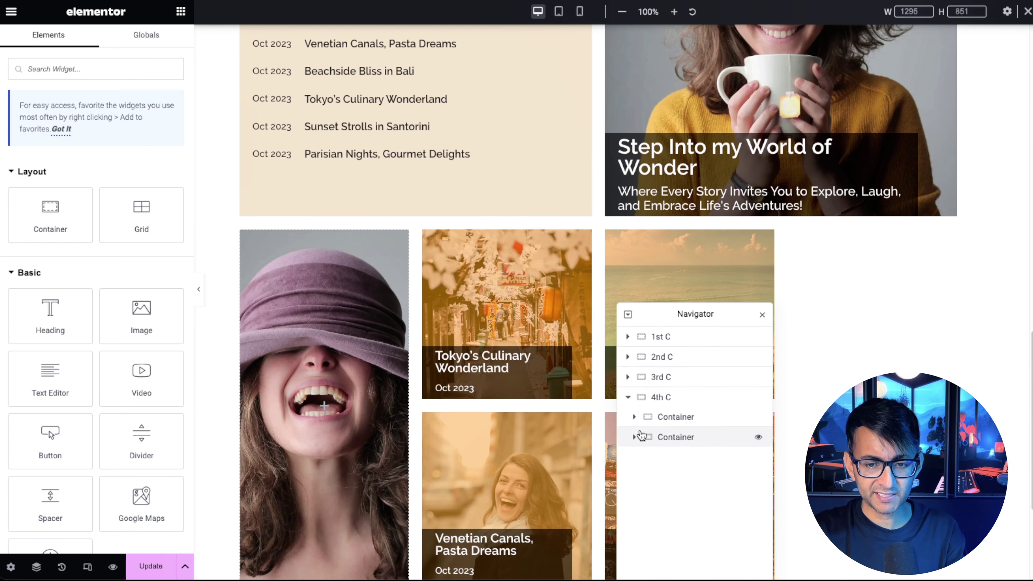
pyautogui.click(634, 437)
pyautogui.click(650, 437)
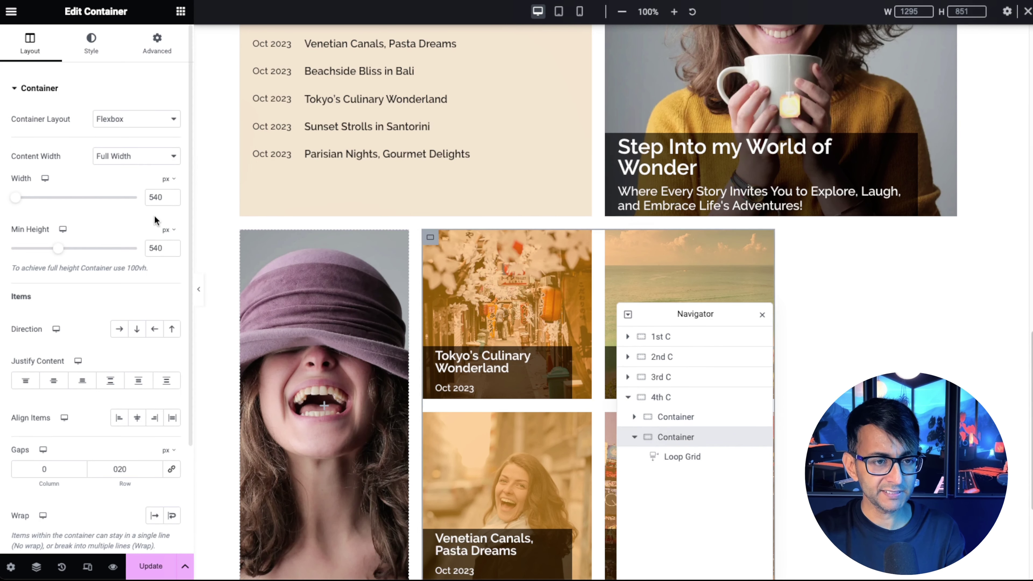
pyautogui.moveTo(165, 199); pyautogui.dragTo(128, 197)
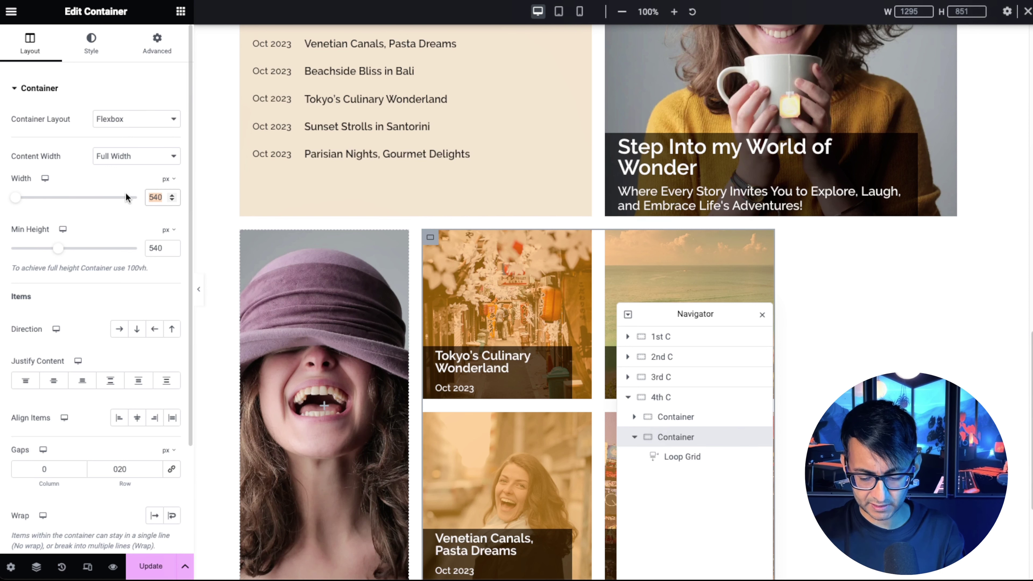
pyautogui.write('820')
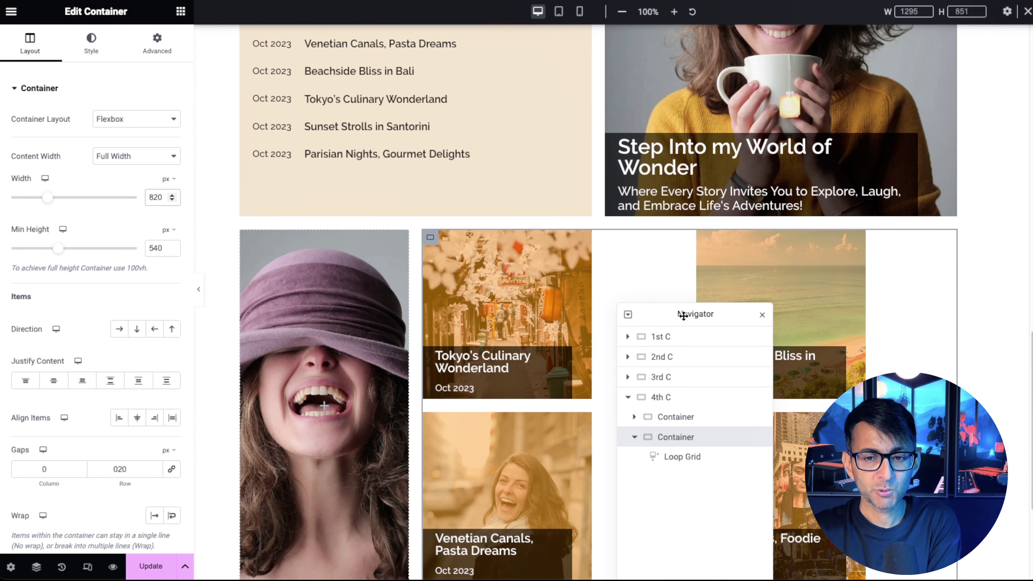
# Set the 4th C Loop Grid to 3 columns and 3 items per page
pyautogui.click(697, 456)
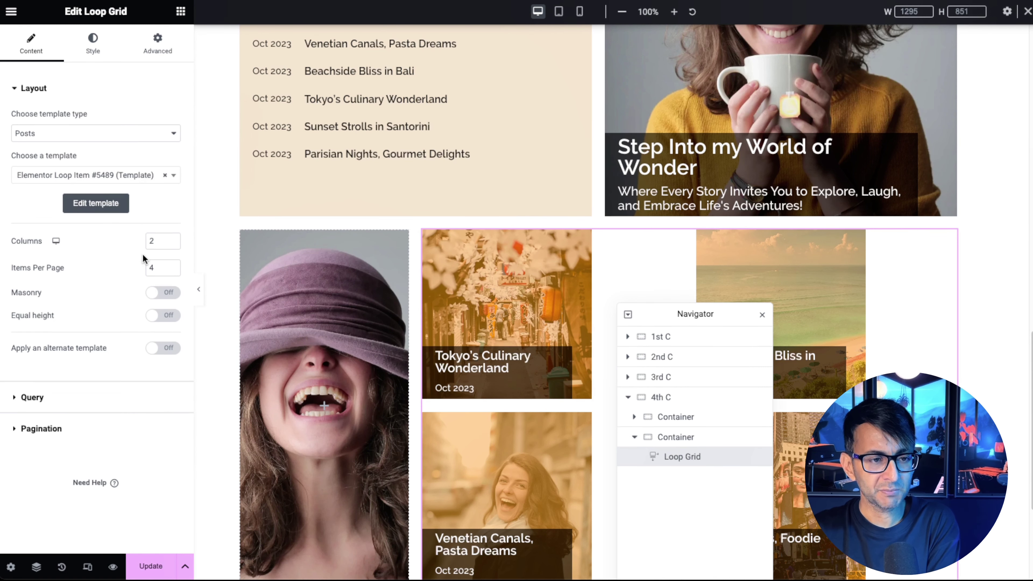
pyautogui.doubleClick(152, 241)
pyautogui.write('3')
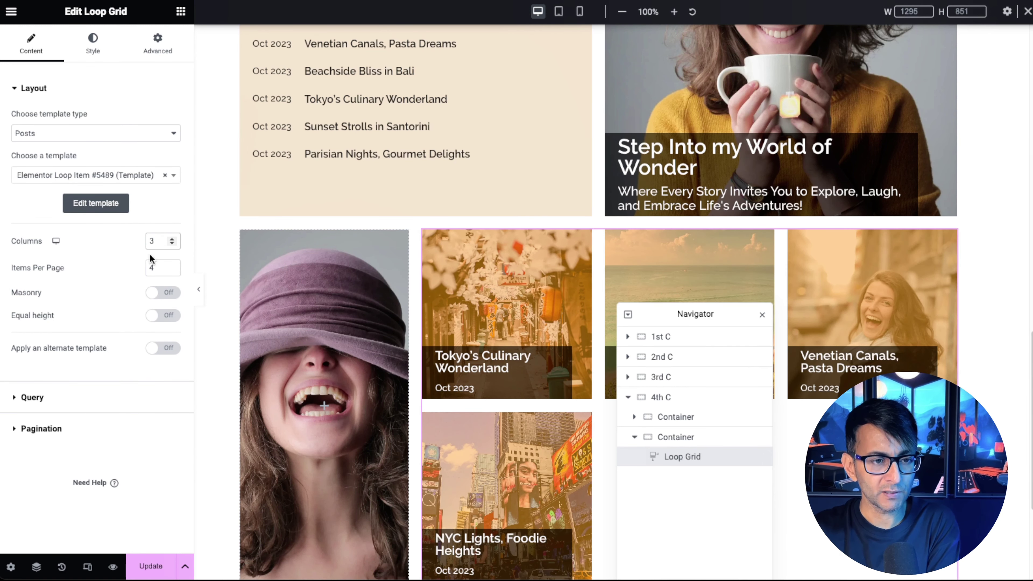
pyautogui.doubleClick(153, 267)
pyautogui.write('3')
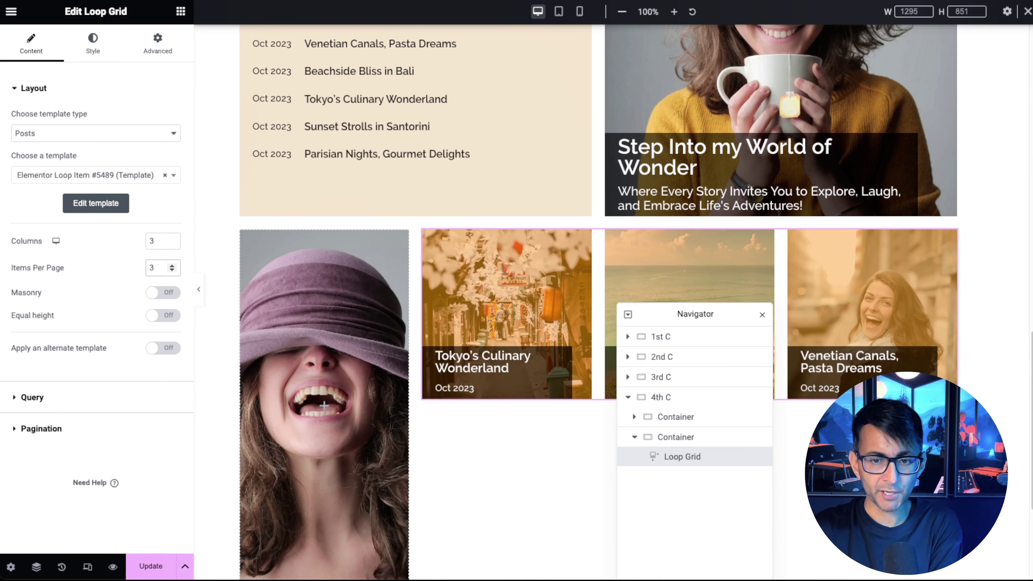
# Set the 4th C Loop Grid's query exclude offset to 6 and the row's first container's minimum height to 260 px
pyautogui.click(99, 403)
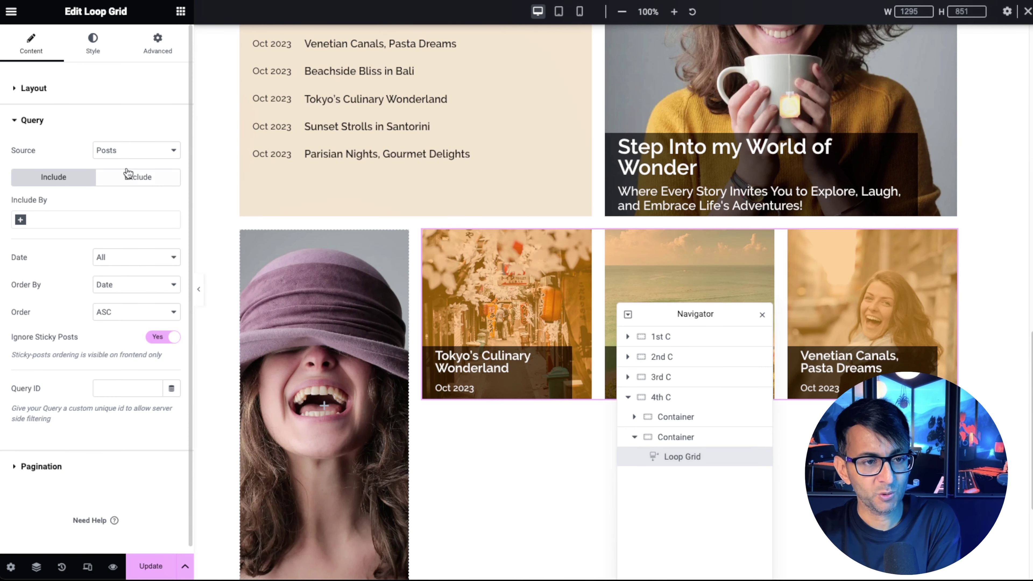
pyautogui.click(132, 175)
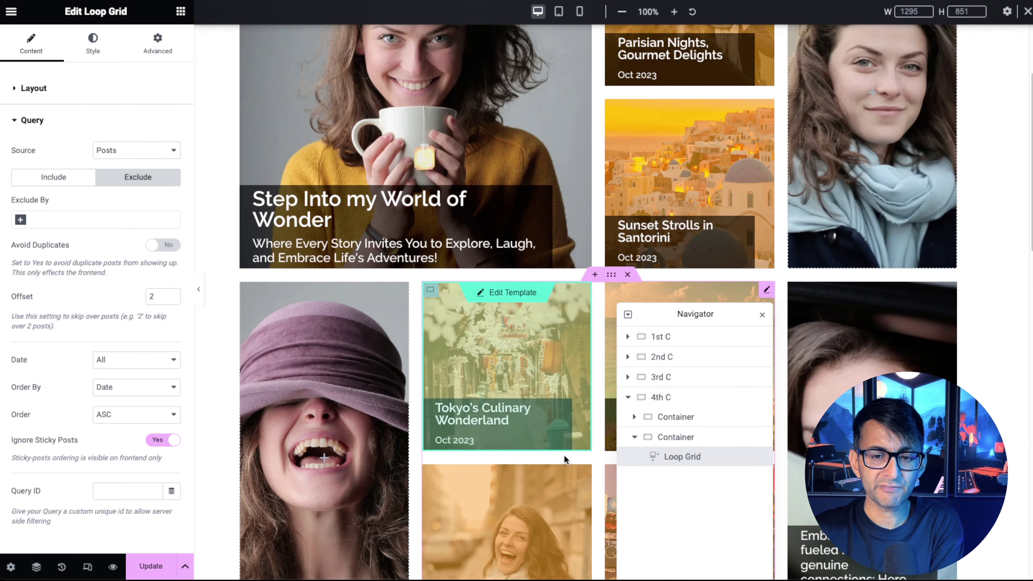
pyautogui.scroll(-5, 211, 425)
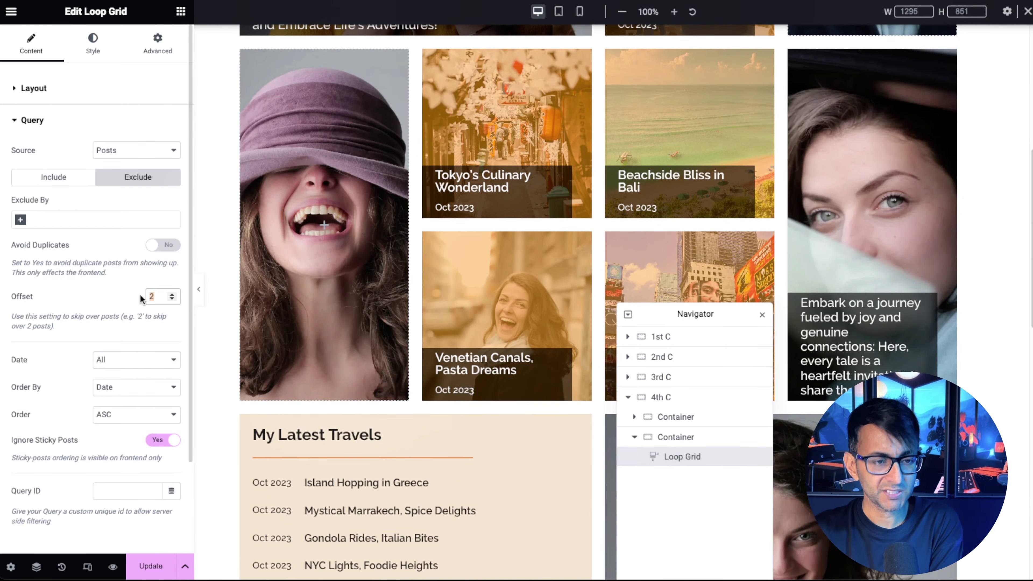
pyautogui.write('60')
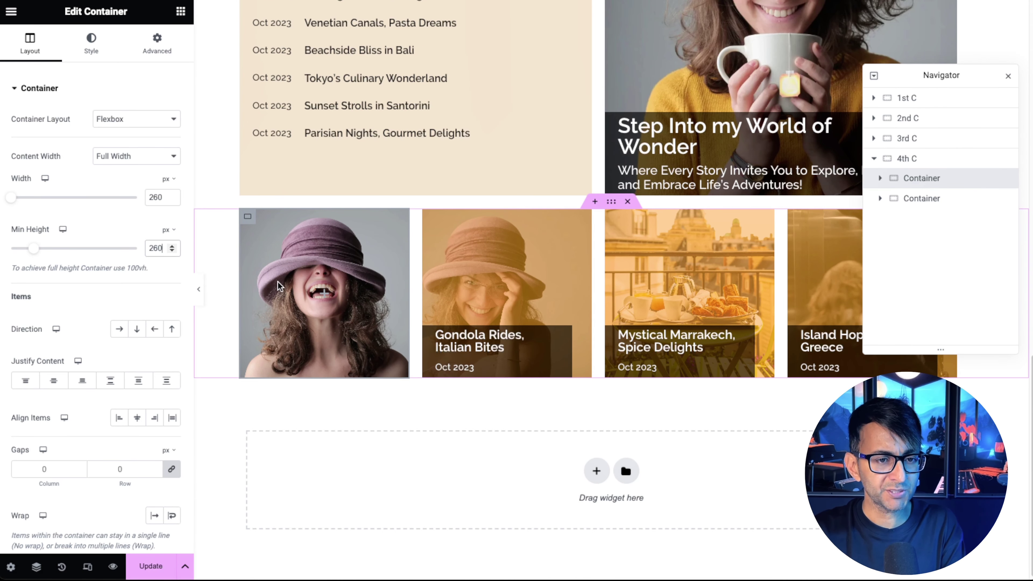
# Replace the background images of the first 4th C container and the 3rd C image container with different portraits of the woman
pyautogui.click(92, 43)
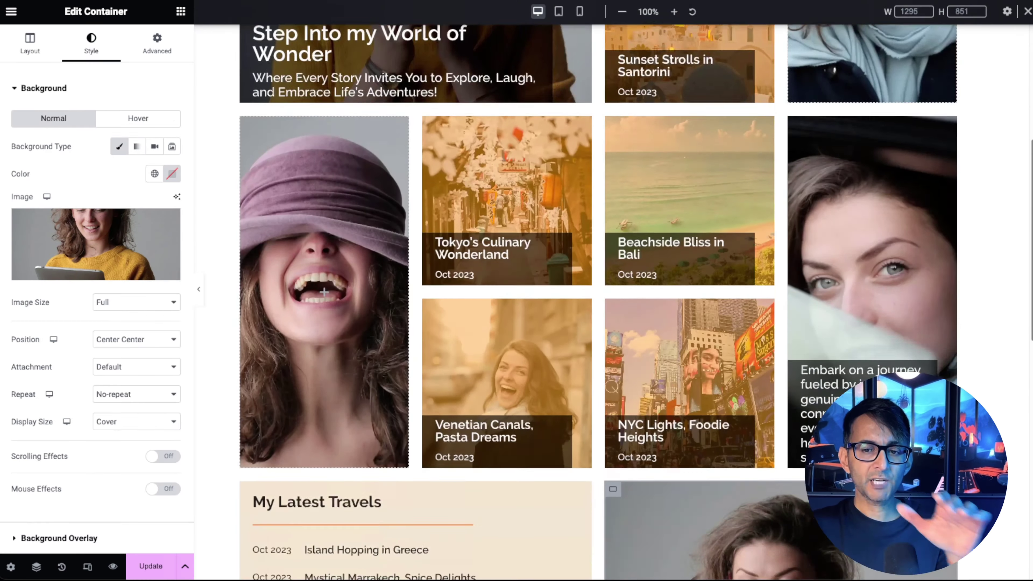
pyautogui.scroll(-10, 324, 292)
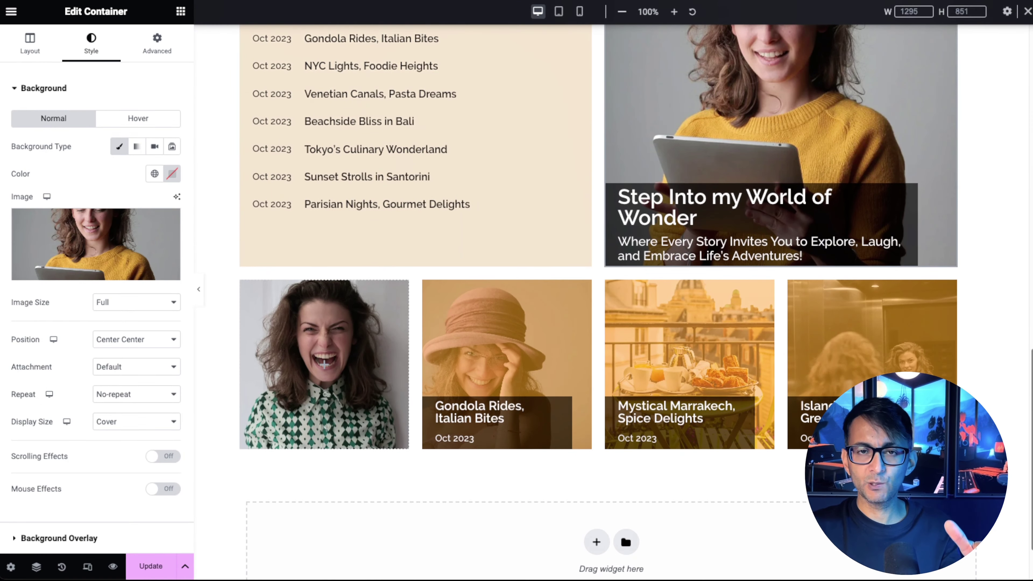
pyautogui.scroll(2, 324, 428)
# Switch to the mobile preview and set the minimum height of the 2nd C container with the purple hat image to 260 px
pyautogui.click(579, 11)
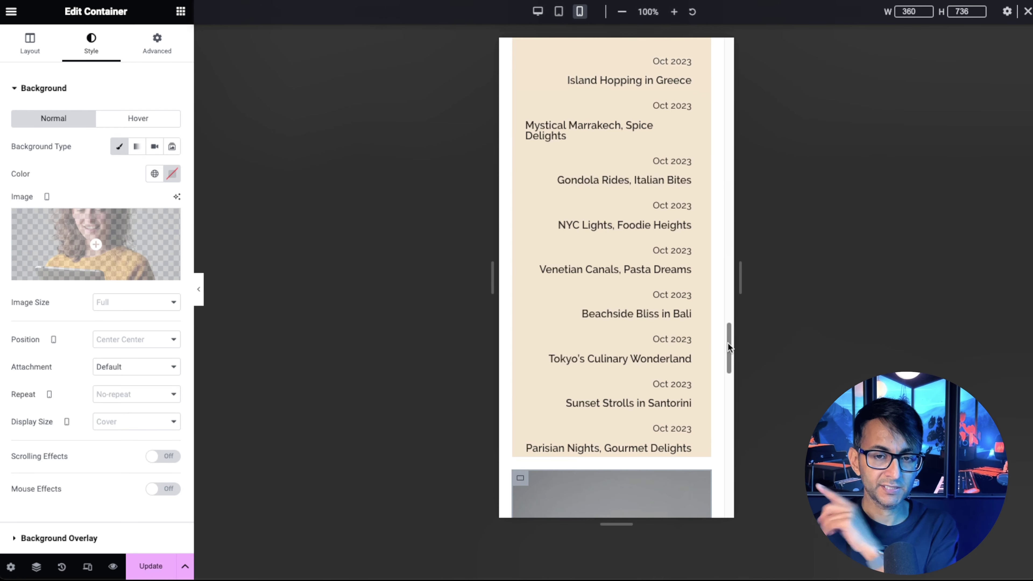
pyautogui.moveTo(728, 343); pyautogui.dragTo(709, 42)
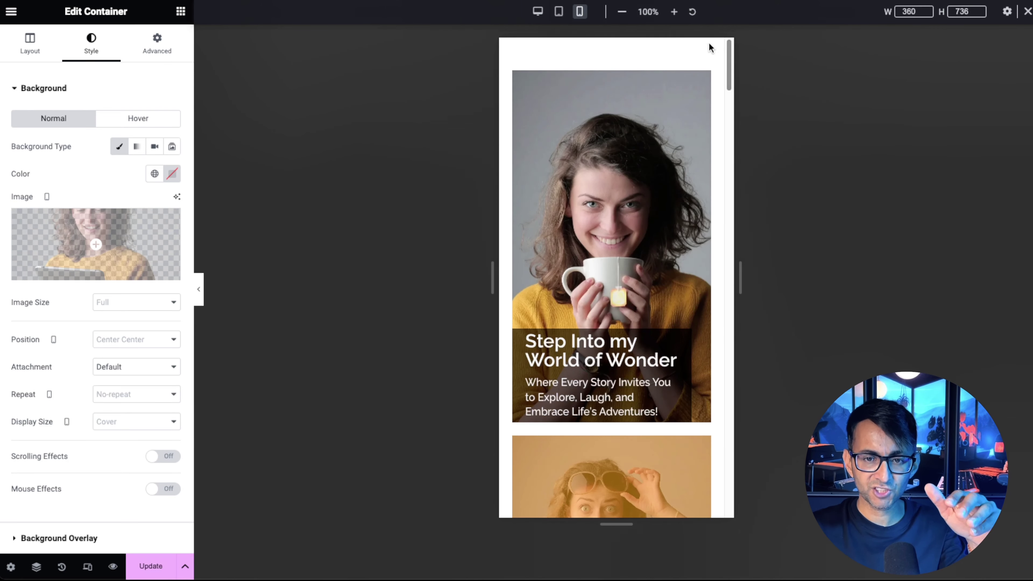
pyautogui.scroll(-10, 712, 65)
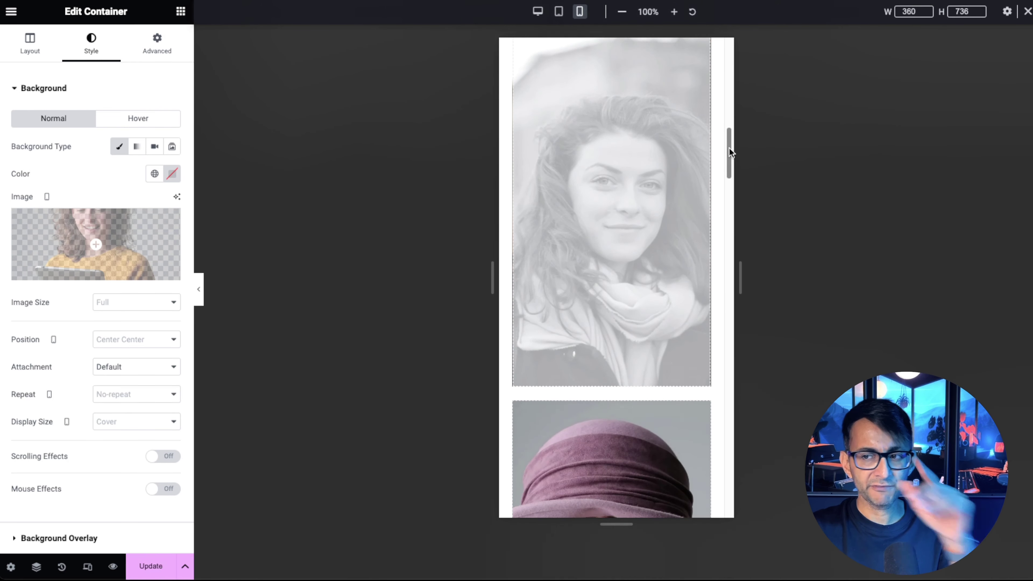
pyautogui.moveTo(728, 147); pyautogui.dragTo(735, 174)
pyautogui.click(610, 183)
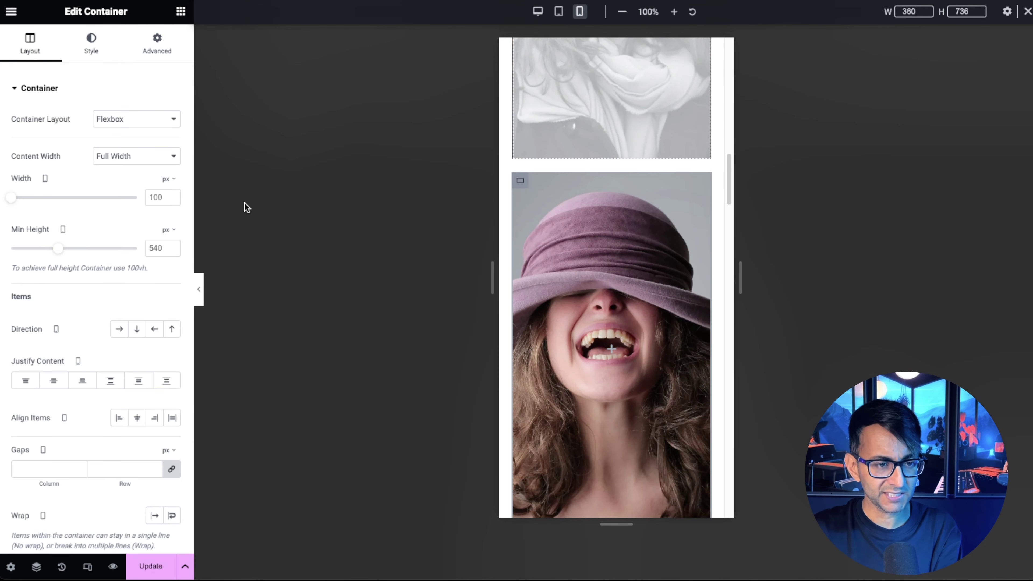
pyautogui.doubleClick(156, 248)
pyautogui.write('260')
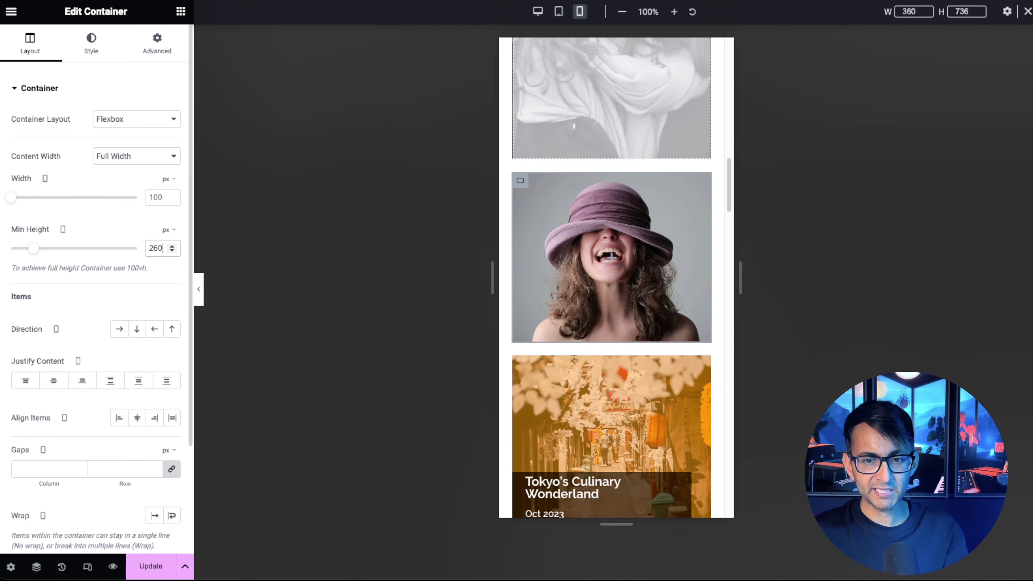
# Open the loop template of the My Latest Travels list for editing, saving the page changes
pyautogui.moveTo(727, 200); pyautogui.dragTo(743, 395)
pyautogui.scroll(10, 623, 244)
pyautogui.click(623, 202)
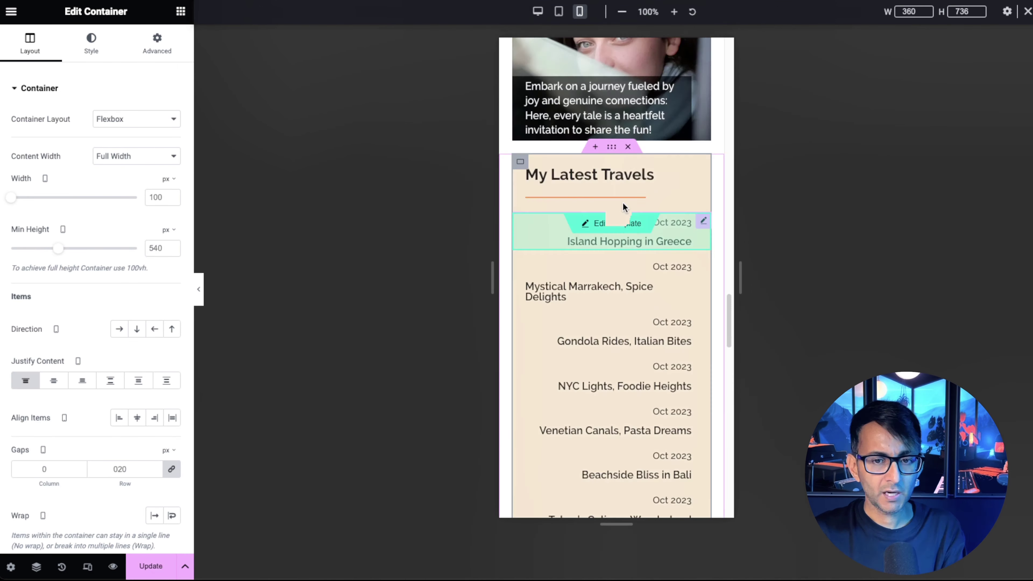
pyautogui.click(621, 223)
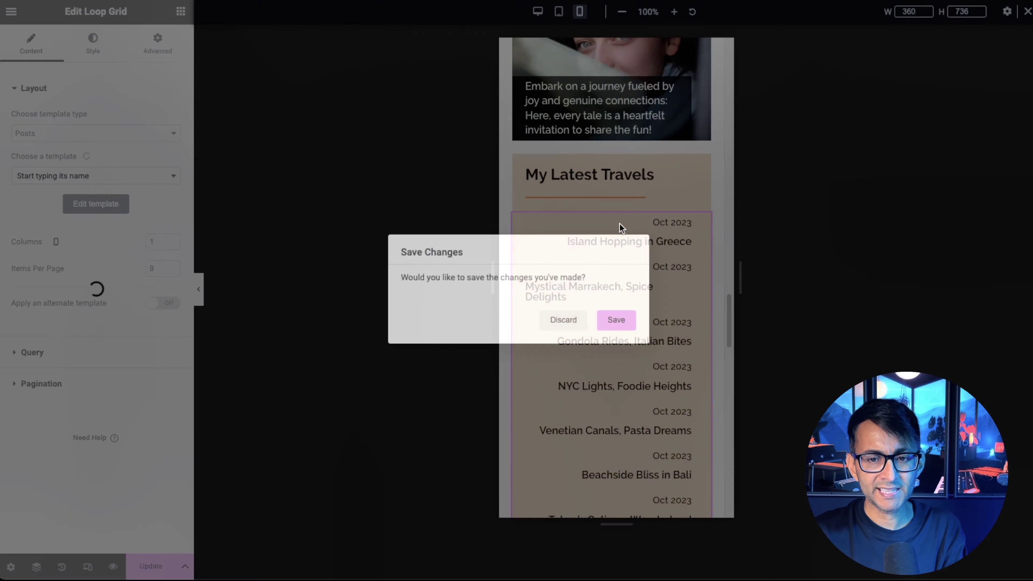
pyautogui.click(616, 320)
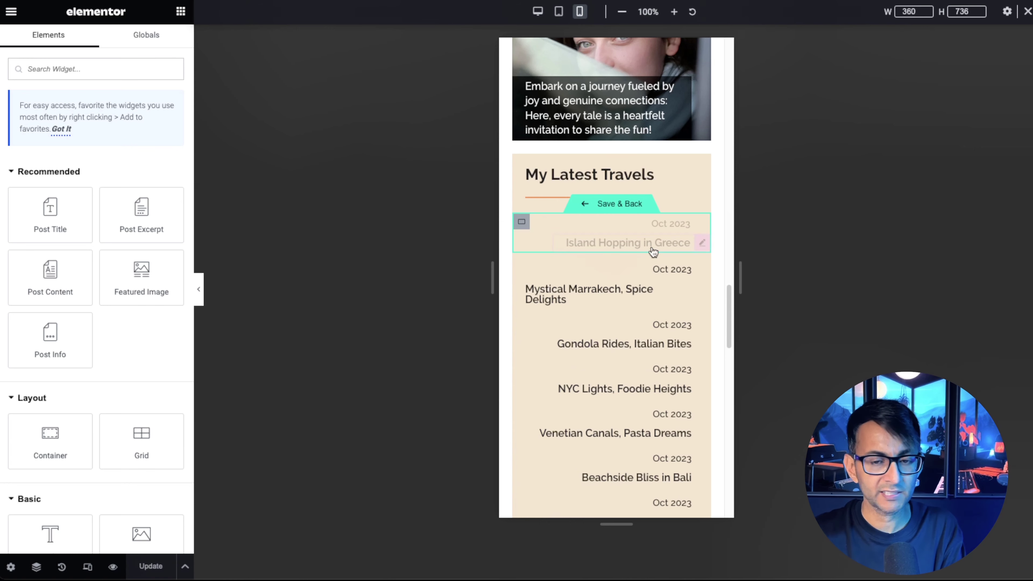
# Set the loop template container's mobile justify content and align items to Start so the dates and titles align left
pyautogui.click(609, 215)
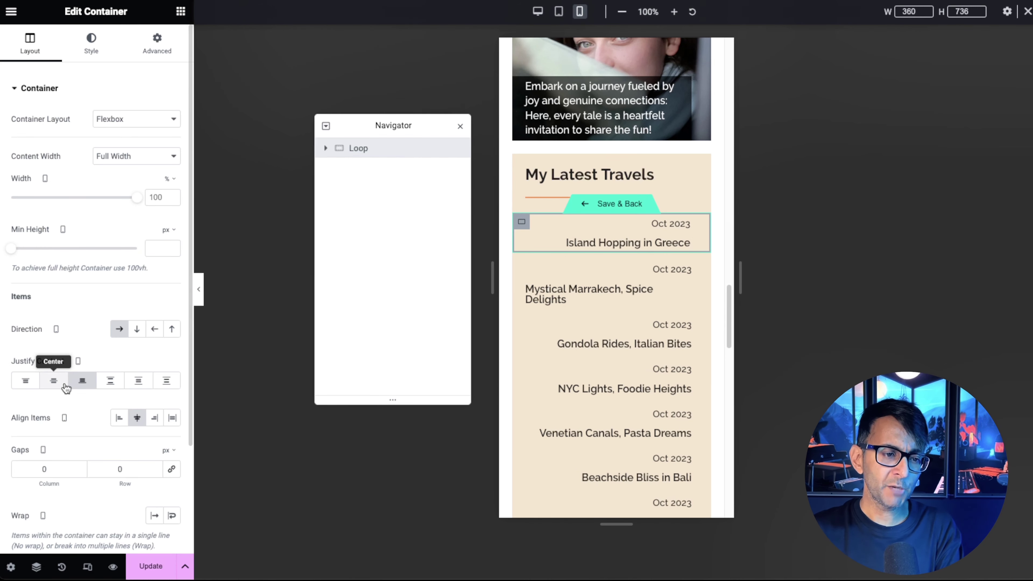
pyautogui.click(61, 386)
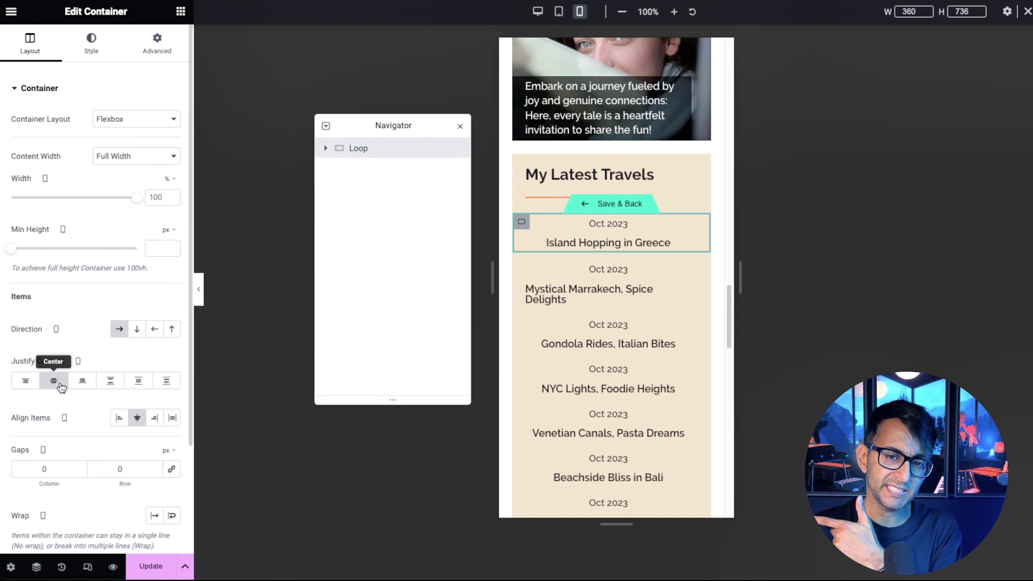
pyautogui.click(26, 384)
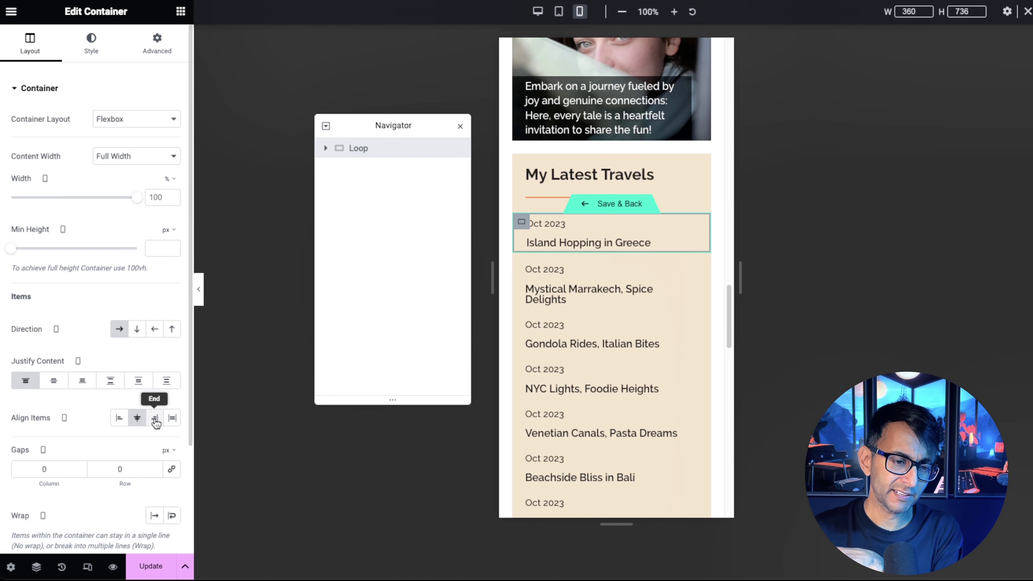
pyautogui.click(82, 382)
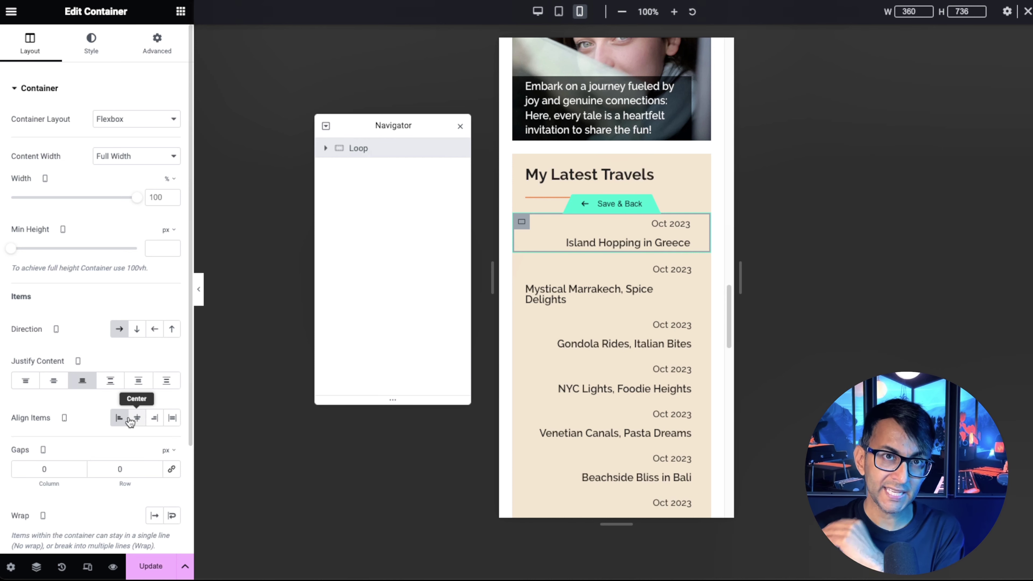
pyautogui.click(25, 381)
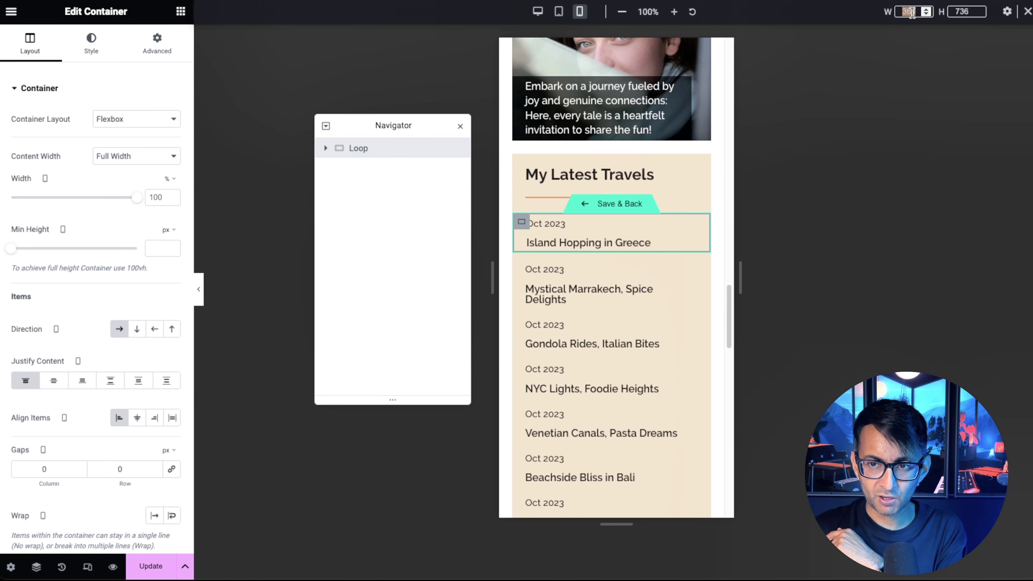
# Preview the list at a mobile width of 378 px, and save the loop template to return to the page
pyautogui.write('378')
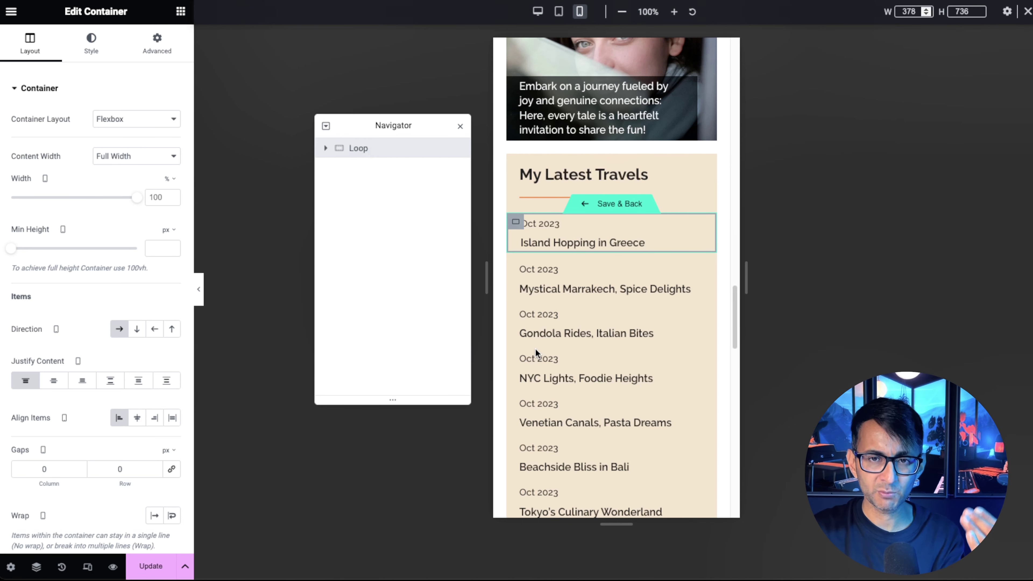
pyautogui.click(612, 207)
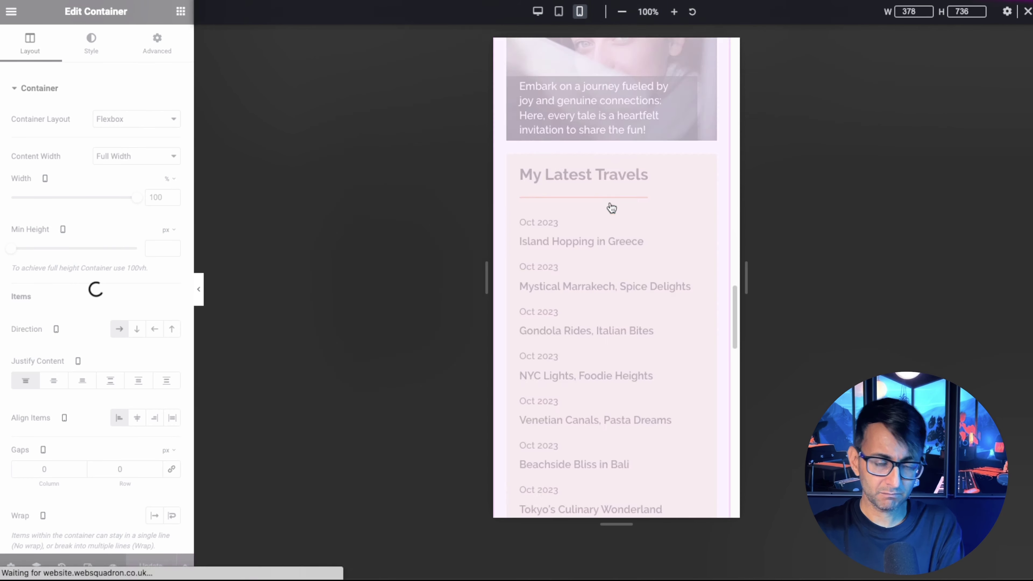
# Set the mobile gap between rows of the My Latest Travels Loop Grid to 20 px and check the list's spacing
pyautogui.click(93, 45)
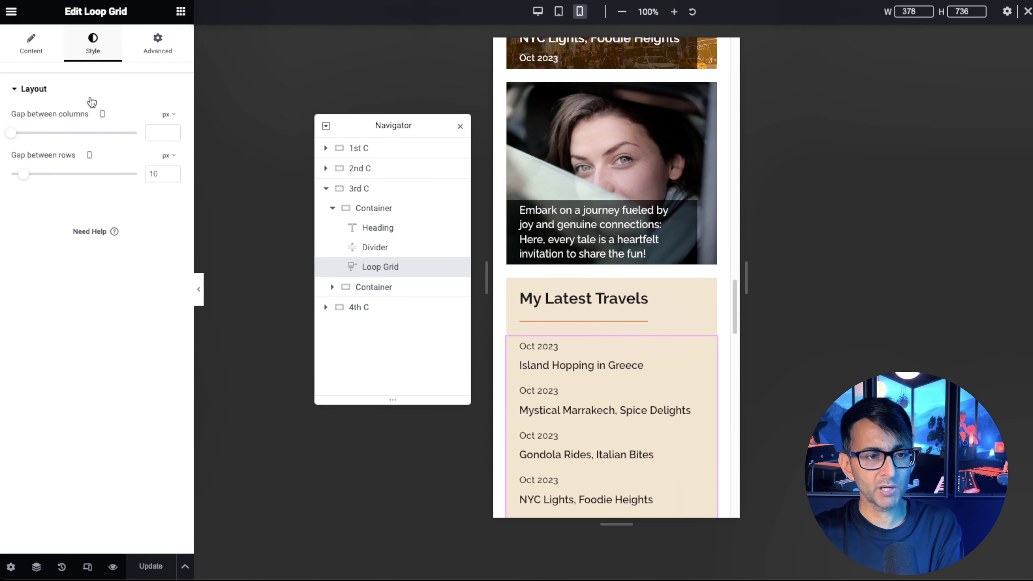
pyautogui.moveTo(25, 176); pyautogui.dragTo(37, 176)
pyautogui.scroll(-7, 661, 313)
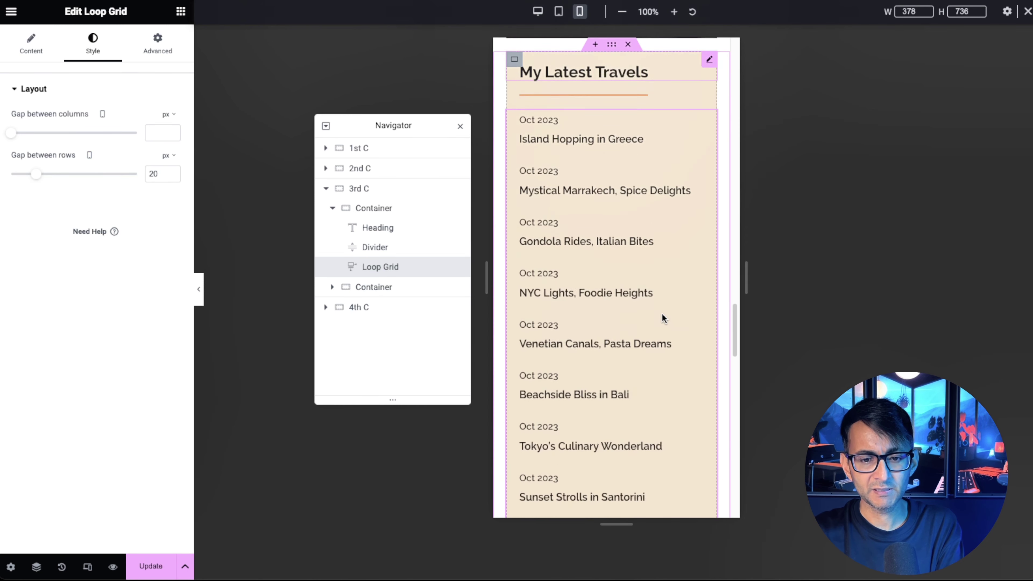
pyautogui.scroll(-1, 661, 314)
pyautogui.scroll(5, 659, 320)
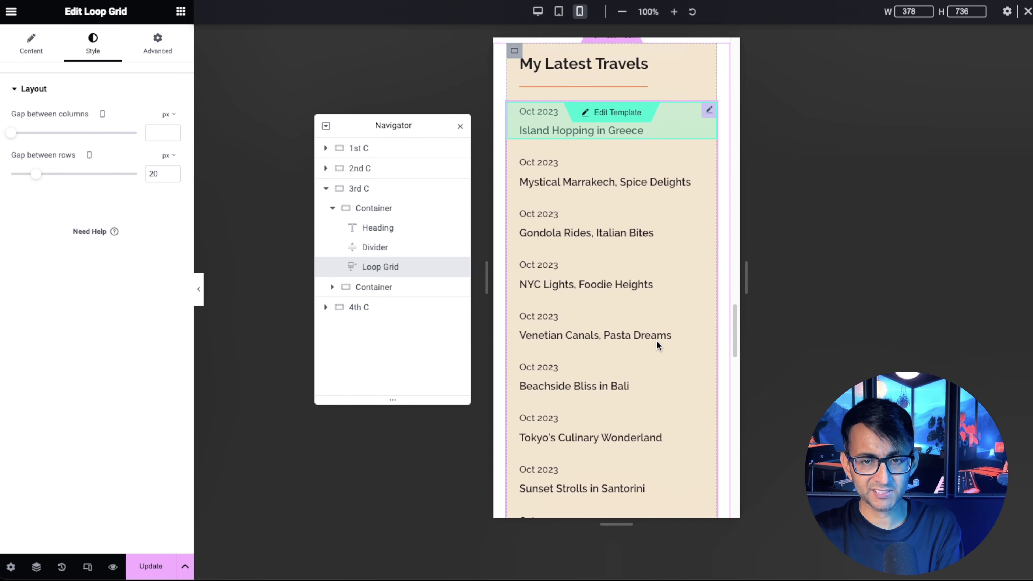
pyautogui.scroll(-7, 656, 342)
pyautogui.scroll(4, 508, 130)
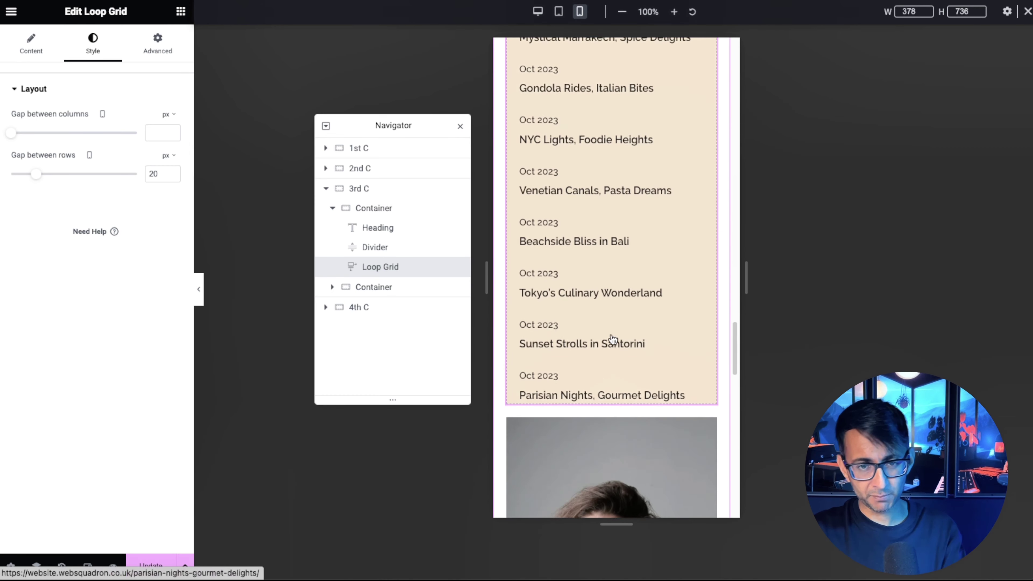
pyautogui.scroll(2, 511, 101)
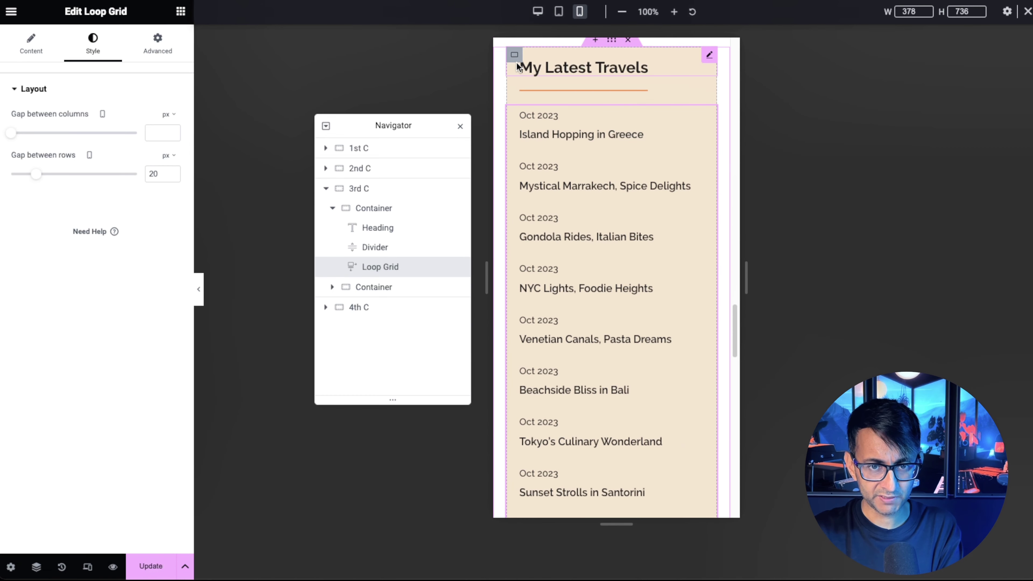
# Set the mobile bottom padding of the My Latest Travels container to 40 px
pyautogui.click(514, 54)
pyautogui.click(160, 48)
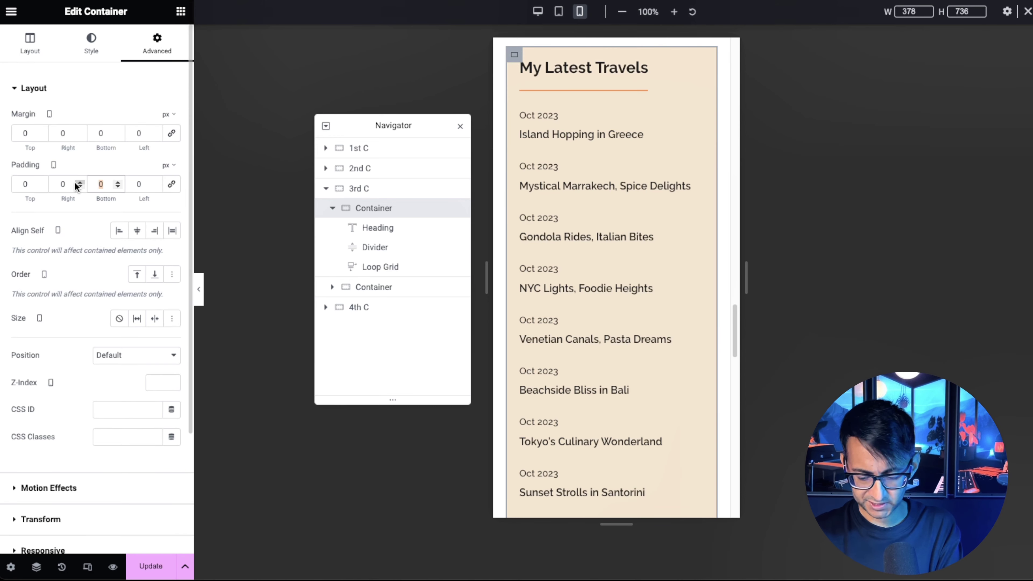
pyautogui.click(102, 184)
pyautogui.write('40')
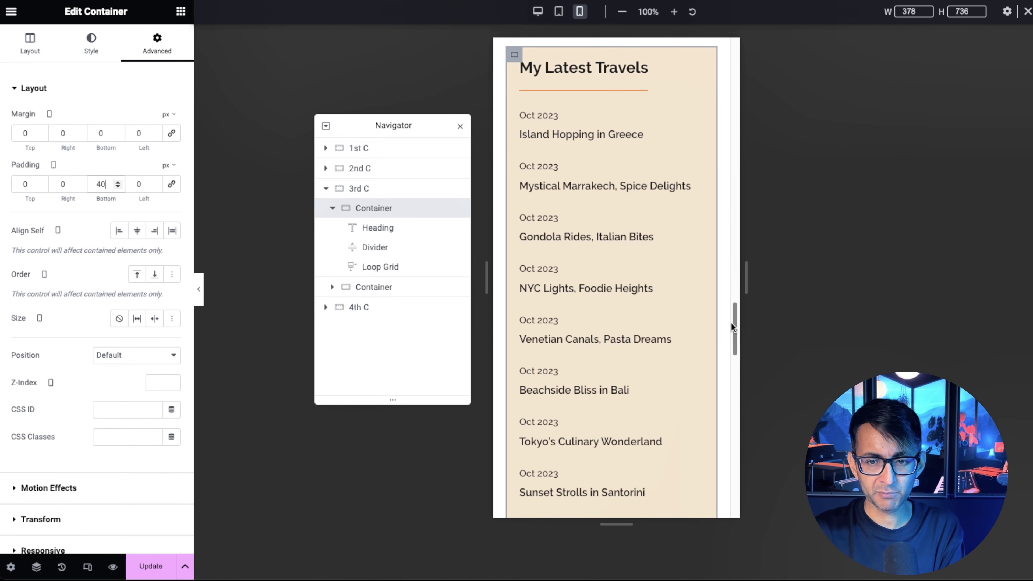
# Return the preview to desktop mode and examine the My Latest Travels row and the rows around it
pyautogui.moveTo(731, 323)
pyautogui.mouseDown()
pyautogui.moveTo(736, 361)
pyautogui.moveTo(730, 302)
pyautogui.mouseUp()
pyautogui.click(538, 11)
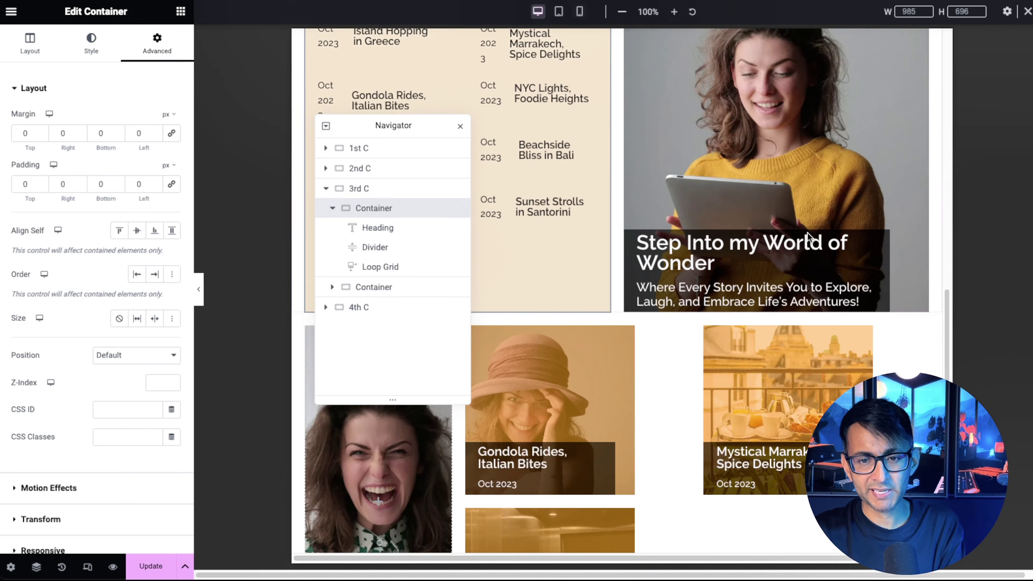
pyautogui.scroll(-3, 364, 423)
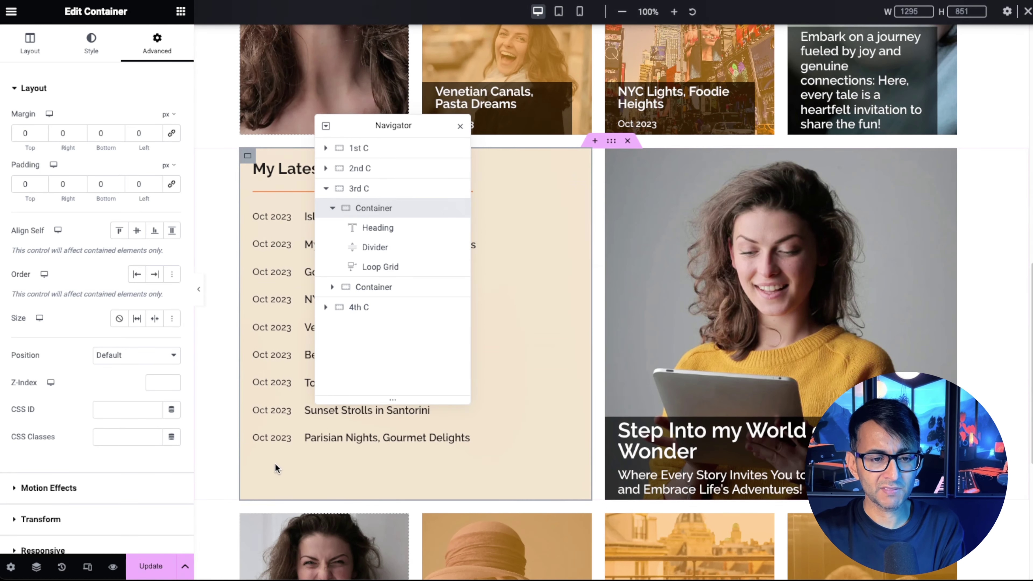